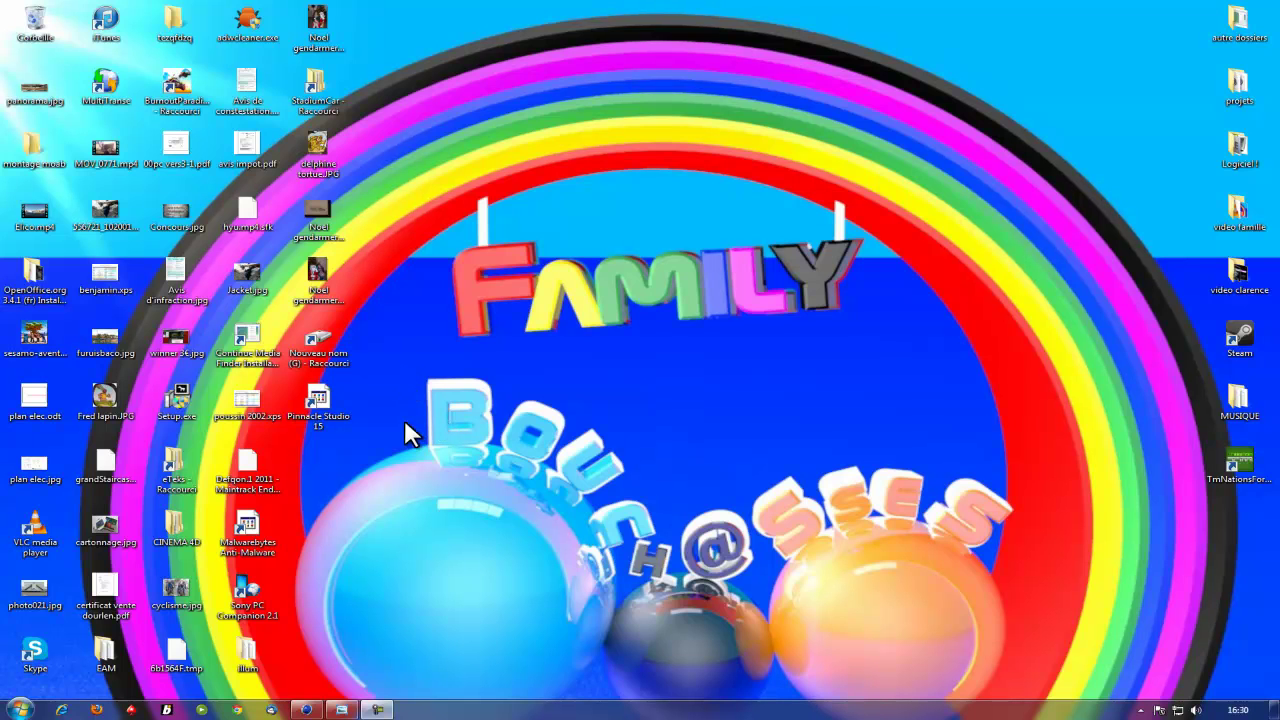
# Review and close the reference cube picture, then level the view front-on
pyautogui.click(340, 708)
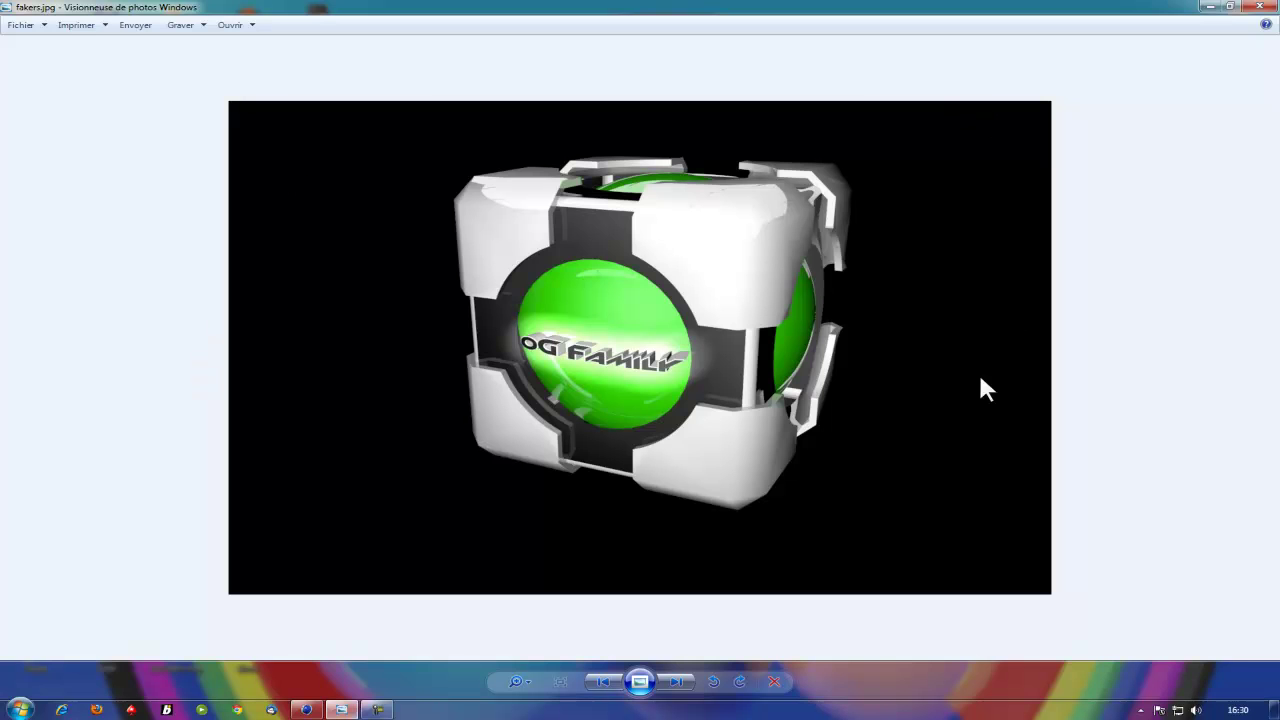
pyautogui.click(1262, 8)
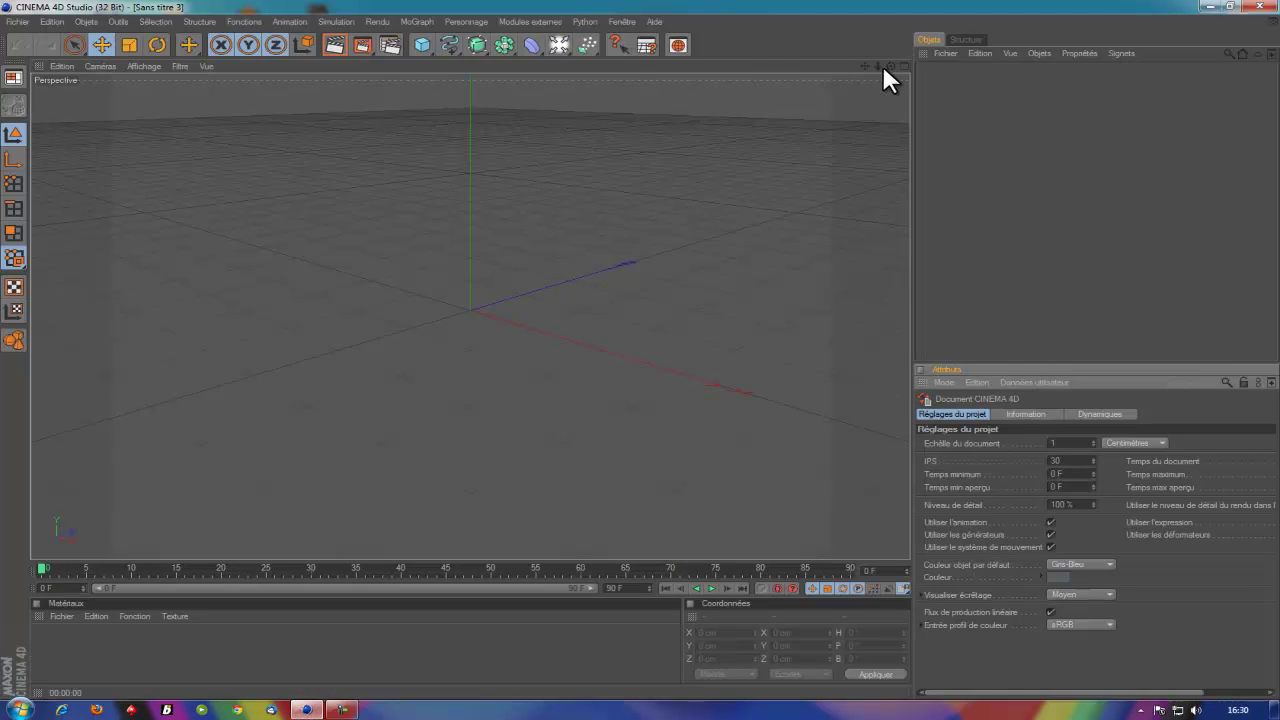
pyautogui.moveTo(886, 65); pyautogui.dragTo(639, 347)
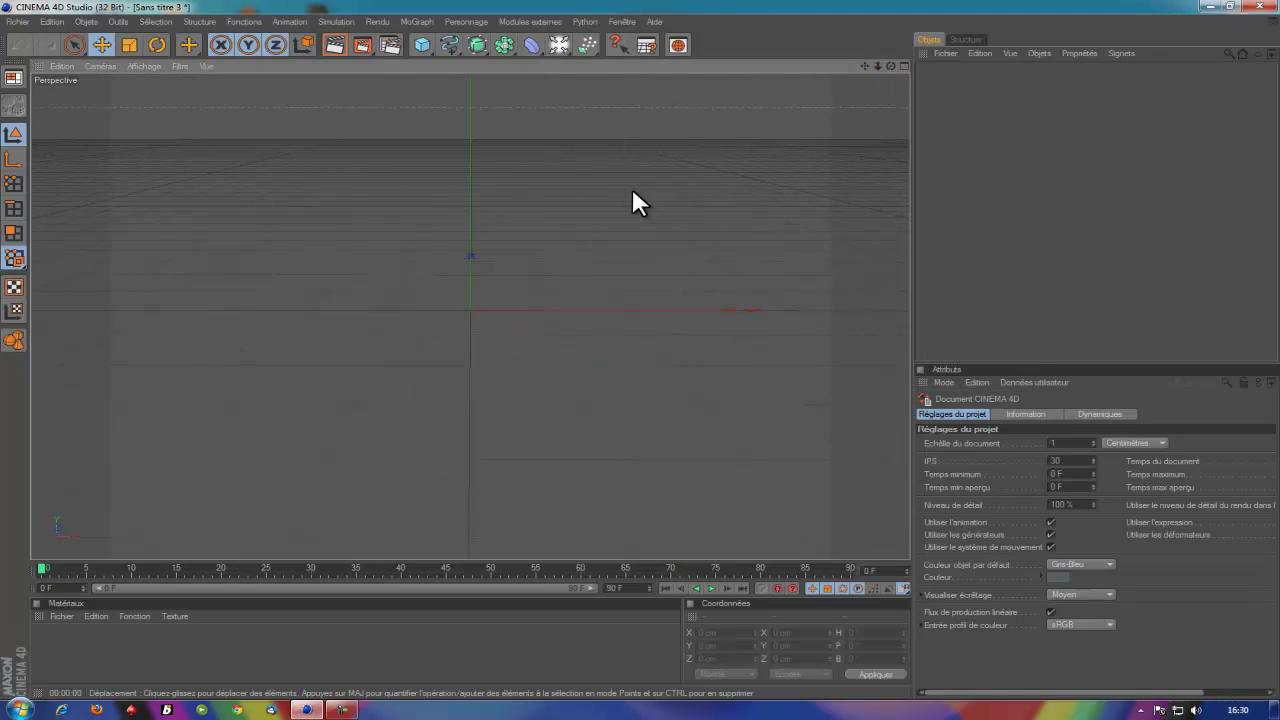
# Add a 200 cm cube with bevel enabled, 5 cm radius and 1 subdivision
pyautogui.click(422, 45)
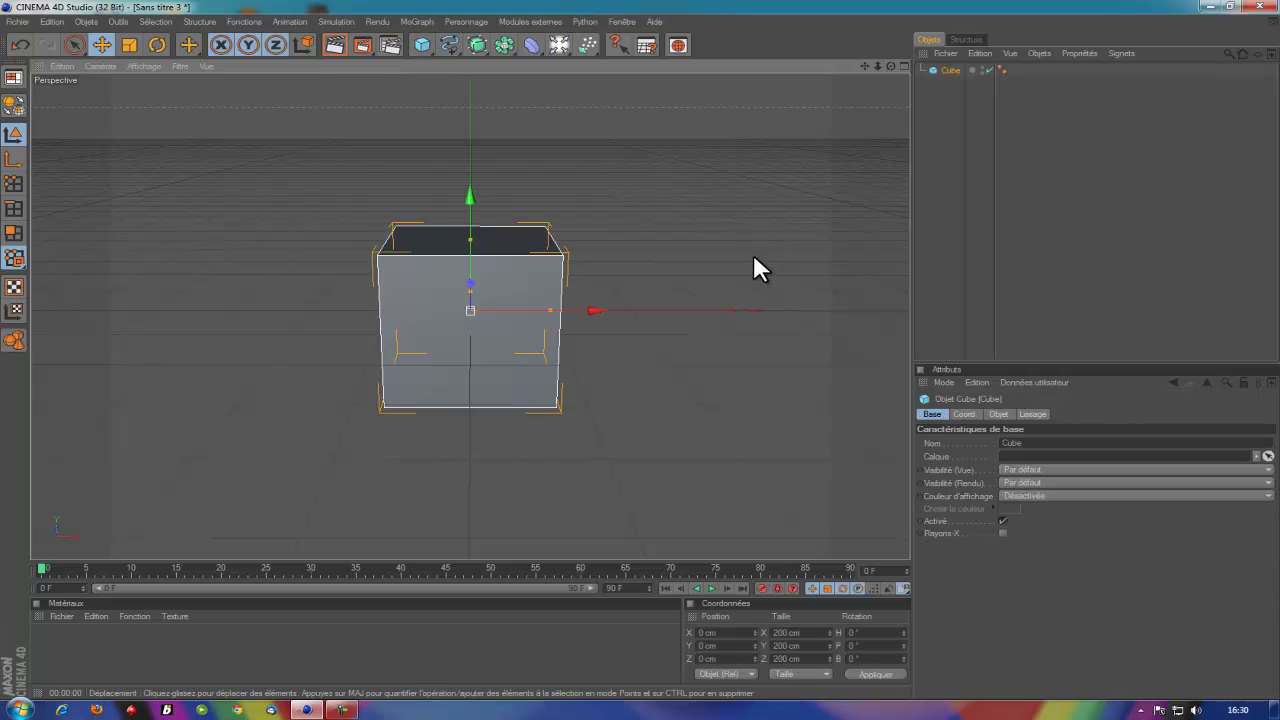
pyautogui.click(964, 414)
pyautogui.click(996, 414)
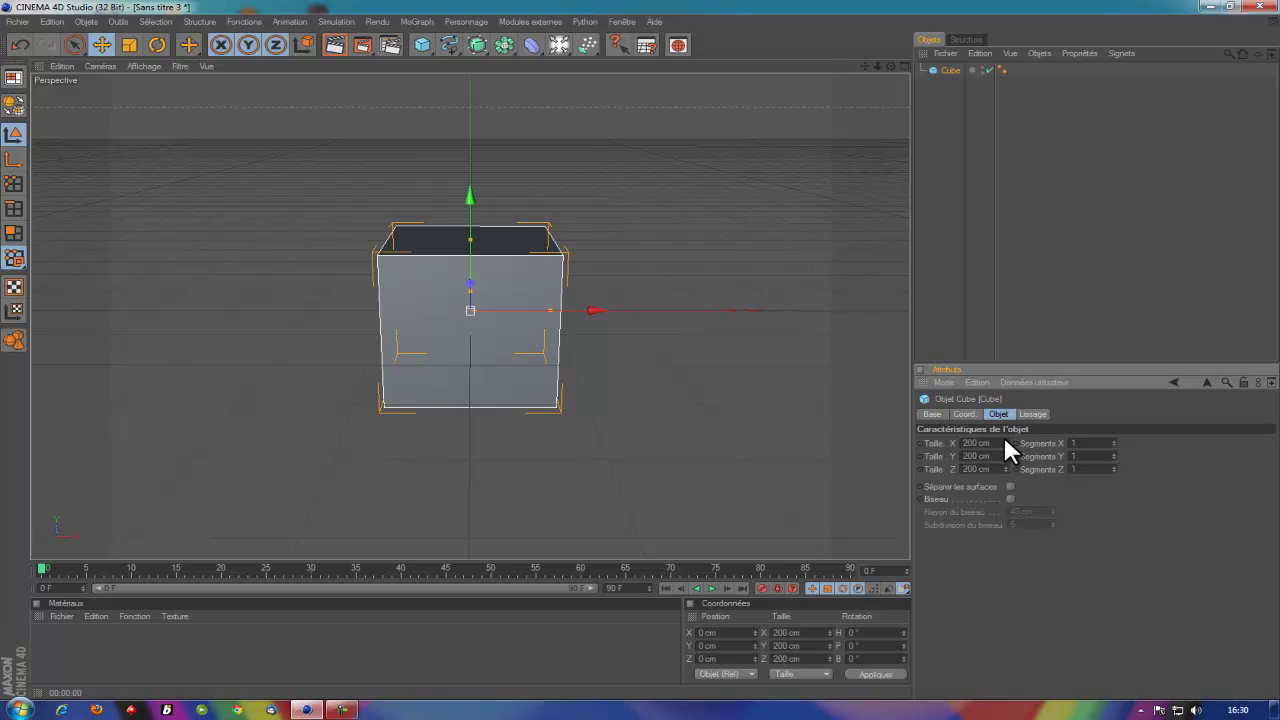
pyautogui.click(1010, 498)
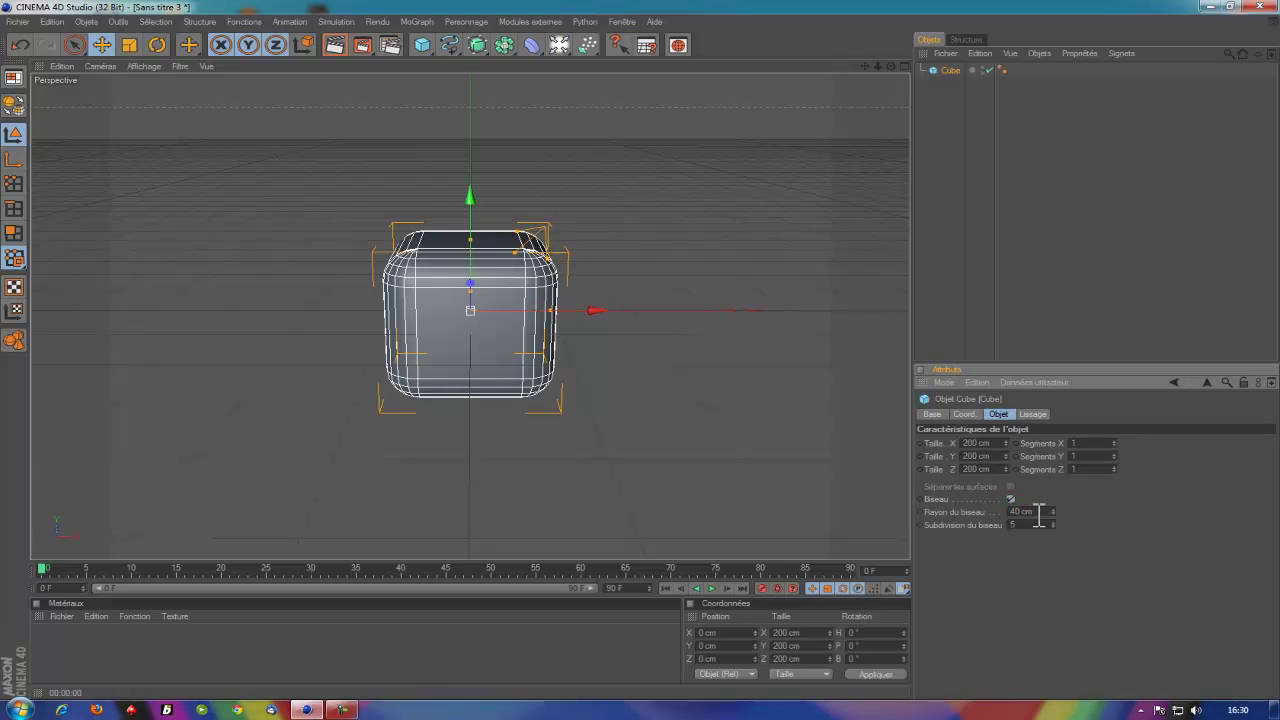
pyautogui.doubleClick(1043, 511)
pyautogui.write('5')
pyautogui.press('Tab')
pyautogui.write('1')
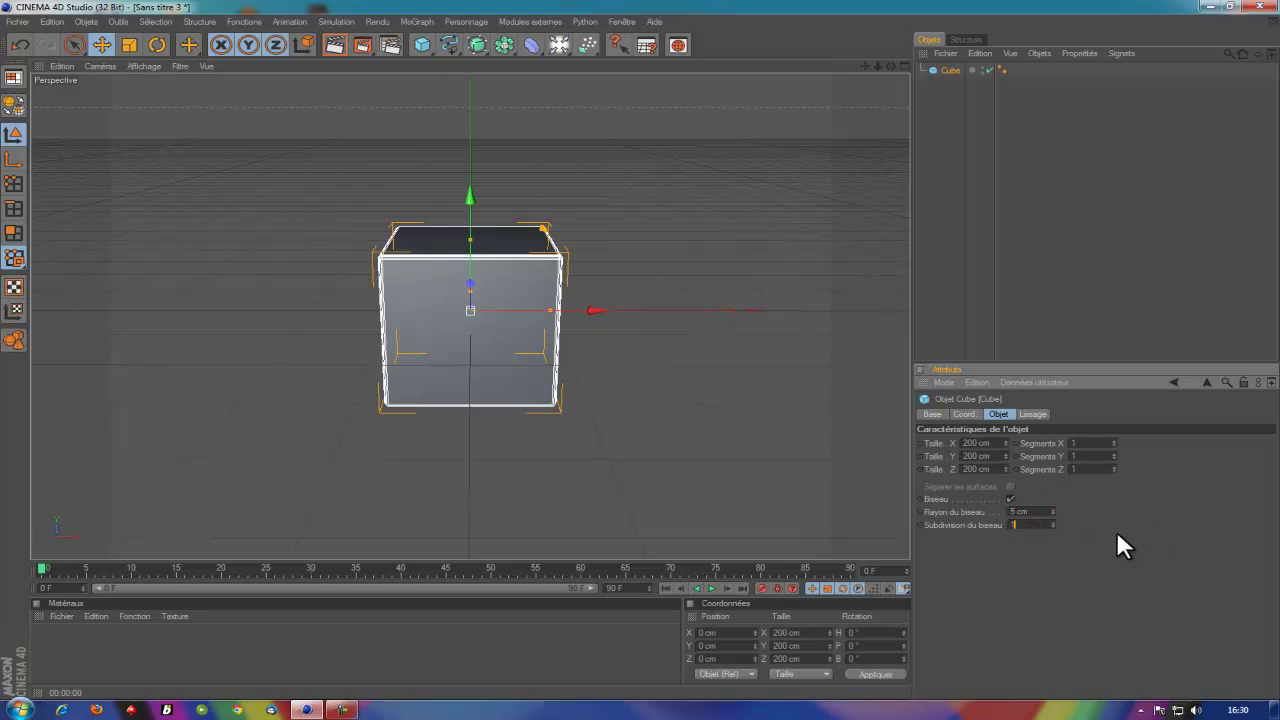
pyautogui.press('Return')
pyautogui.scroll(1, 581, 293)
pyautogui.scroll(1, 581, 295)
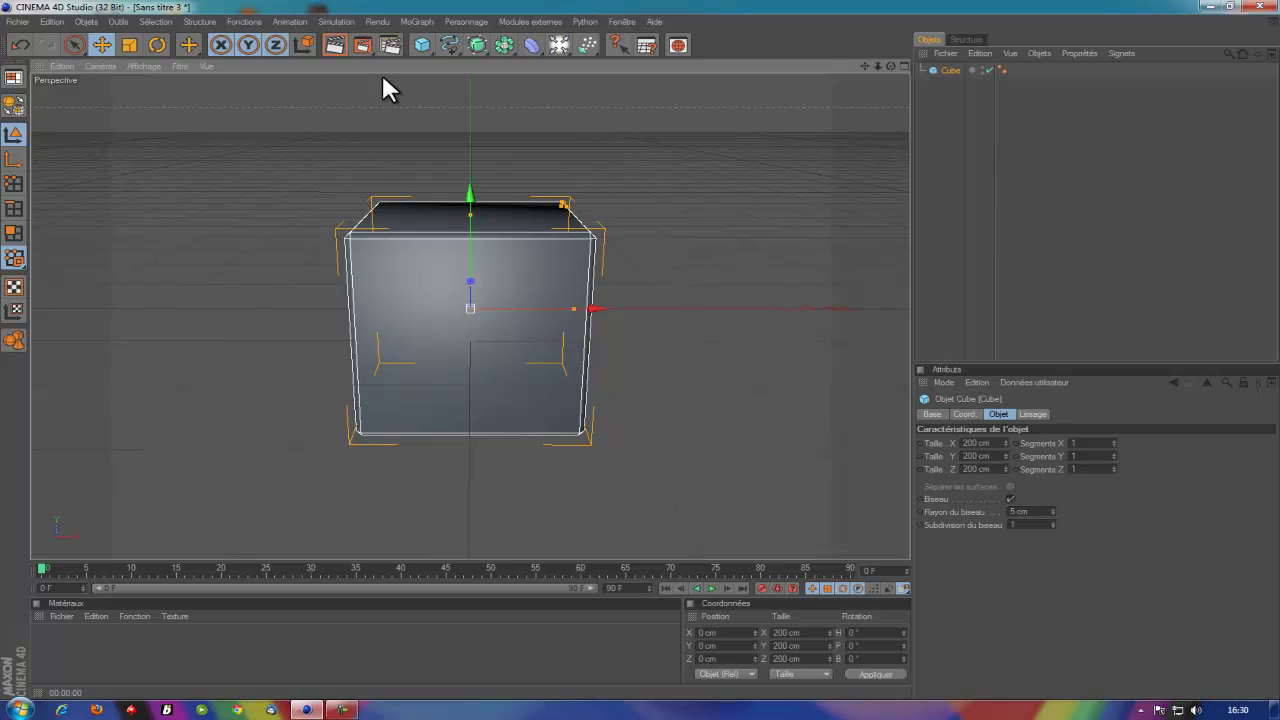
# Add a cylinder about 227 cm tall with roughly 63.8 cm radius through the cube
pyautogui.moveTo(421, 45); pyautogui.dragTo(775, 66)
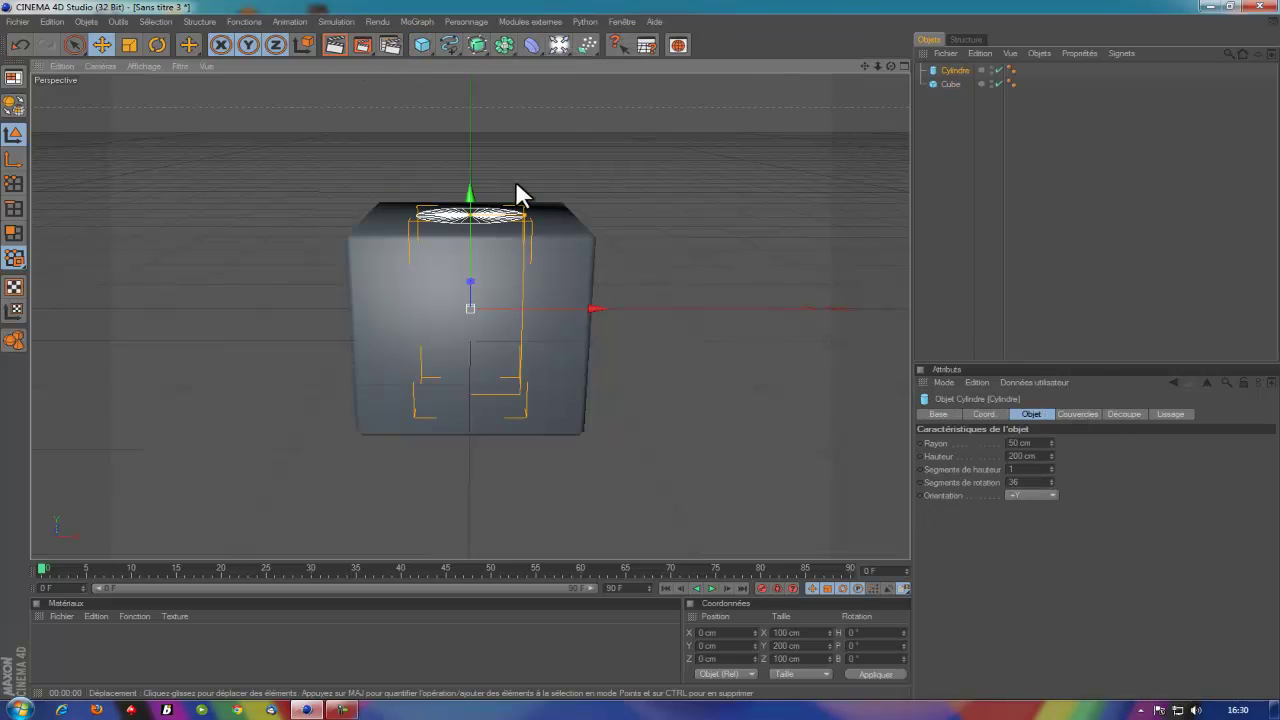
pyautogui.moveTo(470, 213); pyautogui.dragTo(470, 203)
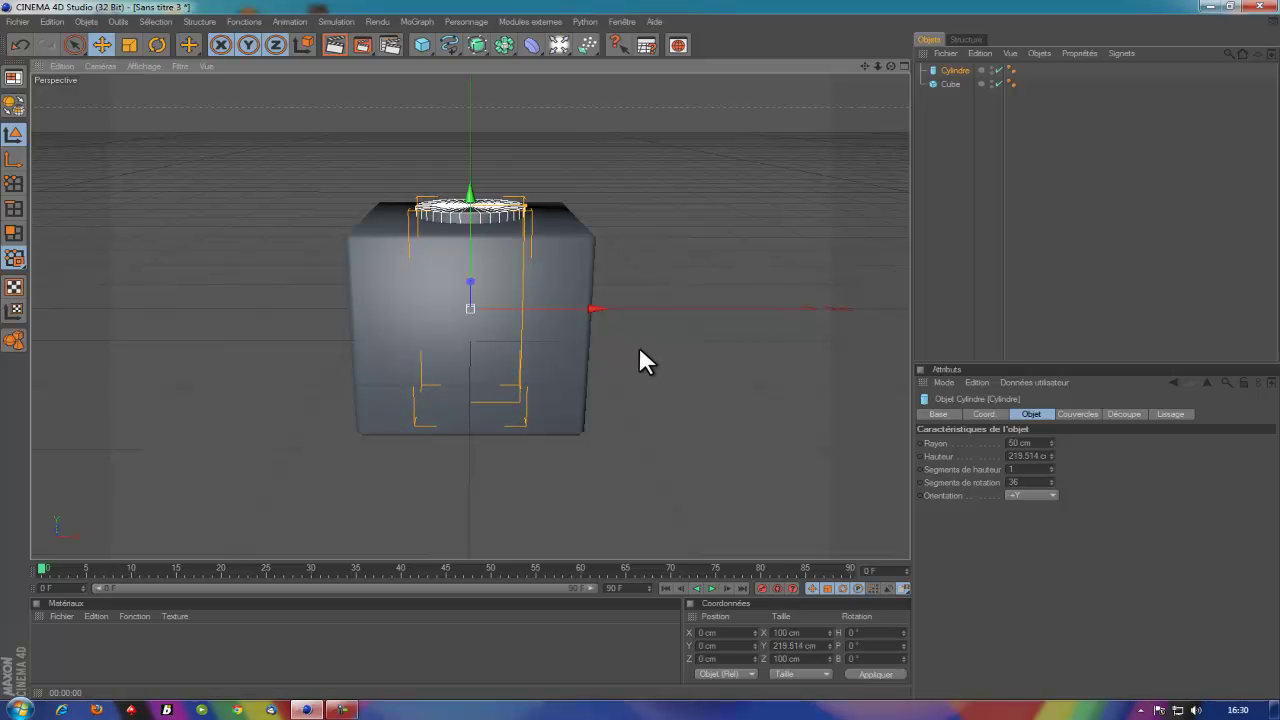
pyautogui.moveTo(880, 62); pyautogui.dragTo(615, 235)
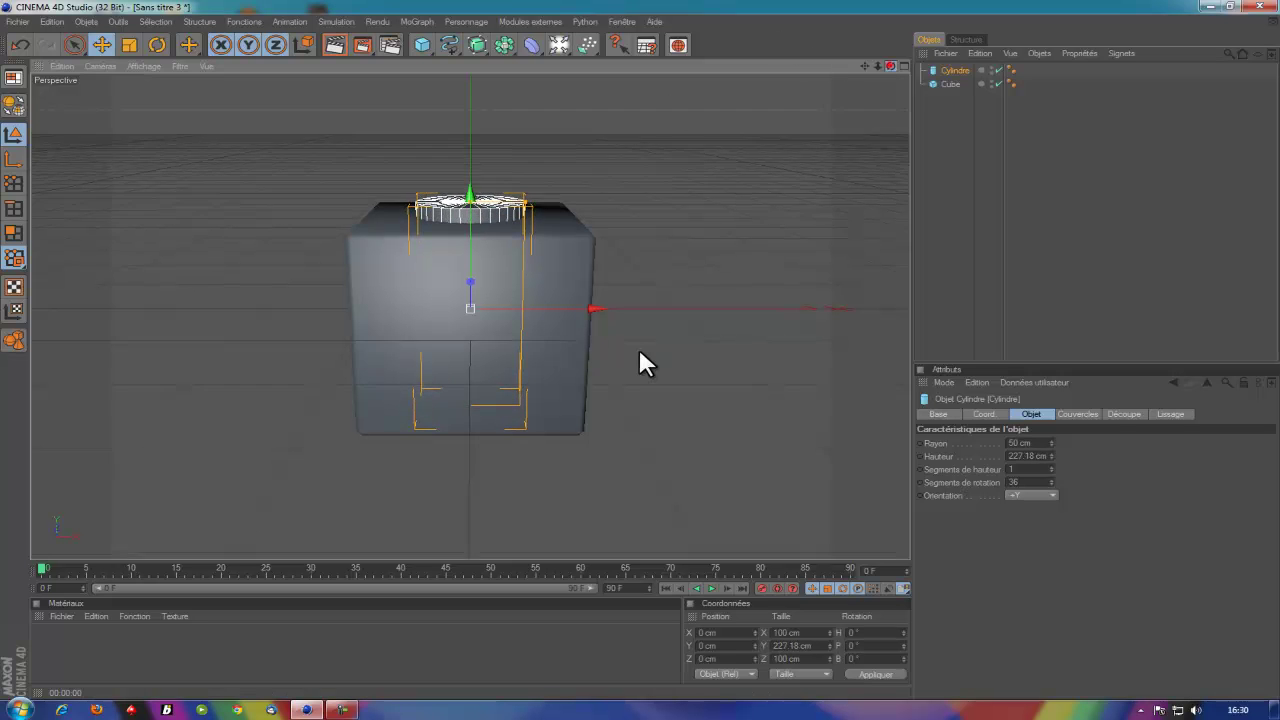
pyautogui.moveTo(529, 222); pyautogui.dragTo(640, 347)
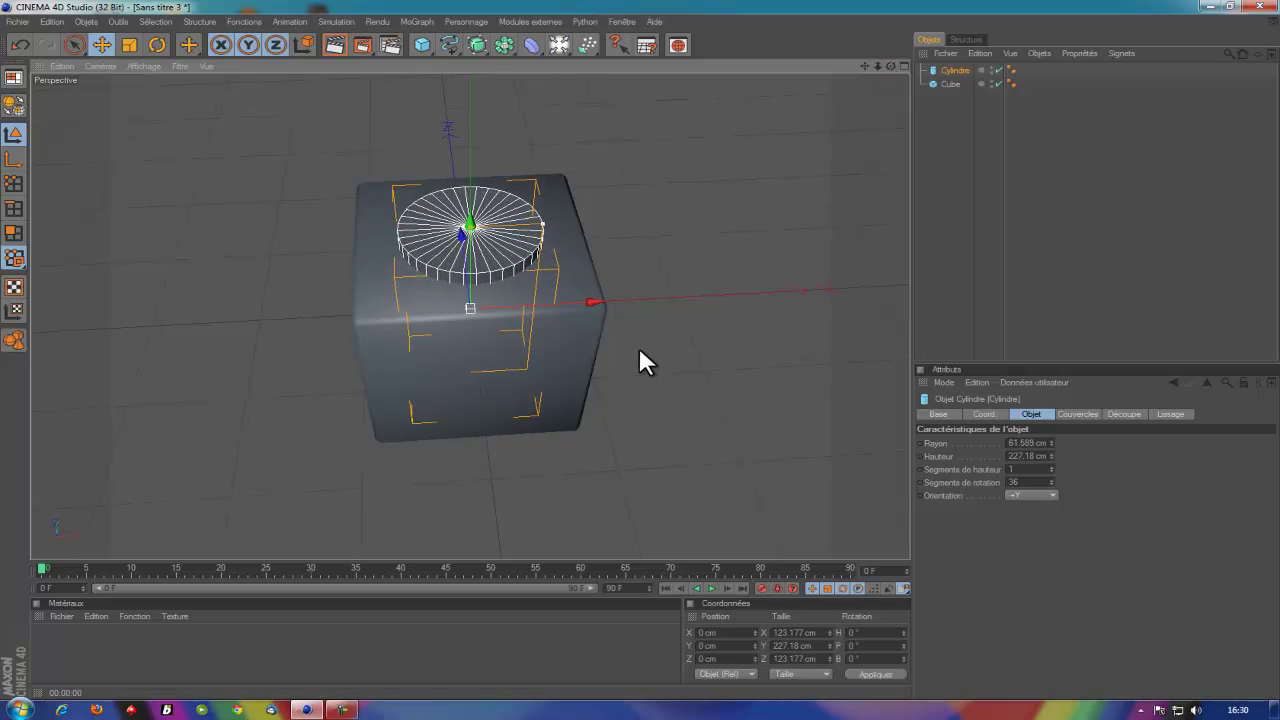
pyautogui.moveTo(890, 66)
pyautogui.mouseDown()
pyautogui.moveTo(639, 359)
pyautogui.moveTo(639, 347)
pyautogui.mouseUp()
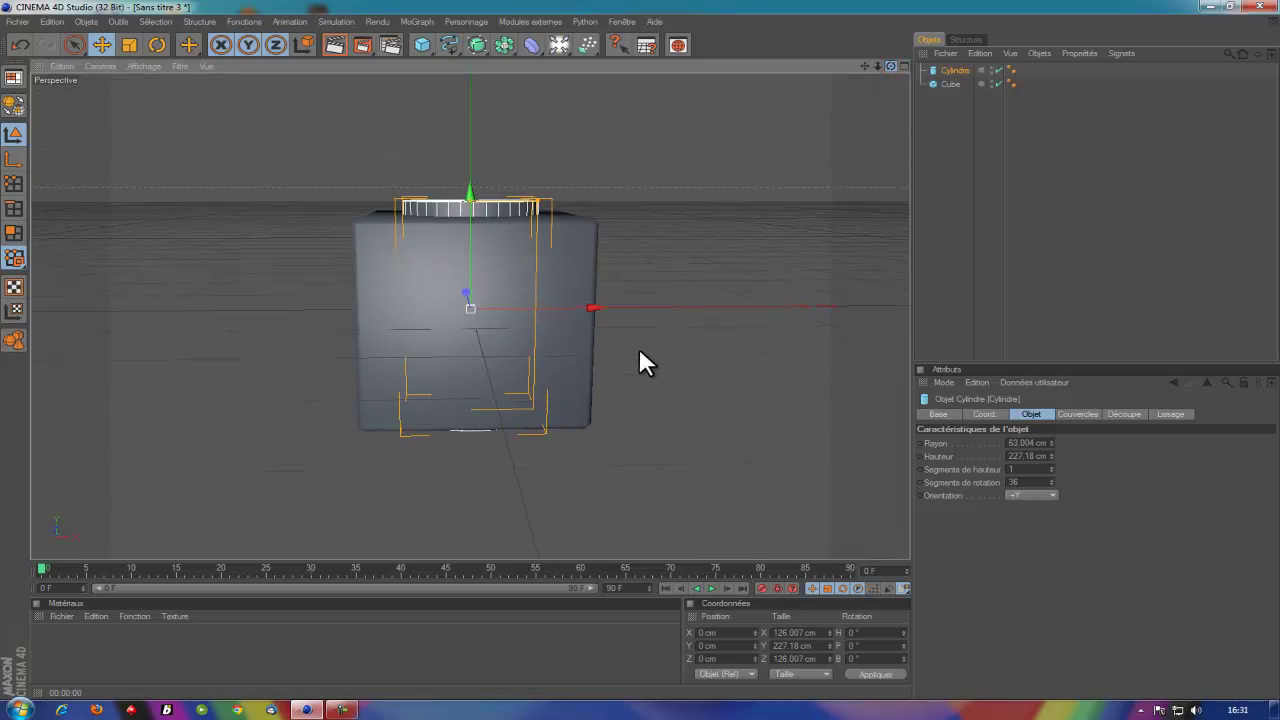
# Duplicate the cylinder twice and move Cylindre.2 to the bottom of the object list
pyautogui.click(955, 70)
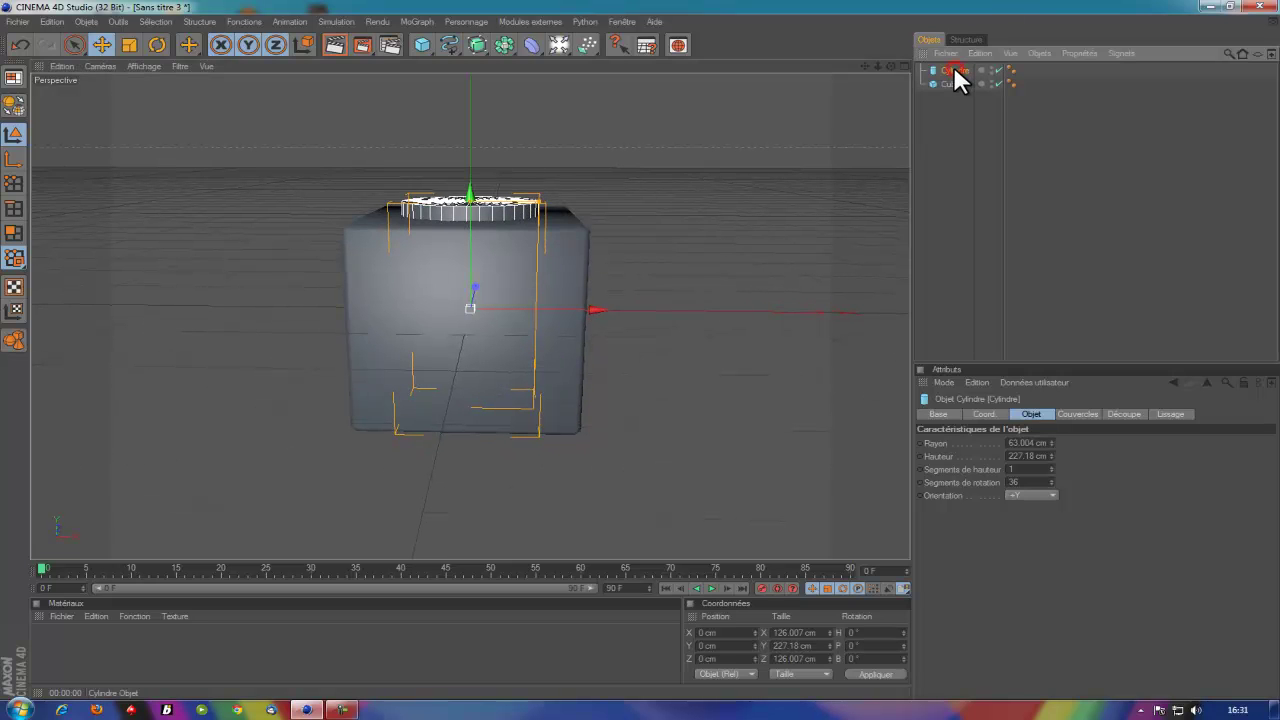
pyautogui.hotkey('ctrl', 'v')
pyautogui.hotkey('ctrl', 'v')
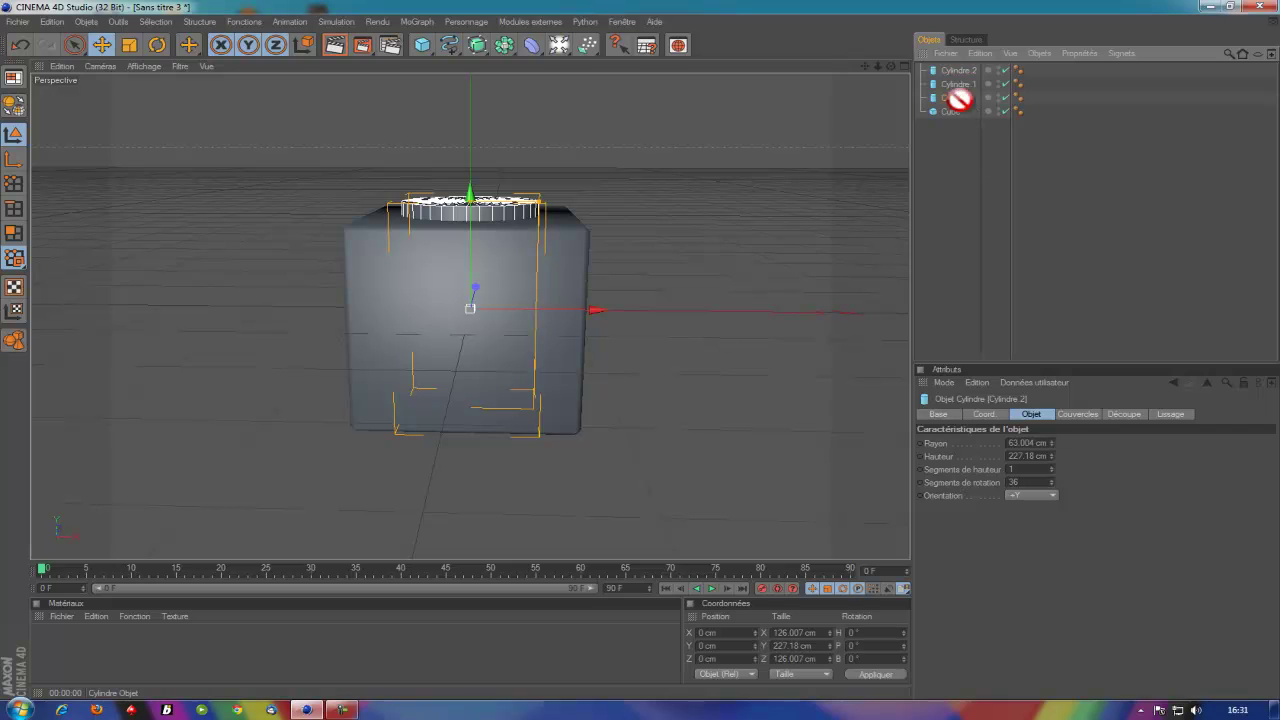
pyautogui.moveTo(960, 99); pyautogui.dragTo(961, 135)
# Rotate Cylindre.2 to 90° pitch
pyautogui.click(869, 646)
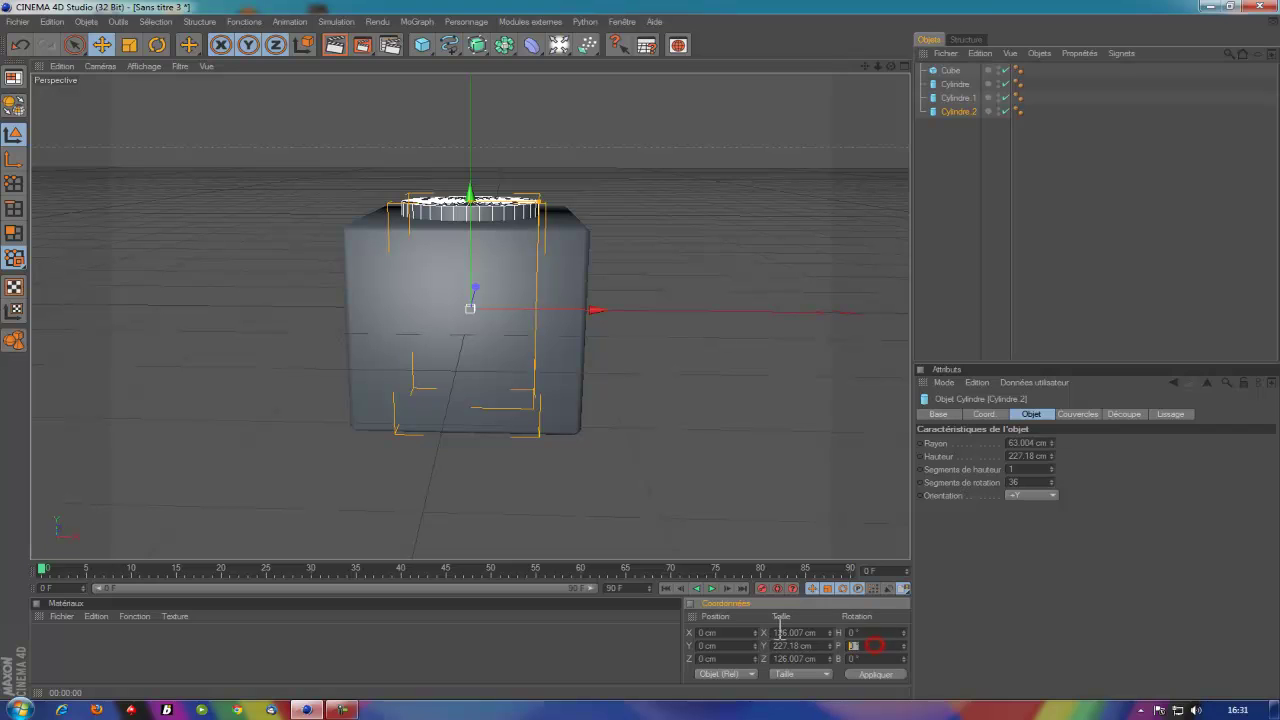
pyautogui.write('90')
pyautogui.click(876, 674)
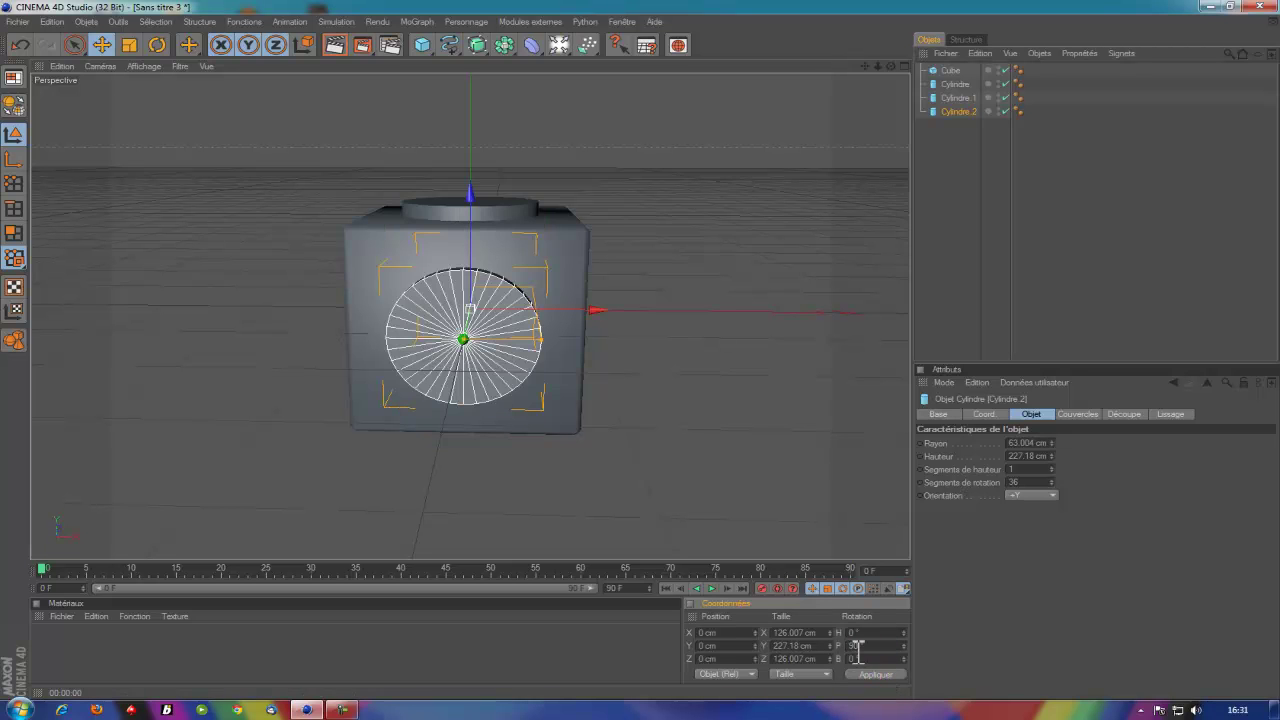
# Rotate Cylindre.1 to 90° bank and select all three cylinders
pyautogui.click(960, 97)
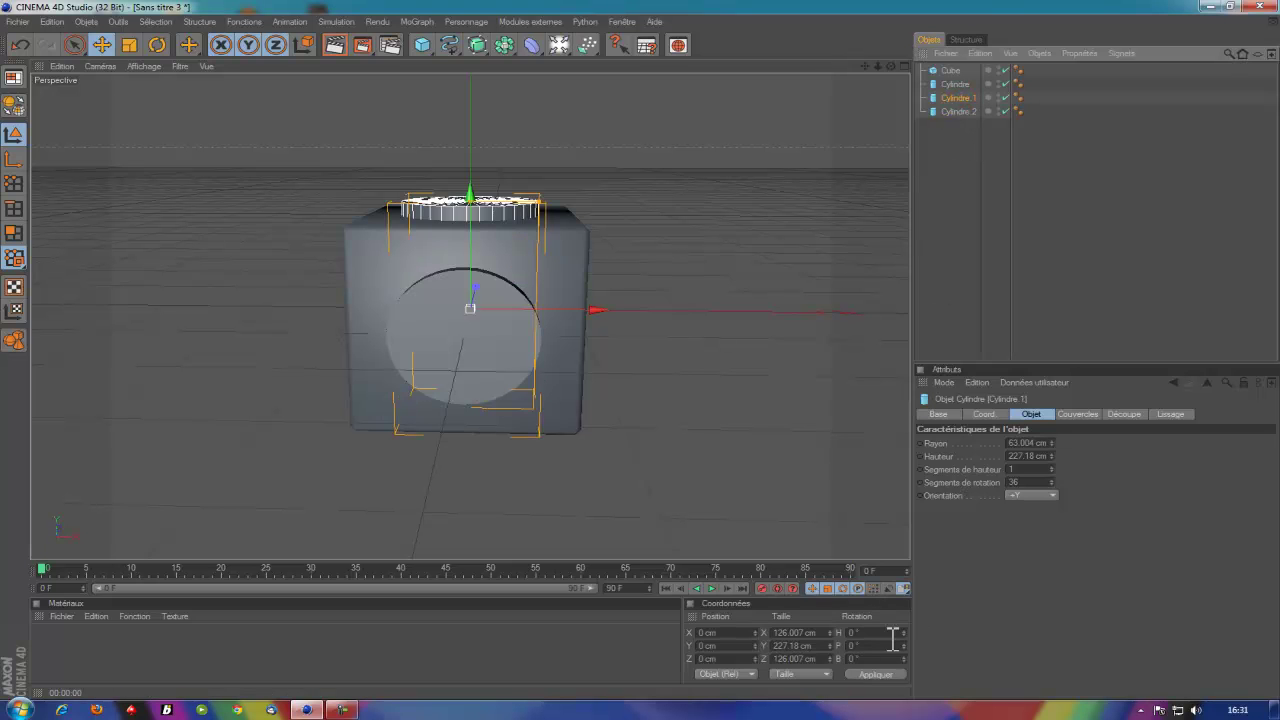
pyautogui.click(872, 659)
pyautogui.write('90')
pyautogui.click(876, 674)
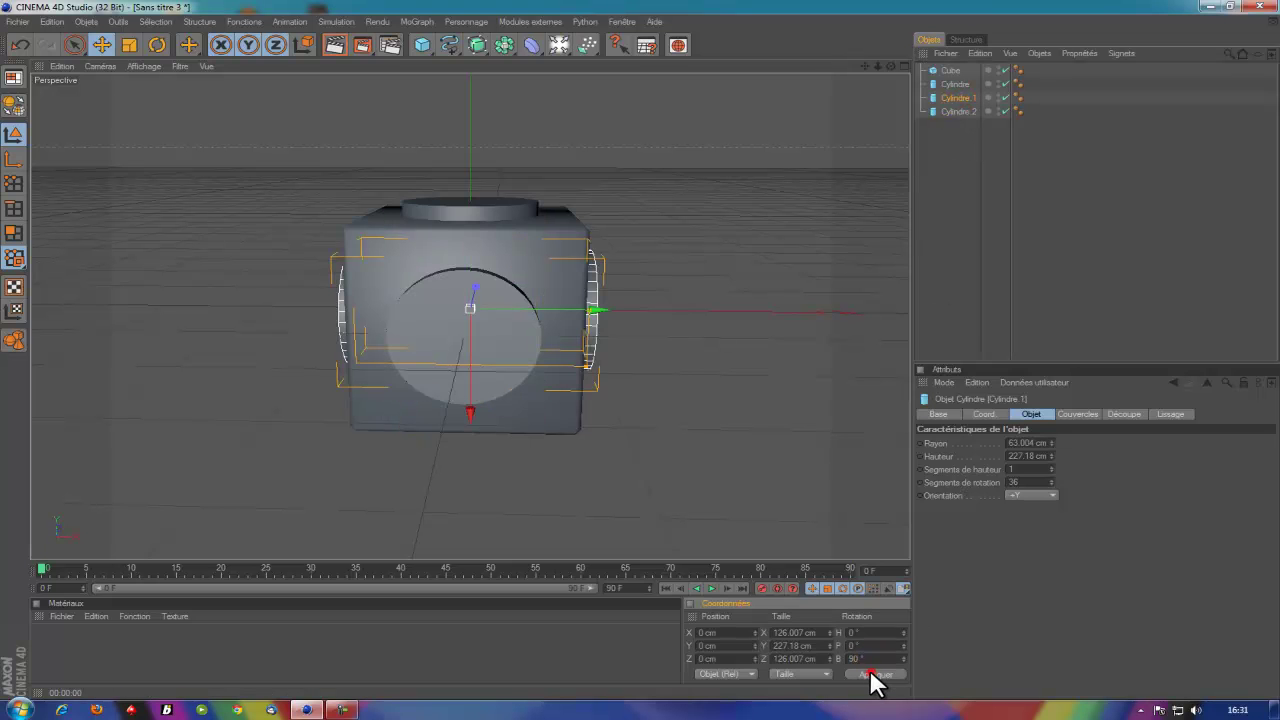
pyautogui.moveTo(628, 352)
pyautogui.keyDown('alt'); pyautogui.mouseDown()
pyautogui.moveTo(508, 354)
pyautogui.moveTo(639, 360)
pyautogui.moveTo(648, 348)
pyautogui.moveTo(634, 350)
pyautogui.mouseUp(); pyautogui.keyUp('alt')
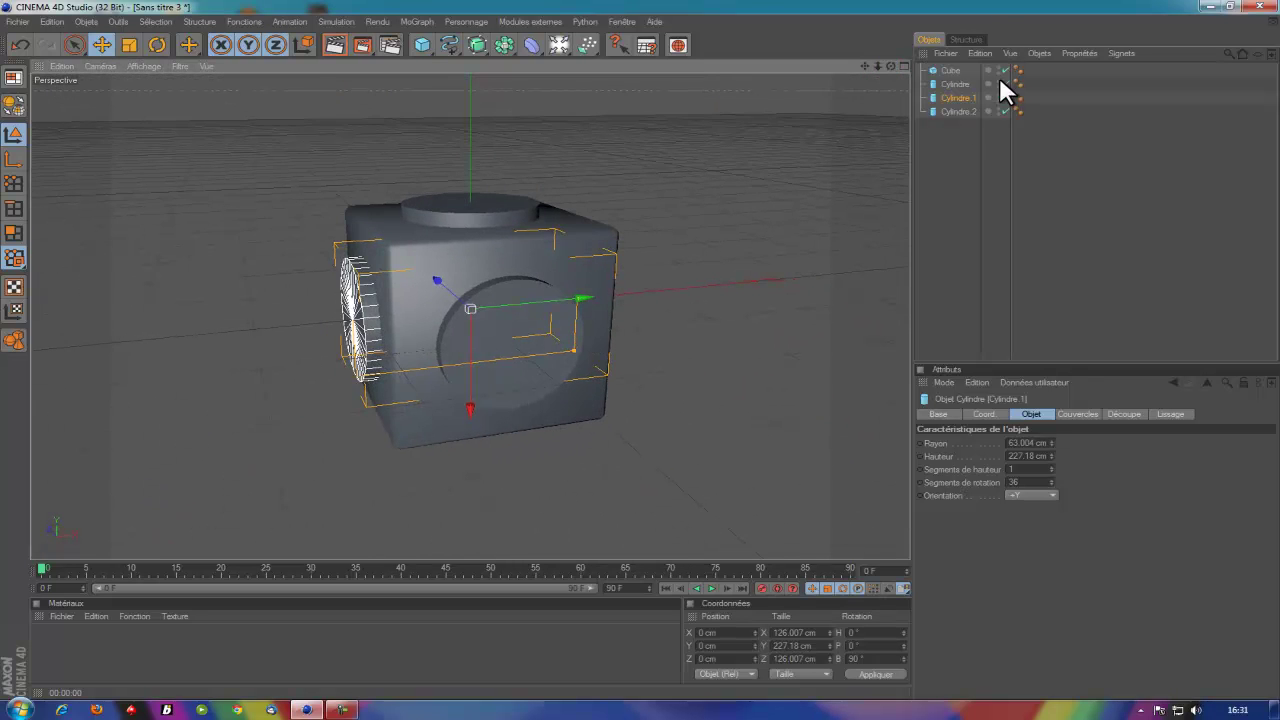
pyautogui.moveTo(962, 130); pyautogui.dragTo(942, 80)
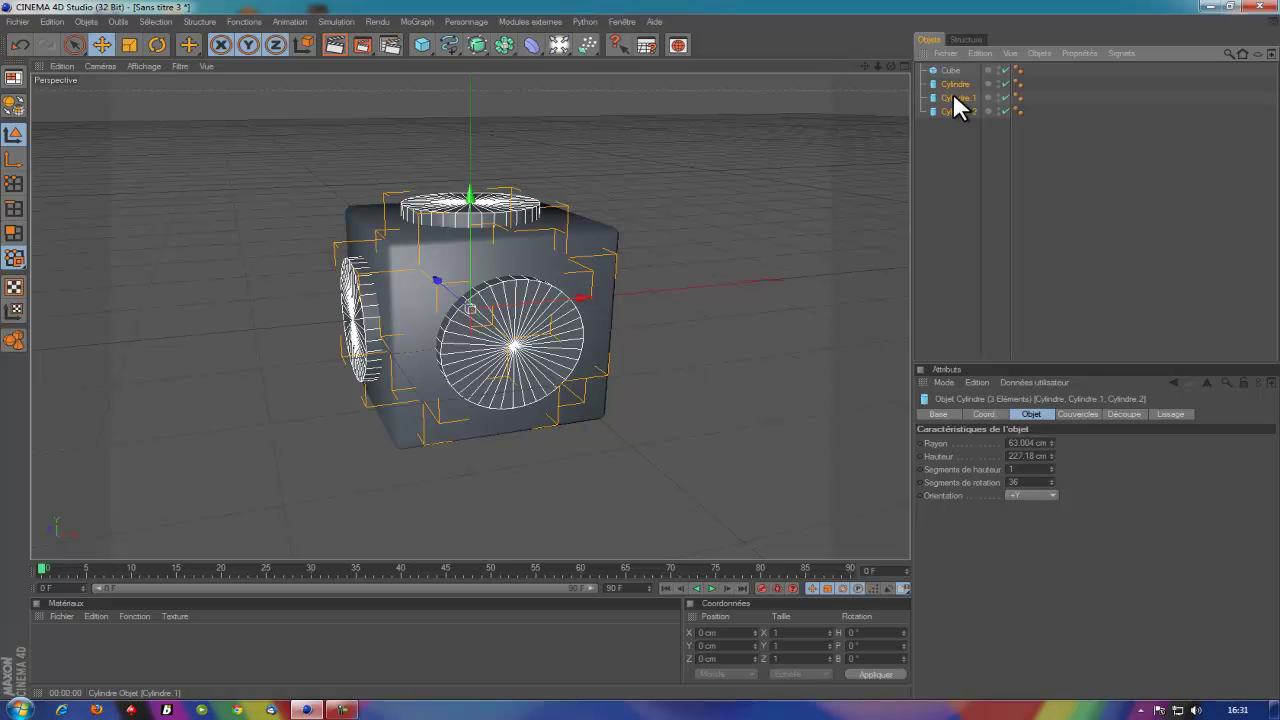
# Make the three cylinders editable and merge them into one object
pyautogui.press('c')
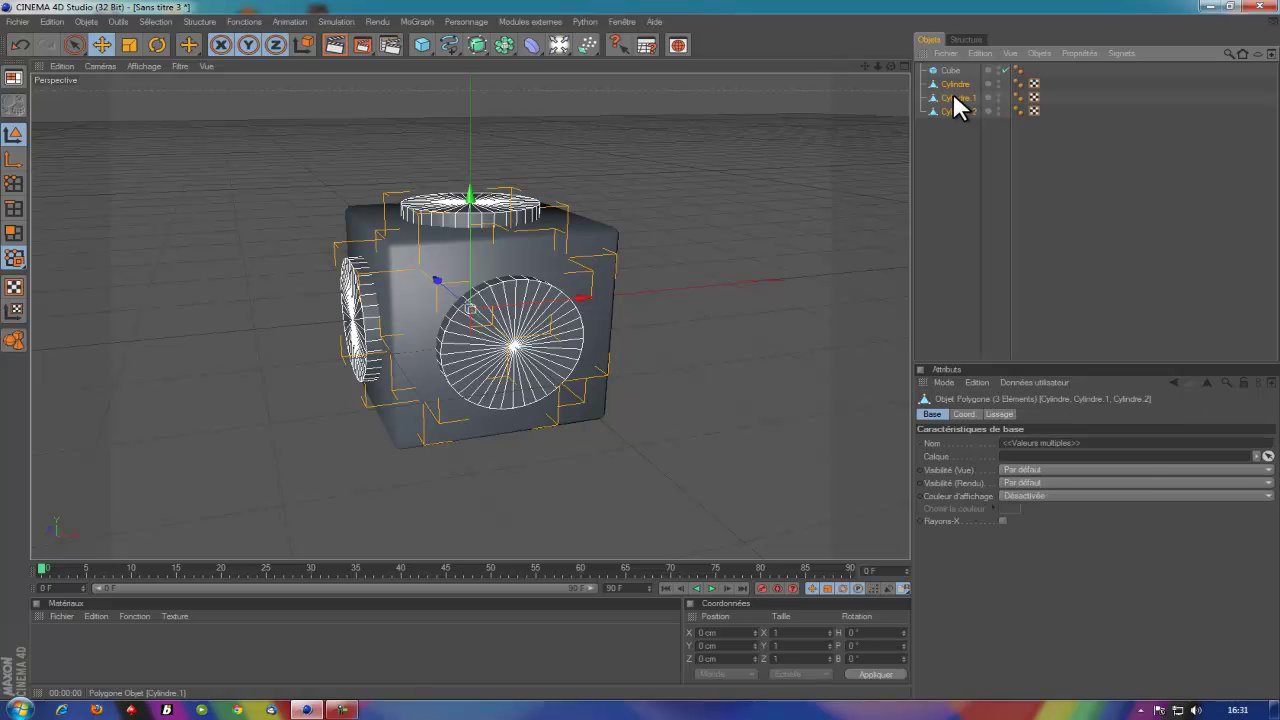
pyautogui.rightClick(948, 97)
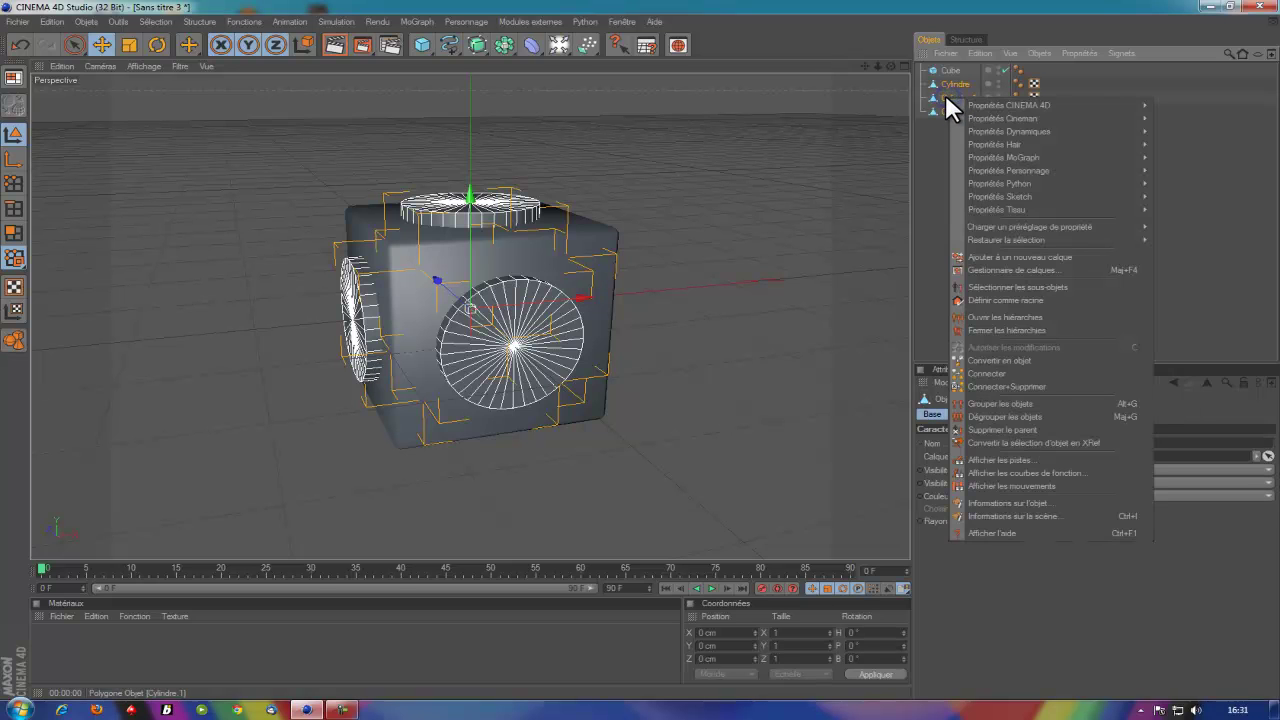
pyautogui.press('Escape')
pyautogui.rightClick(955, 88)
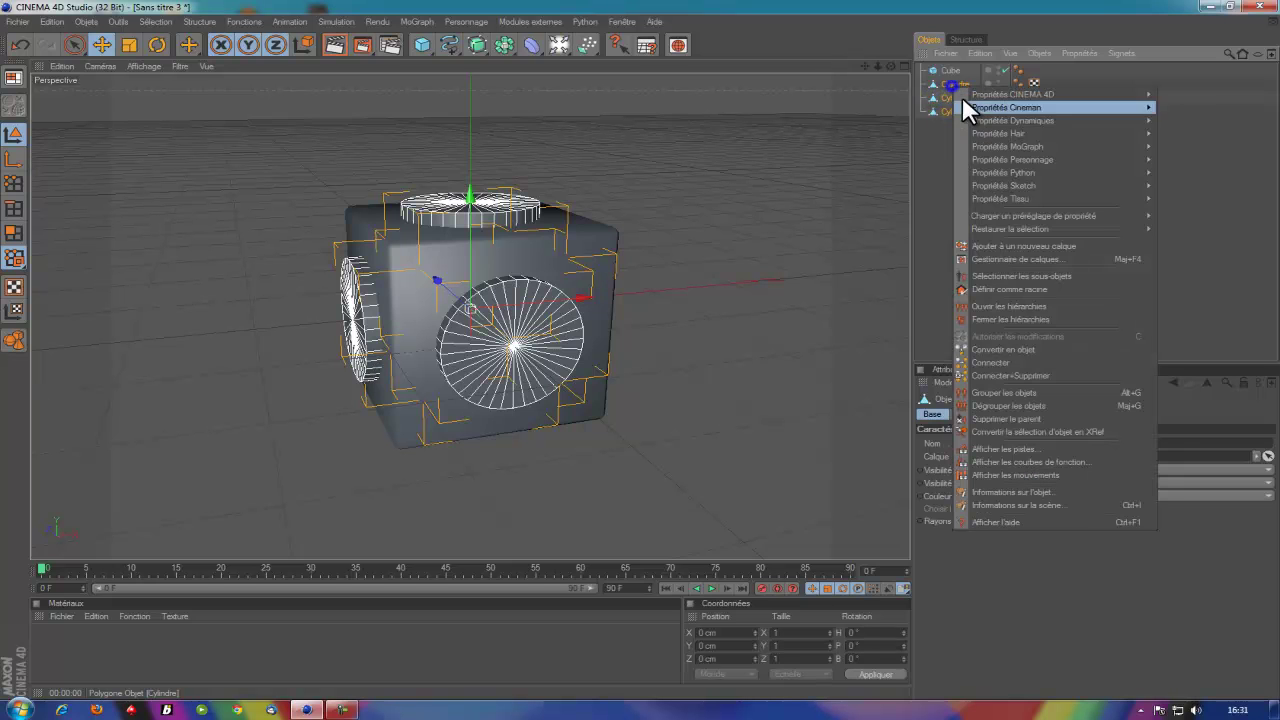
pyautogui.click(1018, 374)
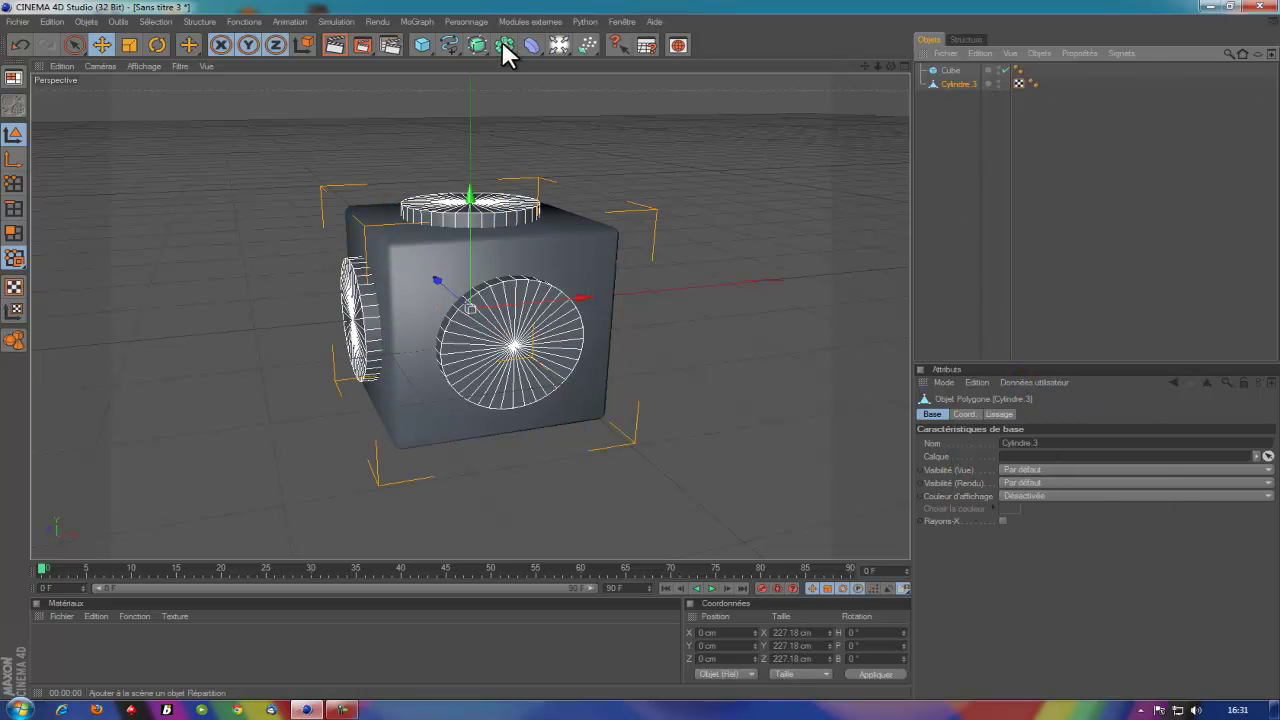
# Add a Boolean object with the cube and merged Cylindre.3 inside it
pyautogui.moveTo(502, 39); pyautogui.dragTo(676, 58)
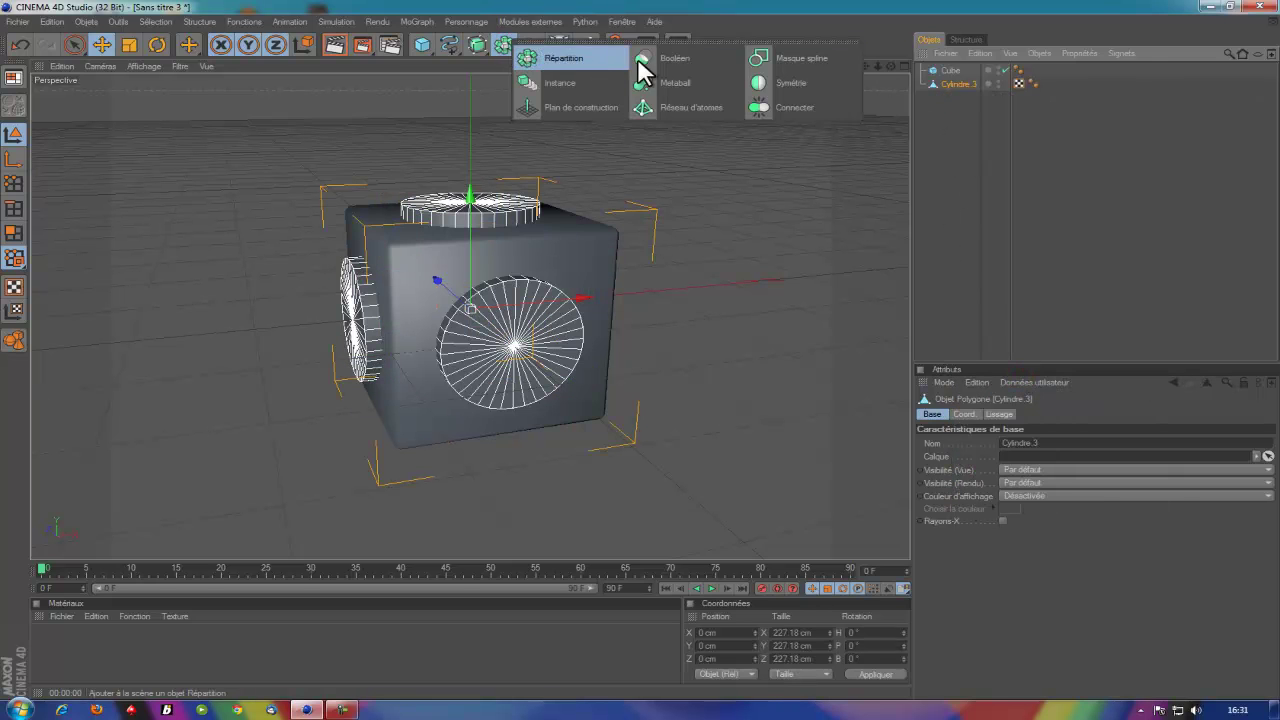
pyautogui.keyDown('alt'); pyautogui.click(676, 58); pyautogui.keyUp('alt')
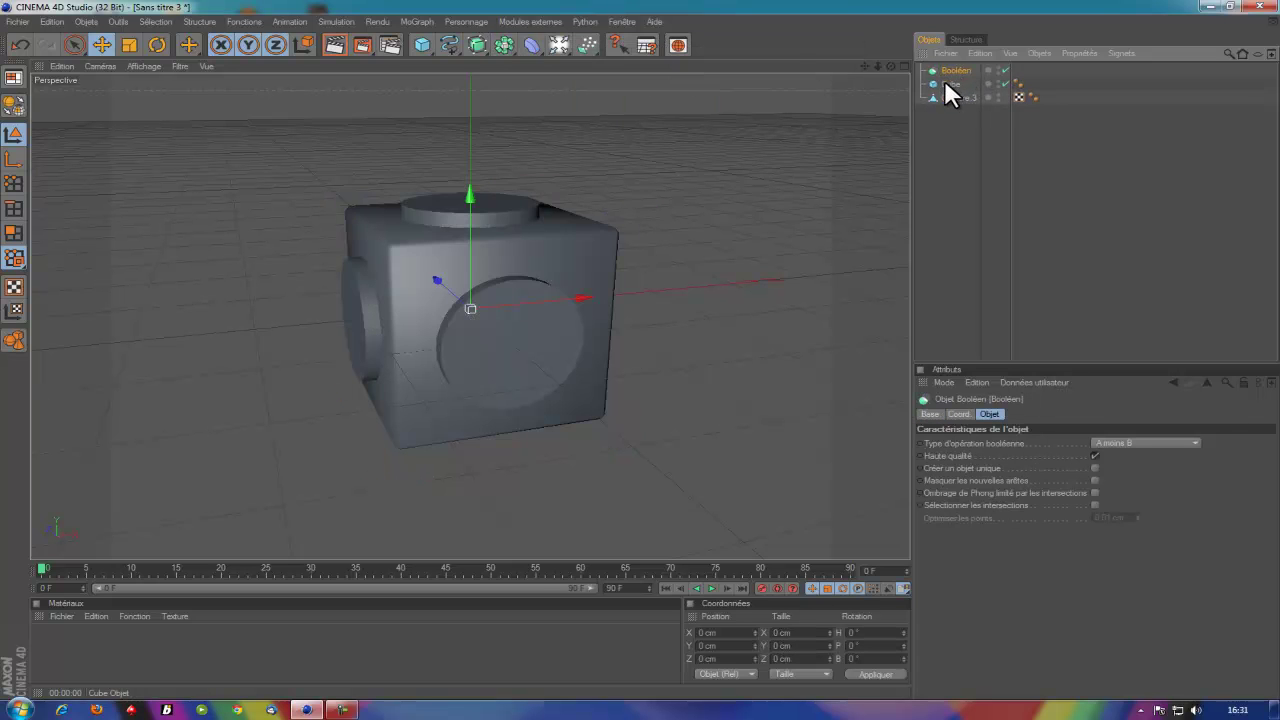
pyautogui.moveTo(948, 84); pyautogui.dragTo(949, 72)
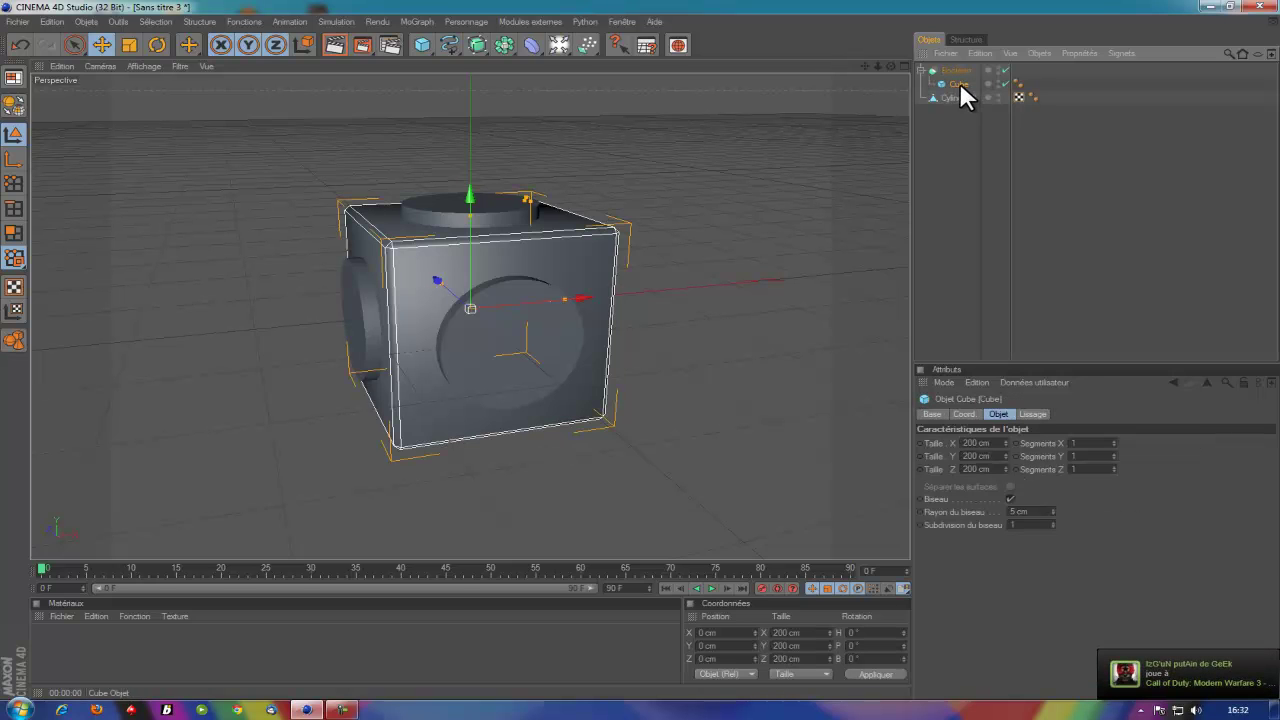
pyautogui.moveTo(955, 97); pyautogui.dragTo(957, 90)
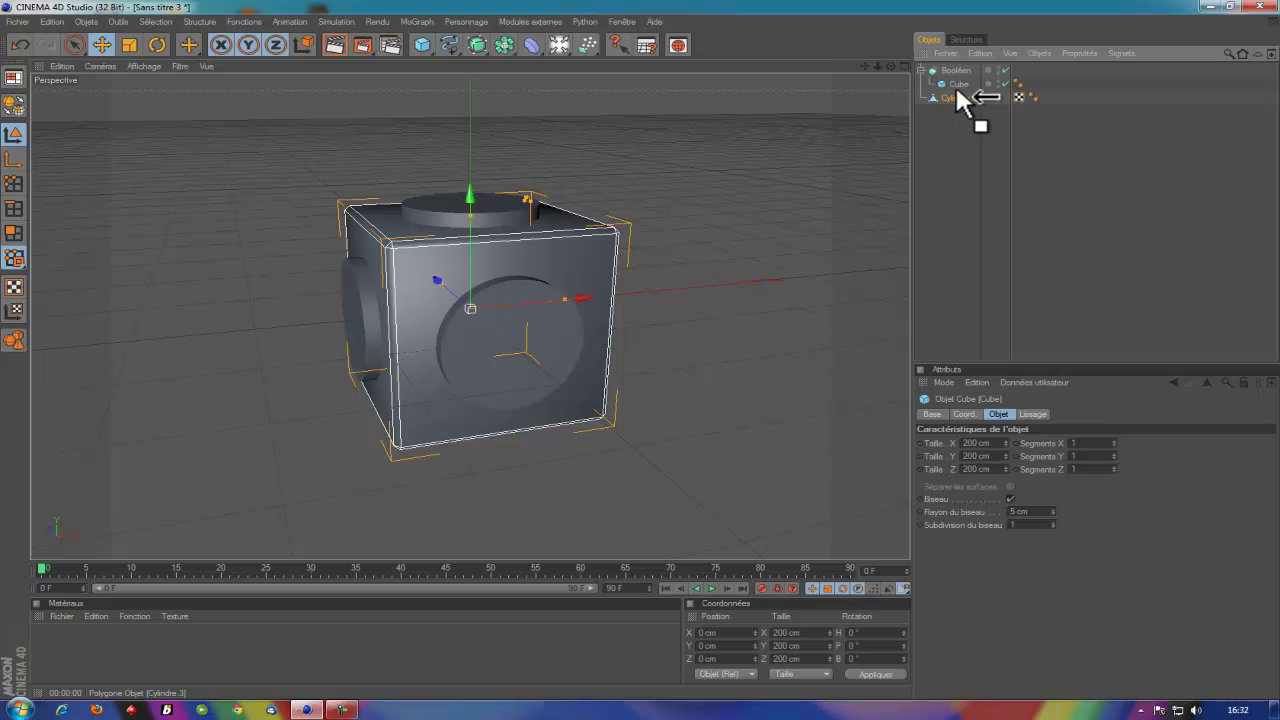
pyautogui.moveTo(955, 83); pyautogui.dragTo(955, 87)
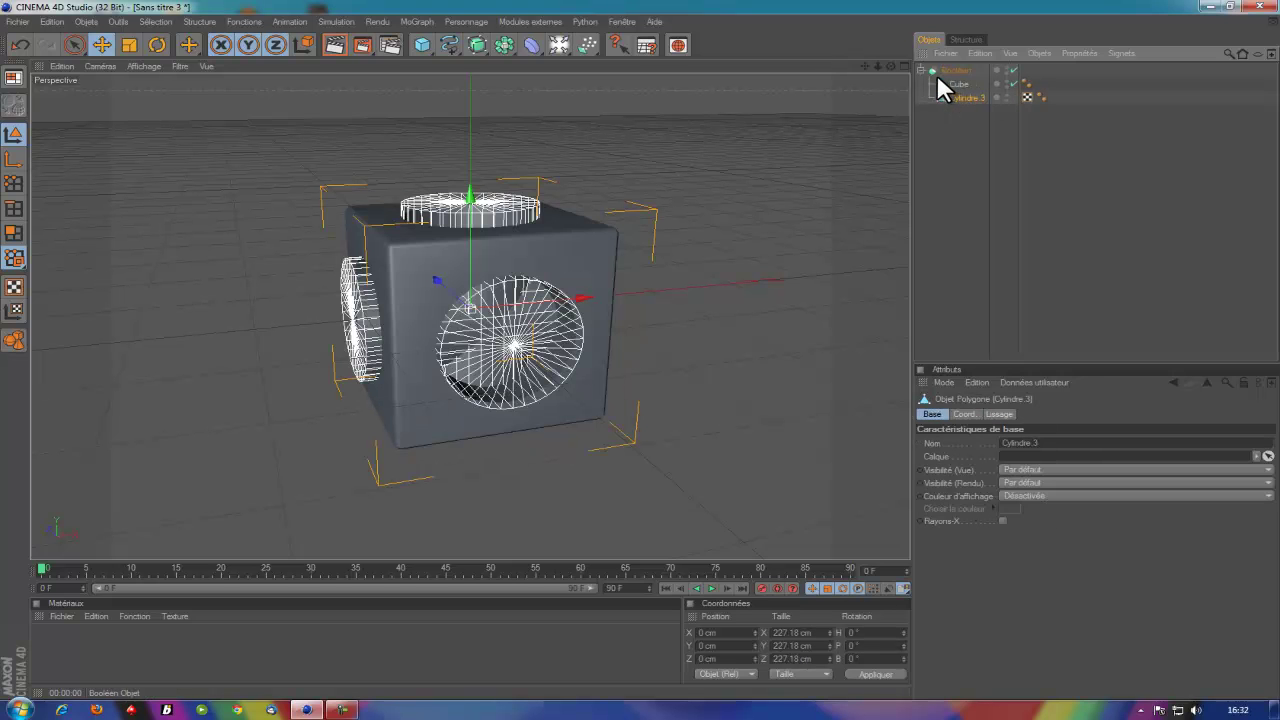
pyautogui.click(919, 69)
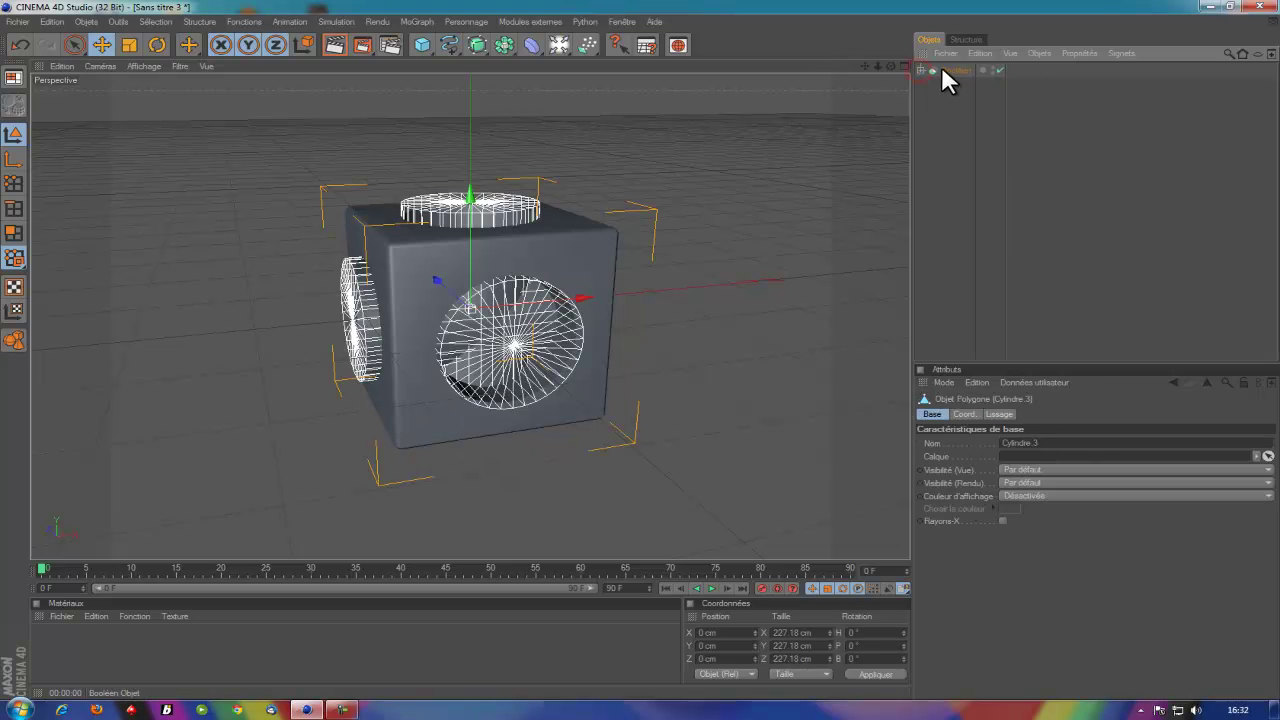
# Convert the Boolean, place Cube below Cylindre 3, and collapse the group into one Cube
pyautogui.click(946, 70)
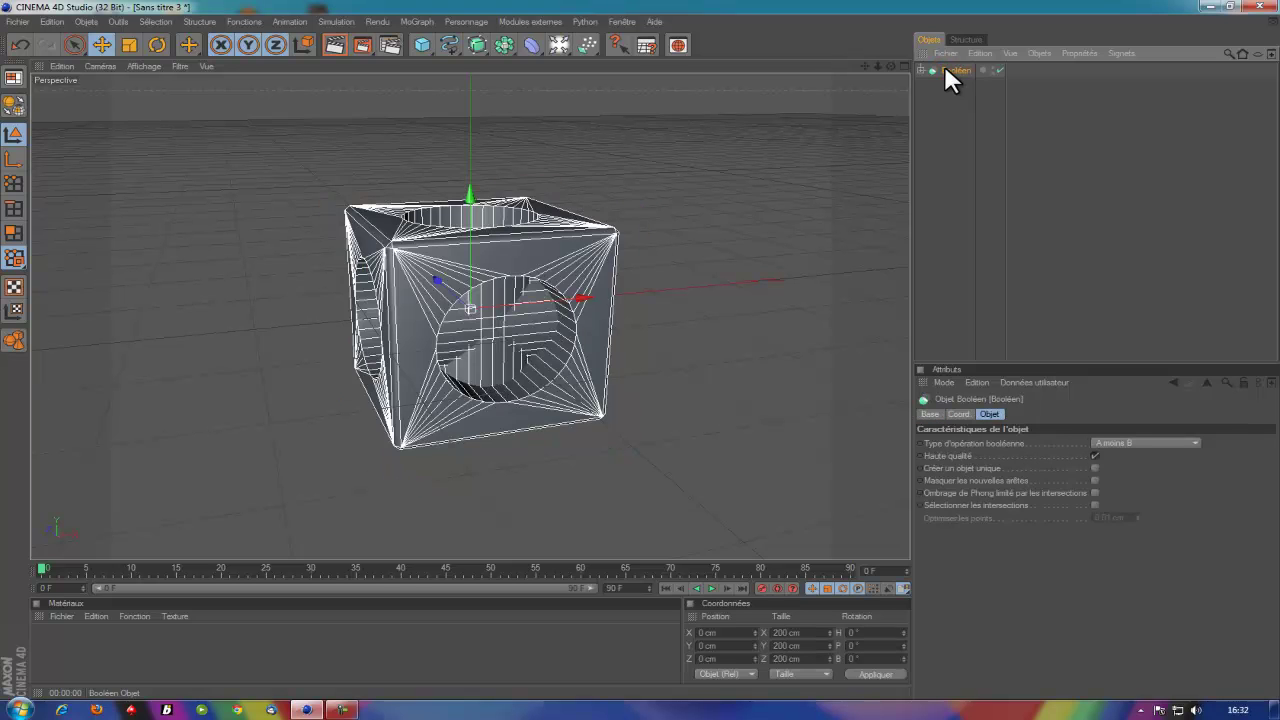
pyautogui.press('c')
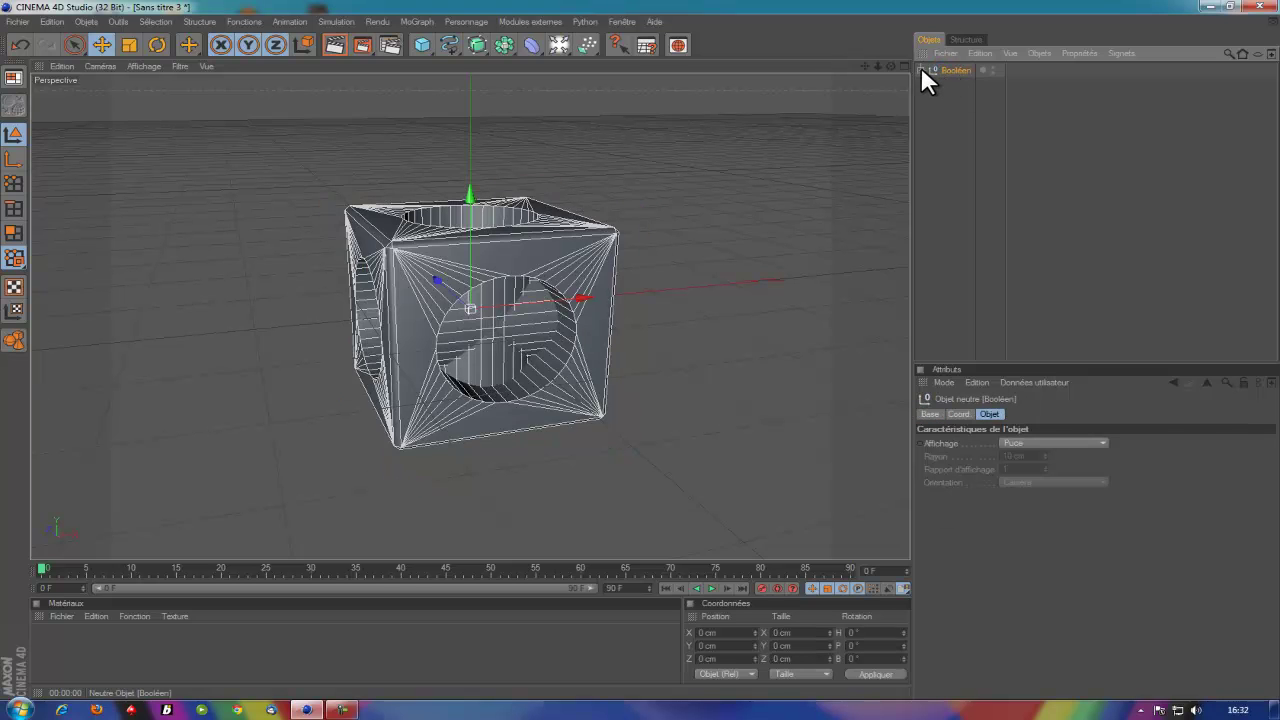
pyautogui.click(921, 69)
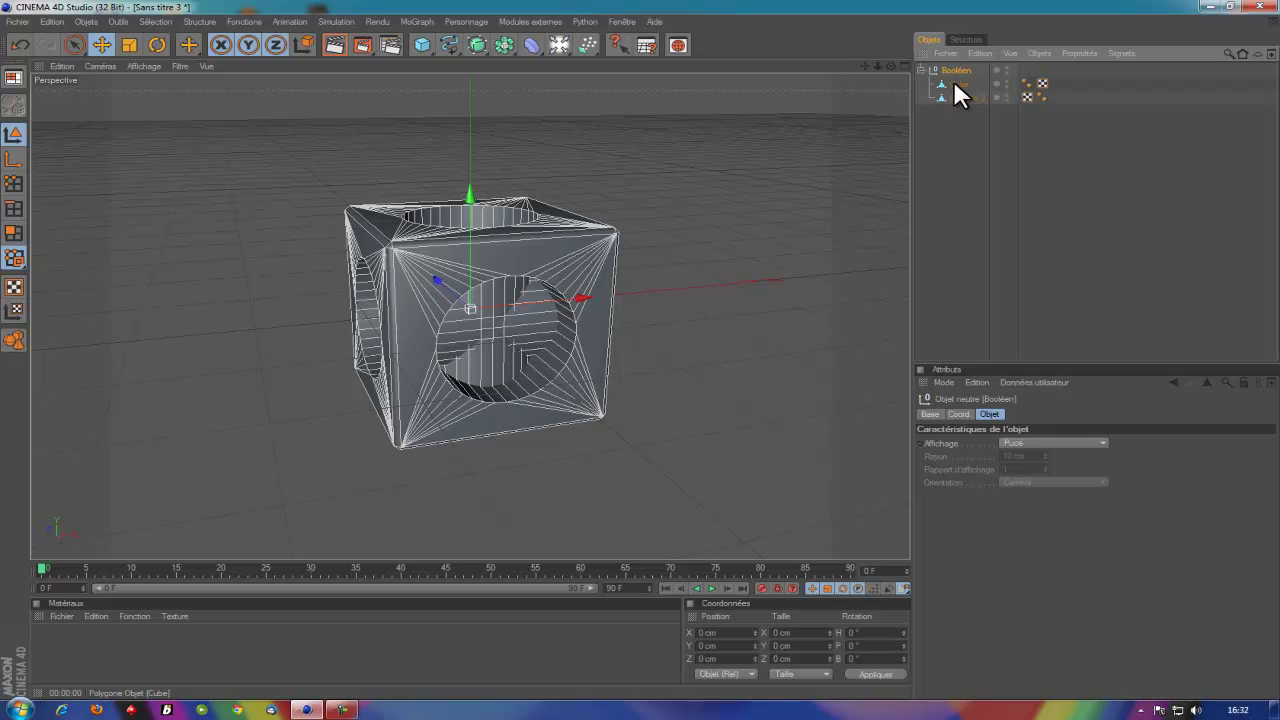
pyautogui.moveTo(957, 84); pyautogui.dragTo(950, 152)
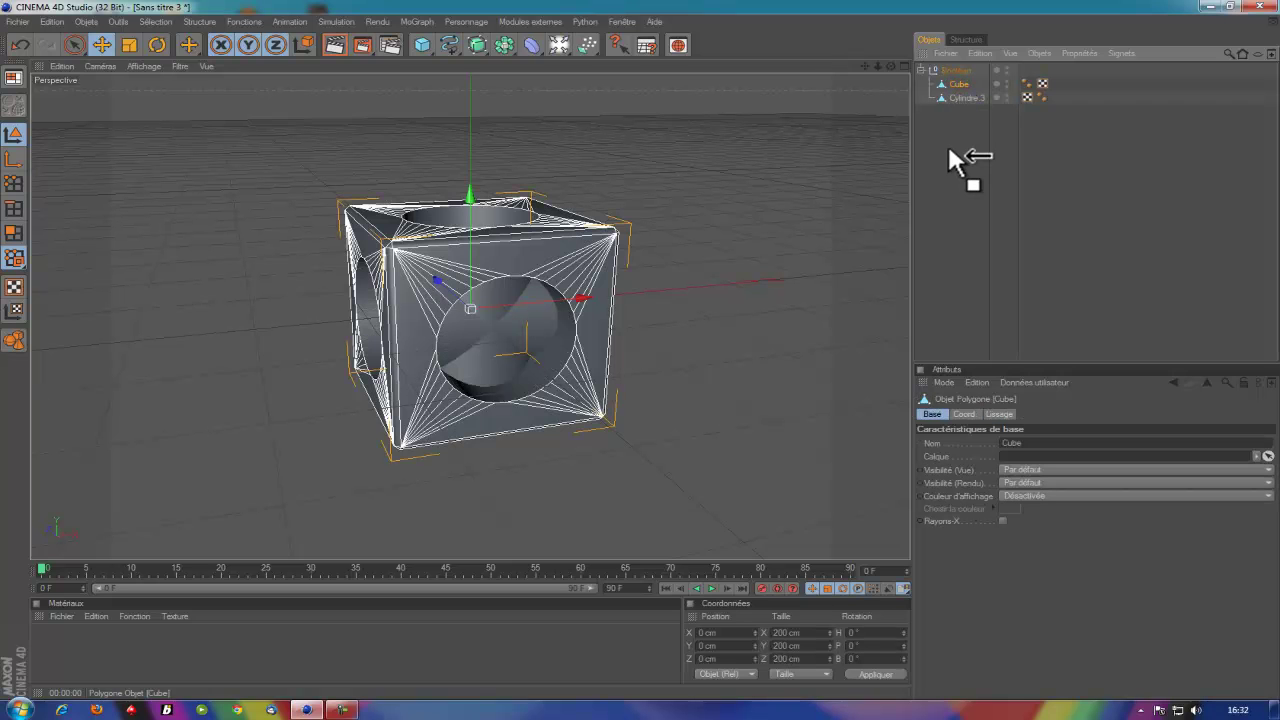
pyautogui.moveTo(950, 152); pyautogui.dragTo(945, 280)
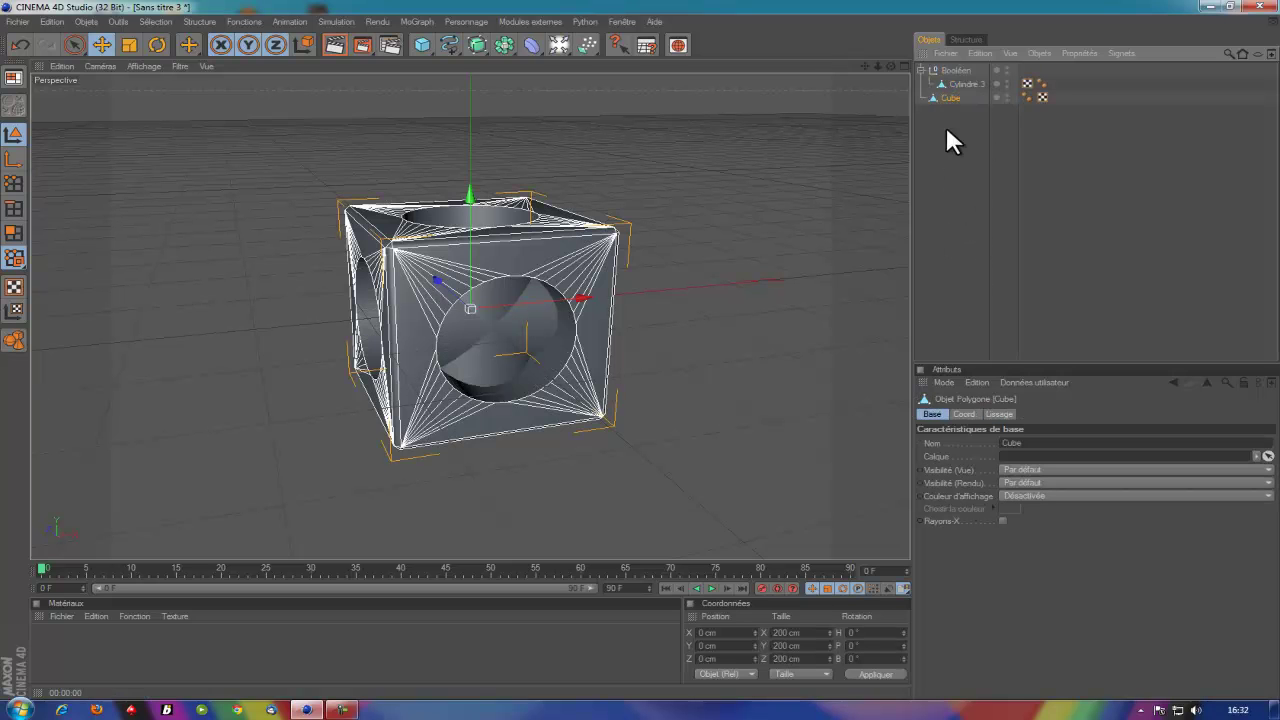
pyautogui.click(951, 70)
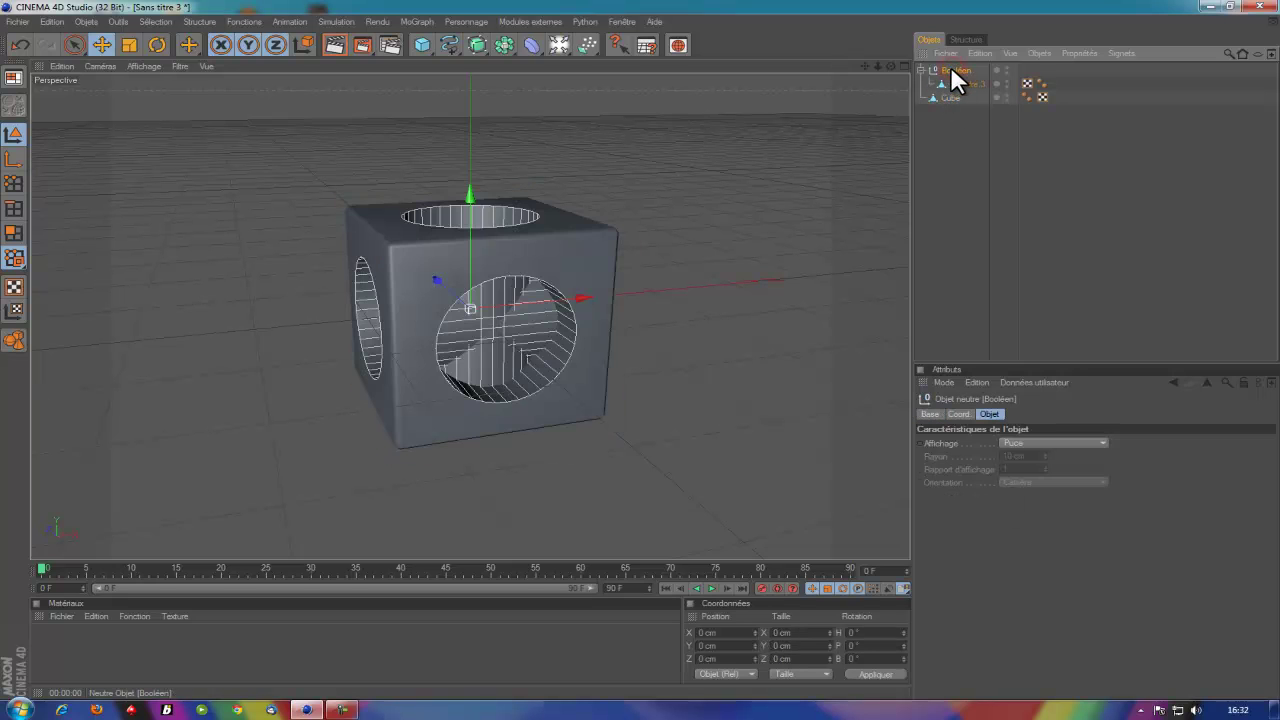
pyautogui.press('c')
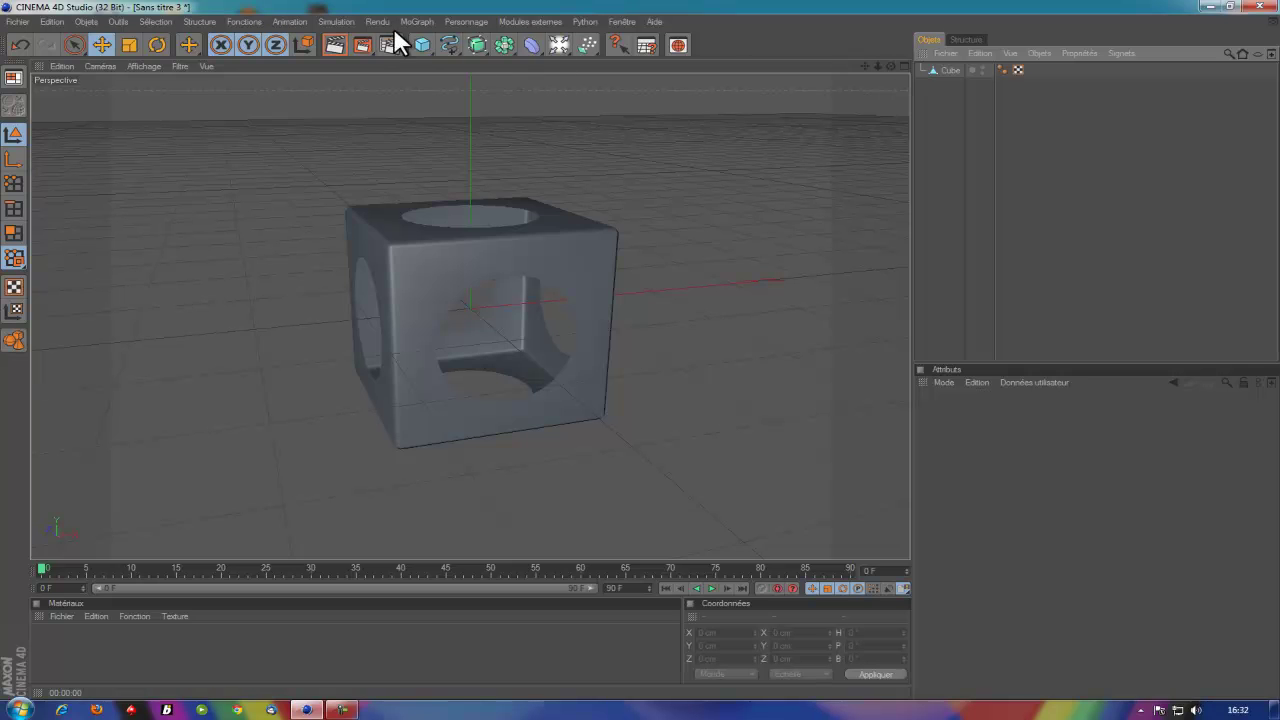
pyautogui.click(334, 45)
pyautogui.click(944, 190)
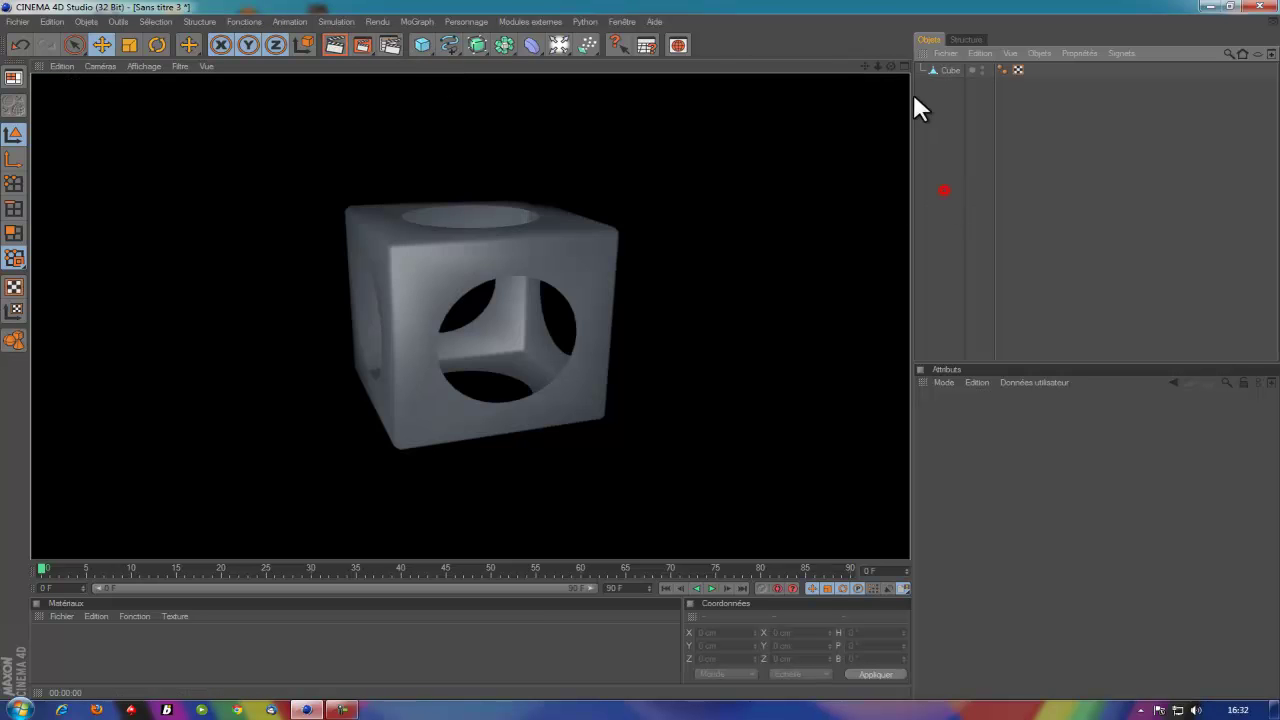
pyautogui.moveTo(635, 346)
pyautogui.keyDown('alt'); pyautogui.mouseDown()
pyautogui.moveTo(614, 353)
pyautogui.moveTo(657, 362)
pyautogui.moveTo(640, 346)
pyautogui.mouseUp(); pyautogui.keyUp('alt')
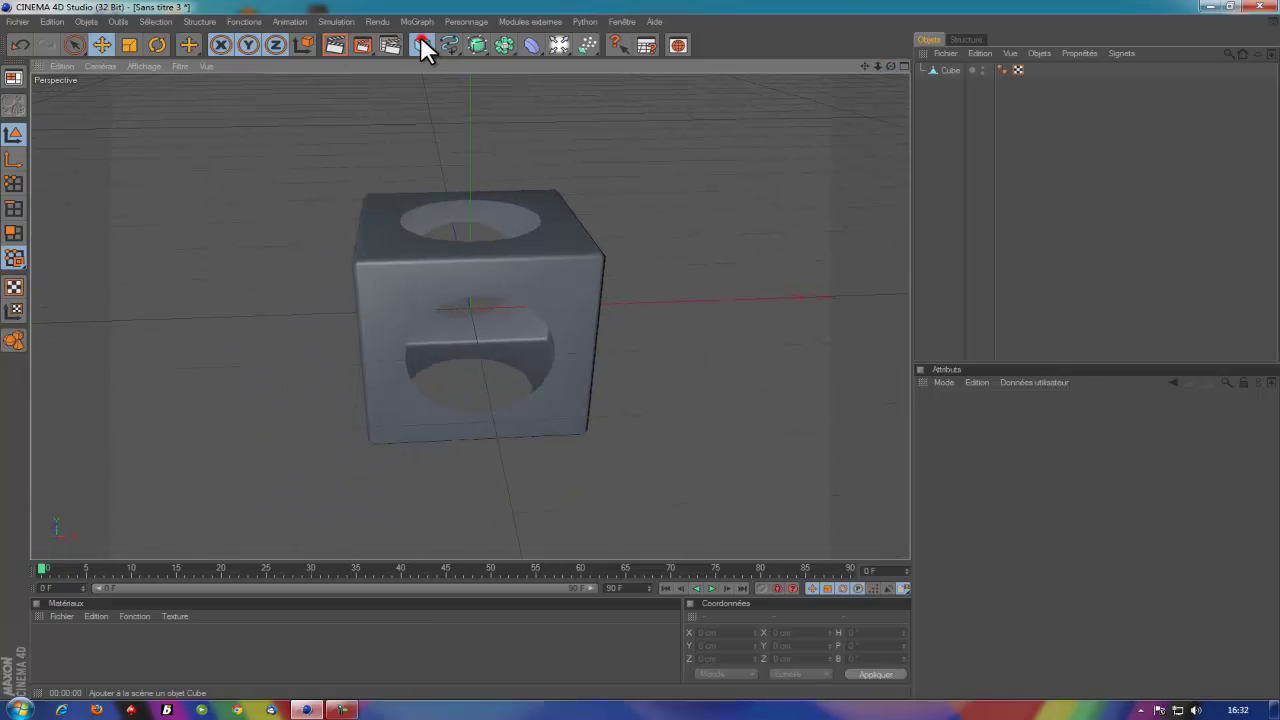
# Add a new cube and set its X size to 40 cm
pyautogui.moveTo(421, 40); pyautogui.dragTo(472, 60)
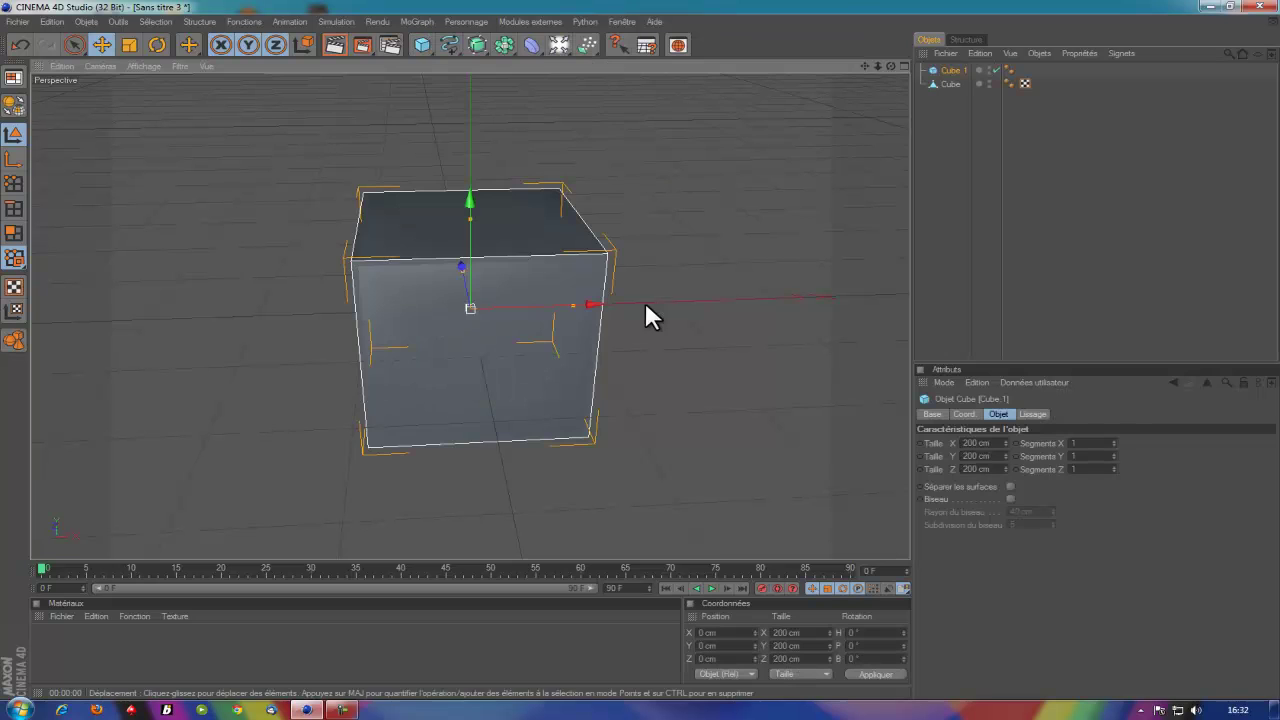
pyautogui.moveTo(572, 304); pyautogui.dragTo(640, 348)
pyautogui.moveTo(891, 66); pyautogui.dragTo(639, 347)
pyautogui.moveTo(519, 292)
pyautogui.mouseDown()
pyautogui.moveTo(638, 347)
pyautogui.moveTo(949, 430)
pyautogui.mouseUp()
pyautogui.doubleClick(988, 443)
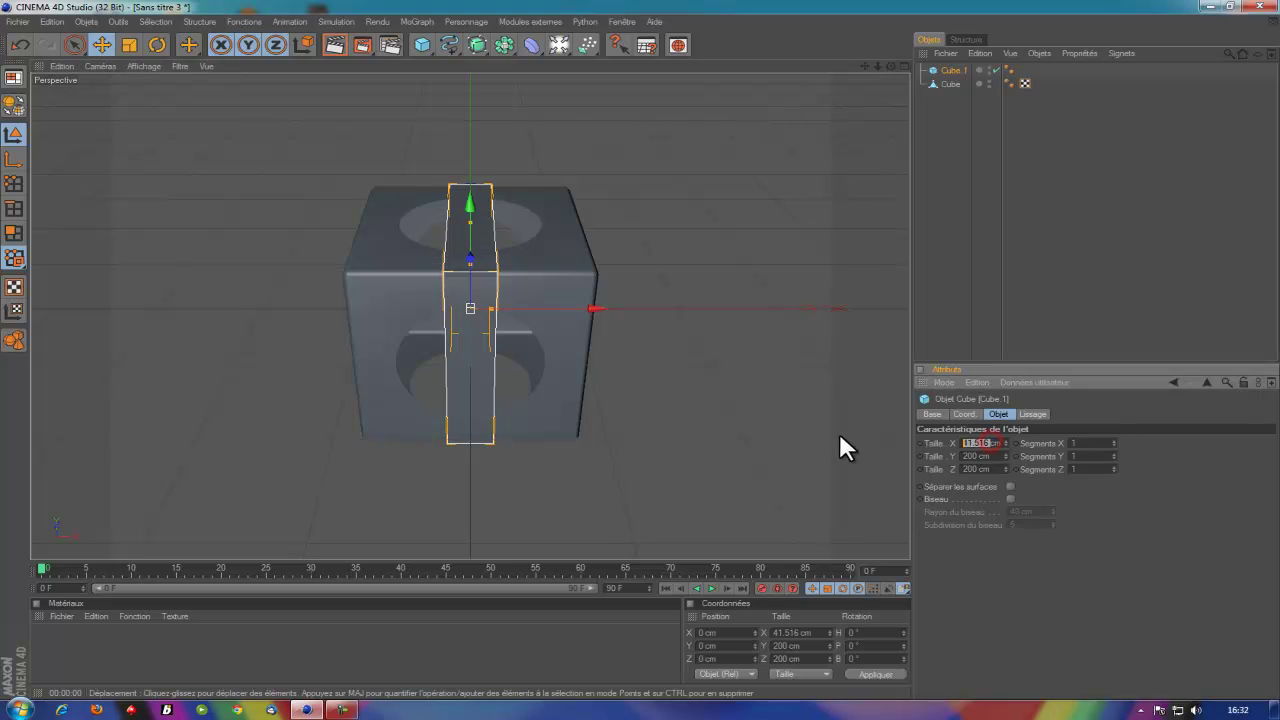
pyautogui.write('40')
pyautogui.press('Return')
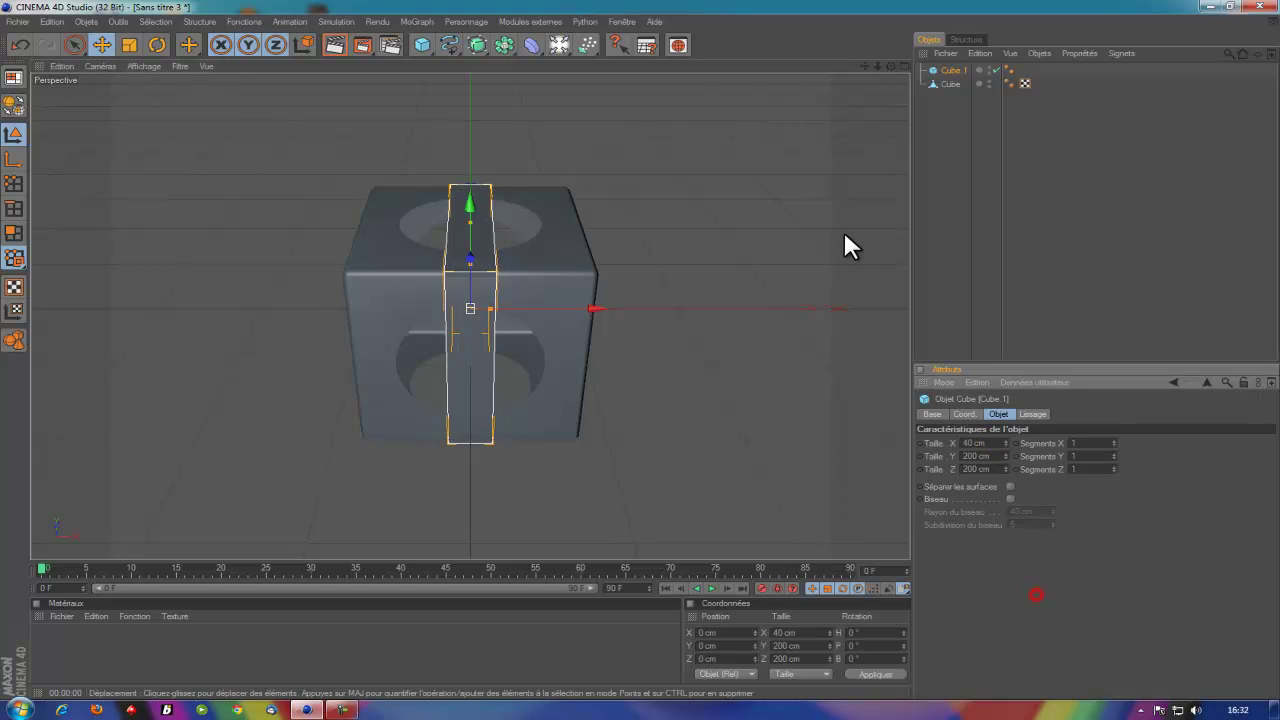
# Set the slab's Z and Y sizes to 300 cm and move Cube.1 below Cube
pyautogui.moveTo(891, 66)
pyautogui.mouseDown()
pyautogui.moveTo(608, 345)
pyautogui.moveTo(622, 345)
pyautogui.moveTo(810, 96)
pyautogui.moveTo(377, 307)
pyautogui.moveTo(638, 347)
pyautogui.mouseUp()
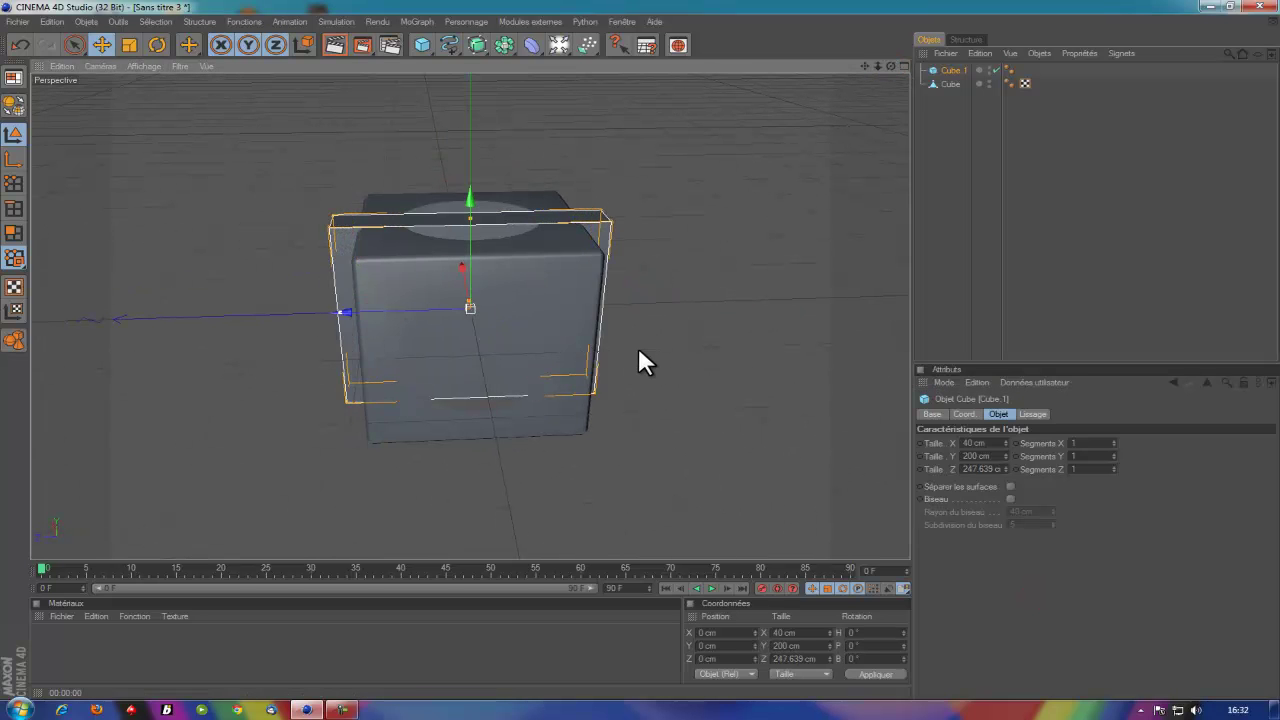
pyautogui.click(1000, 468)
pyautogui.write('30000')
pyautogui.click(1005, 607)
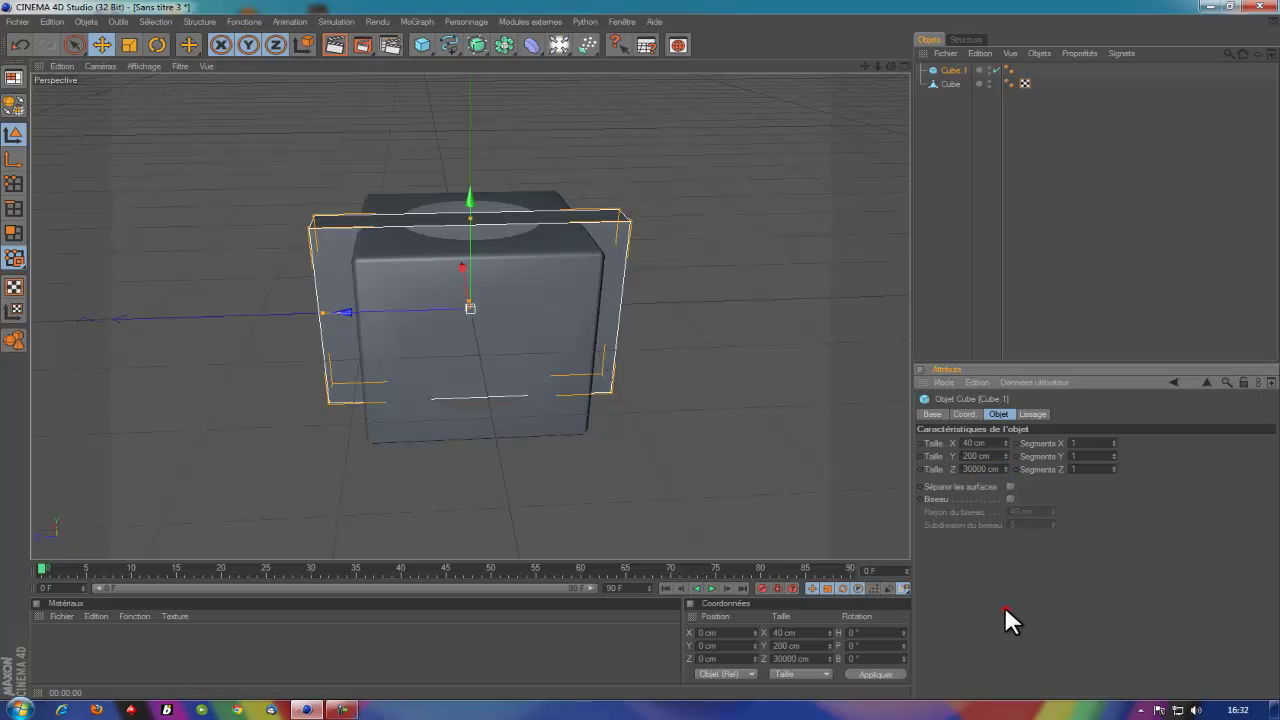
pyautogui.click(975, 469)
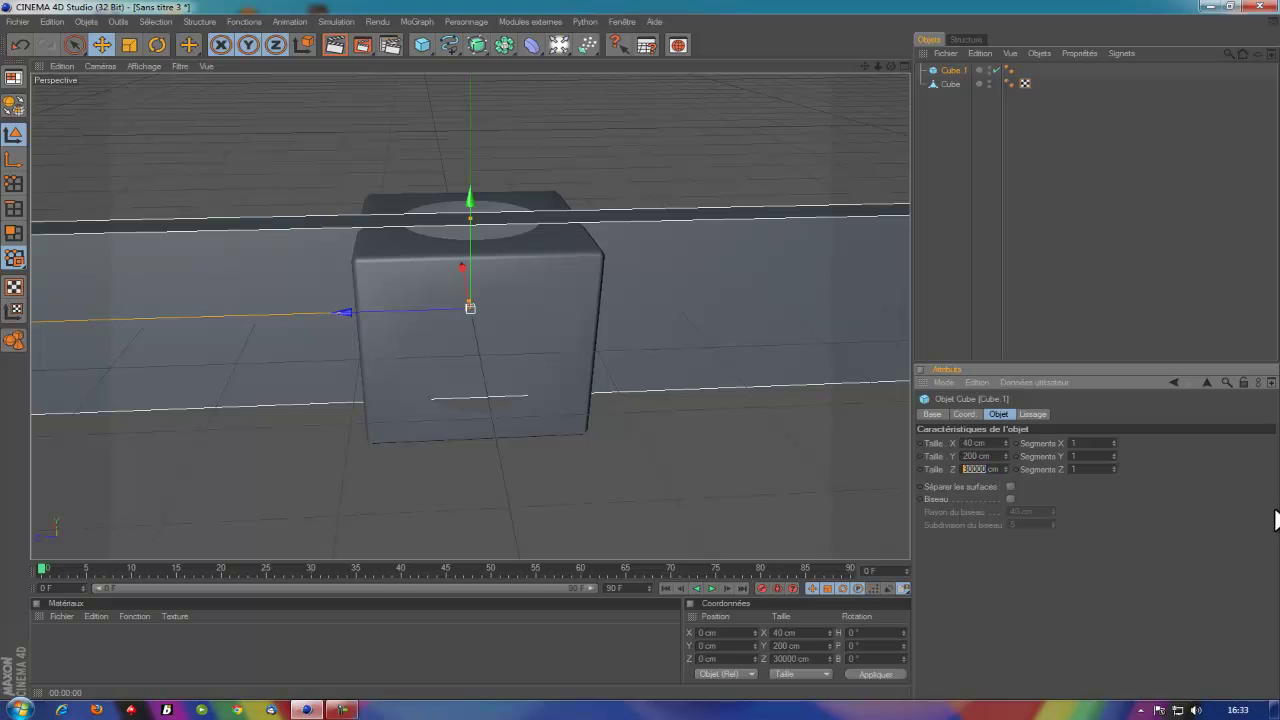
pyautogui.write('300')
pyautogui.click(1033, 611)
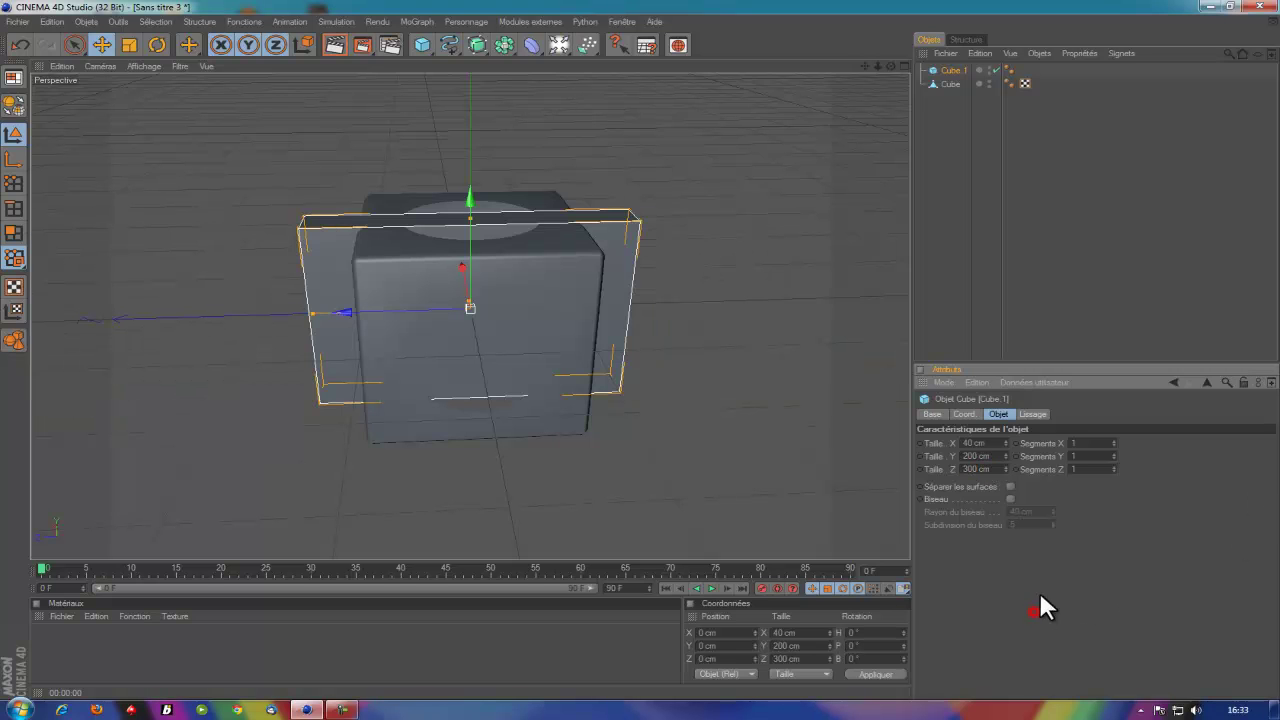
pyautogui.click(976, 456)
pyautogui.write('300')
pyautogui.click(1043, 577)
pyautogui.moveTo(891, 62); pyautogui.dragTo(639, 348)
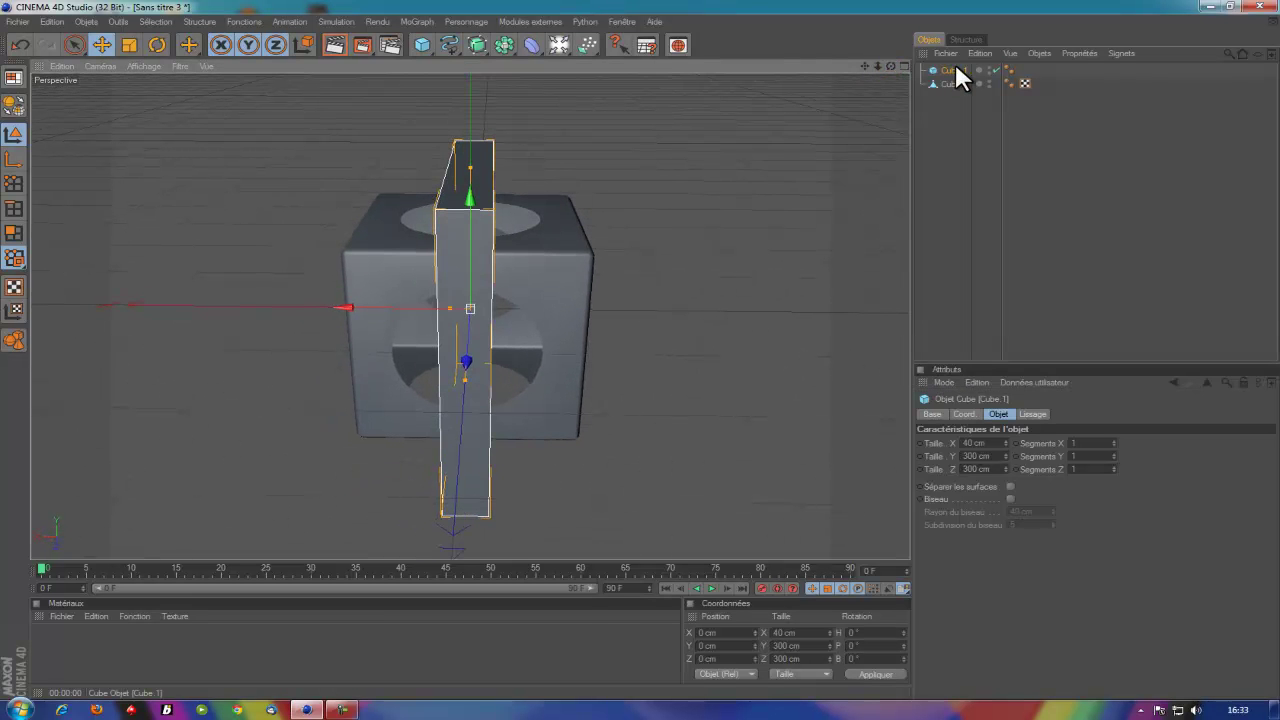
pyautogui.moveTo(955, 68); pyautogui.dragTo(948, 100)
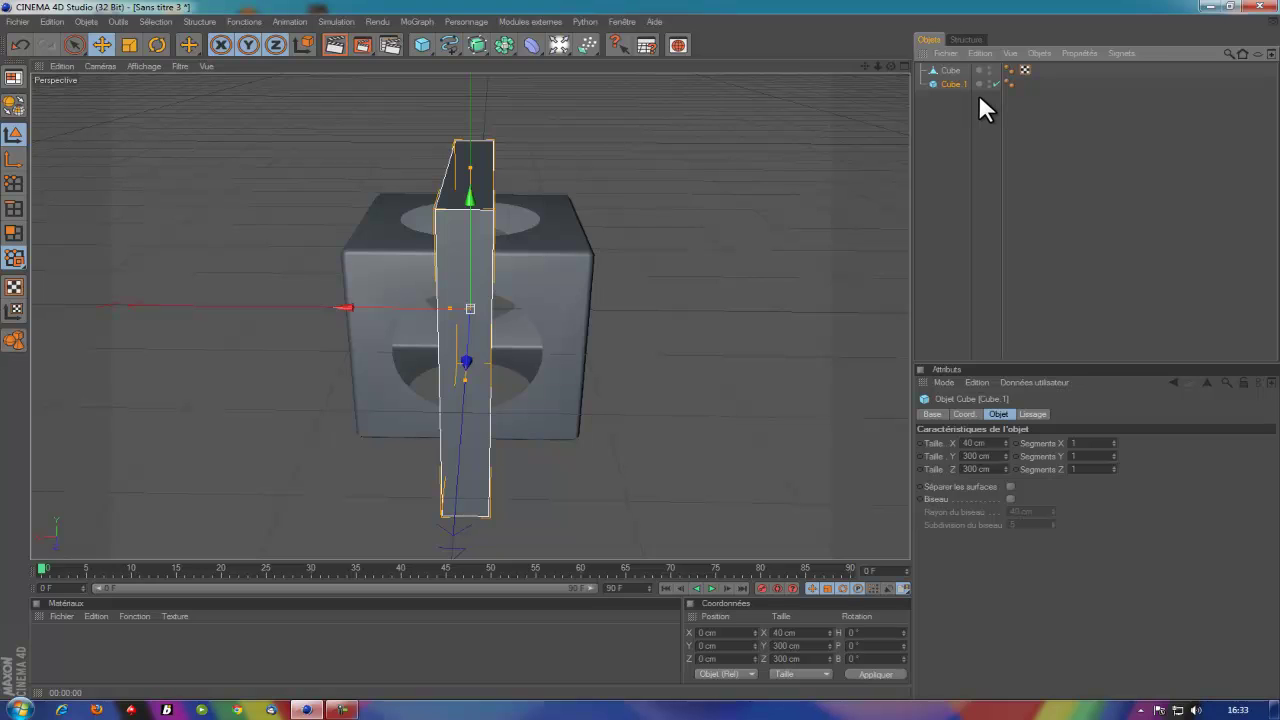
# Duplicate slab Cube.1 twice and reorder the copies in the hierarchy
pyautogui.click(946, 83)
pyautogui.hotkey('ctrl', 'c')
pyautogui.hotkey('ctrl', 'v')
pyautogui.moveTo(958, 70); pyautogui.dragTo(949, 106)
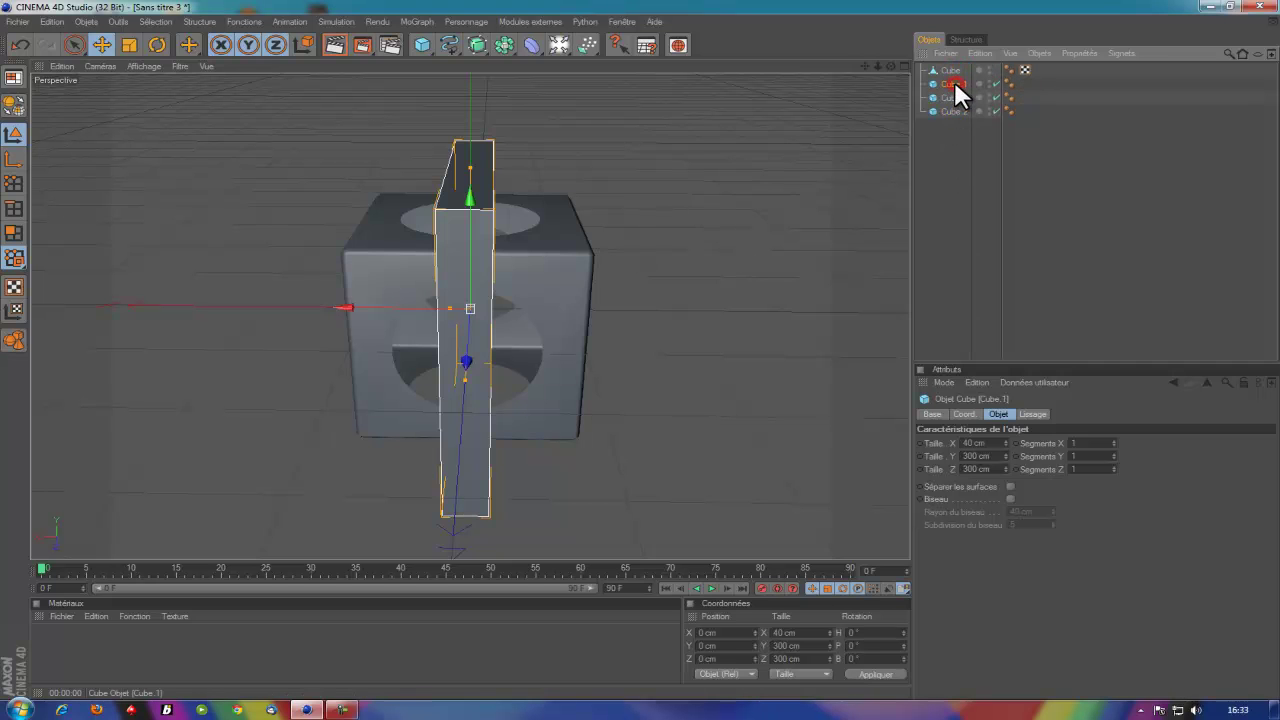
# Rotate one slab copy 90° in heading and Cube.3 90° in bank
pyautogui.click(879, 633)
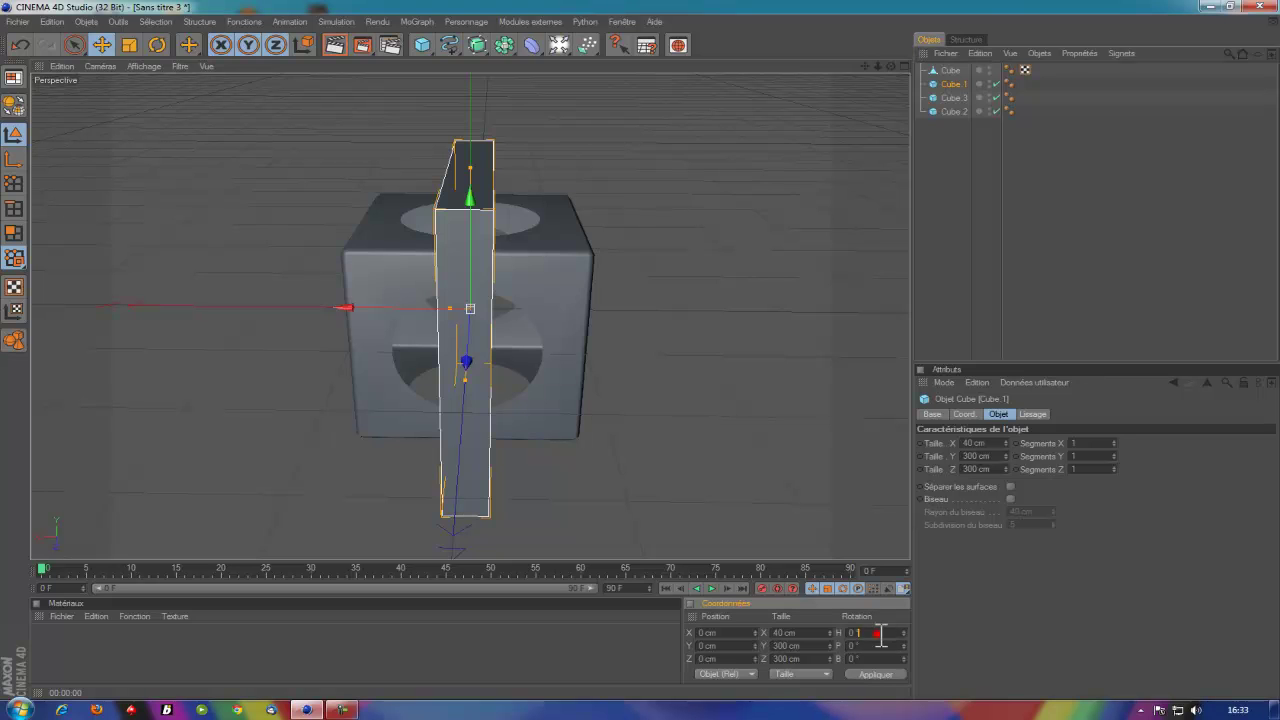
pyautogui.write('90')
pyautogui.click(892, 670)
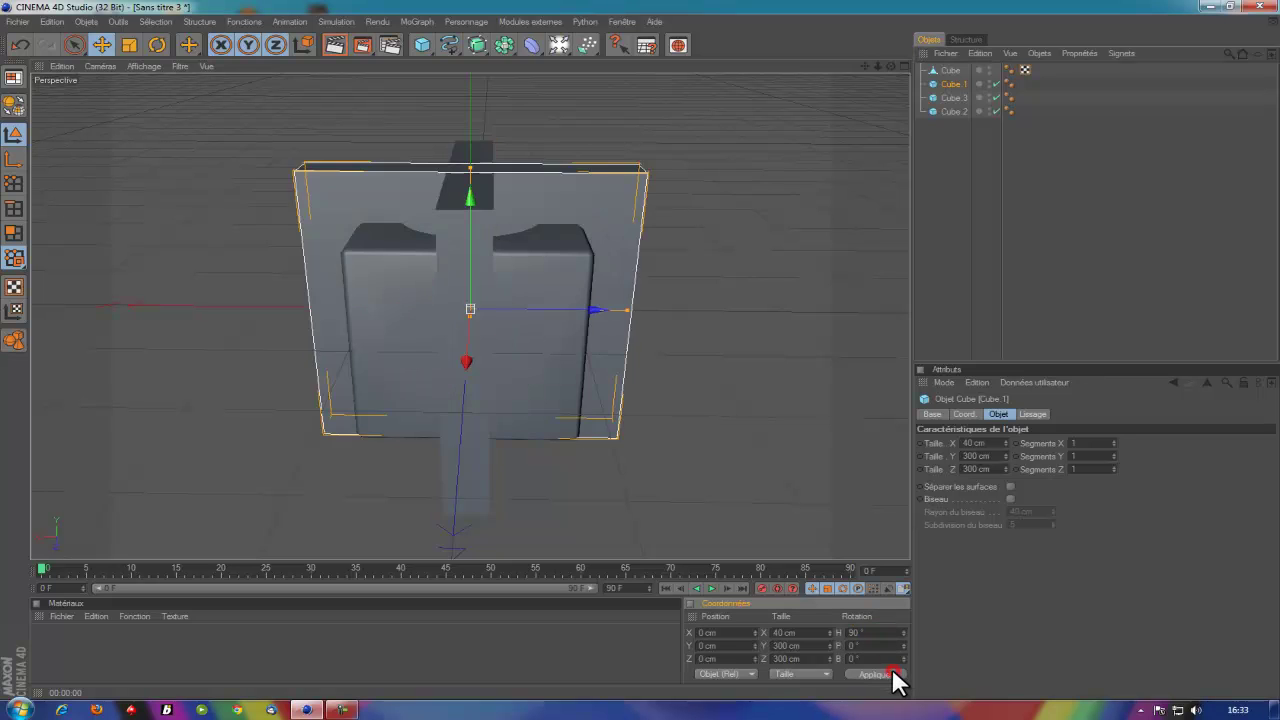
pyautogui.click(957, 98)
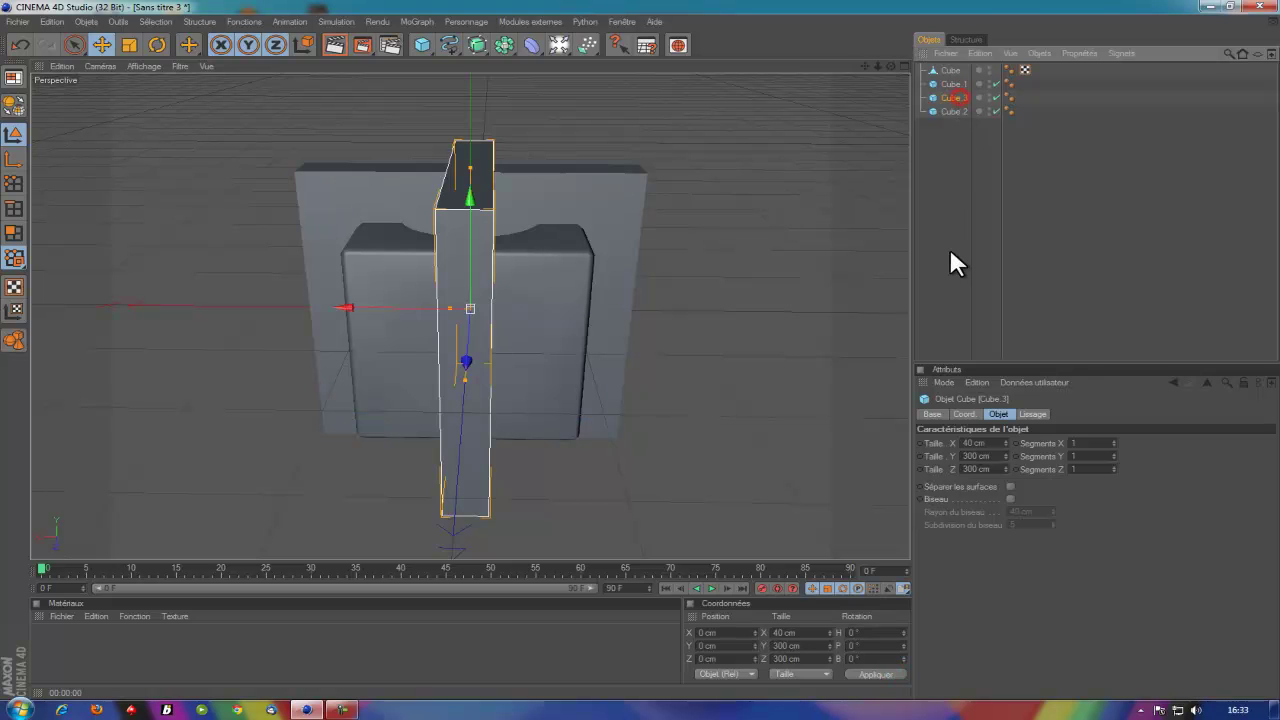
pyautogui.click(869, 658)
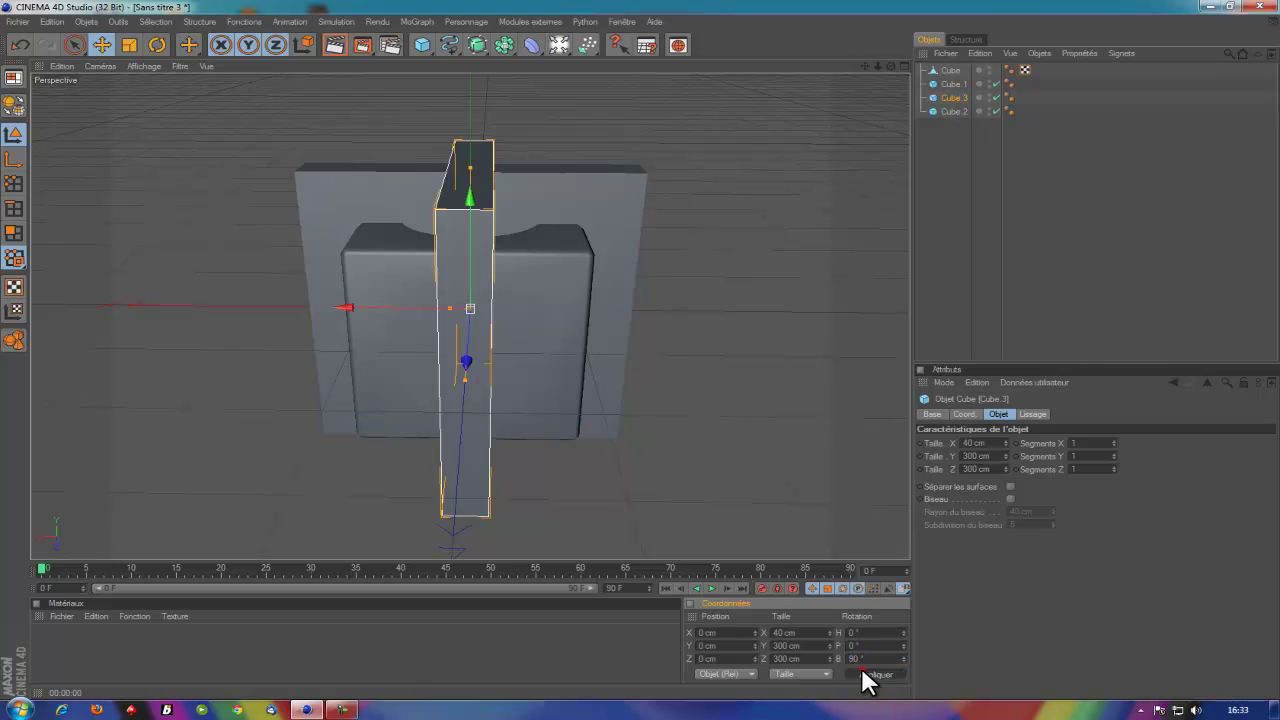
pyautogui.click(862, 672)
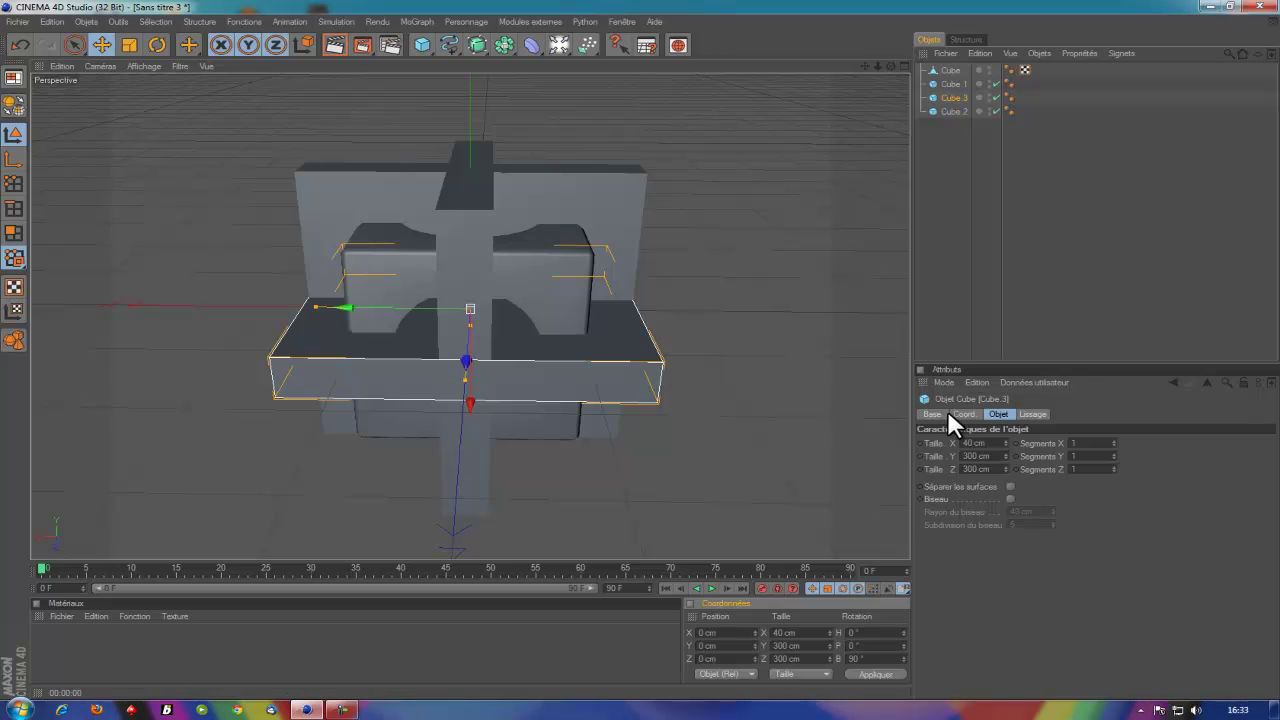
pyautogui.keyDown('alt'); pyautogui.moveTo(624, 345); pyautogui.dragTo(638, 347); pyautogui.keyUp('alt')
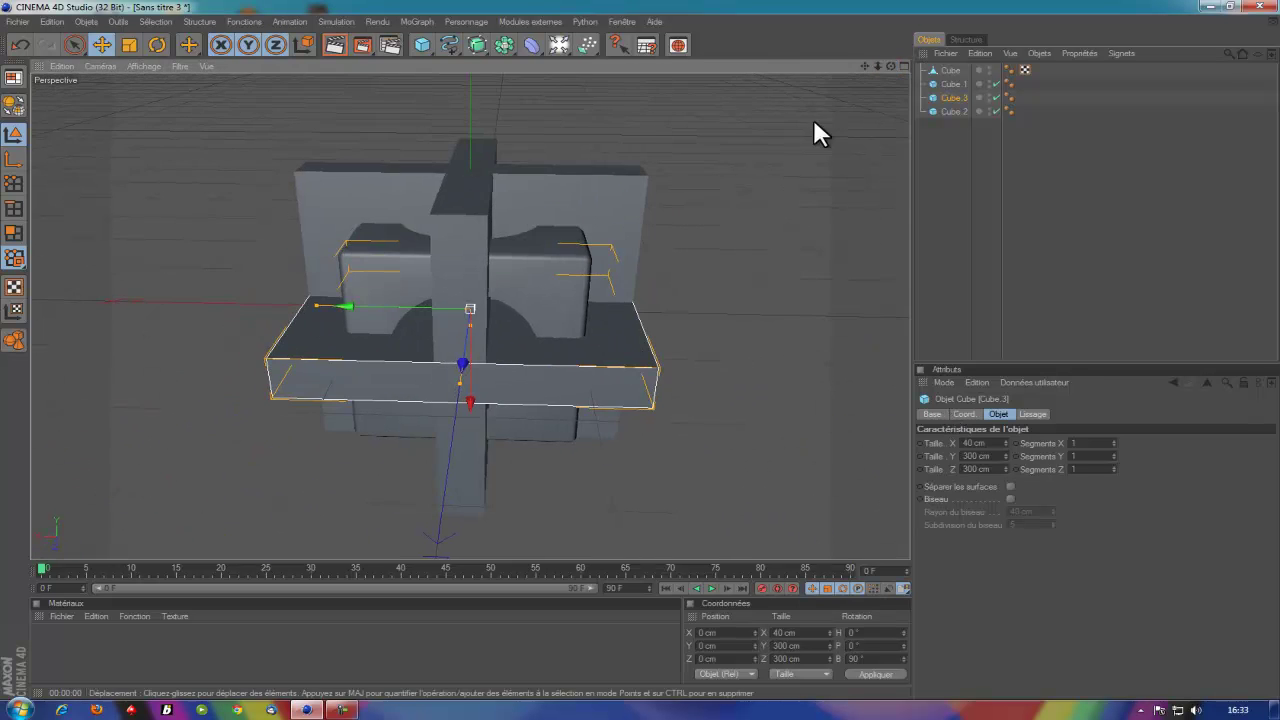
pyautogui.moveTo(891, 63); pyautogui.dragTo(952, 125)
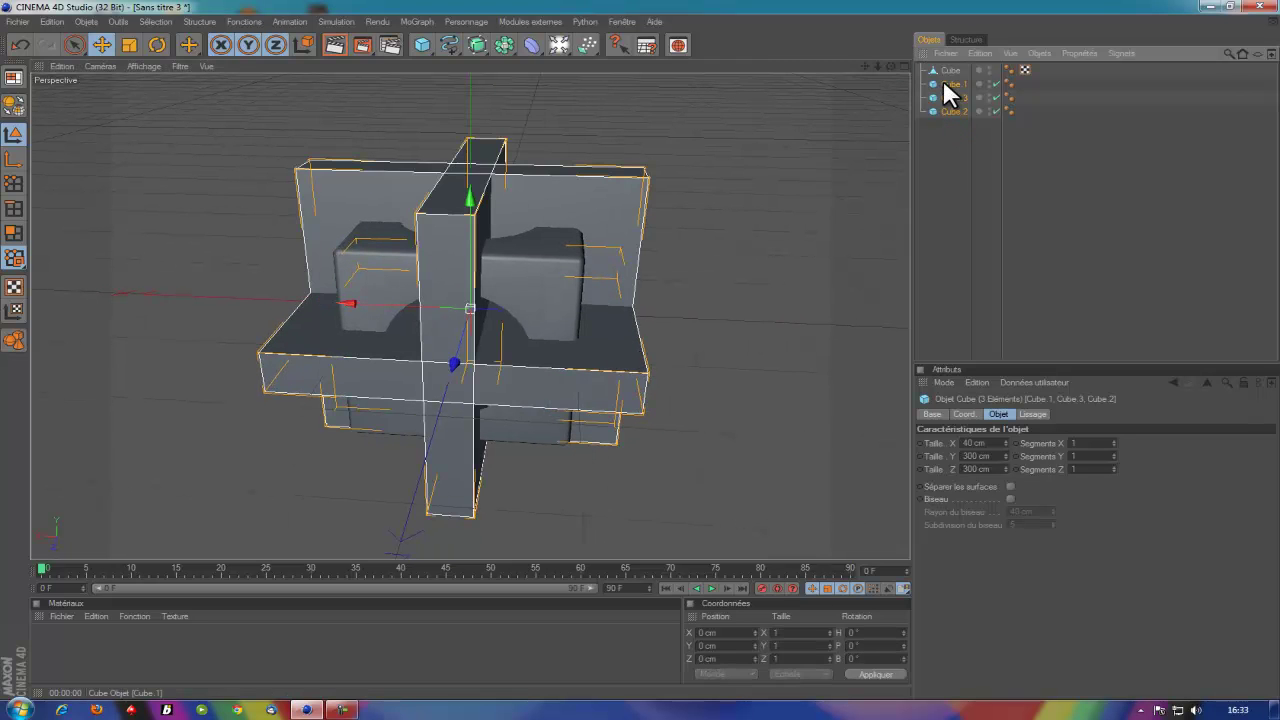
# Make the three slabs editable and merge them into one object
pyautogui.press('c')
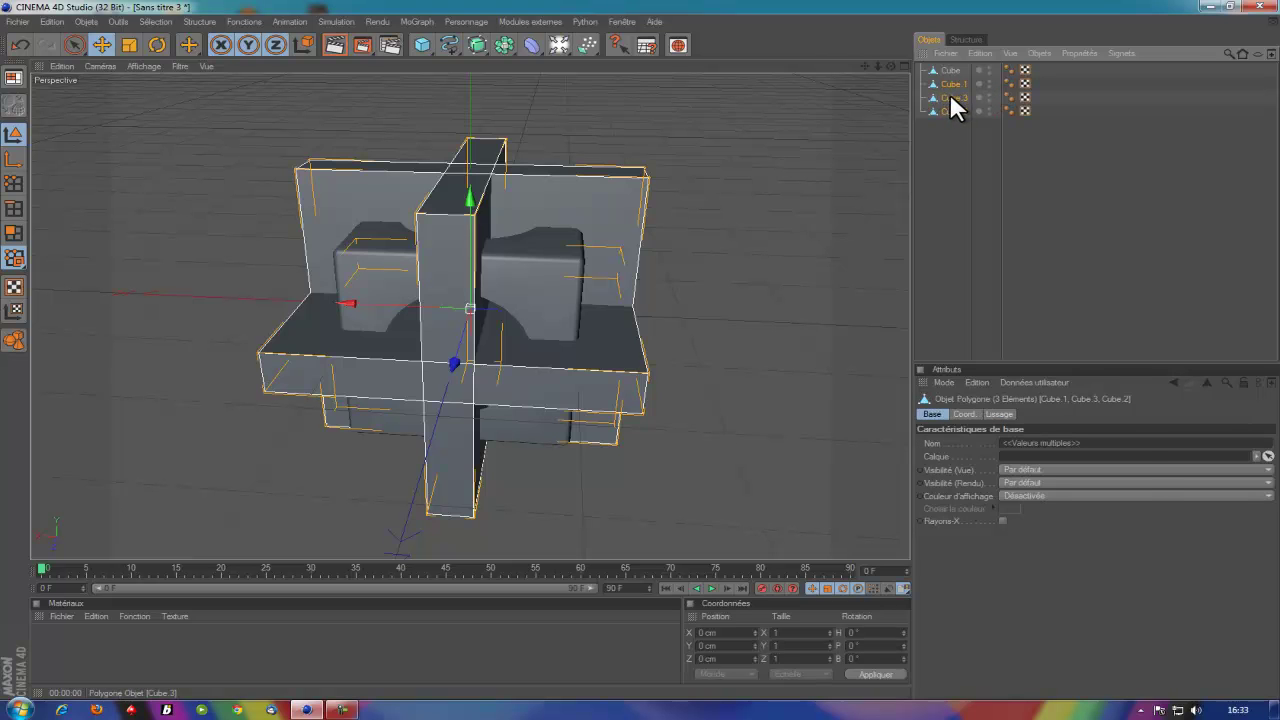
pyautogui.rightClick(950, 94)
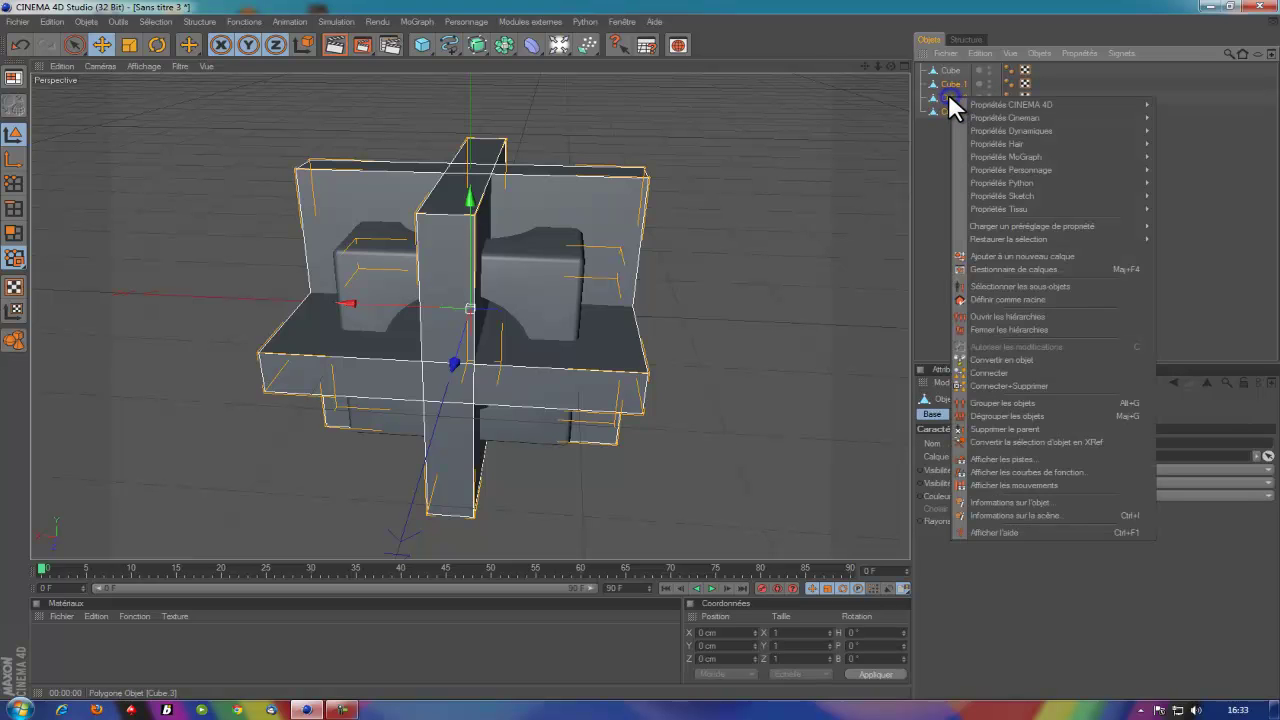
pyautogui.click(1001, 383)
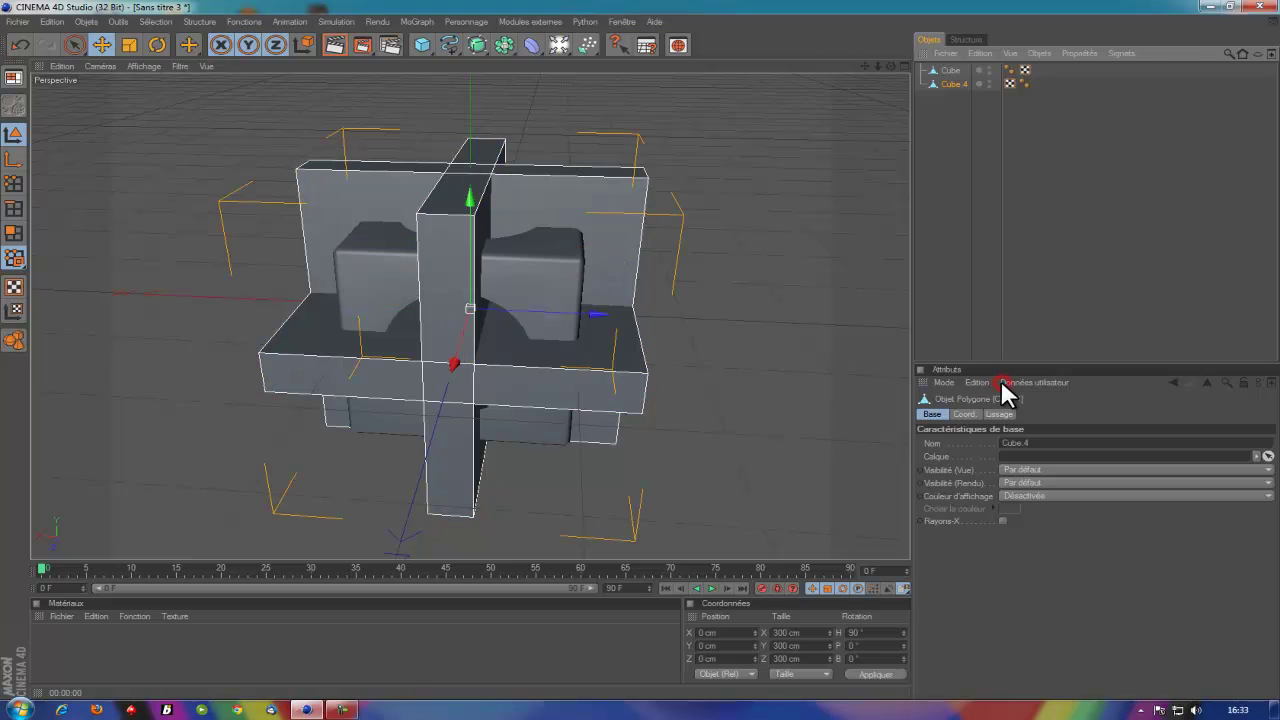
# Add a Boolean object containing the holed cube and the merged slabs
pyautogui.click(479, 44)
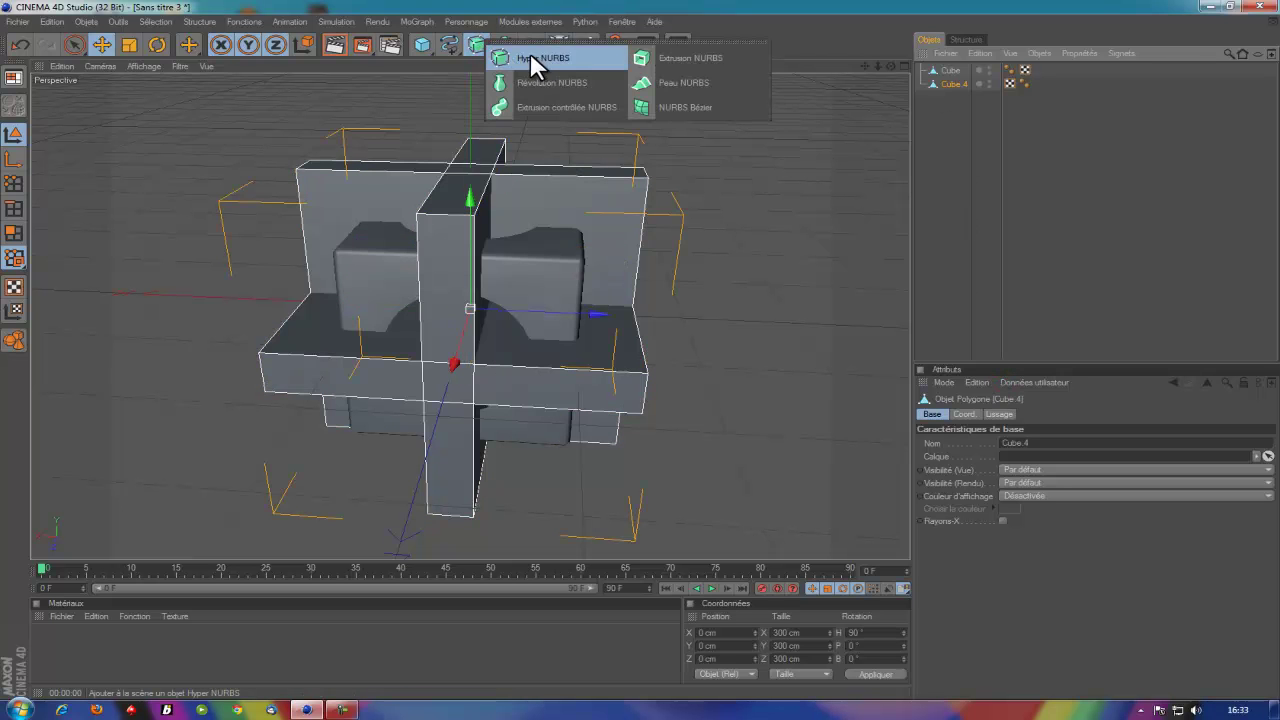
pyautogui.click(505, 44)
pyautogui.click(665, 55)
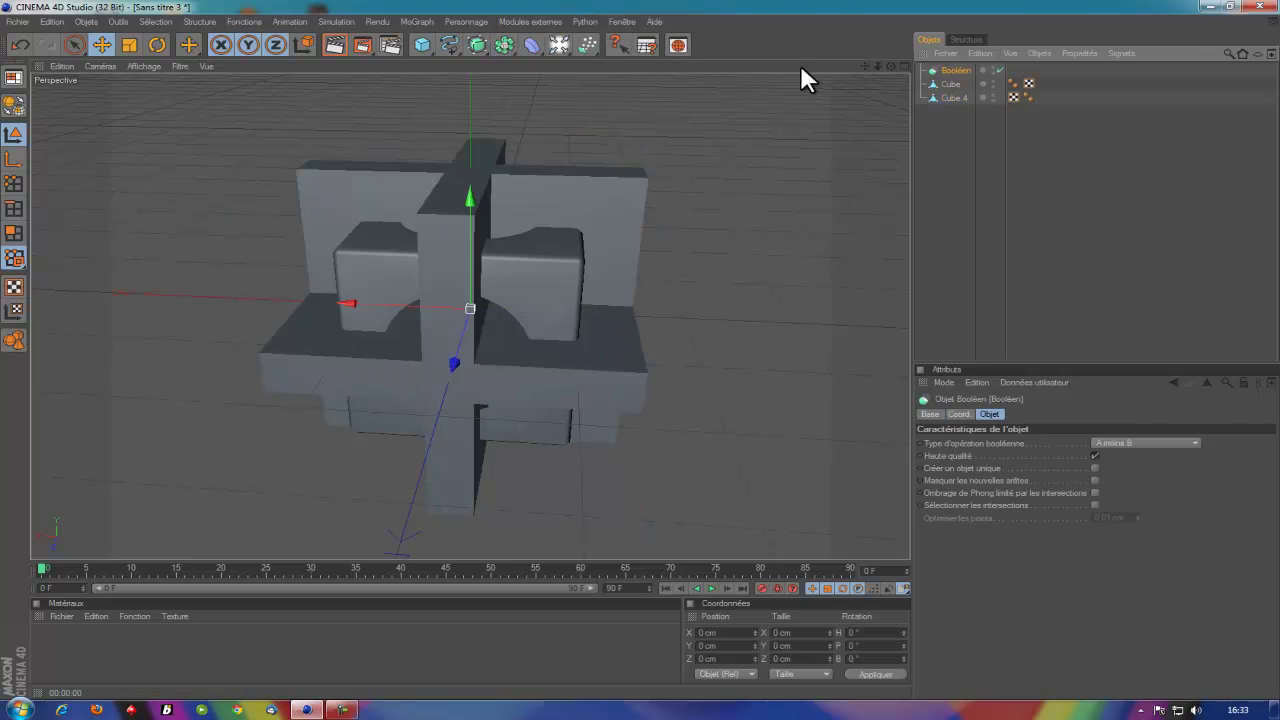
pyautogui.moveTo(945, 86)
pyautogui.mouseDown()
pyautogui.moveTo(951, 71)
pyautogui.moveTo(958, 88)
pyautogui.mouseUp()
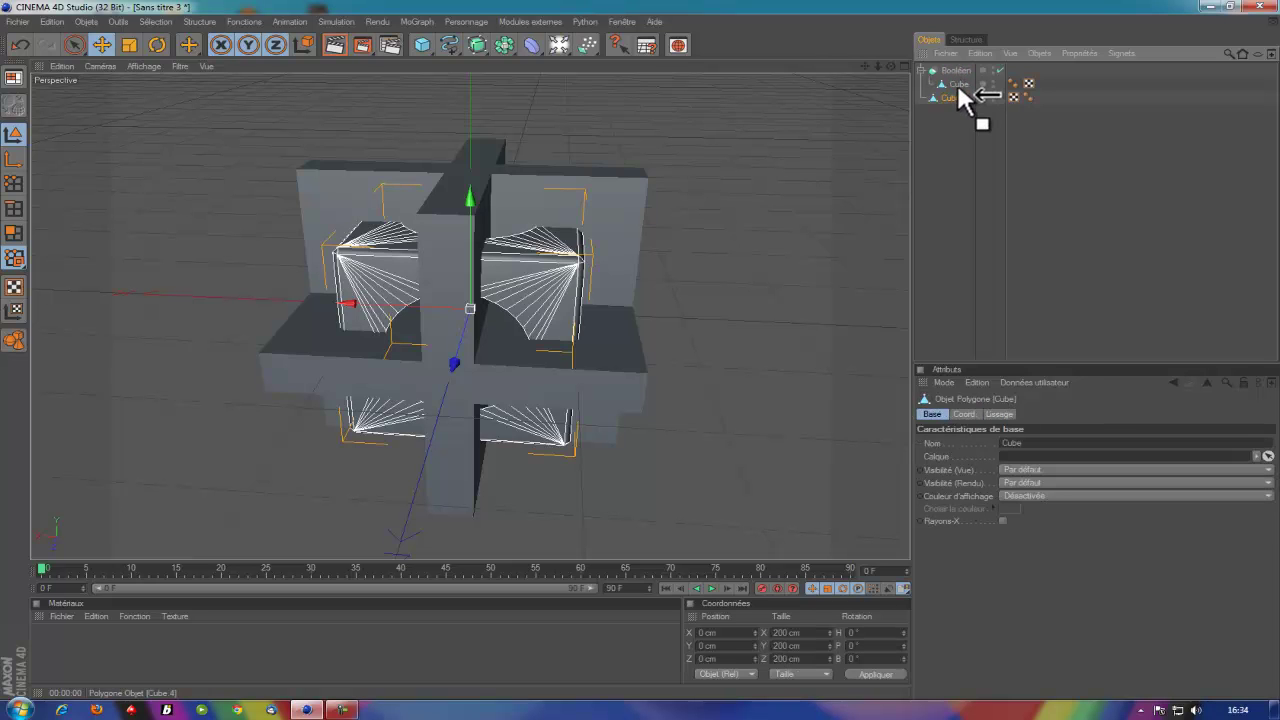
pyautogui.moveTo(958, 87); pyautogui.dragTo(957, 88)
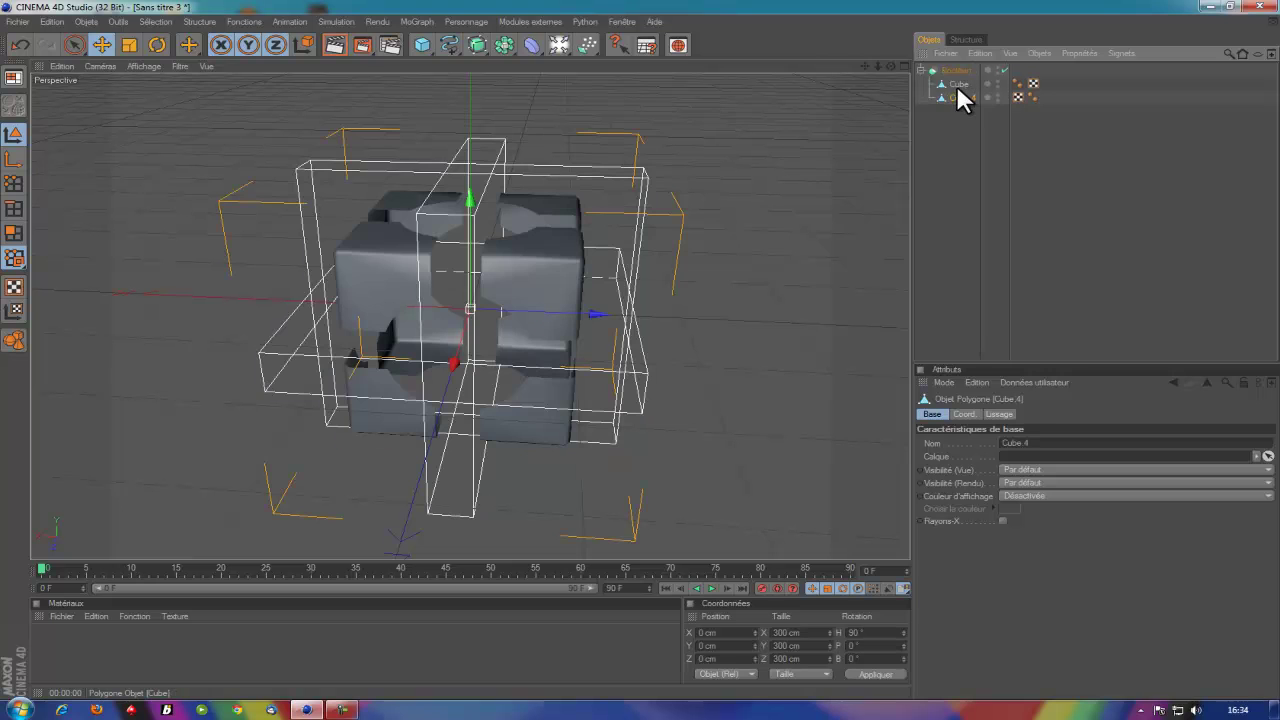
# Convert the Booléen, move its first cube out, and collapse it into one polygon Cube
pyautogui.click(920, 69)
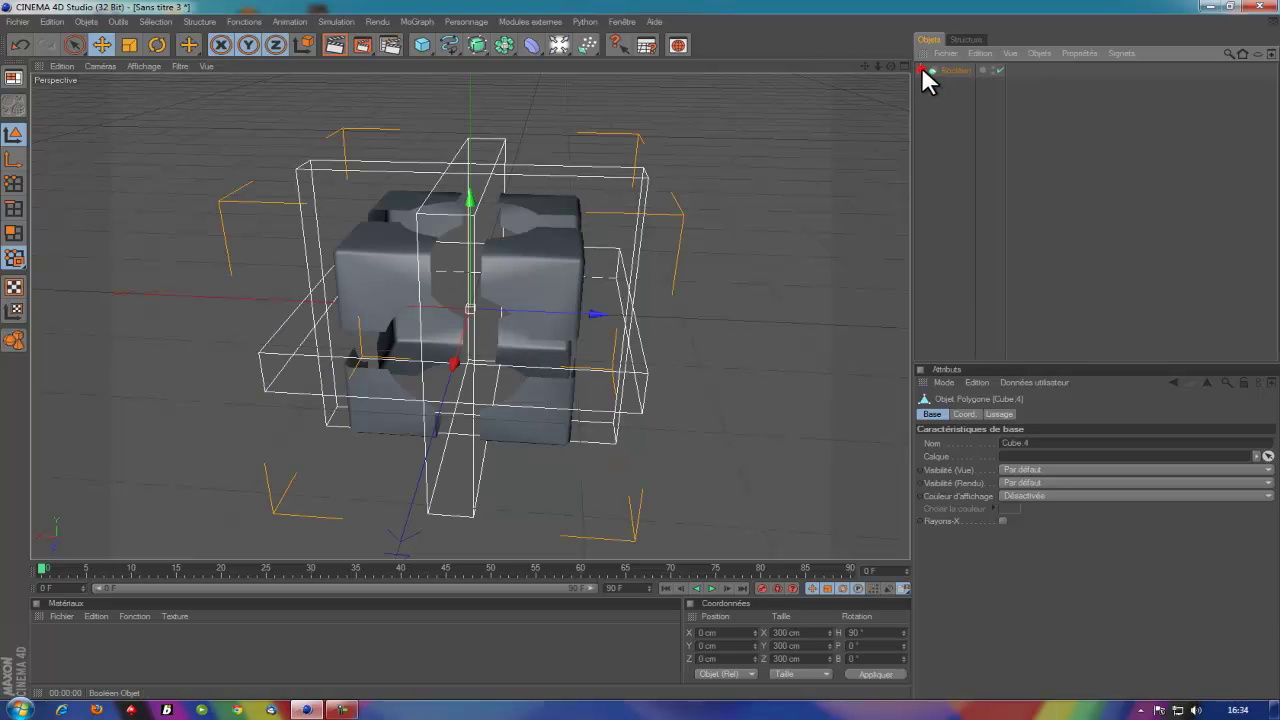
pyautogui.click(943, 68)
pyautogui.press('c')
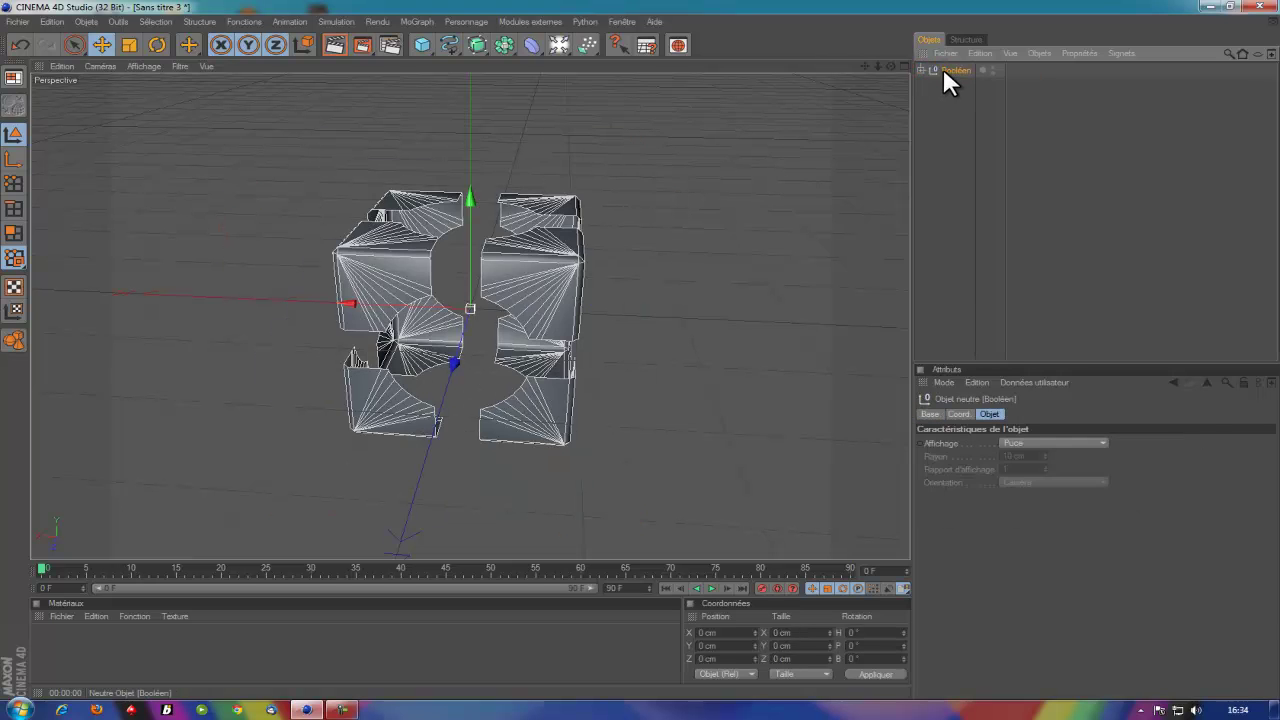
pyautogui.click(920, 69)
pyautogui.click(959, 82)
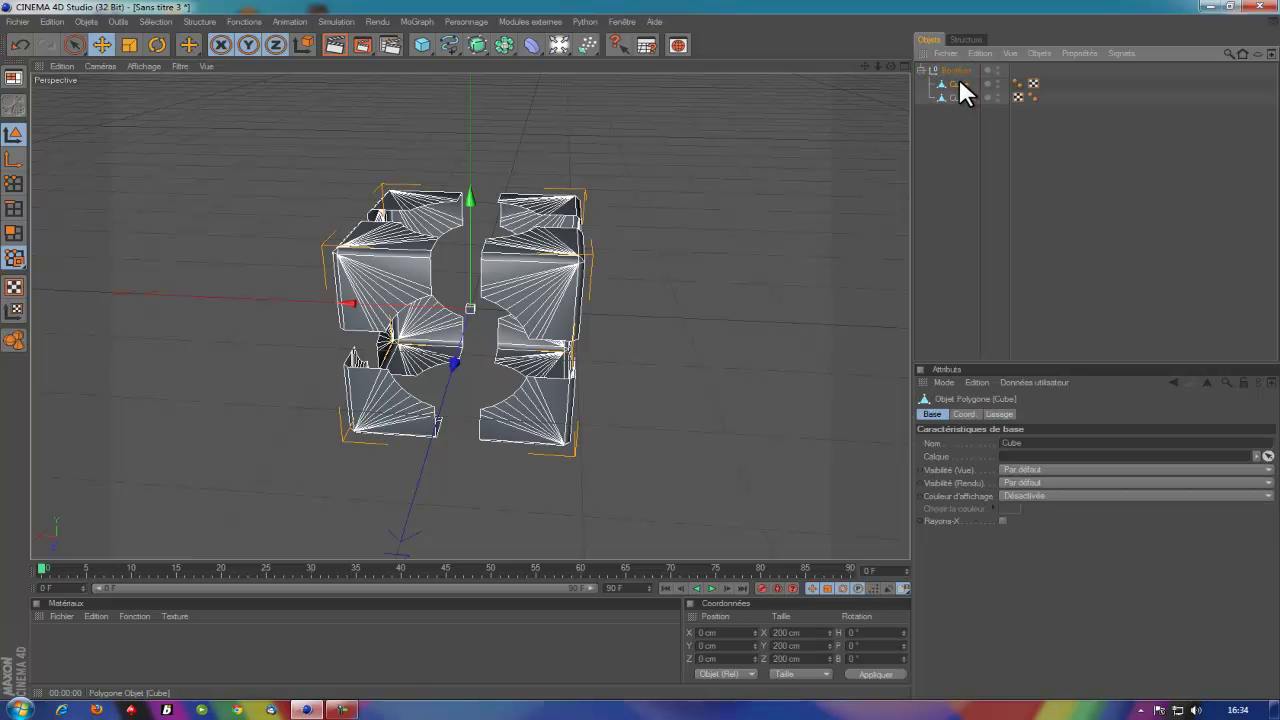
pyautogui.moveTo(958, 82); pyautogui.dragTo(956, 170)
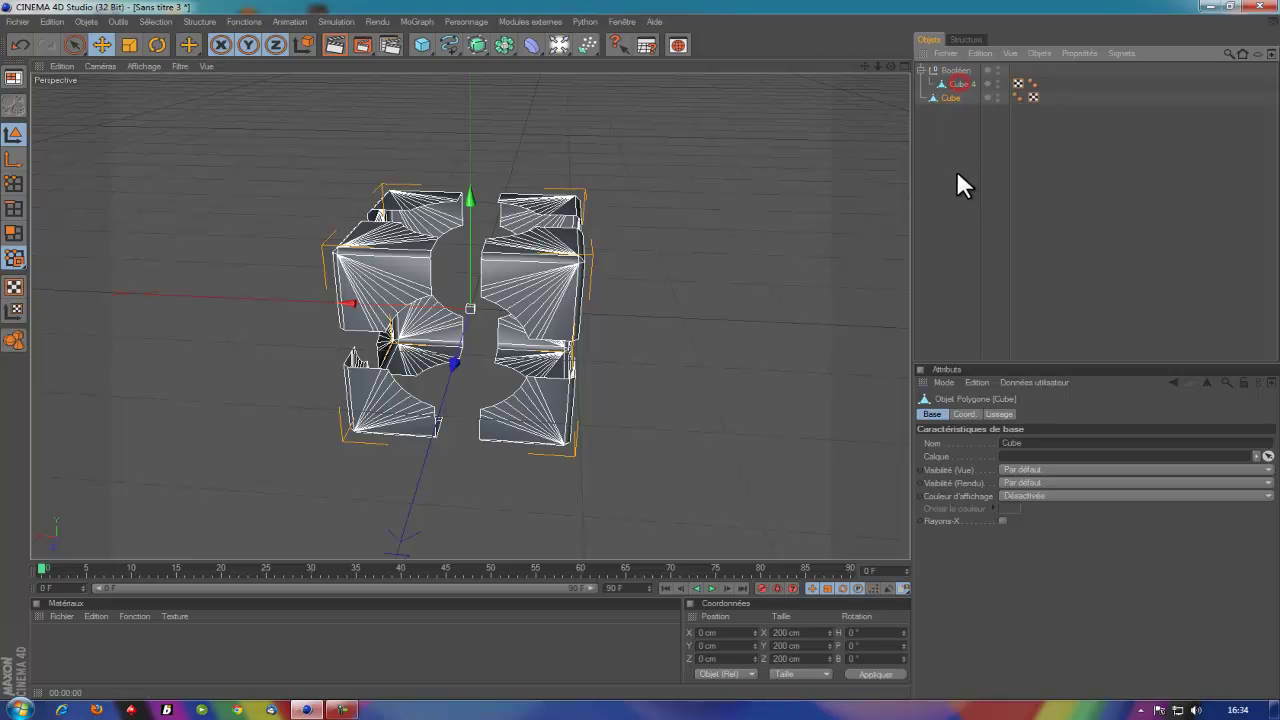
pyautogui.click(944, 71)
pyautogui.press('c')
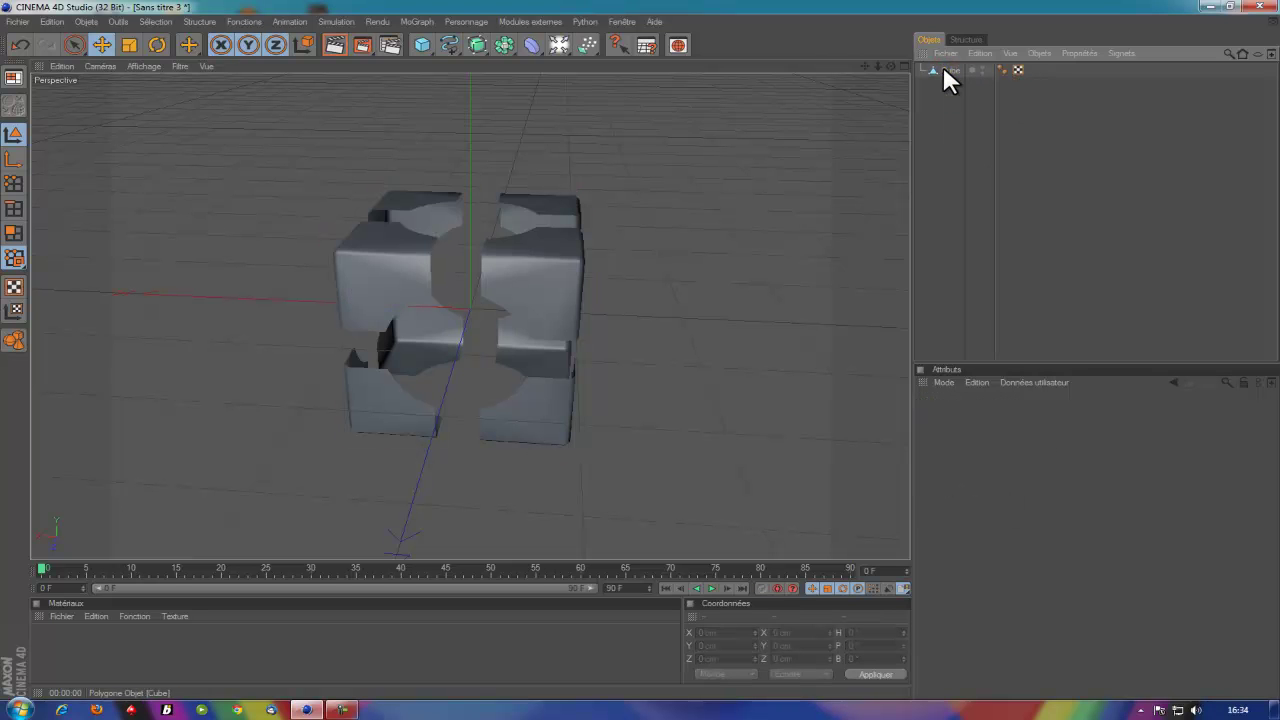
pyautogui.moveTo(888, 66)
pyautogui.mouseDown()
pyautogui.moveTo(637, 345)
pyautogui.moveTo(660, 371)
pyautogui.moveTo(641, 350)
pyautogui.mouseUp()
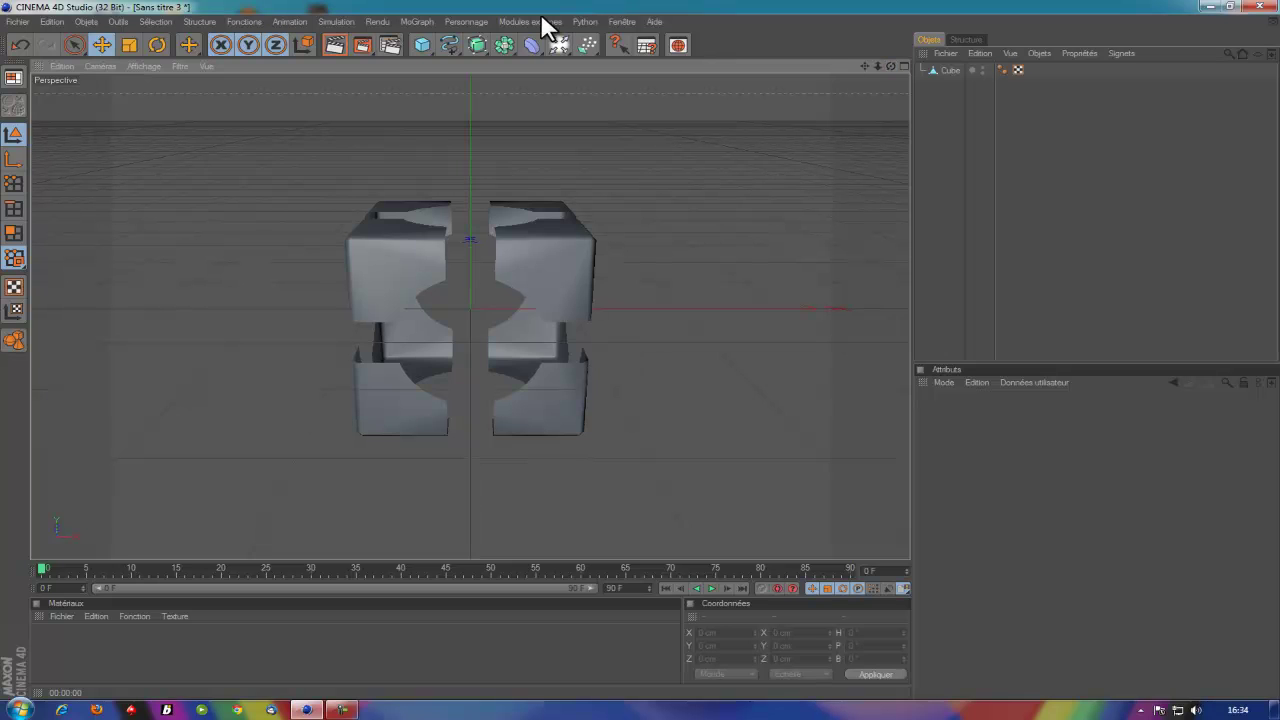
# Create material Mat with colour 255/255/255 white and drag it onto the Cube
pyautogui.click(551, 258)
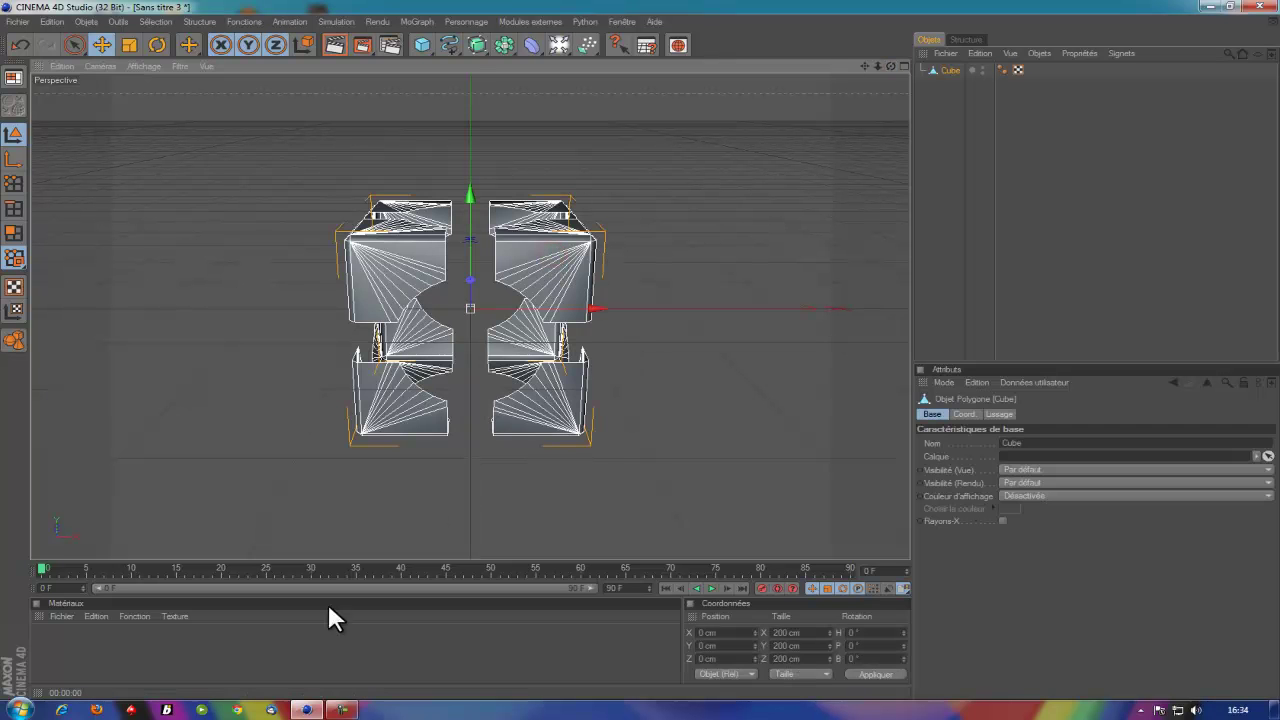
pyautogui.doubleClick(180, 652)
pyautogui.doubleClick(48, 638)
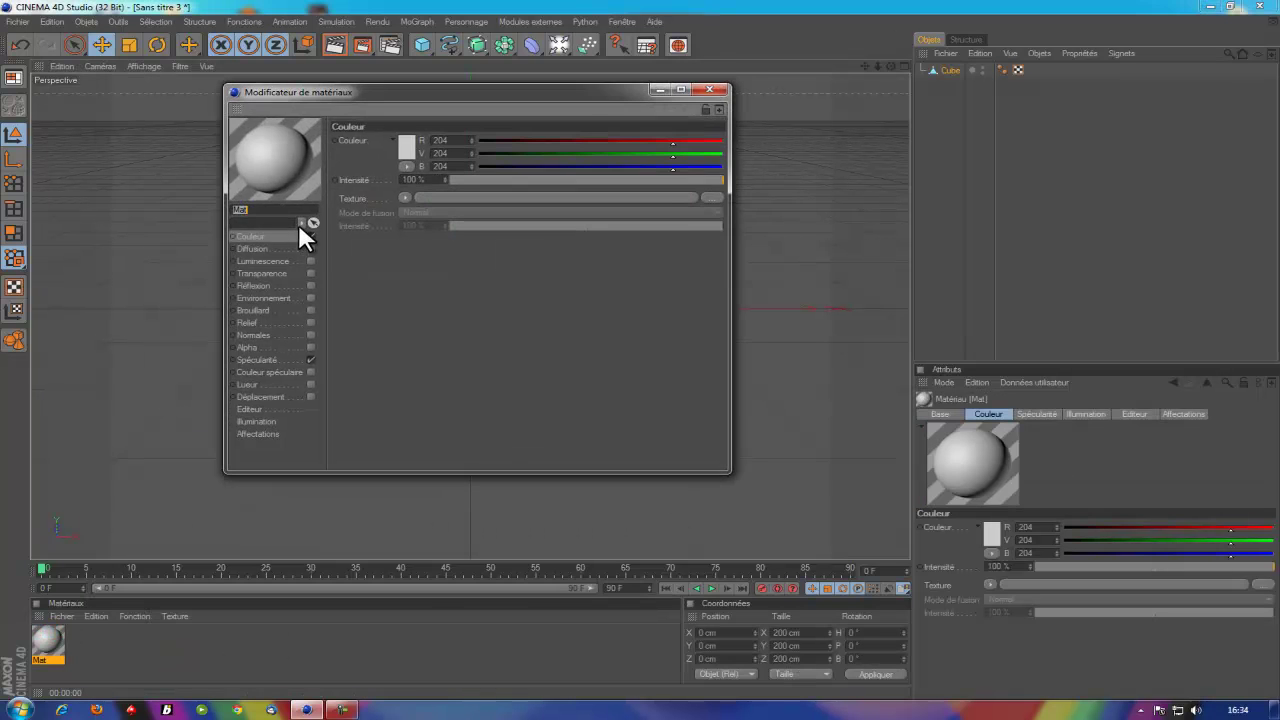
pyautogui.click(406, 152)
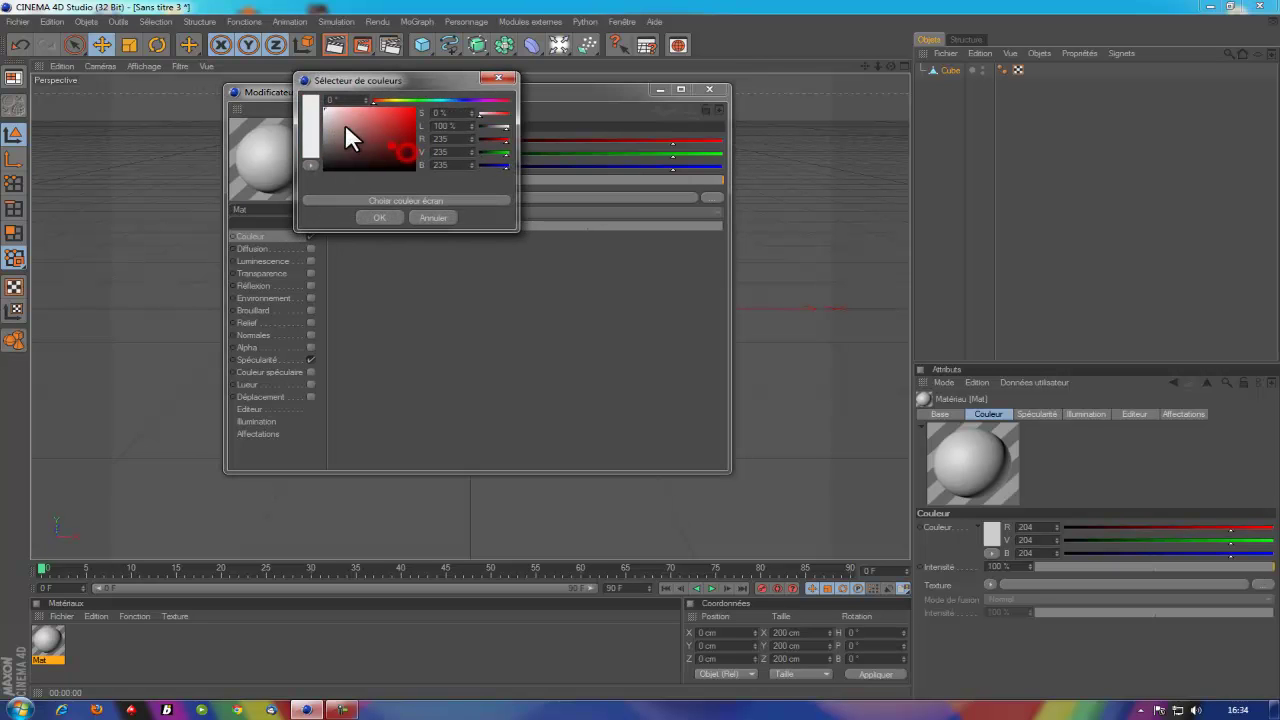
pyautogui.click(370, 218)
pyautogui.click(710, 89)
pyautogui.moveTo(48, 640)
pyautogui.mouseDown()
pyautogui.moveTo(337, 309)
pyautogui.moveTo(400, 290)
pyautogui.mouseUp()
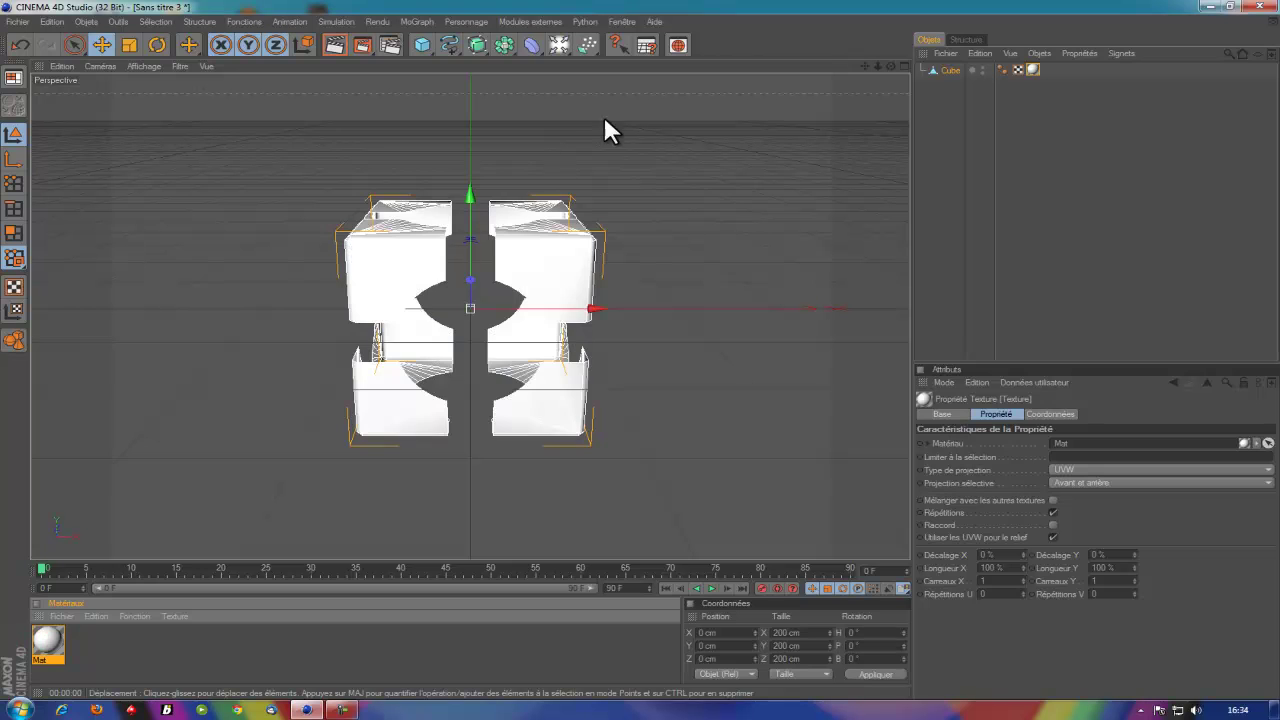
pyautogui.click(957, 194)
pyautogui.moveTo(890, 66); pyautogui.dragTo(634, 350)
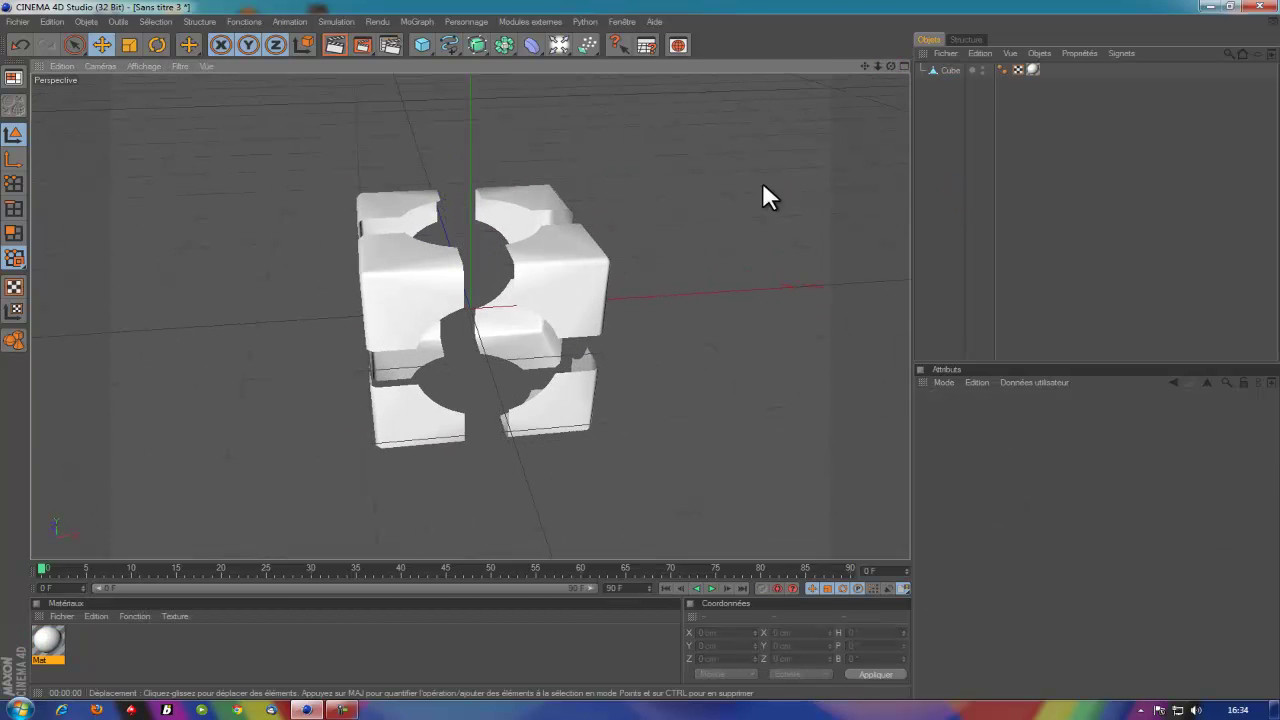
# Select Cube, switch to Polygons mode, and pick polygons on its top face
pyautogui.moveTo(889, 65); pyautogui.dragTo(640, 347)
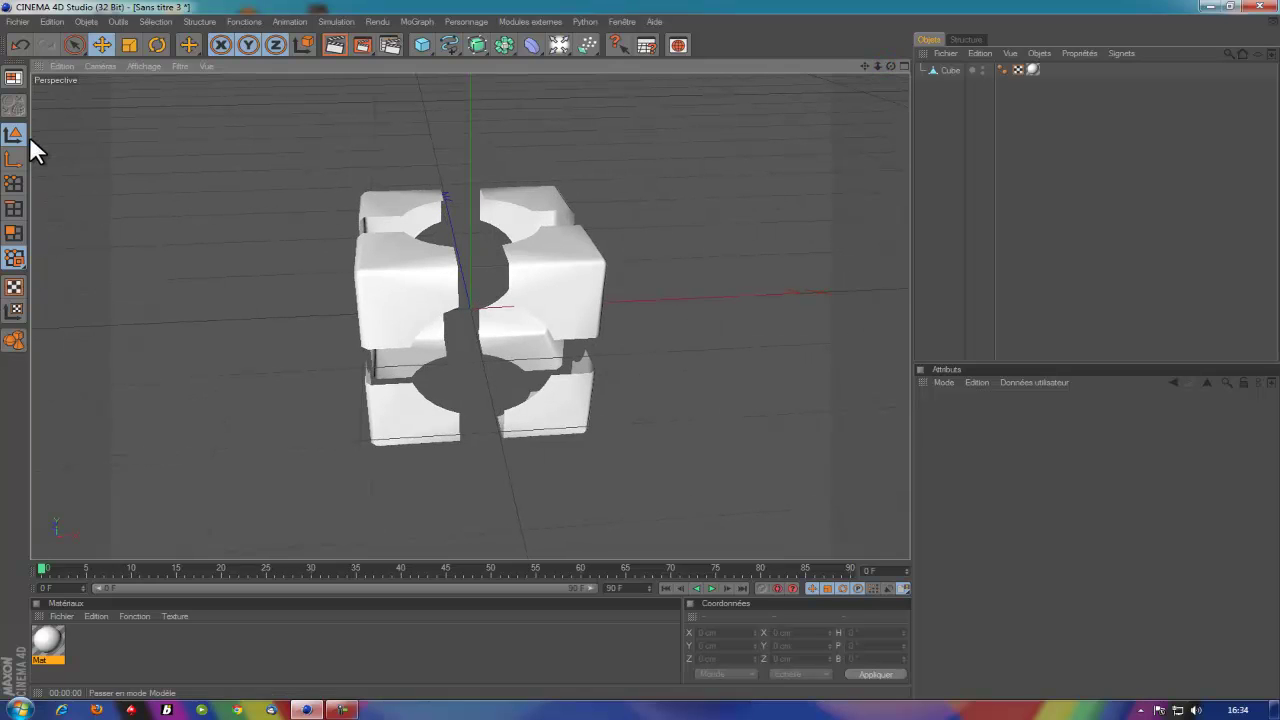
pyautogui.click(948, 68)
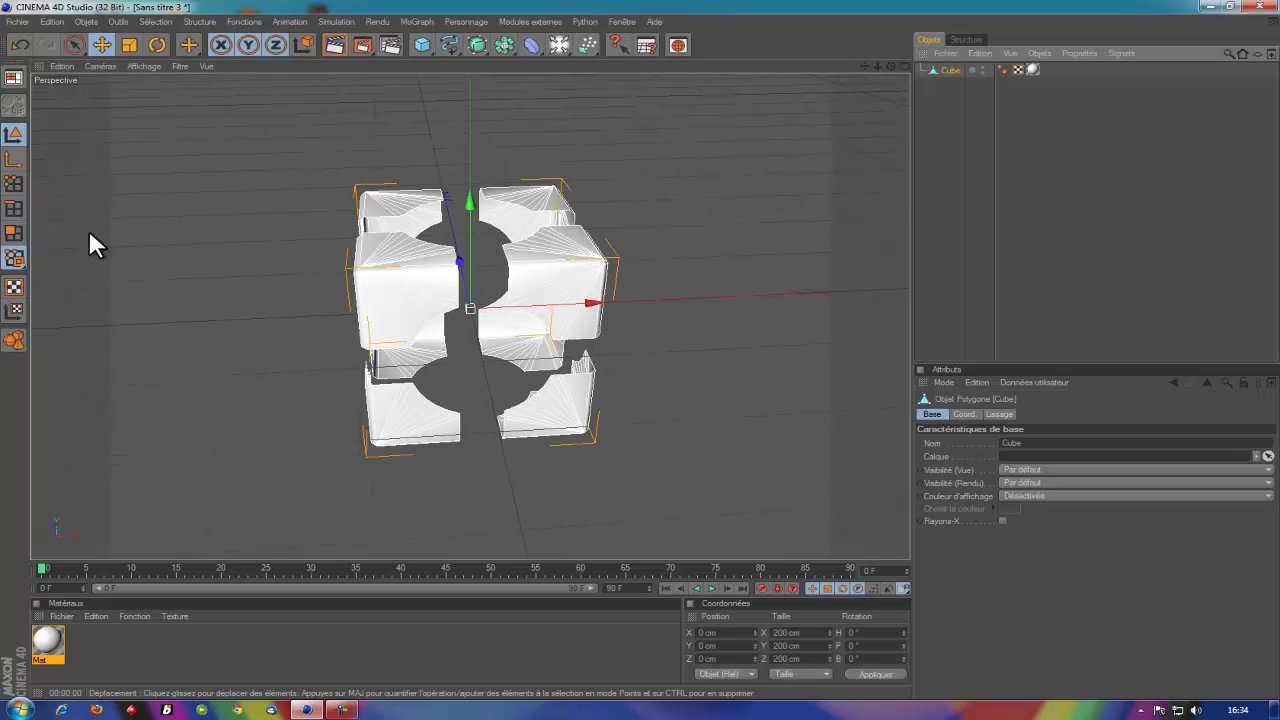
pyautogui.click(12, 234)
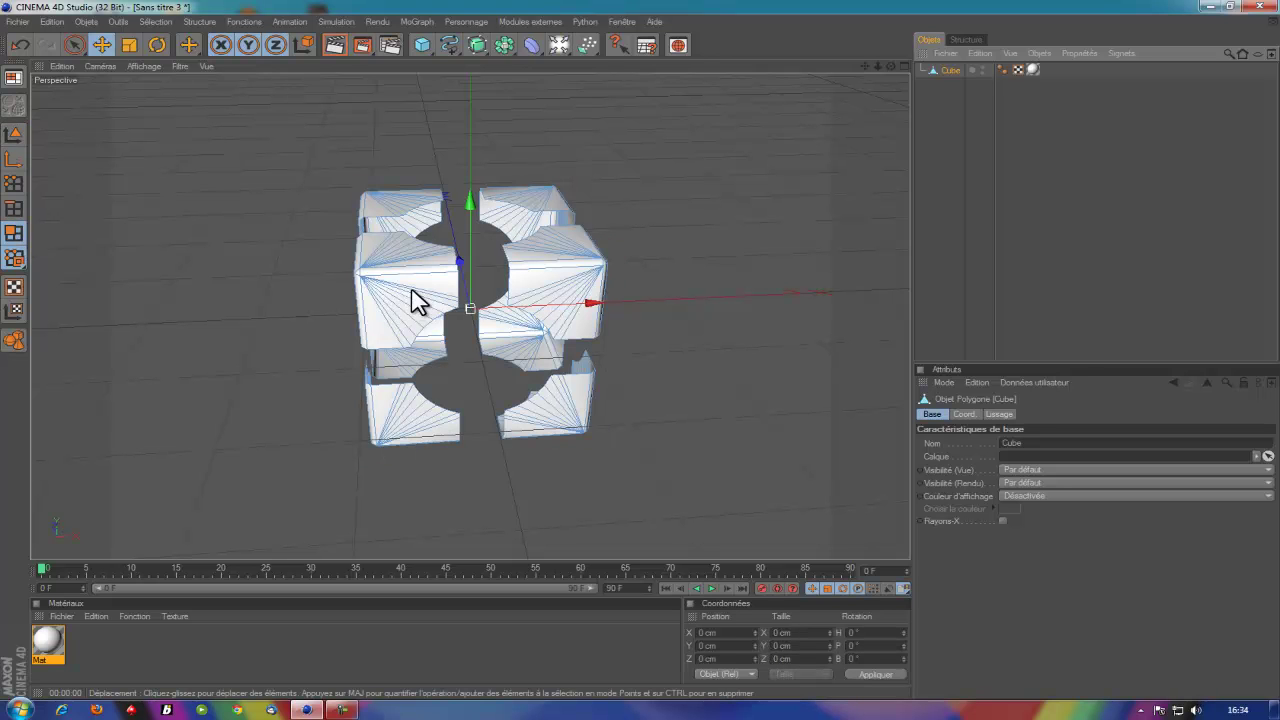
pyautogui.moveTo(890, 66)
pyautogui.mouseDown()
pyautogui.moveTo(640, 365)
pyautogui.moveTo(672, 182)
pyautogui.mouseUp()
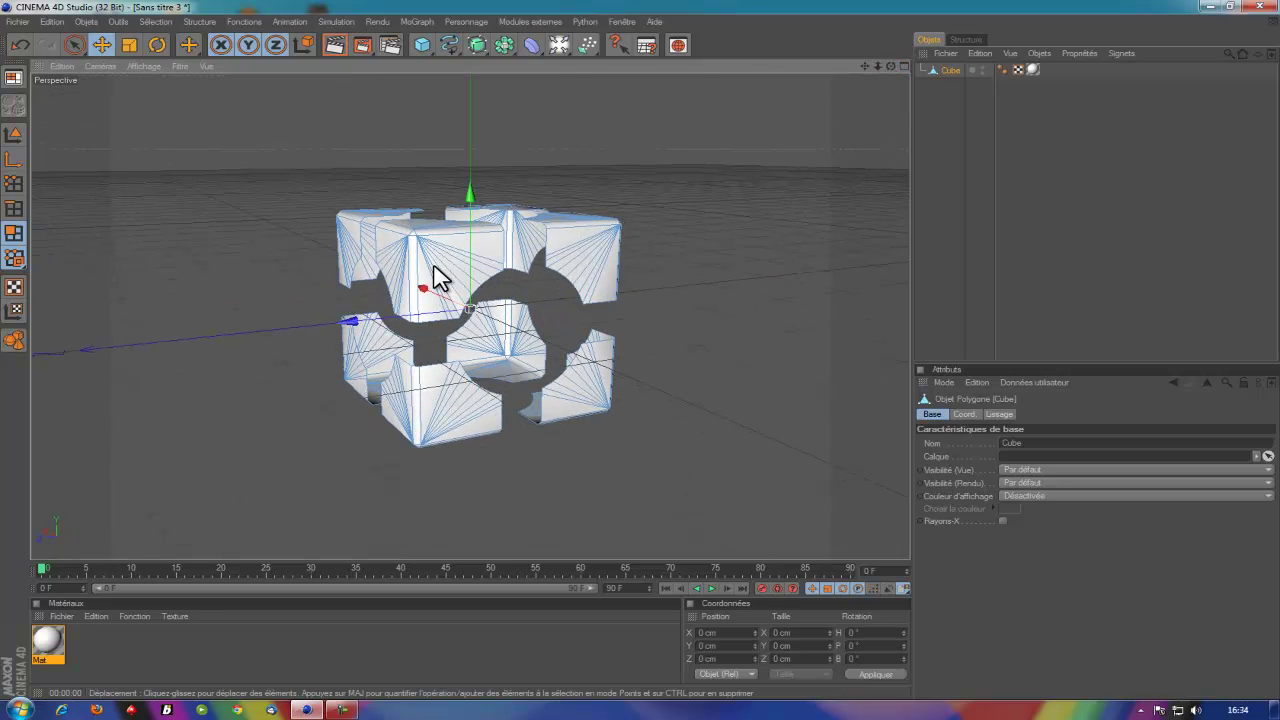
pyautogui.click(466, 262)
pyautogui.click(476, 262)
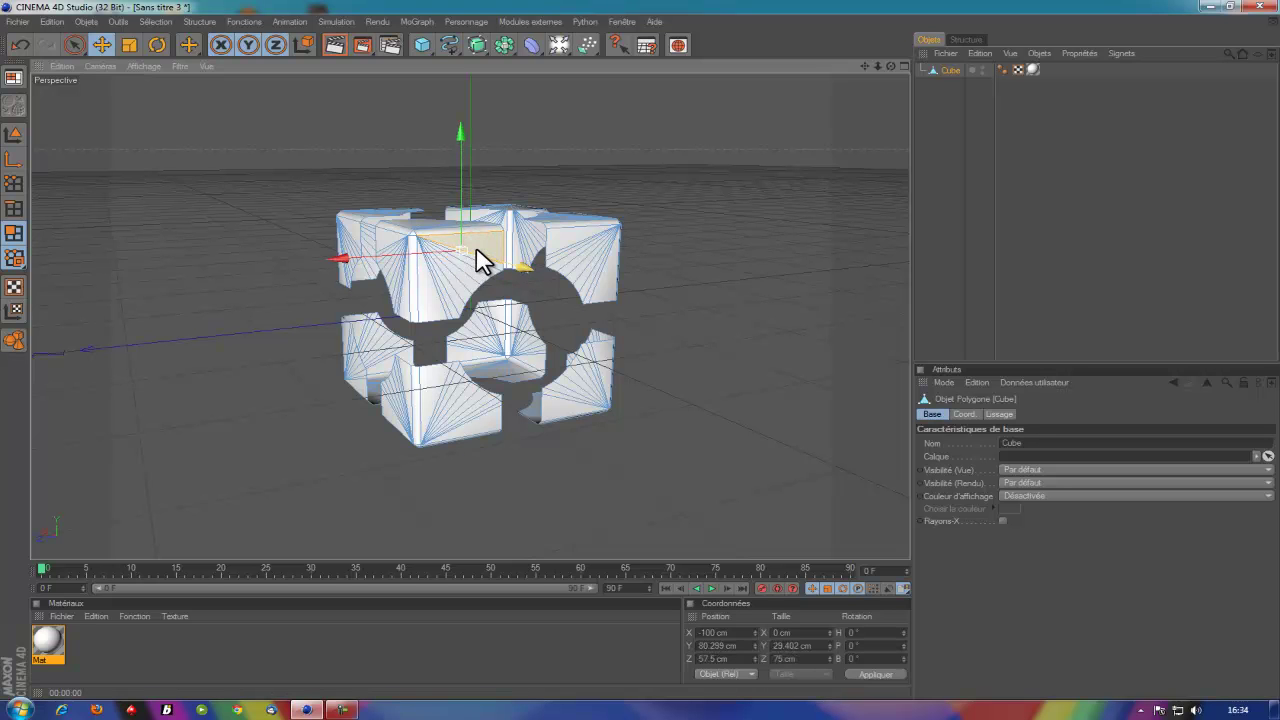
pyautogui.scroll(2, 500, 260)
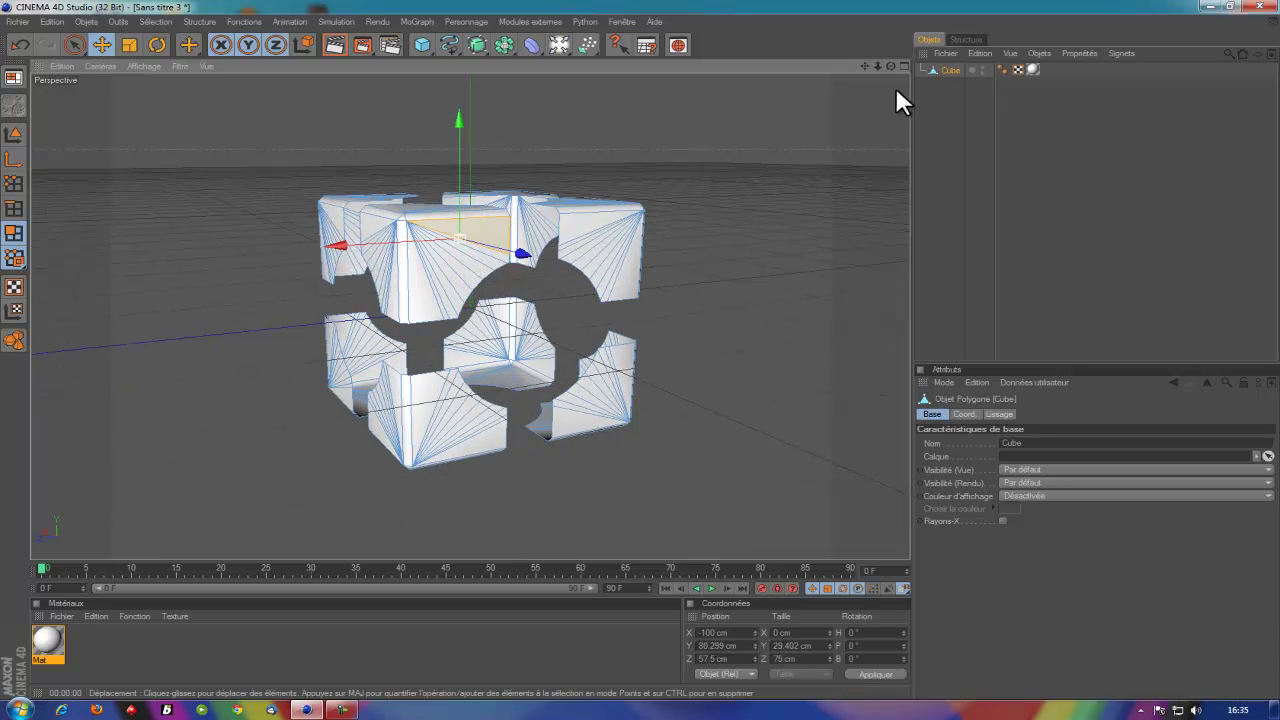
pyautogui.moveTo(890, 66)
pyautogui.mouseDown()
pyautogui.moveTo(633, 351)
pyautogui.moveTo(466, 365)
pyautogui.mouseUp()
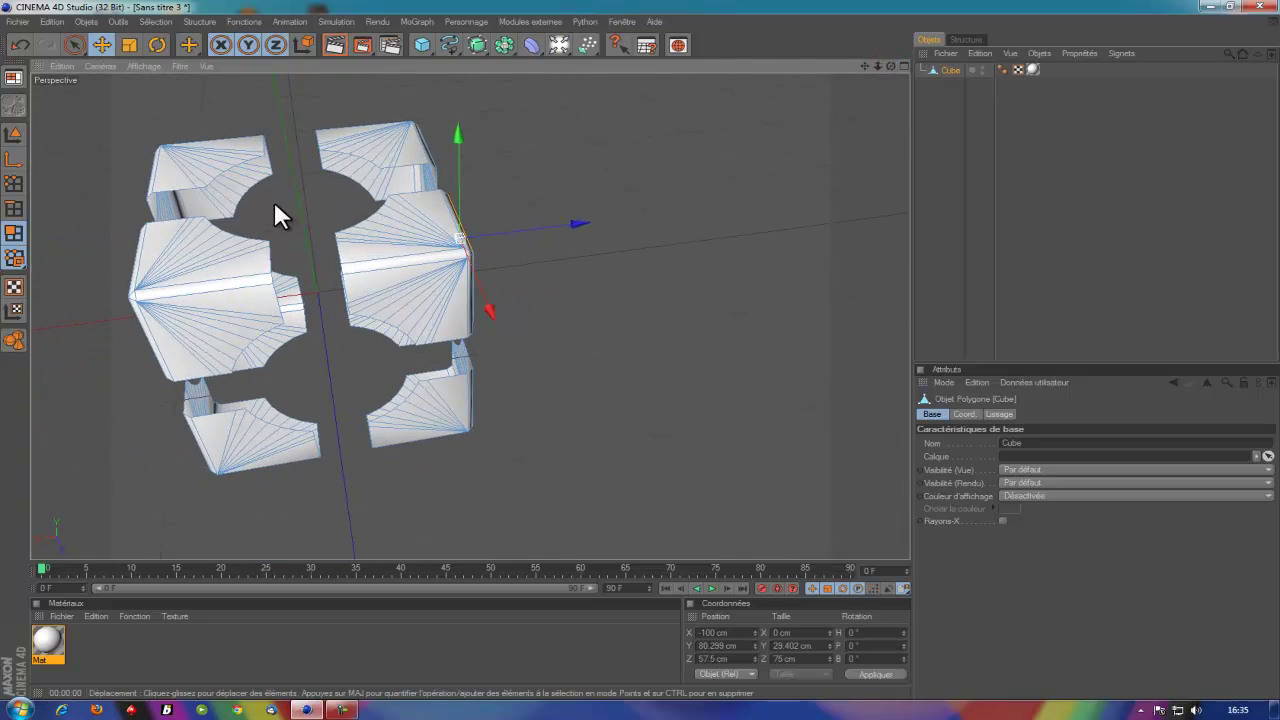
pyautogui.click(13, 238)
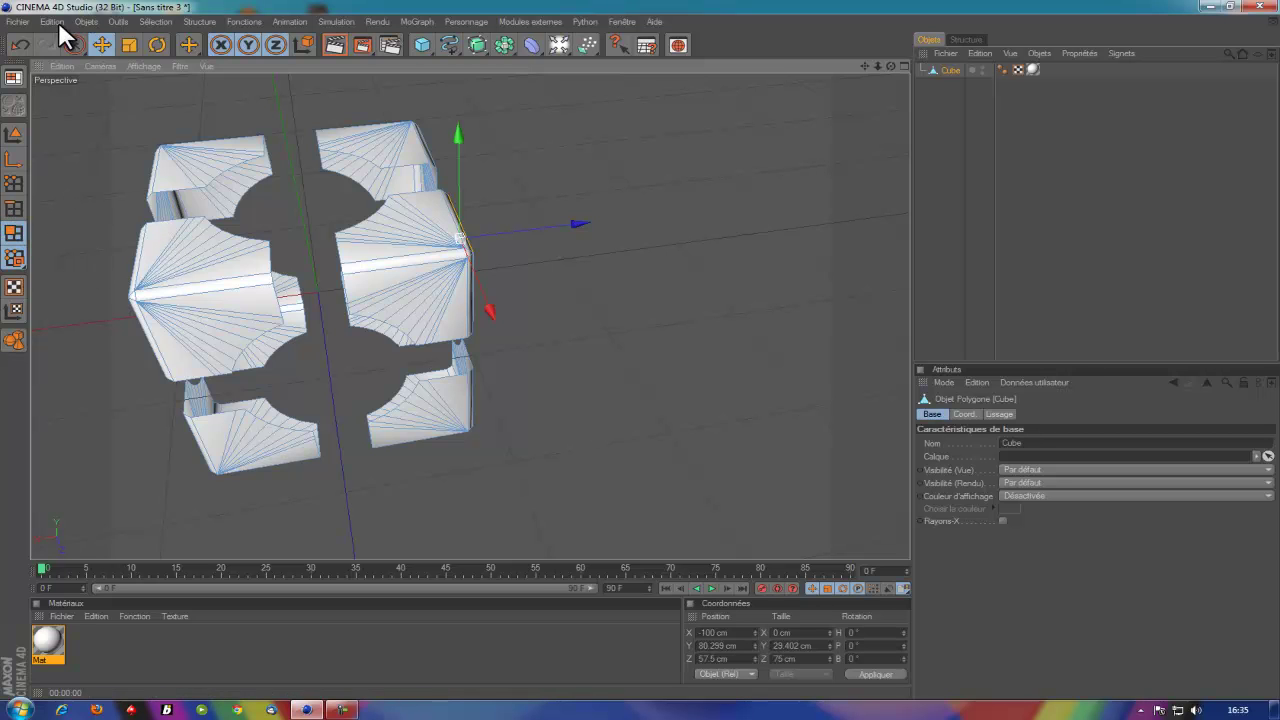
# Switch to Ring Selection and ring-select faces on the right, top-front and top pieces
pyautogui.click(155, 22)
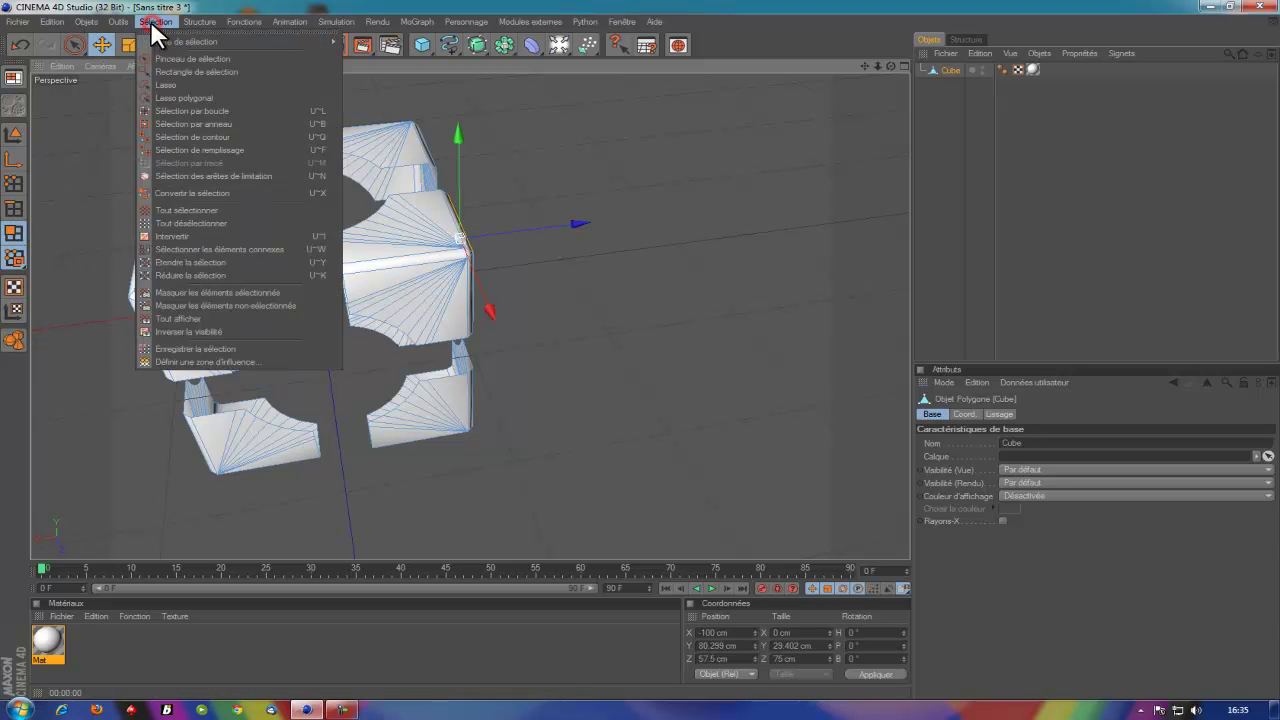
pyautogui.click(237, 123)
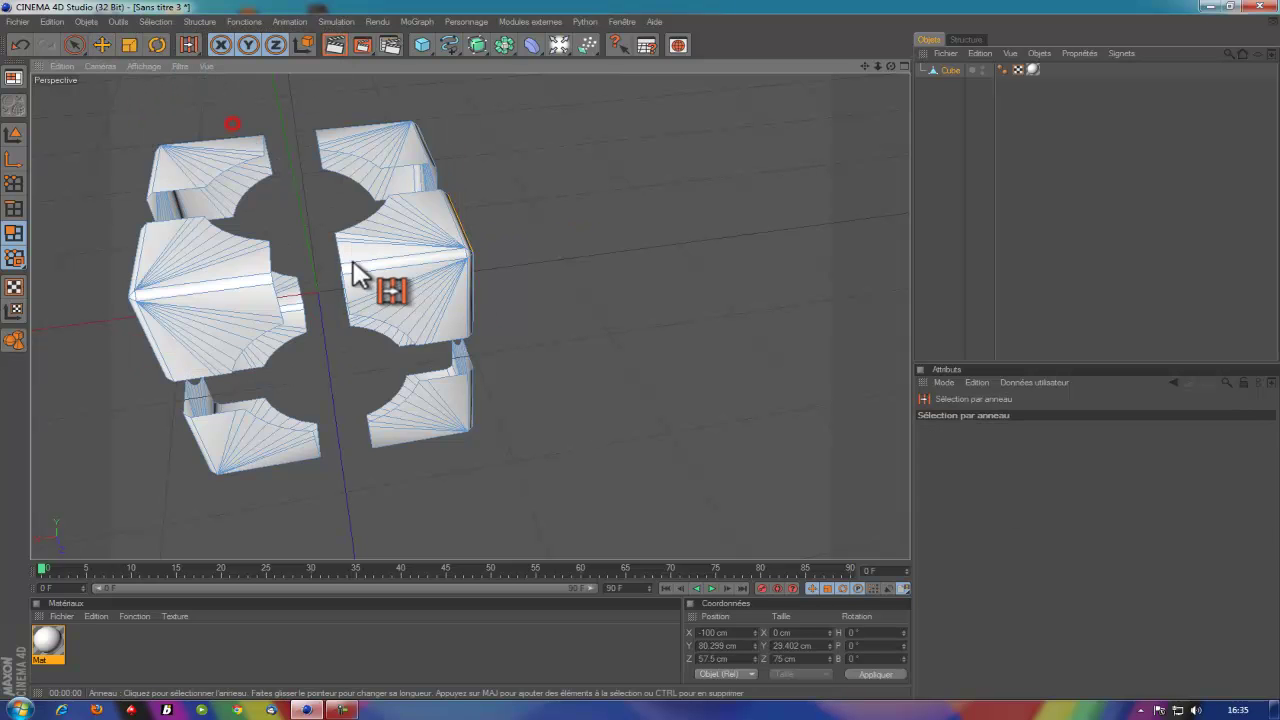
pyautogui.click(375, 252)
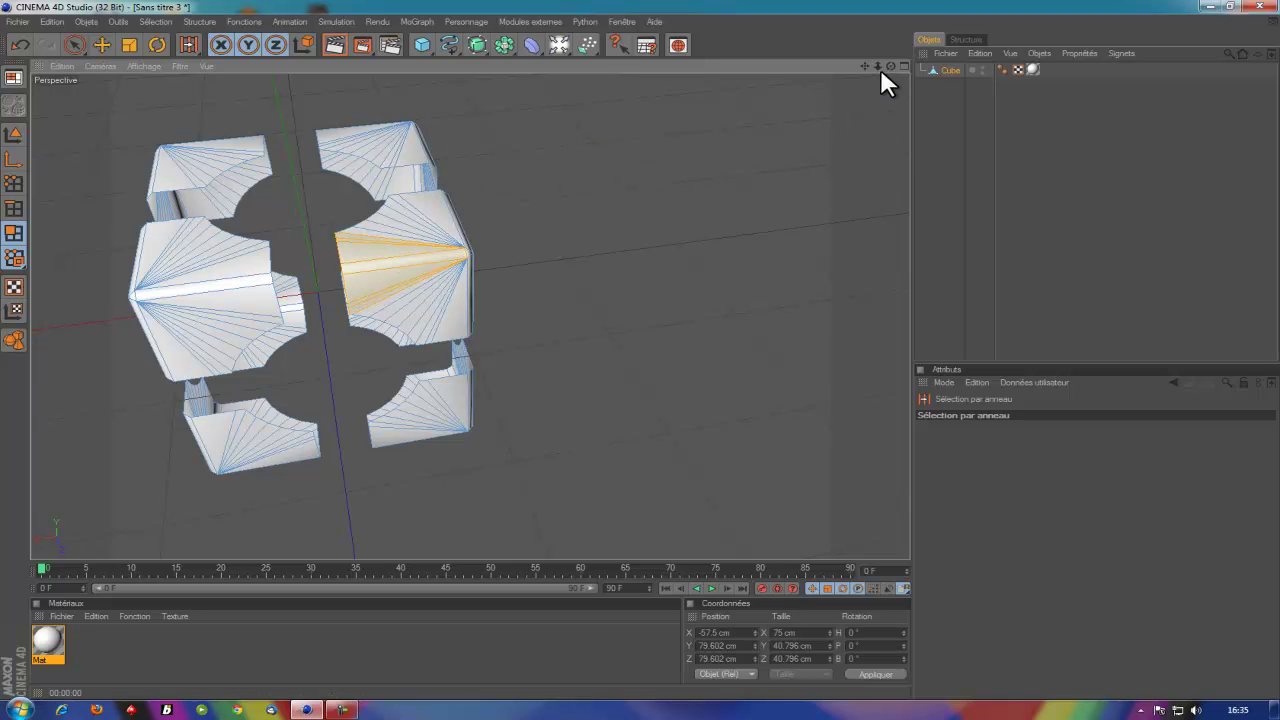
pyautogui.moveTo(639, 349)
pyautogui.keyDown('alt'); pyautogui.mouseDown()
pyautogui.moveTo(614, 351)
pyautogui.moveTo(657, 343)
pyautogui.moveTo(857, 85)
pyautogui.mouseUp(); pyautogui.keyUp('alt')
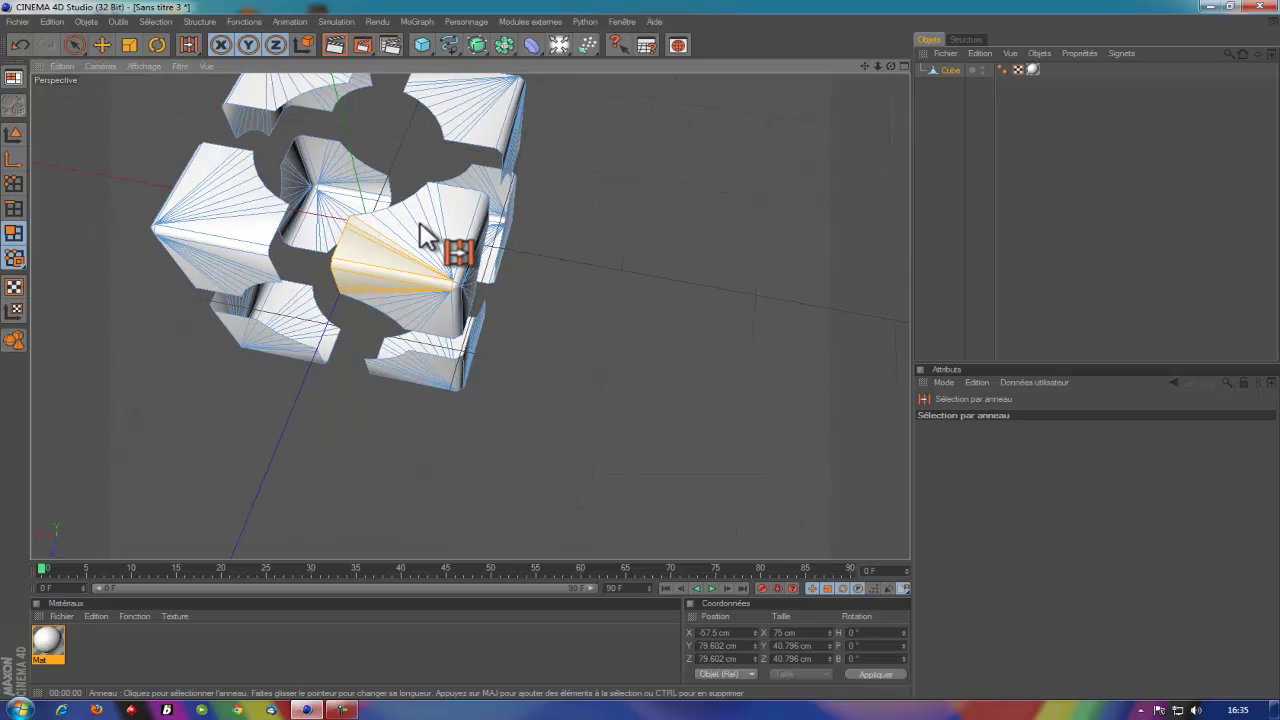
pyautogui.moveTo(425, 235); pyautogui.dragTo(482, 216)
pyautogui.moveTo(868, 84)
pyautogui.keyDown('alt'); pyautogui.mouseDown()
pyautogui.moveTo(640, 366)
pyautogui.moveTo(700, 137)
pyautogui.mouseUp(); pyautogui.keyUp('alt')
pyautogui.click(401, 293)
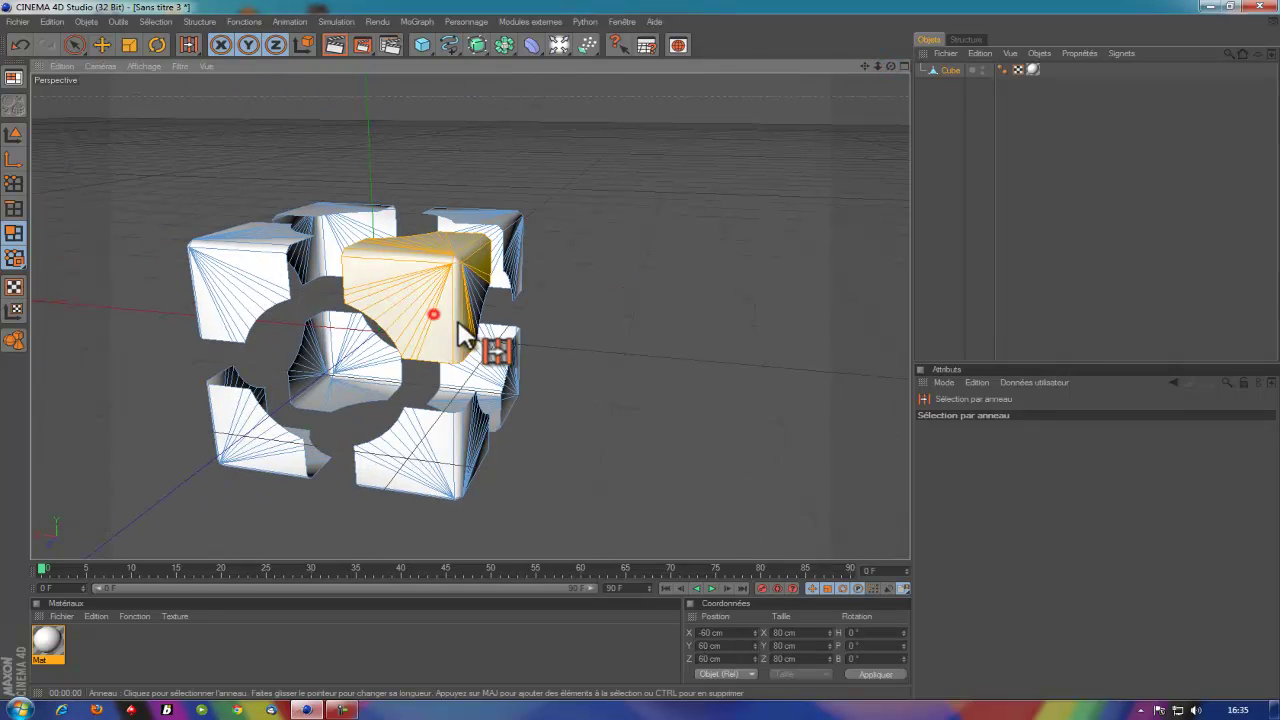
# Add the right top piece and the front piece's upper and lower faces to the selection
pyautogui.moveTo(884, 67)
pyautogui.mouseDown()
pyautogui.moveTo(643, 360)
pyautogui.moveTo(757, 206)
pyautogui.mouseUp()
pyautogui.keyDown('shift'); pyautogui.click(605, 273); pyautogui.keyUp('shift')
pyautogui.keyDown('shift'); pyautogui.moveTo(605, 273); pyautogui.dragTo(684, 330); pyautogui.keyUp('shift')
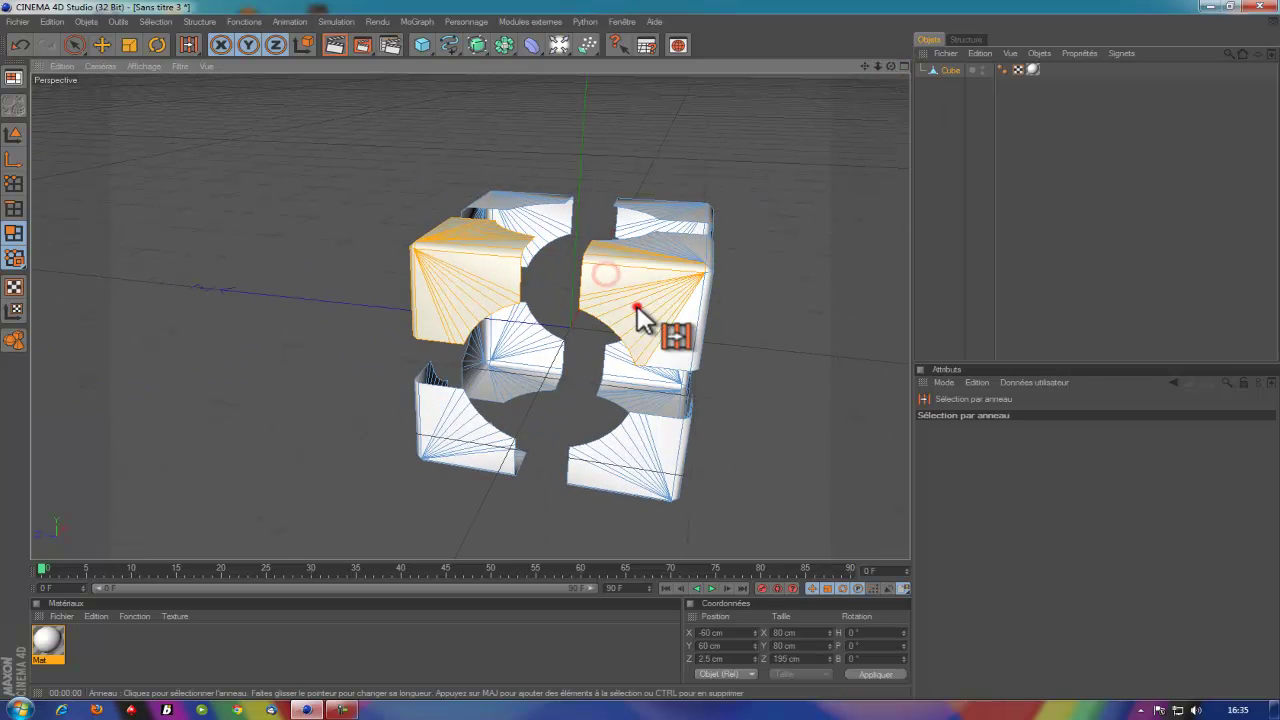
pyautogui.moveTo(889, 62); pyautogui.dragTo(640, 360)
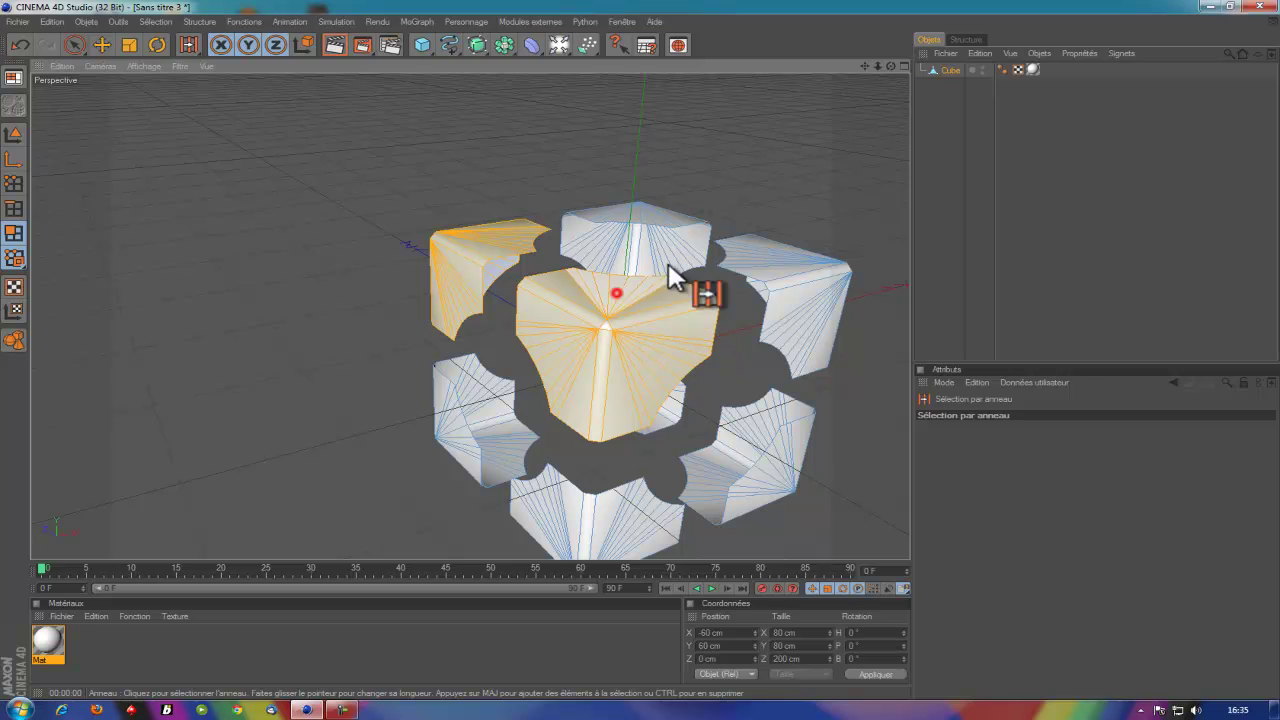
pyautogui.moveTo(889, 66)
pyautogui.mouseDown()
pyautogui.moveTo(634, 363)
pyautogui.moveTo(571, 362)
pyautogui.moveTo(723, 175)
pyautogui.mouseUp()
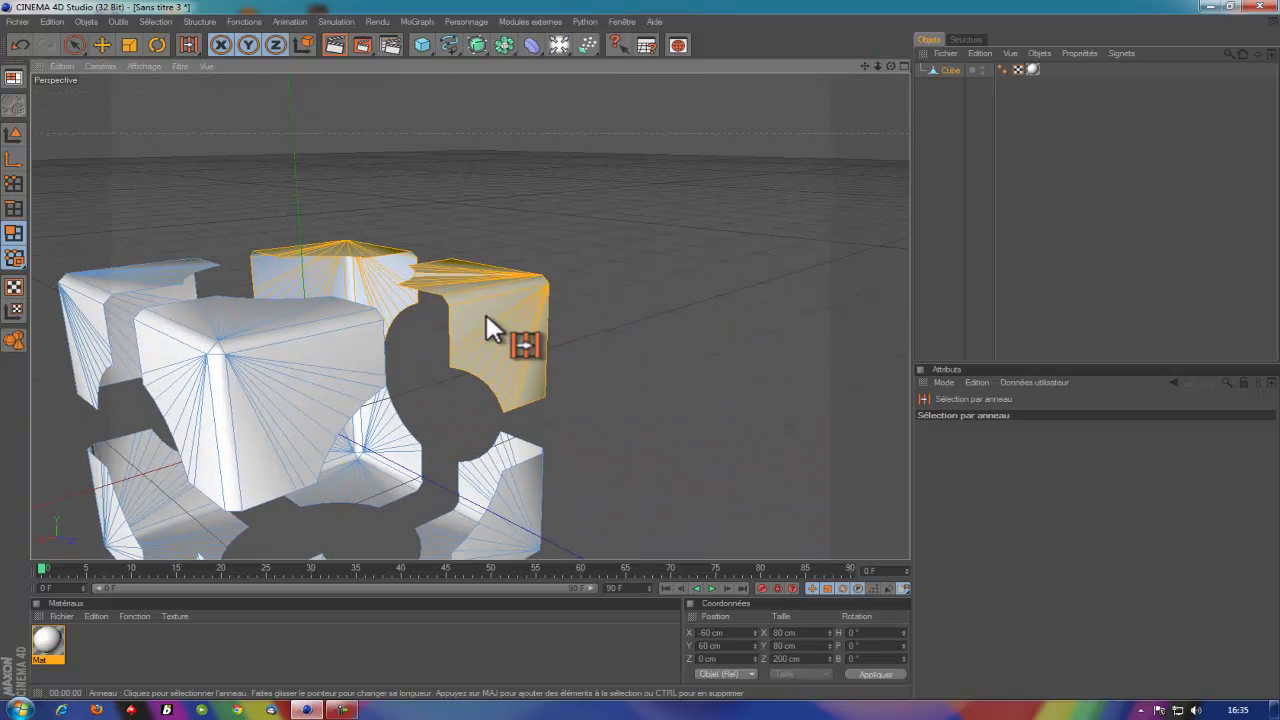
pyautogui.keyDown('shift'); pyautogui.click(260, 425); pyautogui.keyUp('shift')
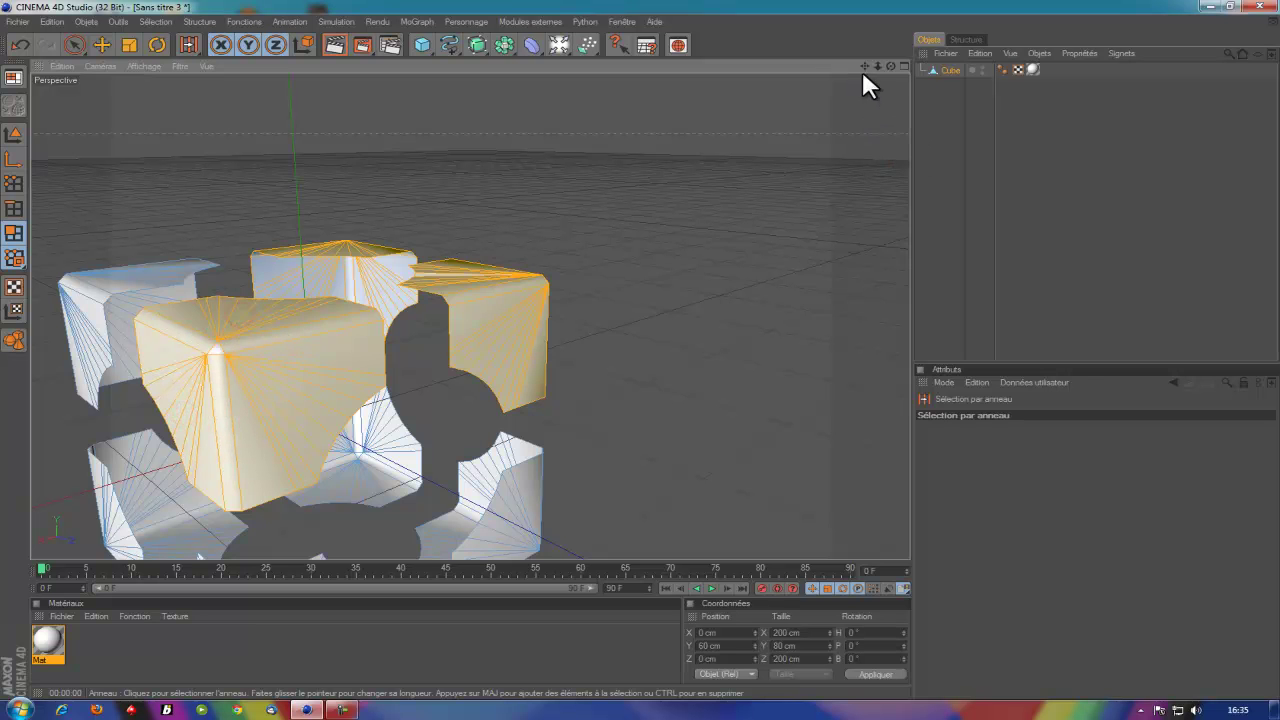
pyautogui.moveTo(889, 66)
pyautogui.mouseDown()
pyautogui.moveTo(641, 357)
pyautogui.moveTo(591, 334)
pyautogui.mouseUp()
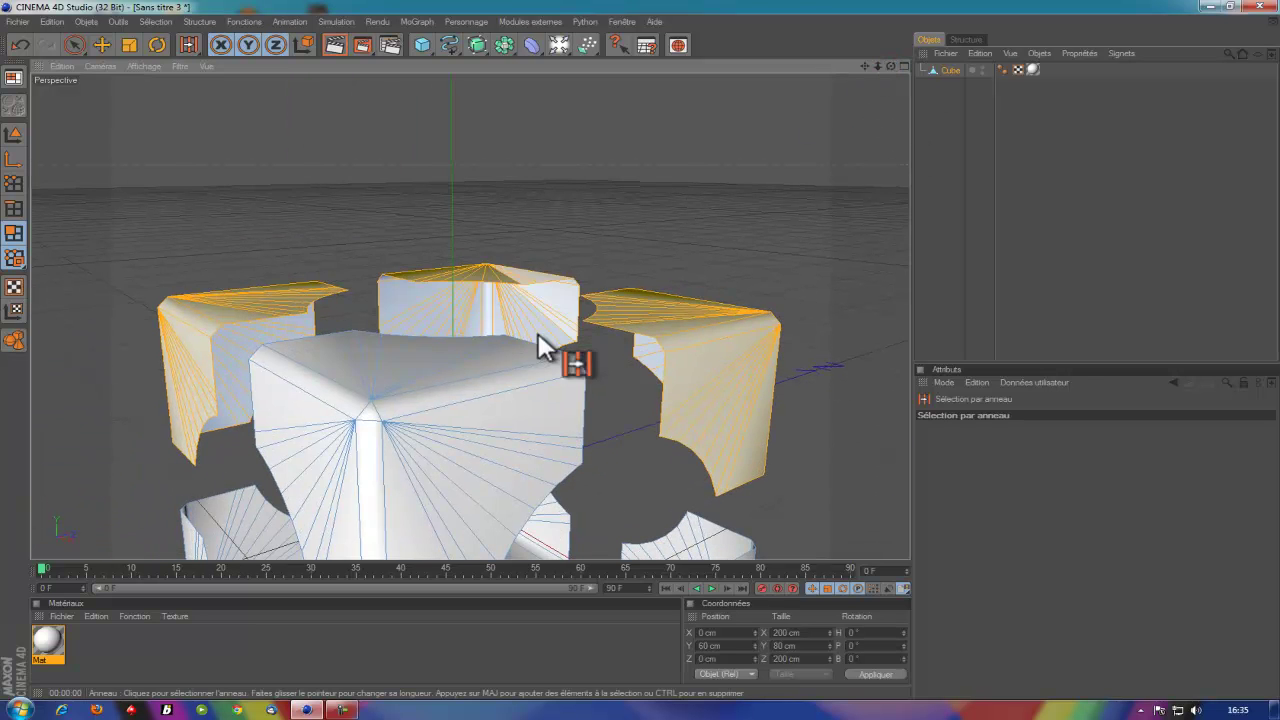
pyautogui.keyDown('shift'); pyautogui.click(392, 450); pyautogui.keyUp('shift')
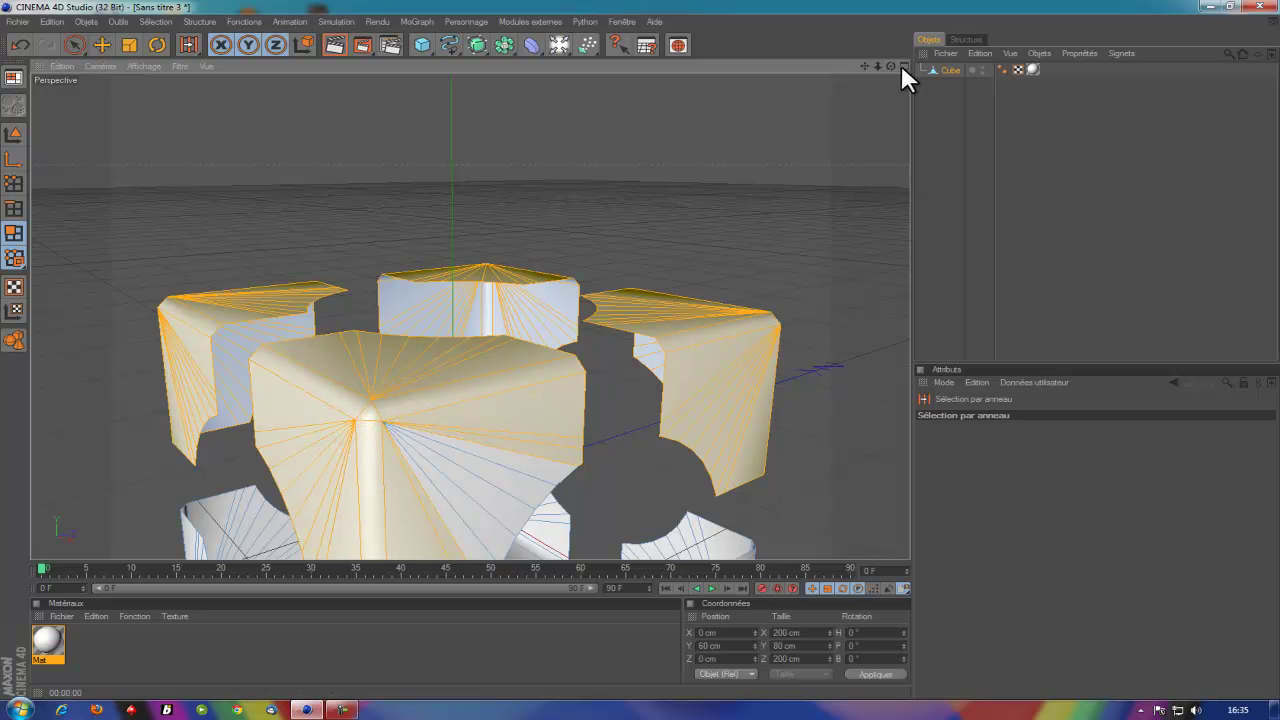
# Orbit around the remaining pieces and add their rings of faces to the selection
pyautogui.keyDown('alt'); pyautogui.moveTo(648, 362); pyautogui.dragTo(543, 451); pyautogui.keyUp('alt')
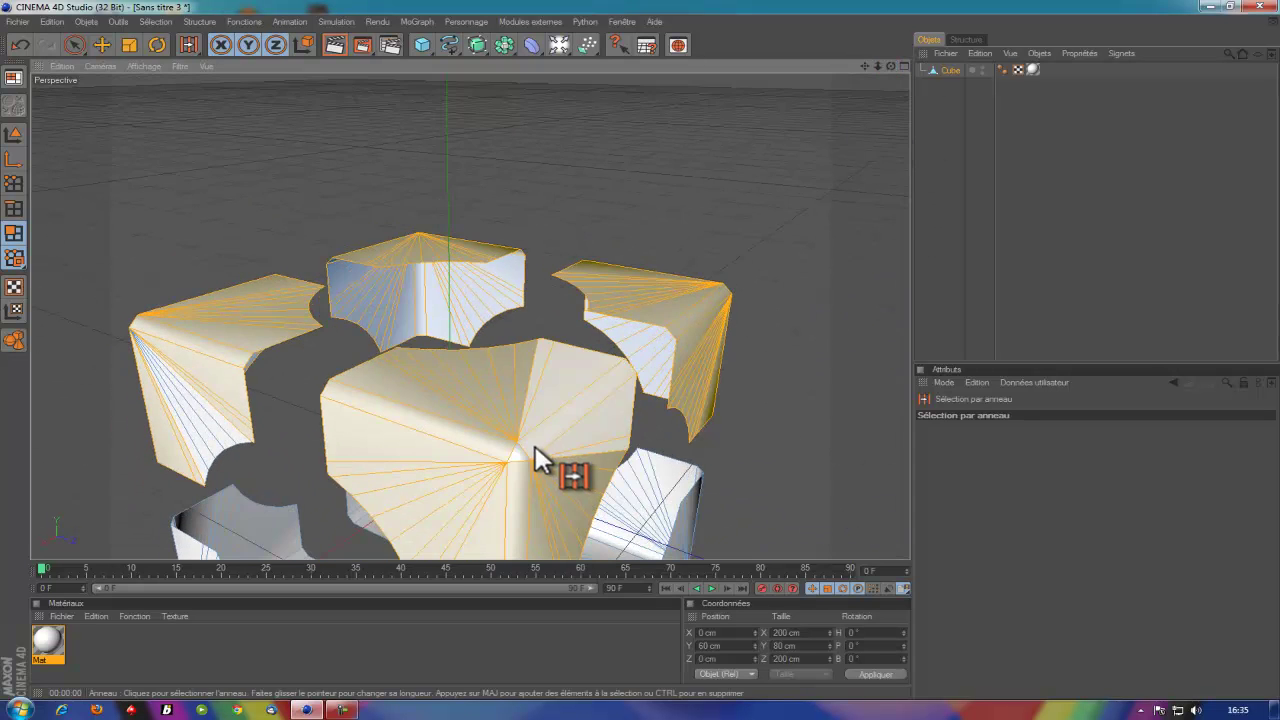
pyautogui.moveTo(651, 363)
pyautogui.keyDown('alt'); pyautogui.mouseDown()
pyautogui.moveTo(642, 355)
pyautogui.moveTo(663, 343)
pyautogui.mouseUp(); pyautogui.keyUp('alt')
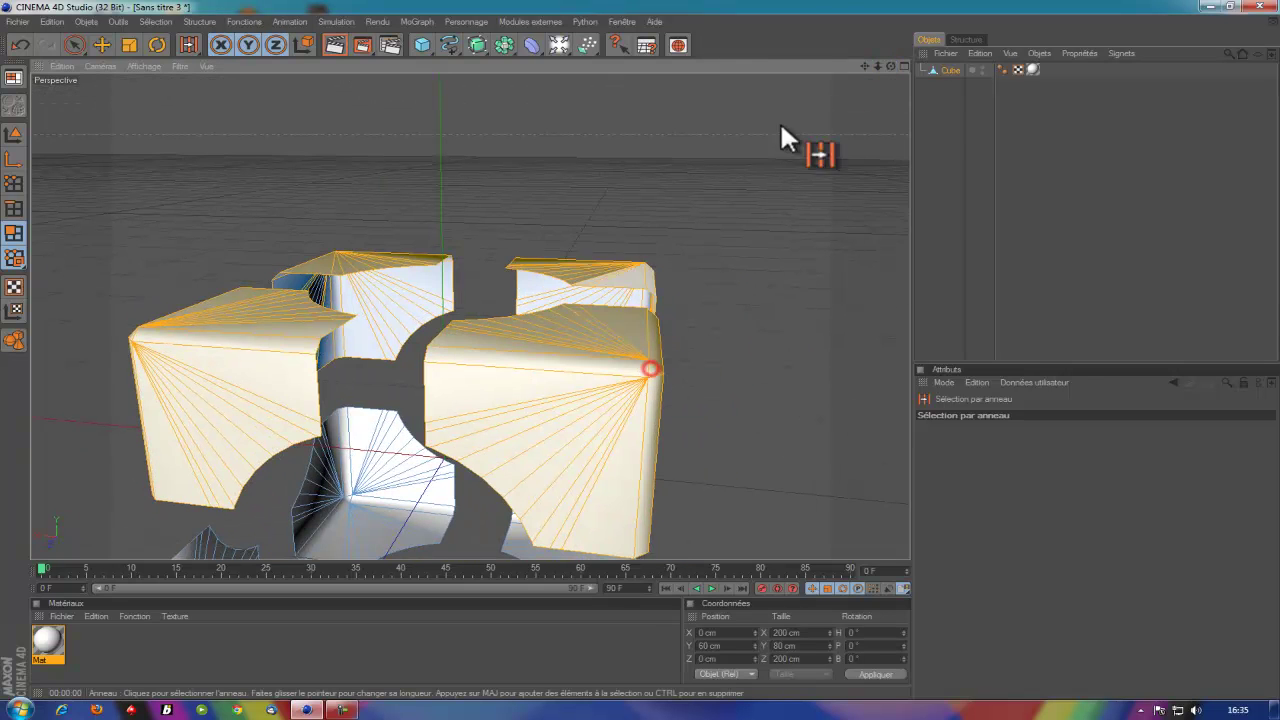
pyautogui.moveTo(889, 63); pyautogui.dragTo(680, 314)
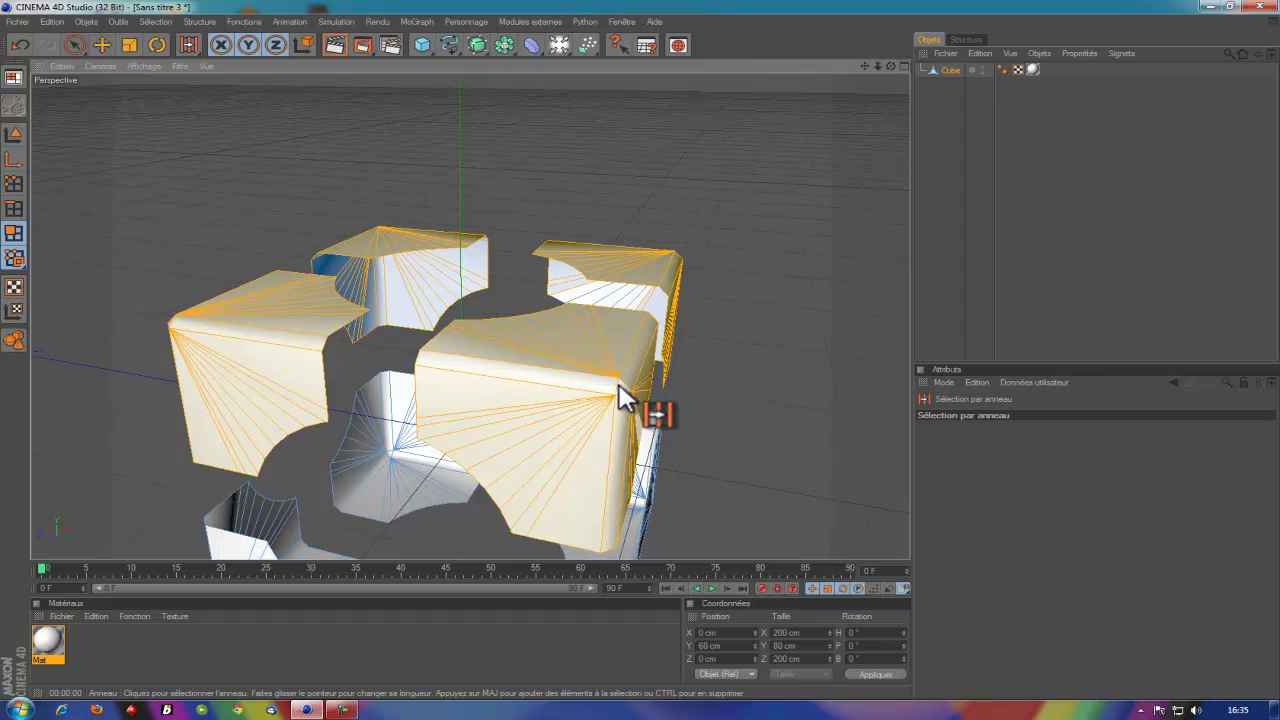
pyautogui.moveTo(889, 66); pyautogui.dragTo(640, 360)
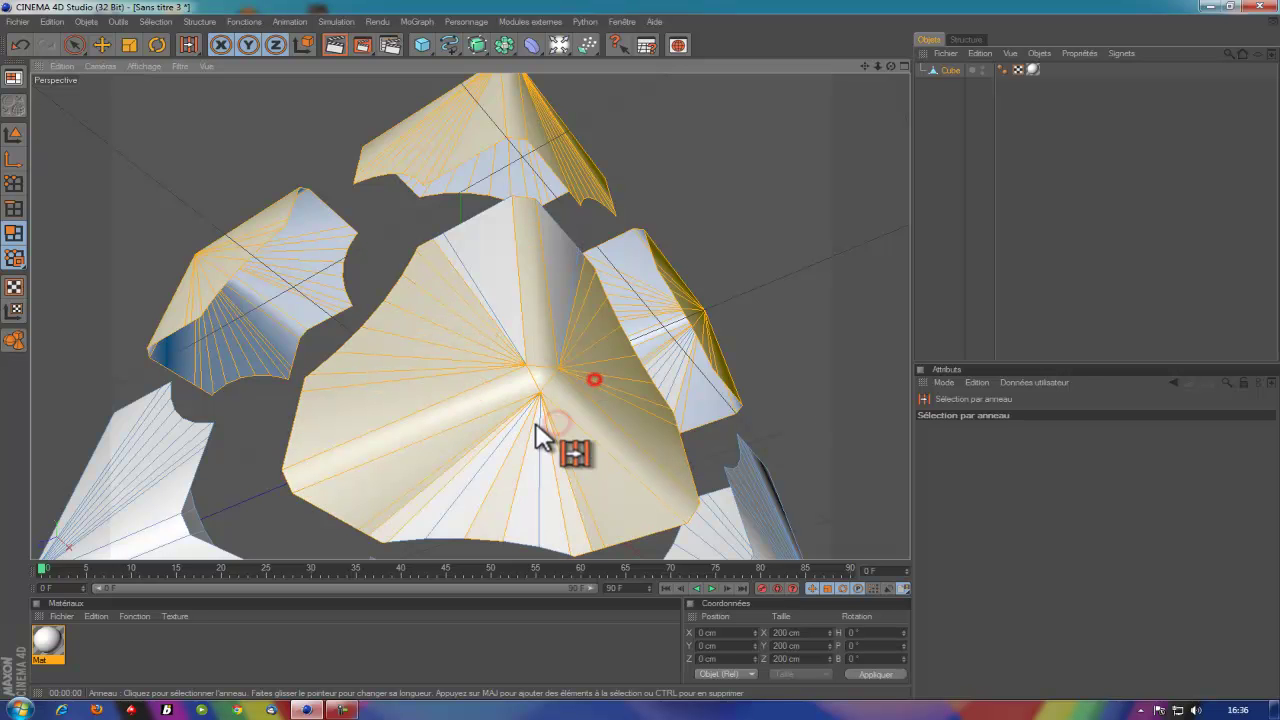
pyautogui.moveTo(888, 66)
pyautogui.mouseDown()
pyautogui.moveTo(631, 345)
pyautogui.moveTo(521, 407)
pyautogui.mouseUp()
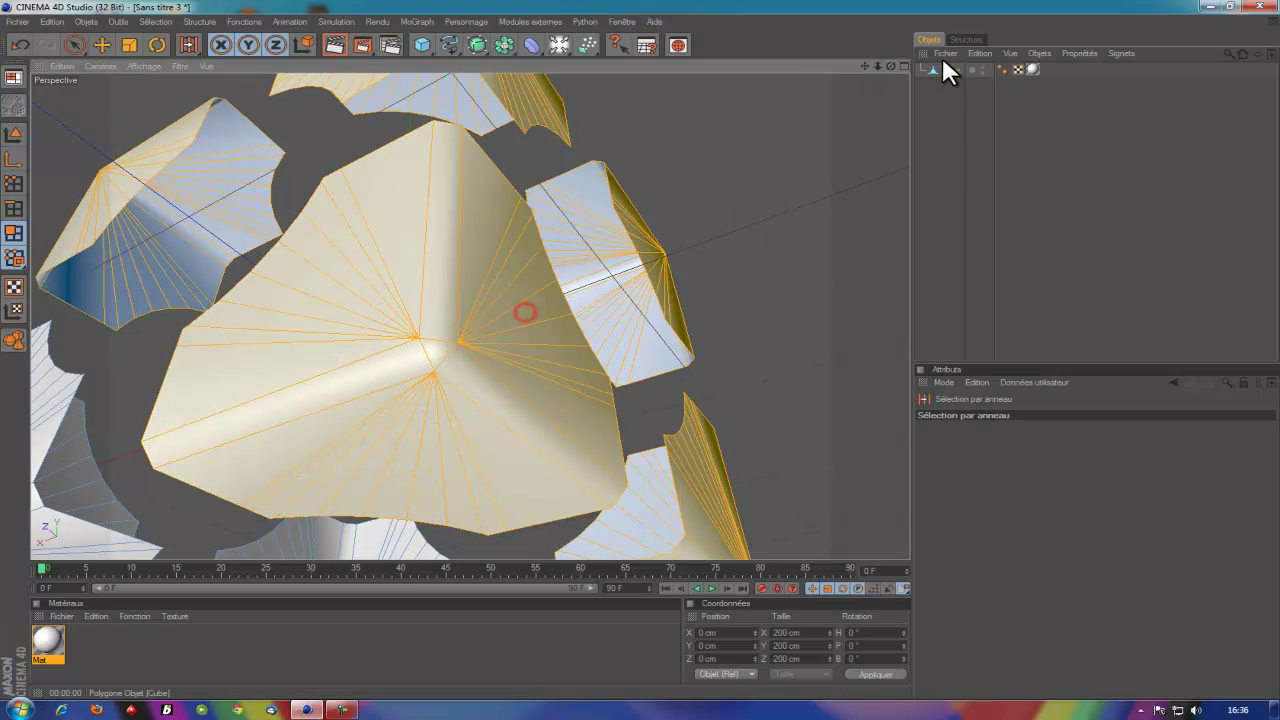
pyautogui.moveTo(889, 66); pyautogui.dragTo(881, 64)
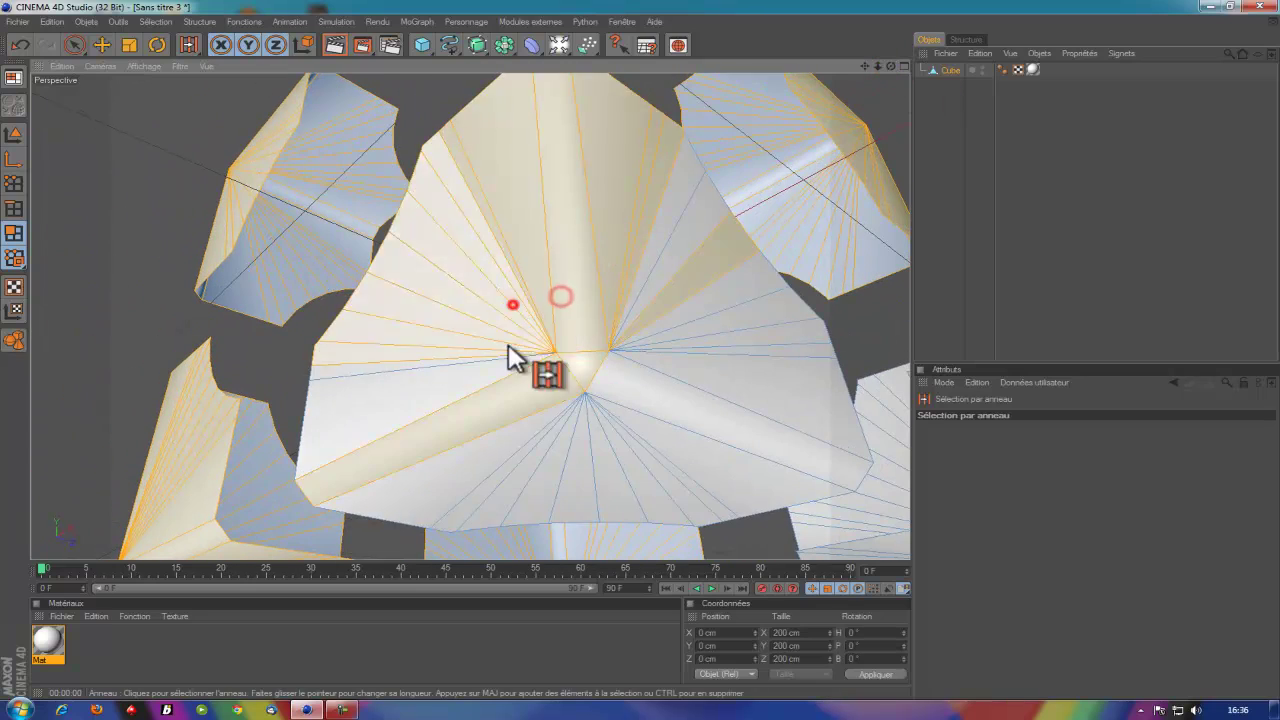
pyautogui.click(668, 315)
pyautogui.moveTo(888, 65)
pyautogui.mouseDown()
pyautogui.moveTo(639, 360)
pyautogui.moveTo(846, 123)
pyautogui.mouseUp()
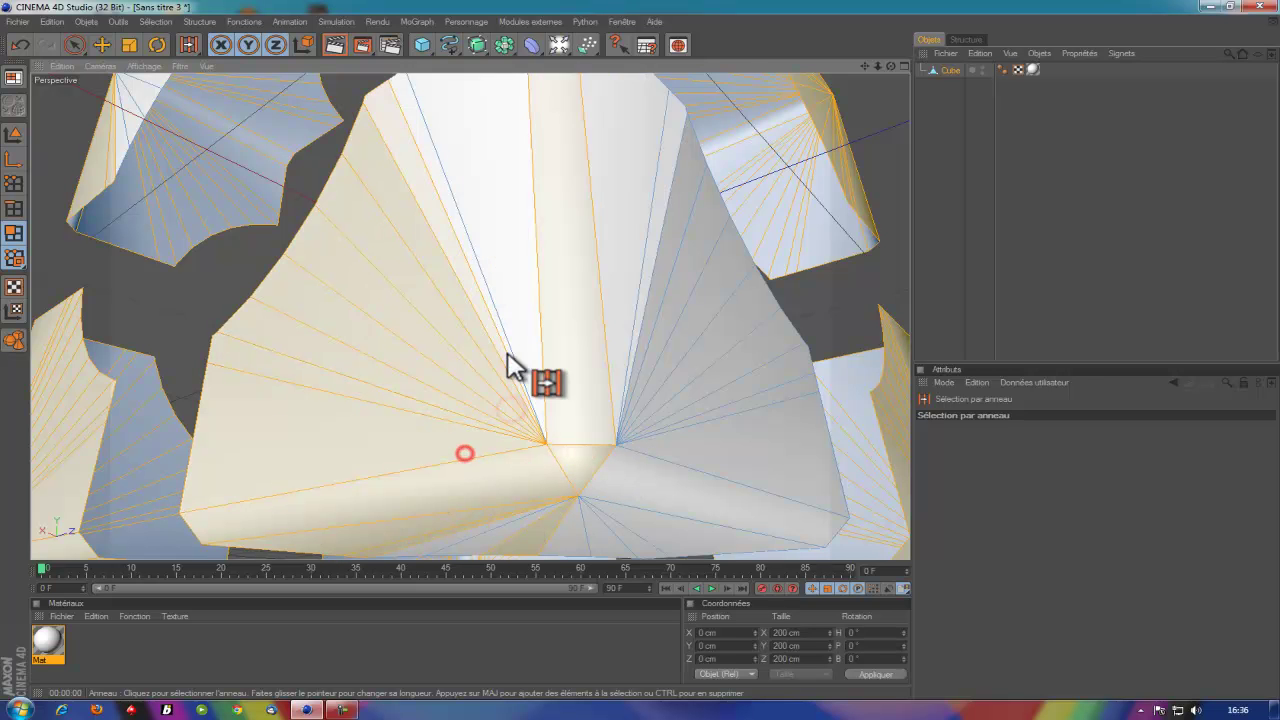
pyautogui.click(574, 511)
pyautogui.scroll(-5, 705, 245)
pyautogui.scroll(-4, 760, 200)
pyautogui.moveTo(890, 66)
pyautogui.mouseDown()
pyautogui.moveTo(640, 350)
pyautogui.moveTo(427, 213)
pyautogui.mouseUp()
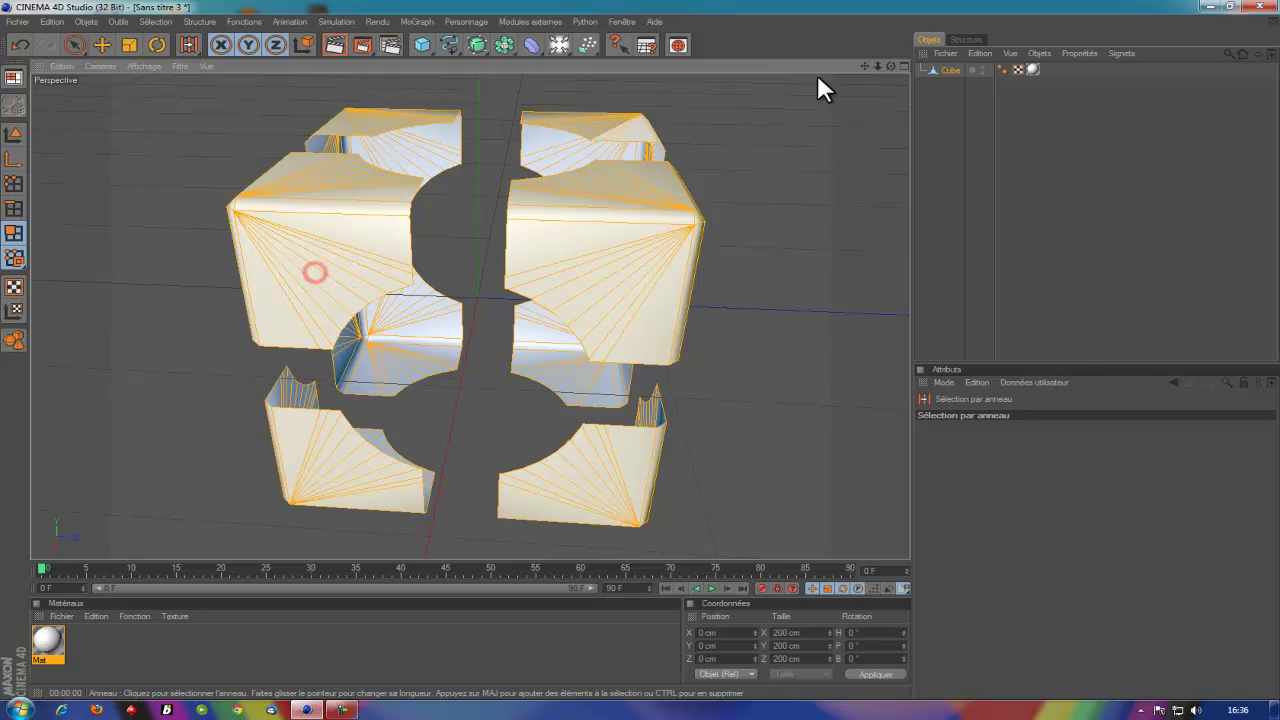
# Extrude the selected faces with a 5 cm Décalage, then select the Cube object
pyautogui.moveTo(888, 66)
pyautogui.mouseDown()
pyautogui.moveTo(660, 358)
pyautogui.moveTo(643, 347)
pyautogui.moveTo(668, 343)
pyautogui.moveTo(613, 355)
pyautogui.moveTo(638, 347)
pyautogui.moveTo(811, 118)
pyautogui.mouseUp()
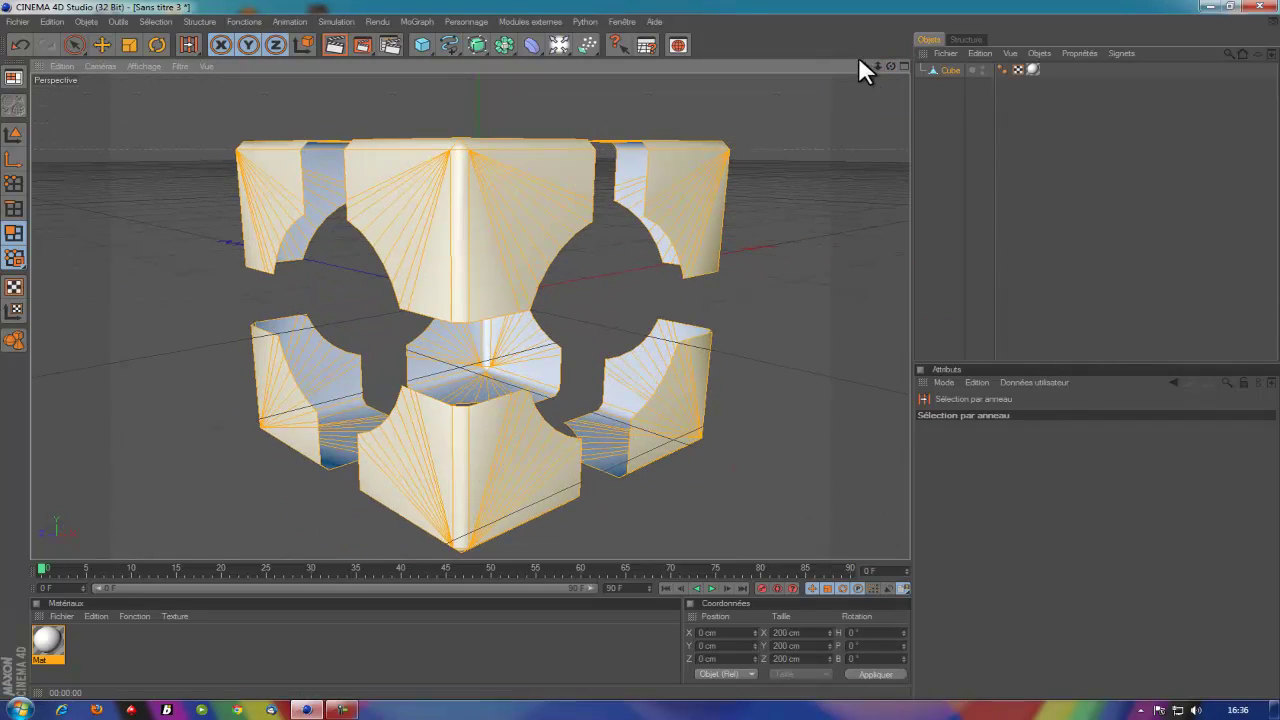
pyautogui.moveTo(890, 66)
pyautogui.mouseDown()
pyautogui.moveTo(632, 355)
pyautogui.moveTo(648, 357)
pyautogui.mouseUp()
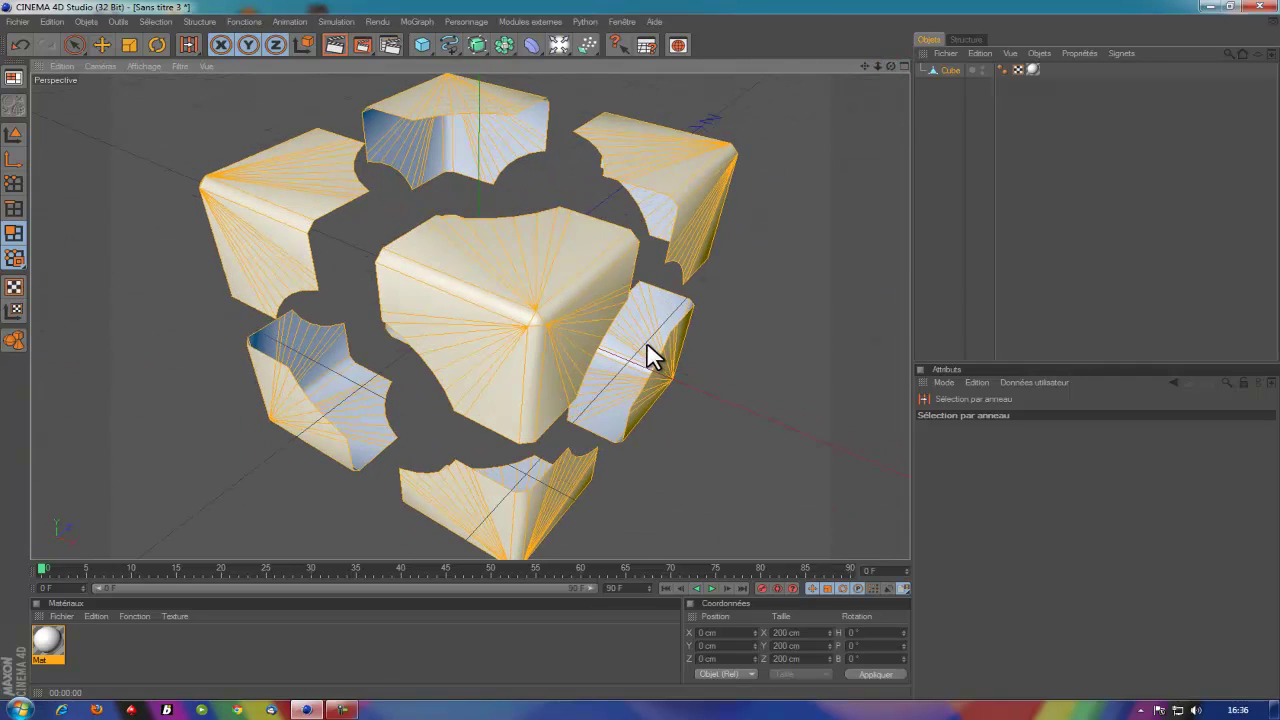
pyautogui.rightClick(516, 267)
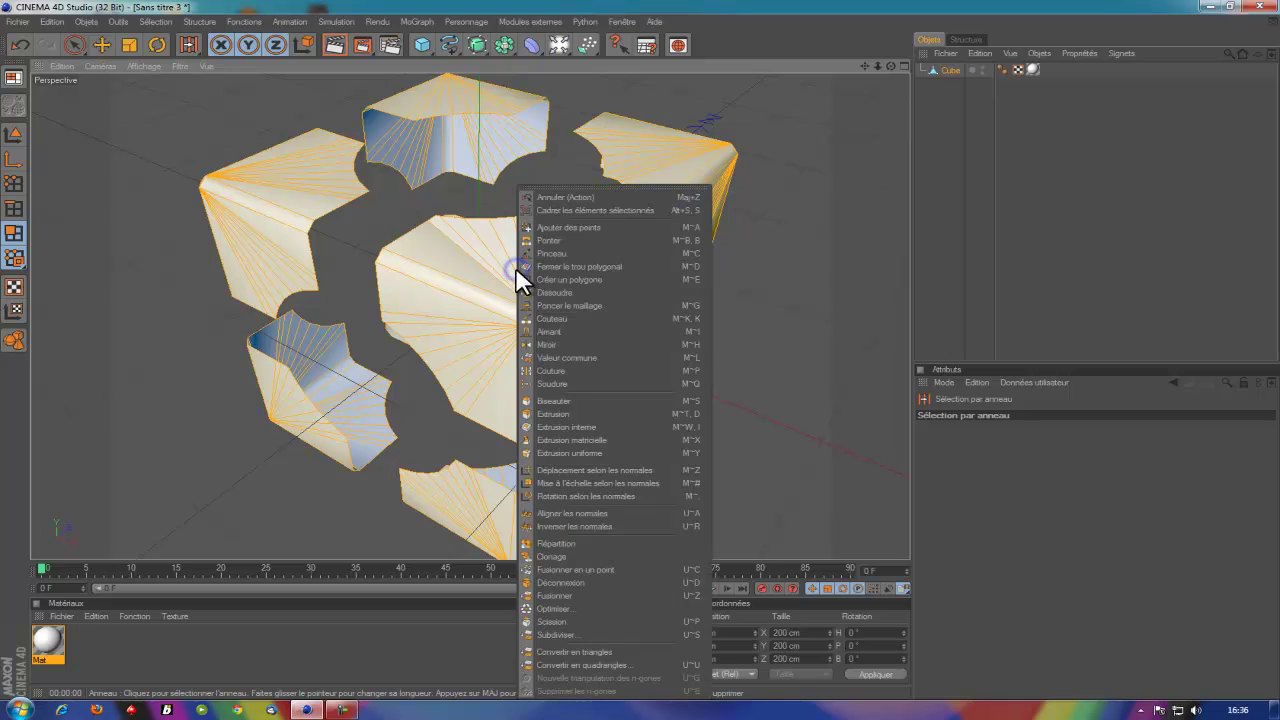
pyautogui.click(579, 412)
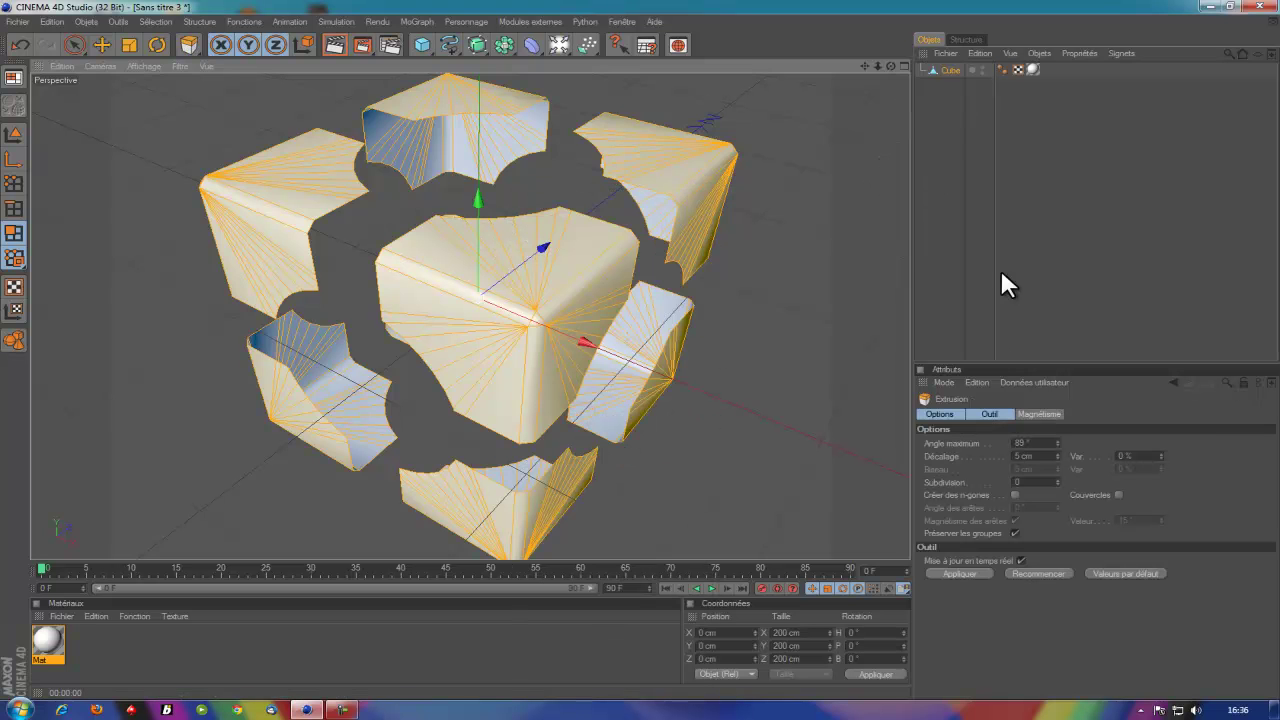
pyautogui.click(948, 573)
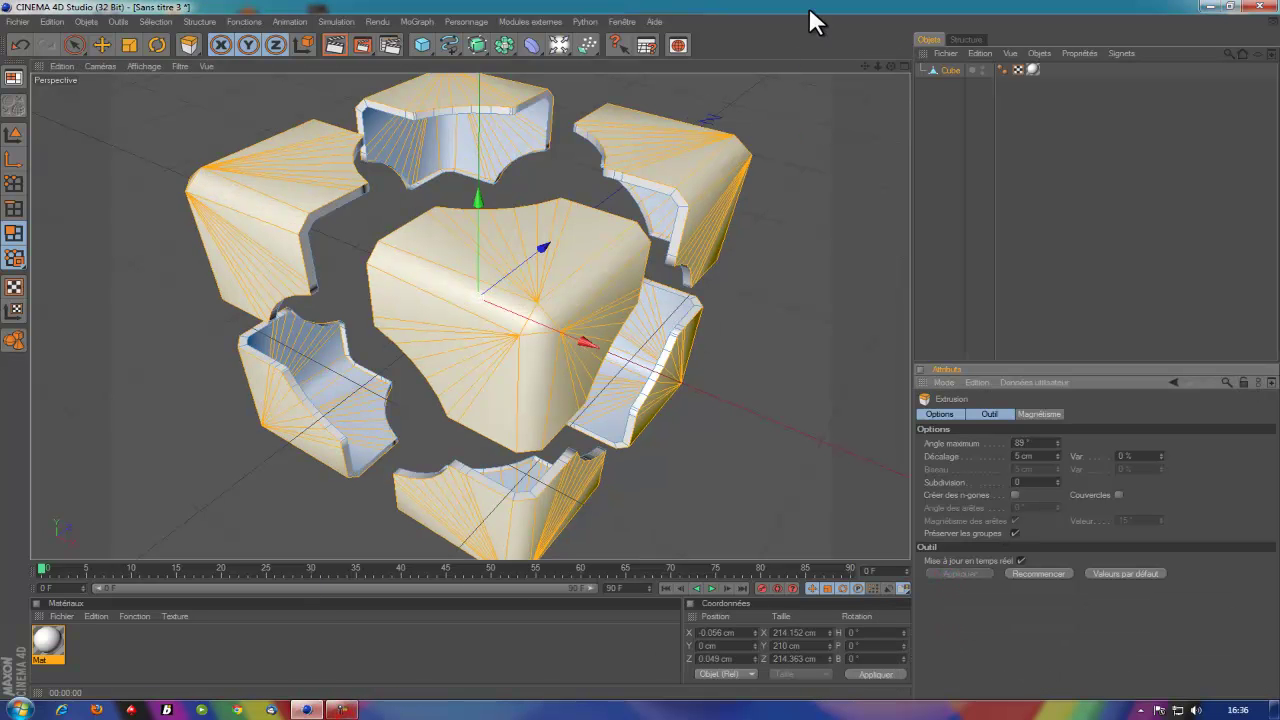
pyautogui.moveTo(880, 63)
pyautogui.mouseDown()
pyautogui.moveTo(571, 394)
pyautogui.moveTo(666, 363)
pyautogui.moveTo(633, 350)
pyautogui.mouseUp()
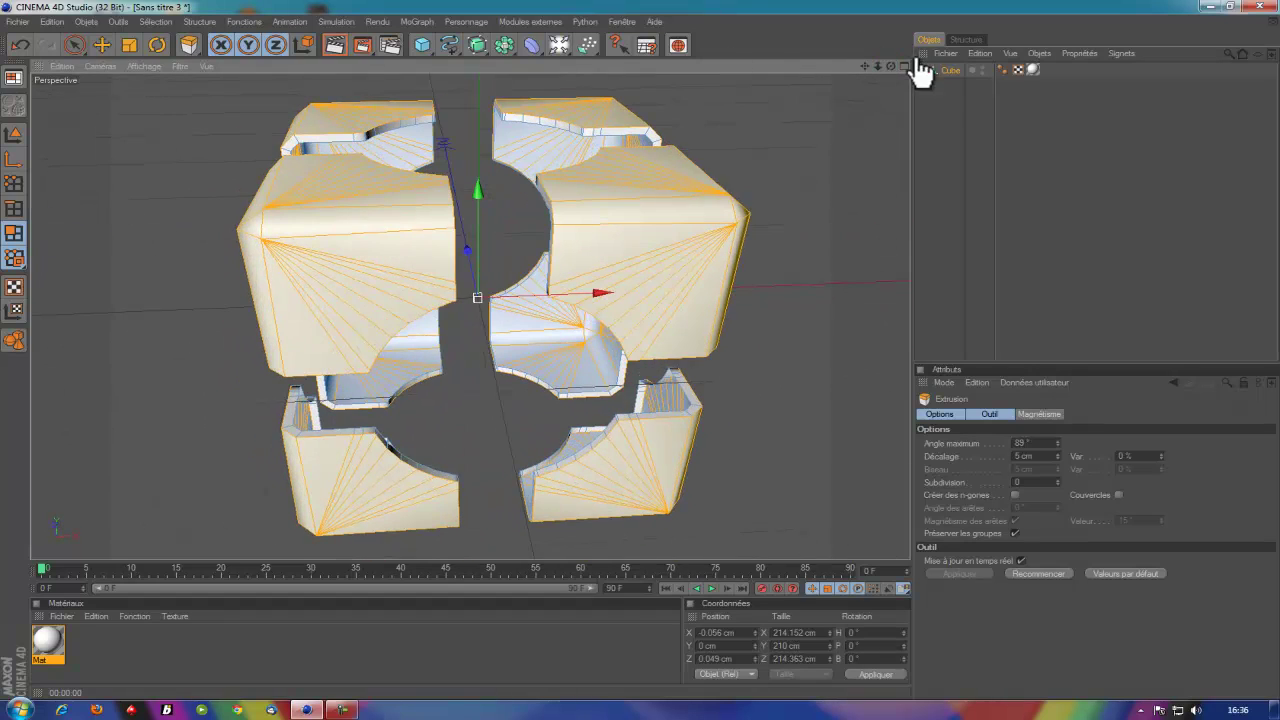
pyautogui.click(939, 68)
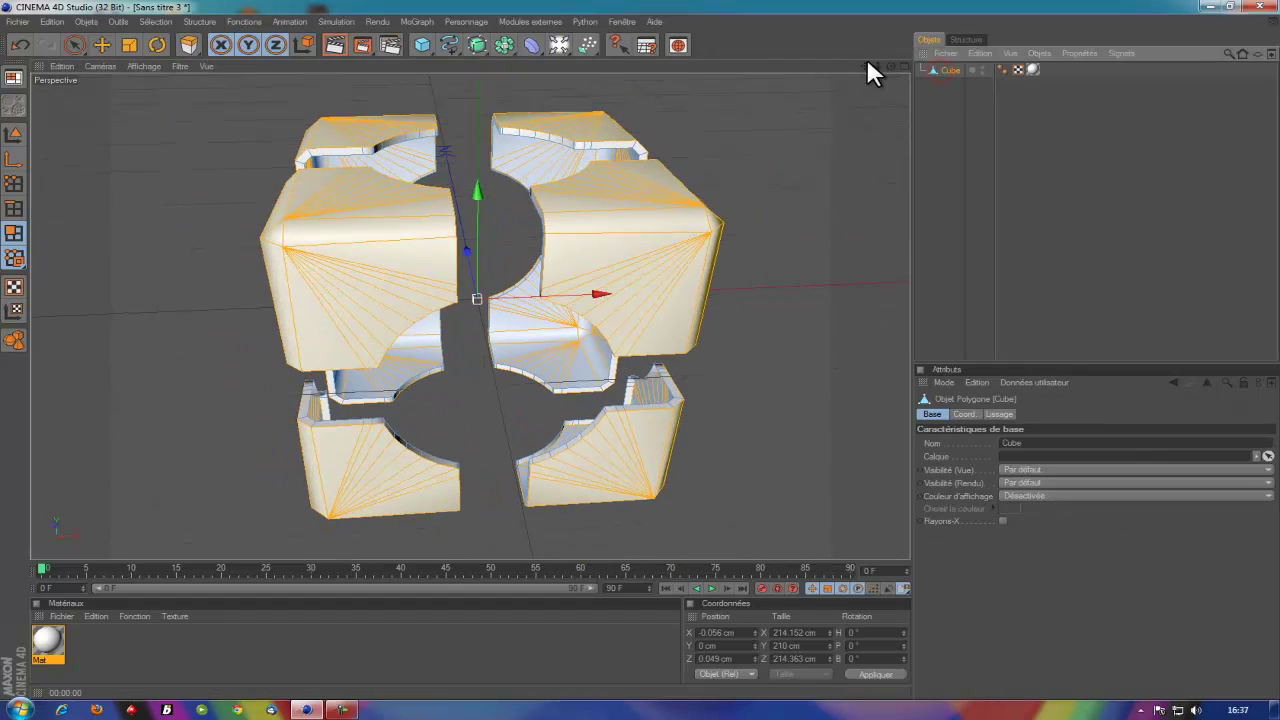
pyautogui.moveTo(889, 65); pyautogui.dragTo(640, 357)
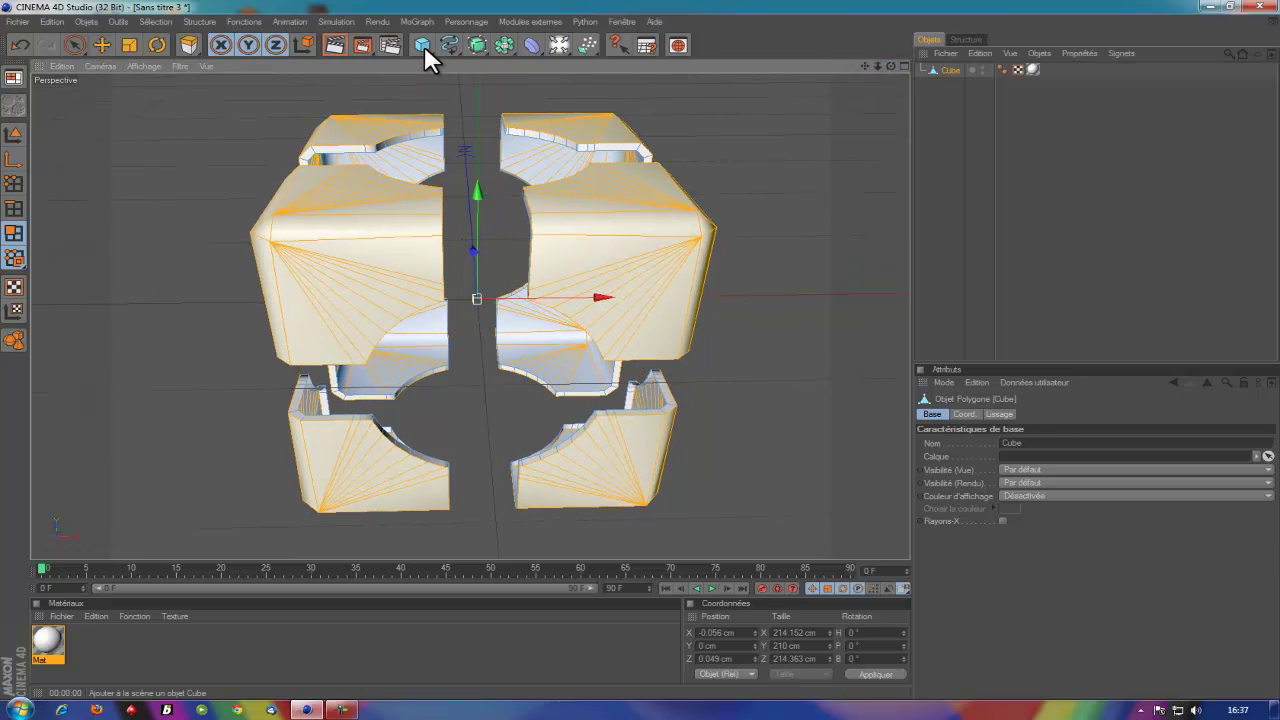
# Add a second cube, Cube.1, to the scene and show its object properties
pyautogui.click(424, 45)
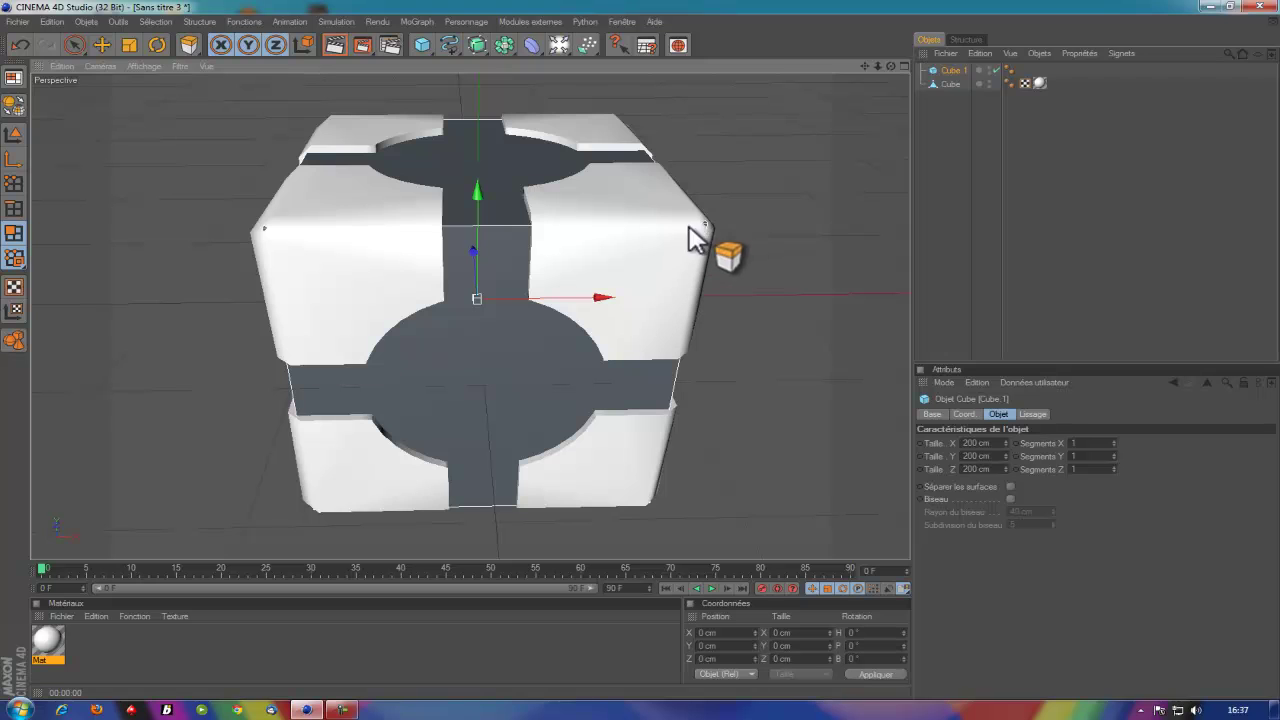
pyautogui.moveTo(776, 97)
pyautogui.mouseDown()
pyautogui.moveTo(930, 84)
pyautogui.moveTo(558, 145)
pyautogui.mouseUp()
pyautogui.click(944, 84)
pyautogui.keyDown('alt'); pyautogui.moveTo(645, 350); pyautogui.dragTo(586, 229); pyautogui.keyUp('alt')
pyautogui.scroll(3, 560, 243)
pyautogui.scroll(5, 560, 243)
pyautogui.scroll(2, 511, 208)
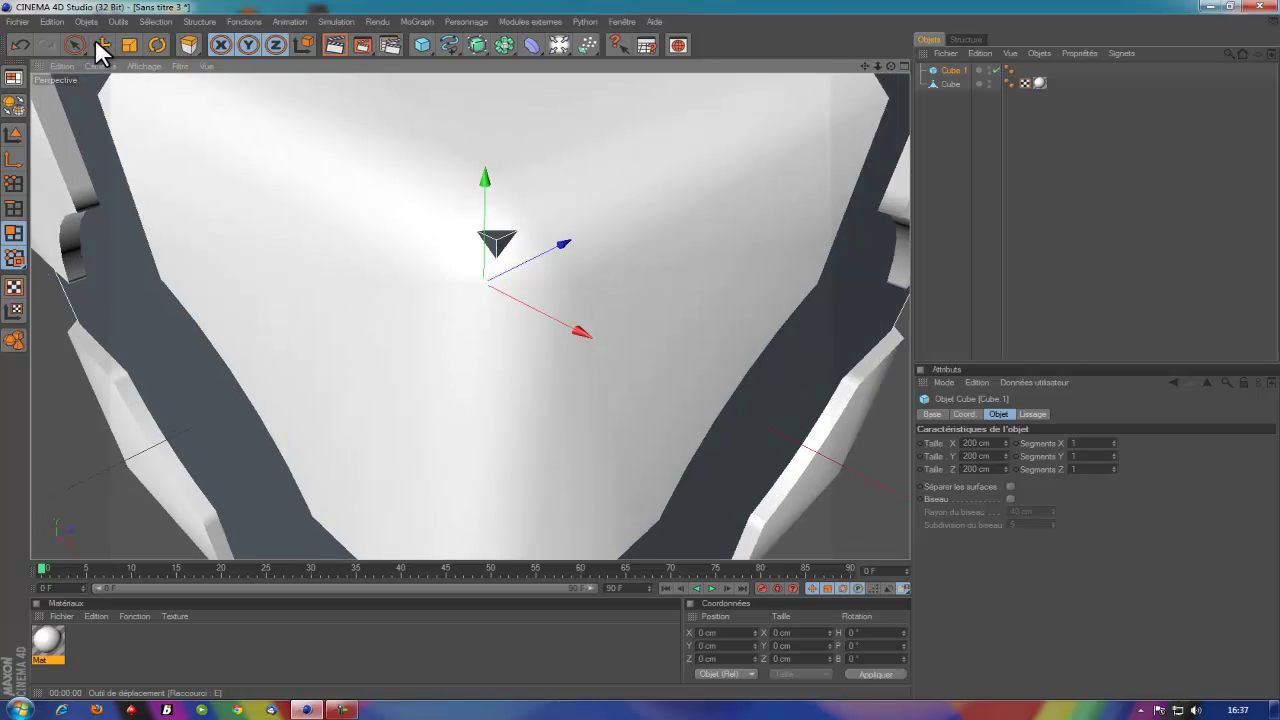
pyautogui.press('space')
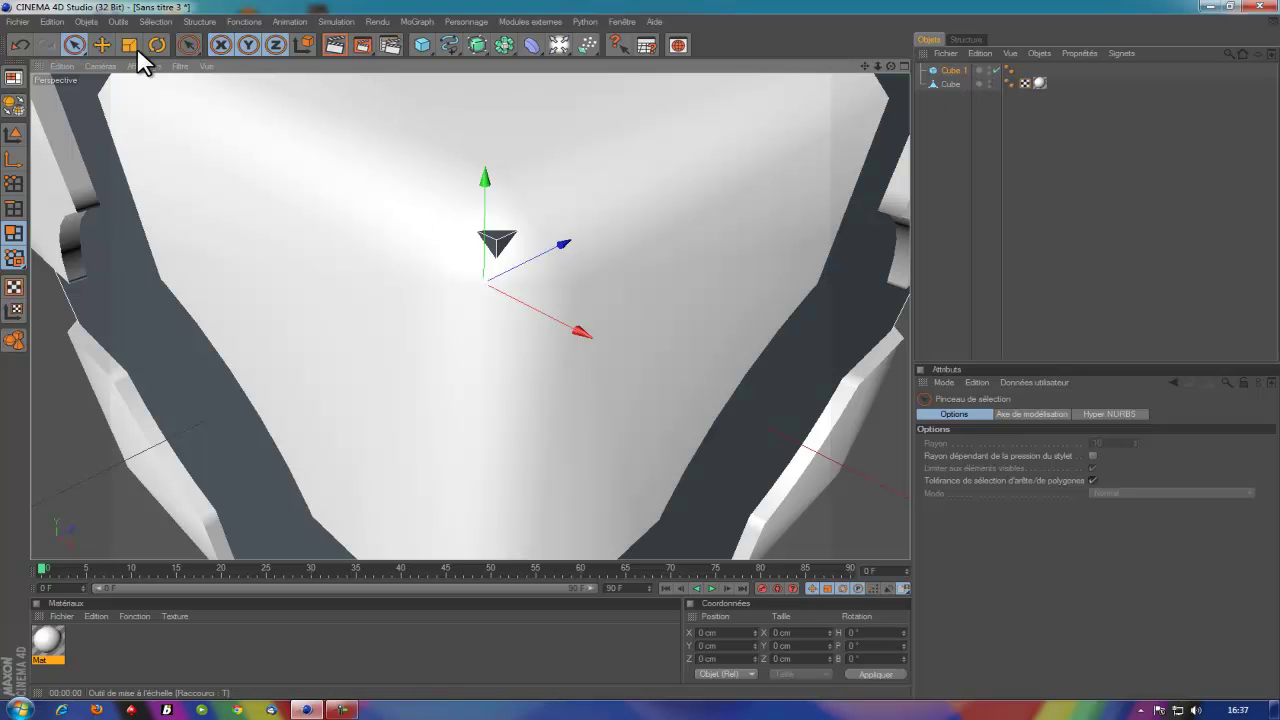
pyautogui.click(951, 70)
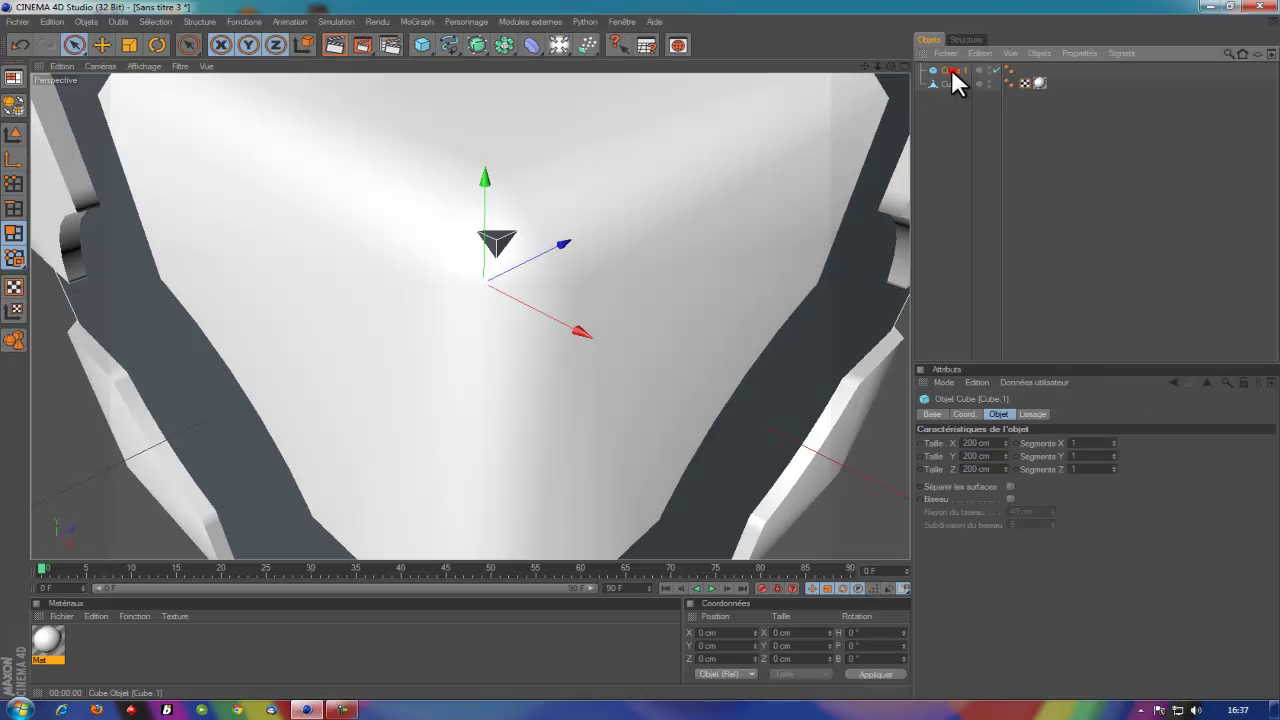
# Scale Cube.1 to fit inside the shell, filling the grooves and round holes
pyautogui.click(127, 44)
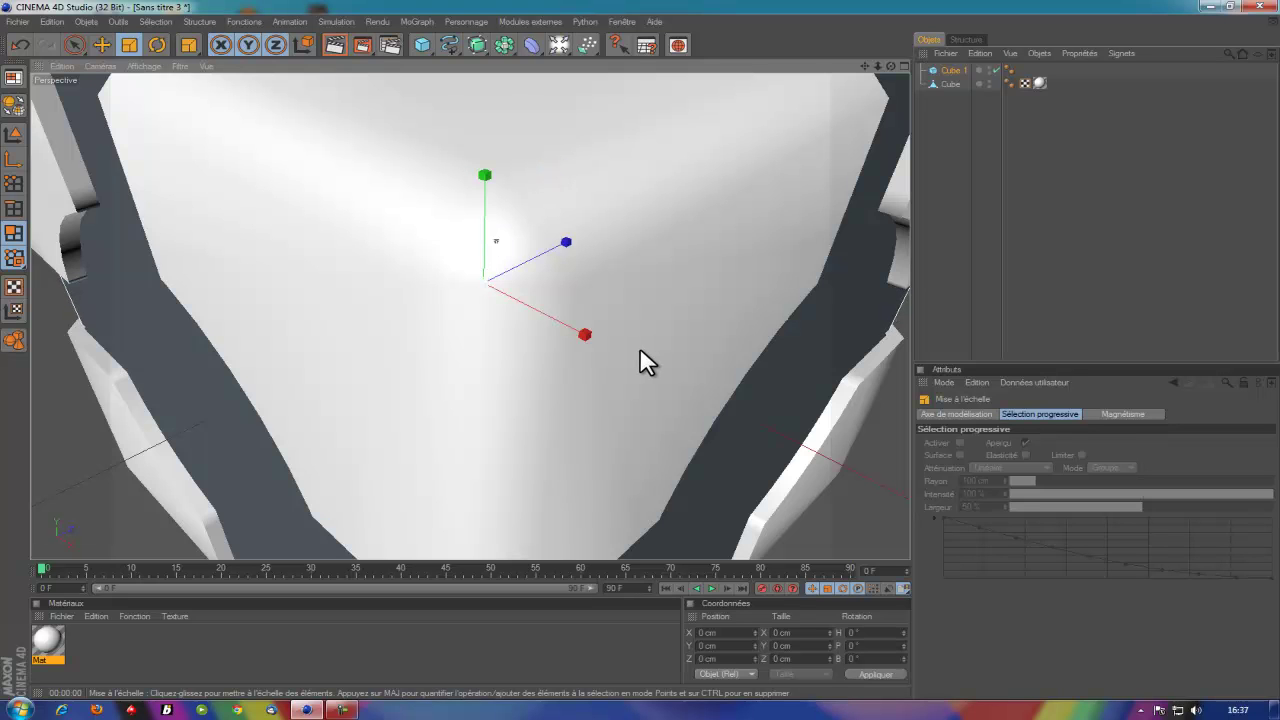
pyautogui.moveTo(510, 233)
pyautogui.mouseDown()
pyautogui.moveTo(645, 362)
pyautogui.moveTo(639, 351)
pyautogui.mouseUp()
pyautogui.click(74, 46)
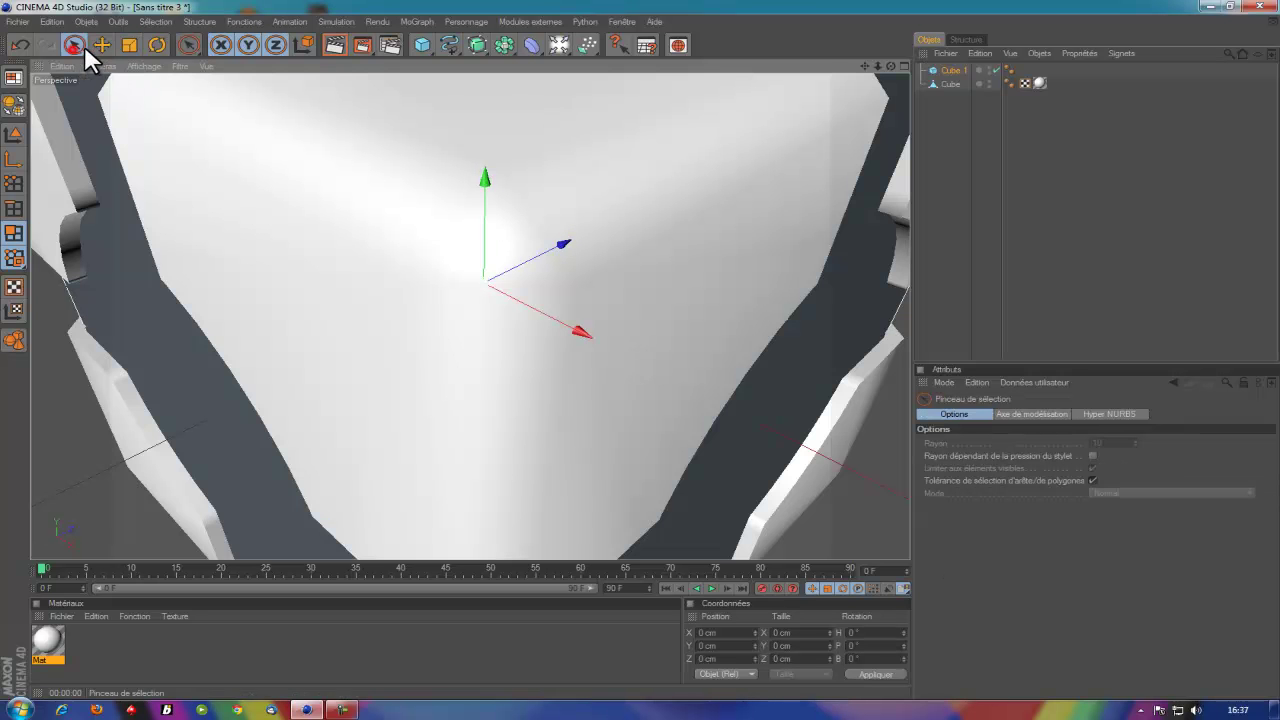
pyautogui.moveTo(889, 66); pyautogui.dragTo(722, 168)
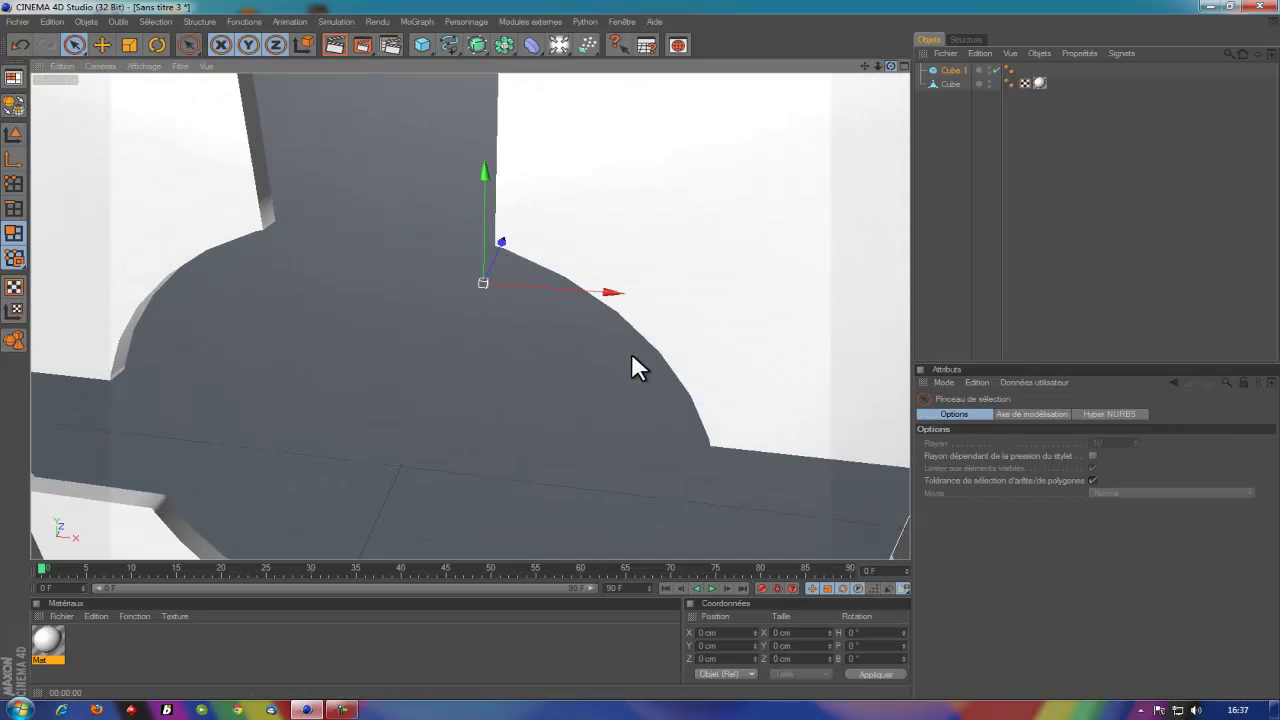
pyautogui.scroll(-3, 735, 150)
pyautogui.moveTo(891, 67)
pyautogui.mouseDown()
pyautogui.moveTo(628, 358)
pyautogui.moveTo(526, 80)
pyautogui.mouseUp()
# Add a 50 cm radius cylinder through the top hole and place it below Cube
pyautogui.click(440, 40)
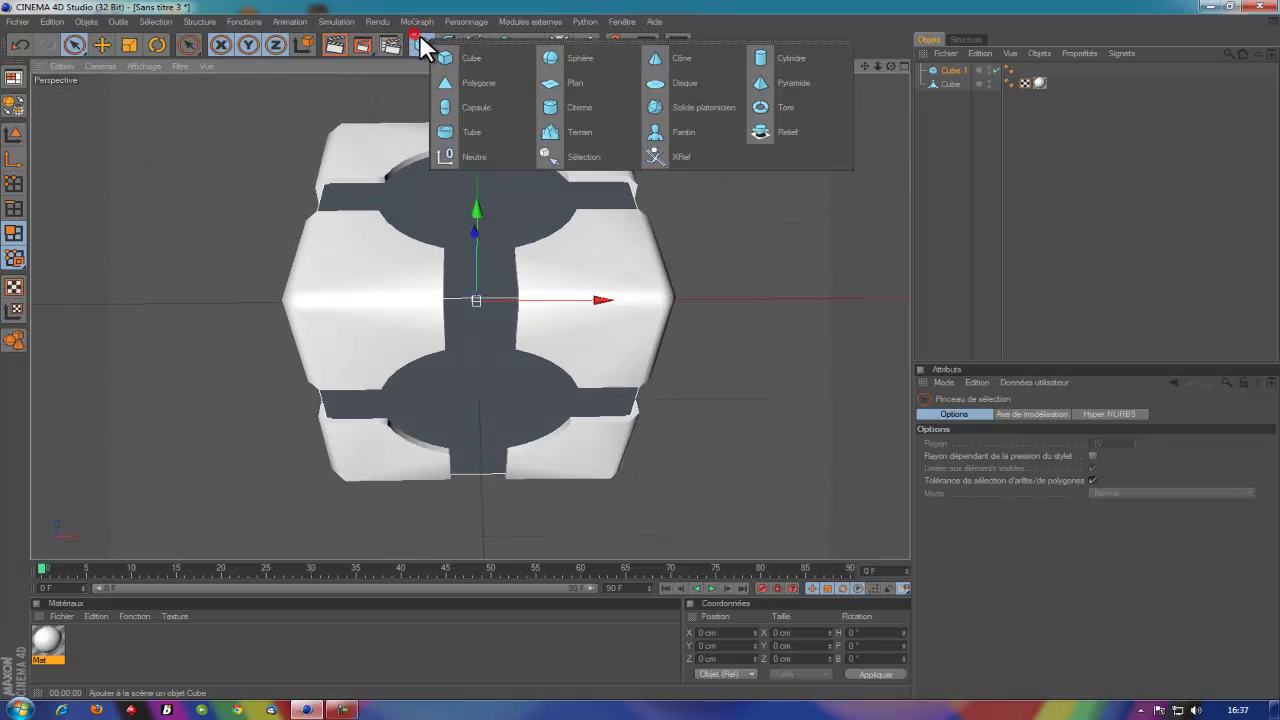
pyautogui.click(776, 57)
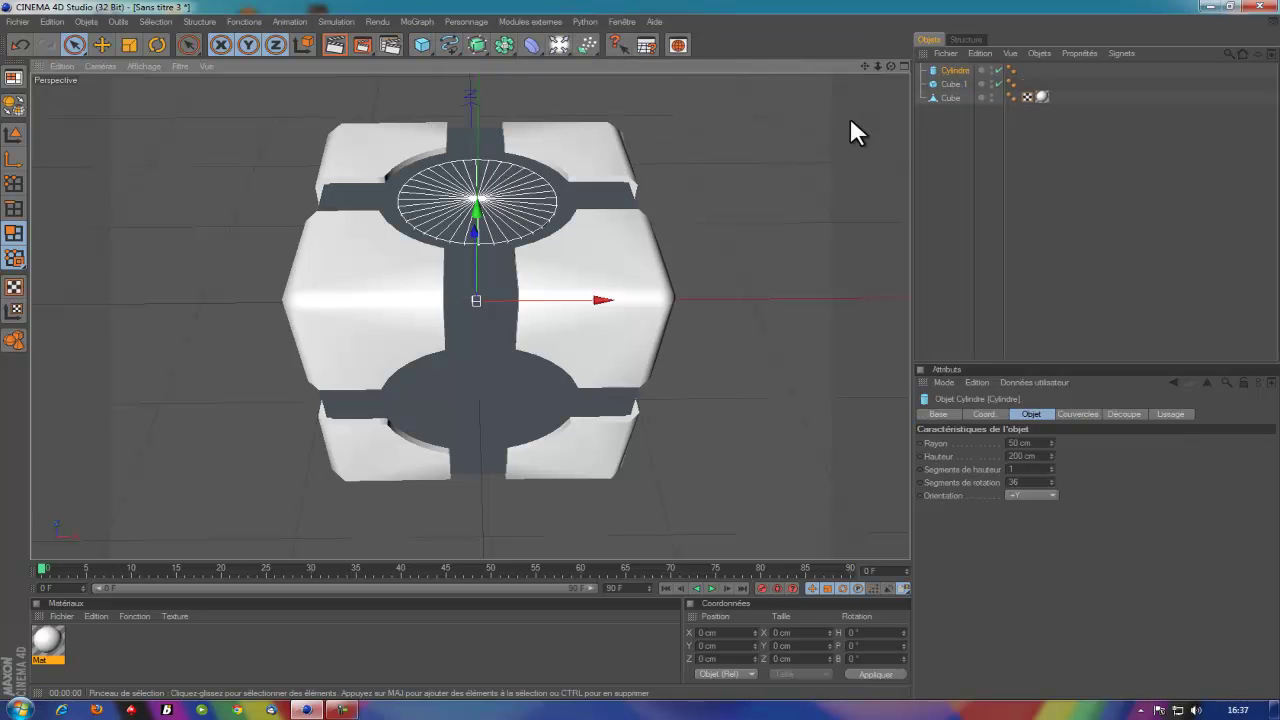
pyautogui.moveTo(885, 73)
pyautogui.mouseDown()
pyautogui.moveTo(637, 358)
pyautogui.moveTo(640, 347)
pyautogui.moveTo(668, 360)
pyautogui.moveTo(638, 357)
pyautogui.moveTo(660, 330)
pyautogui.mouseUp()
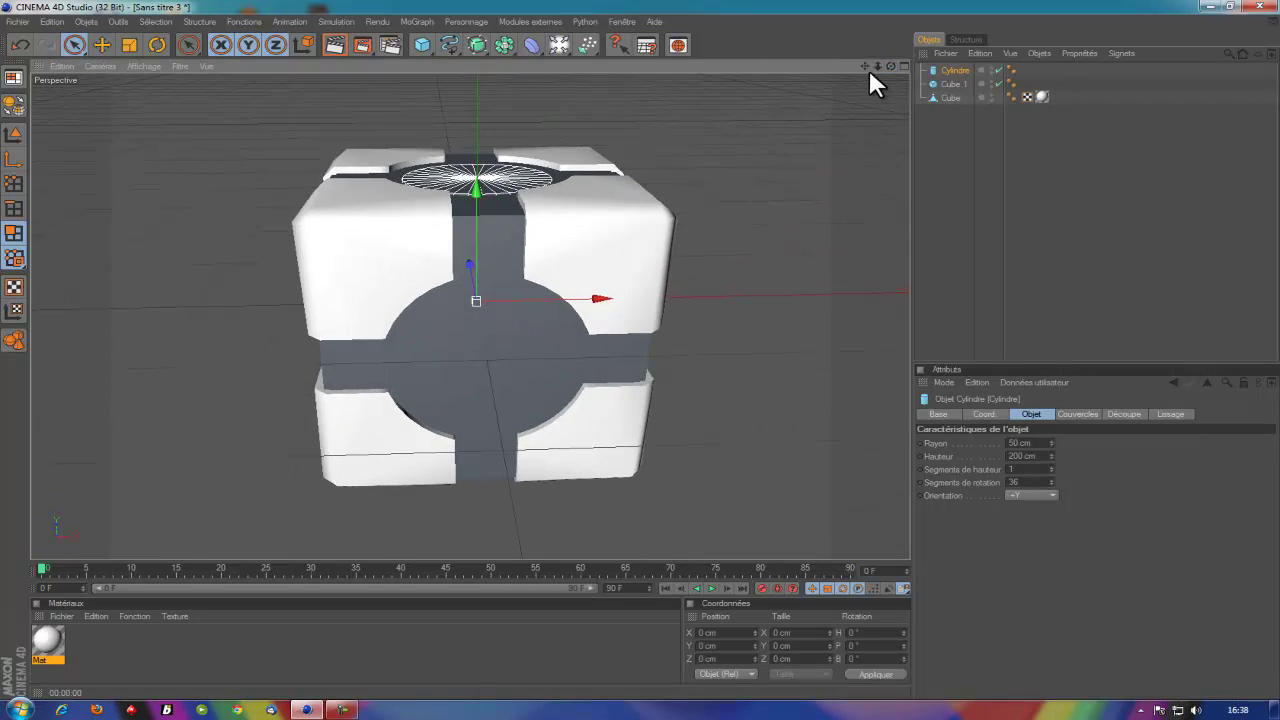
pyautogui.moveTo(957, 71); pyautogui.dragTo(946, 158)
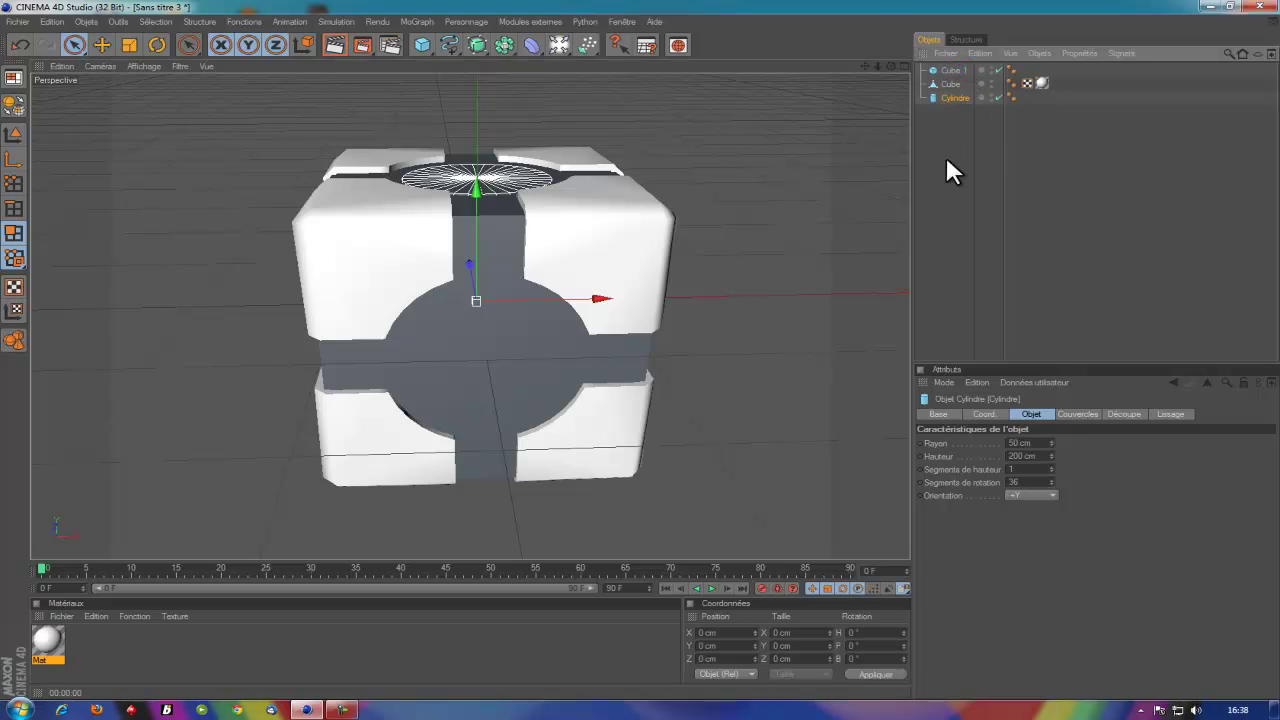
# Duplicate the cylinder as Cylindre 1 and Cylindre 2 and set a heading rotation on Cylindre 1
pyautogui.hotkey('ctrl', 'c')
pyautogui.hotkey('ctrl', 'v')
pyautogui.hotkey('ctrl', 'v')
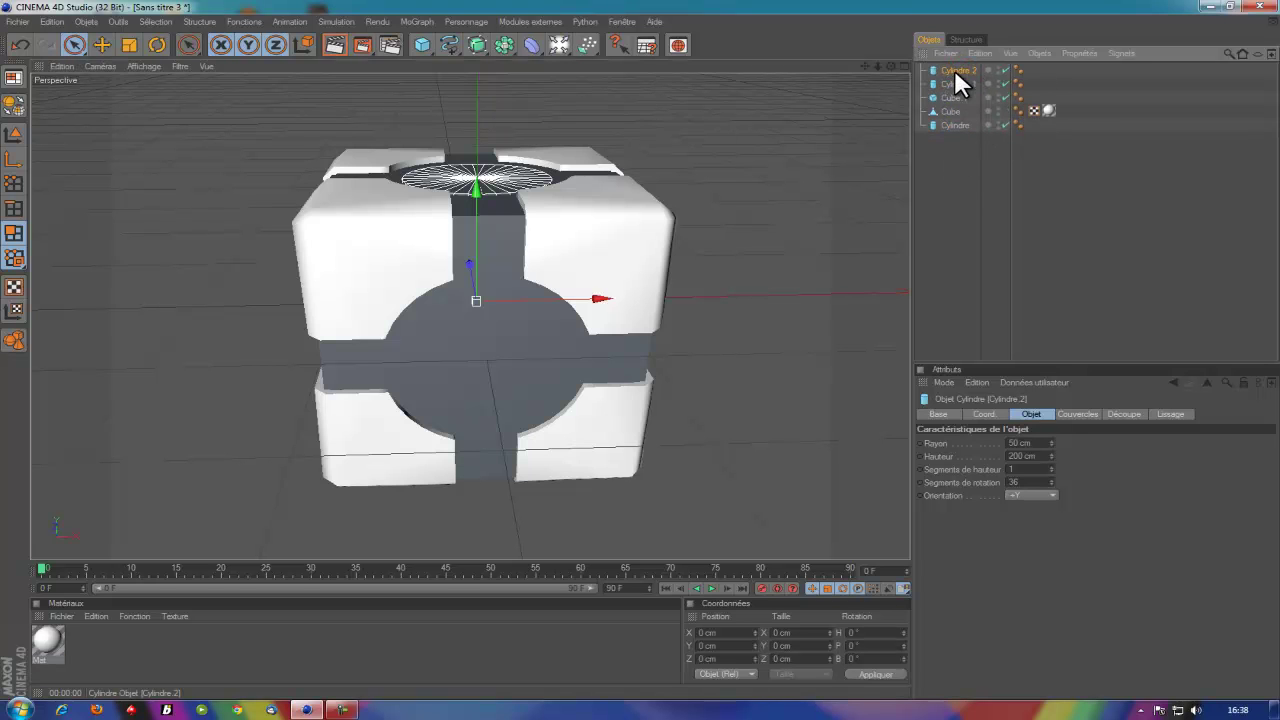
pyautogui.moveTo(955, 70); pyautogui.dragTo(948, 132)
pyautogui.moveTo(956, 72); pyautogui.dragTo(948, 132)
pyautogui.click(958, 150)
pyautogui.click(952, 124)
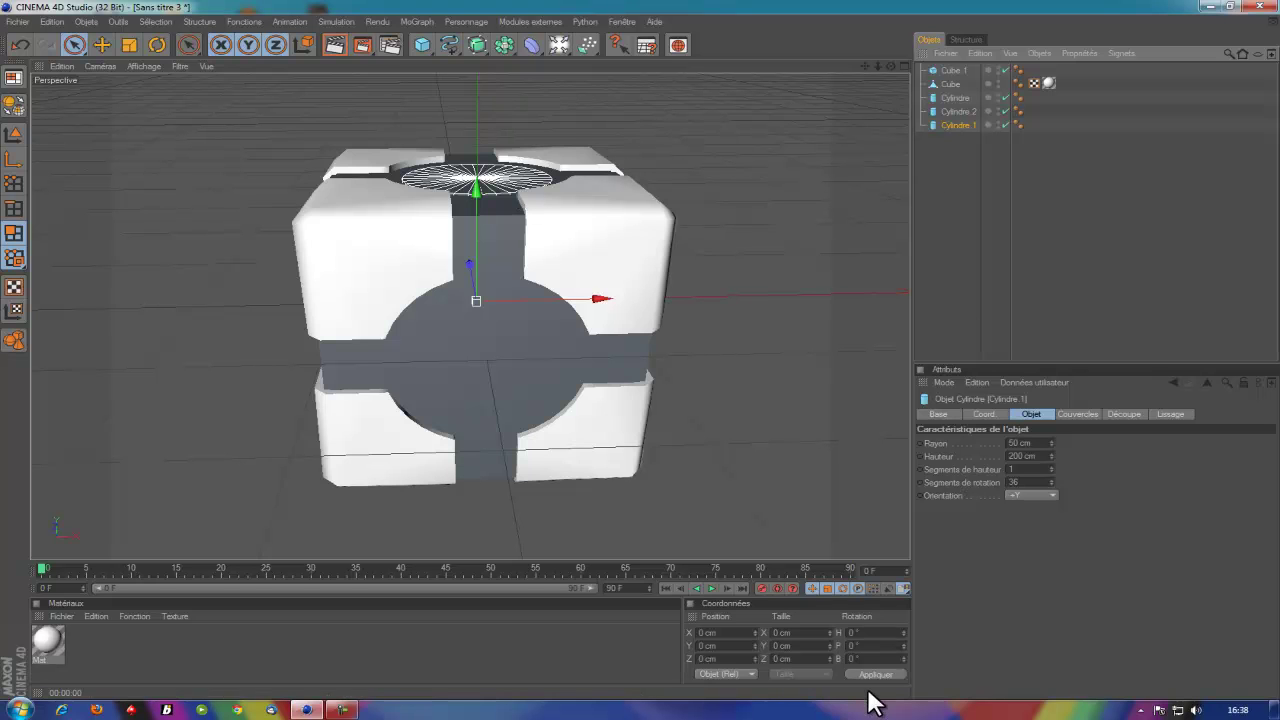
pyautogui.write('90')
pyautogui.press('Return')
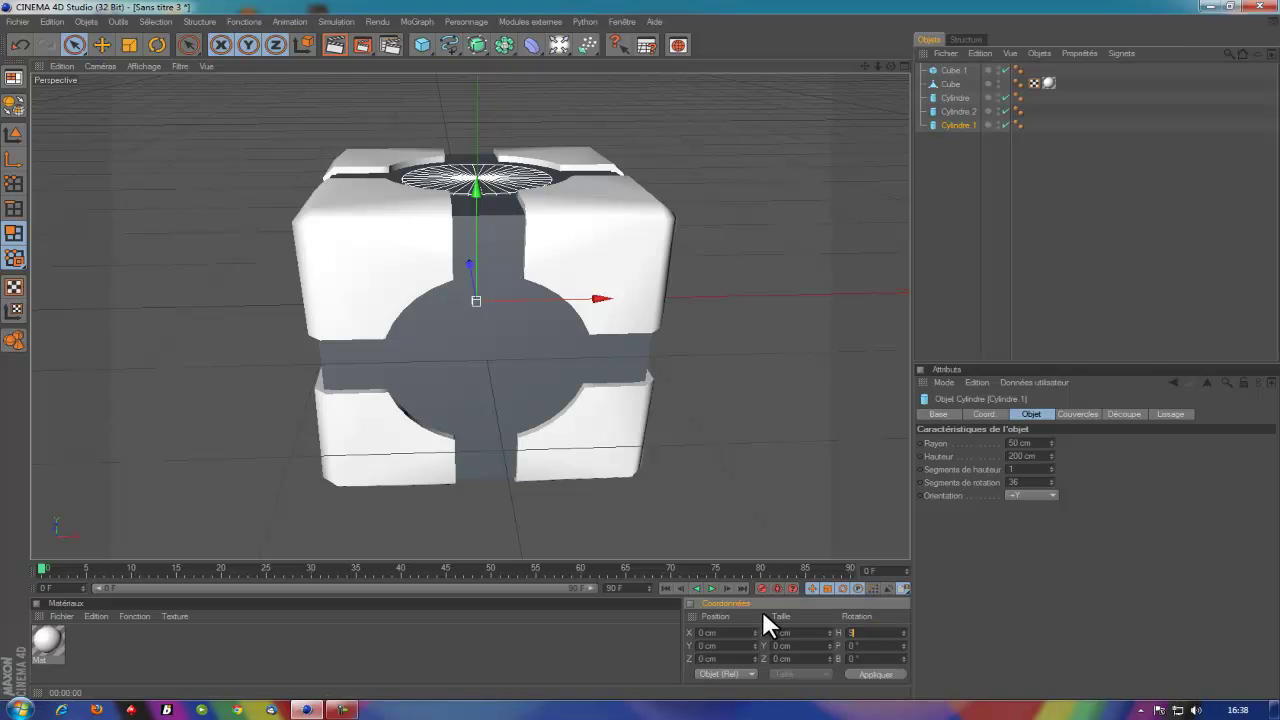
pyautogui.click(878, 674)
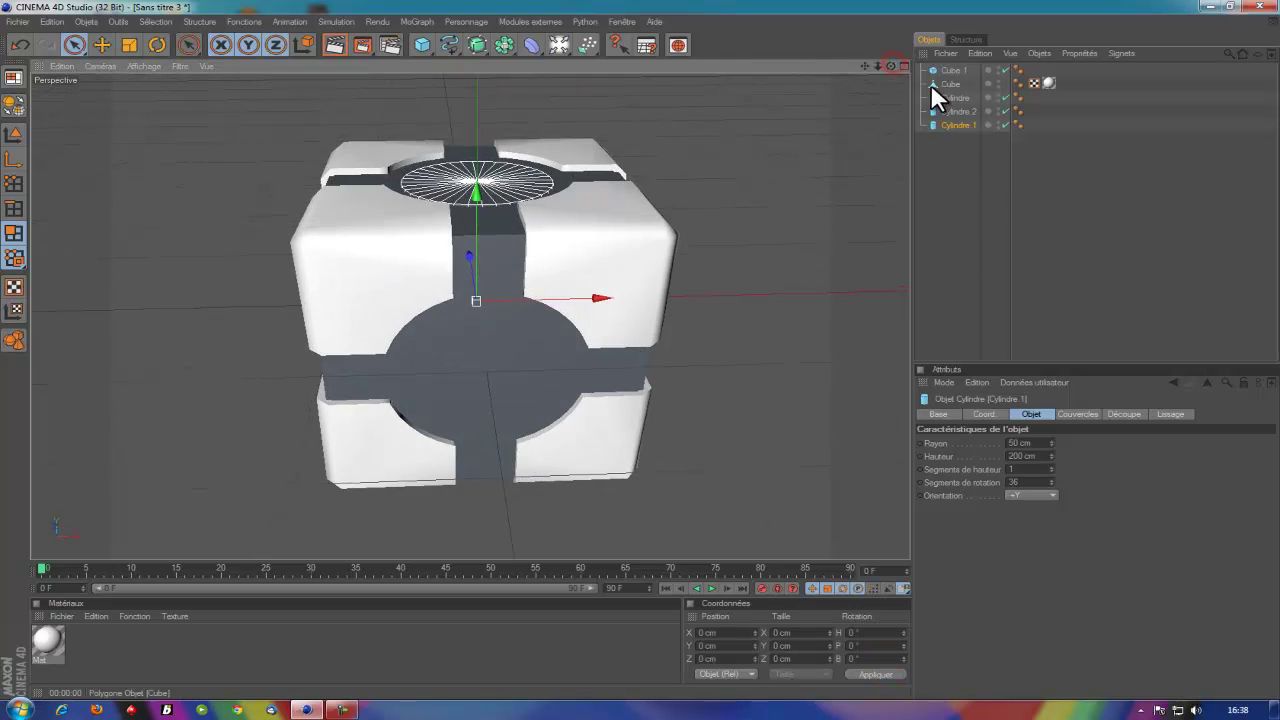
# Rotate the cylinder copies about 90° on their heading to line them up with the holes
pyautogui.click(956, 124)
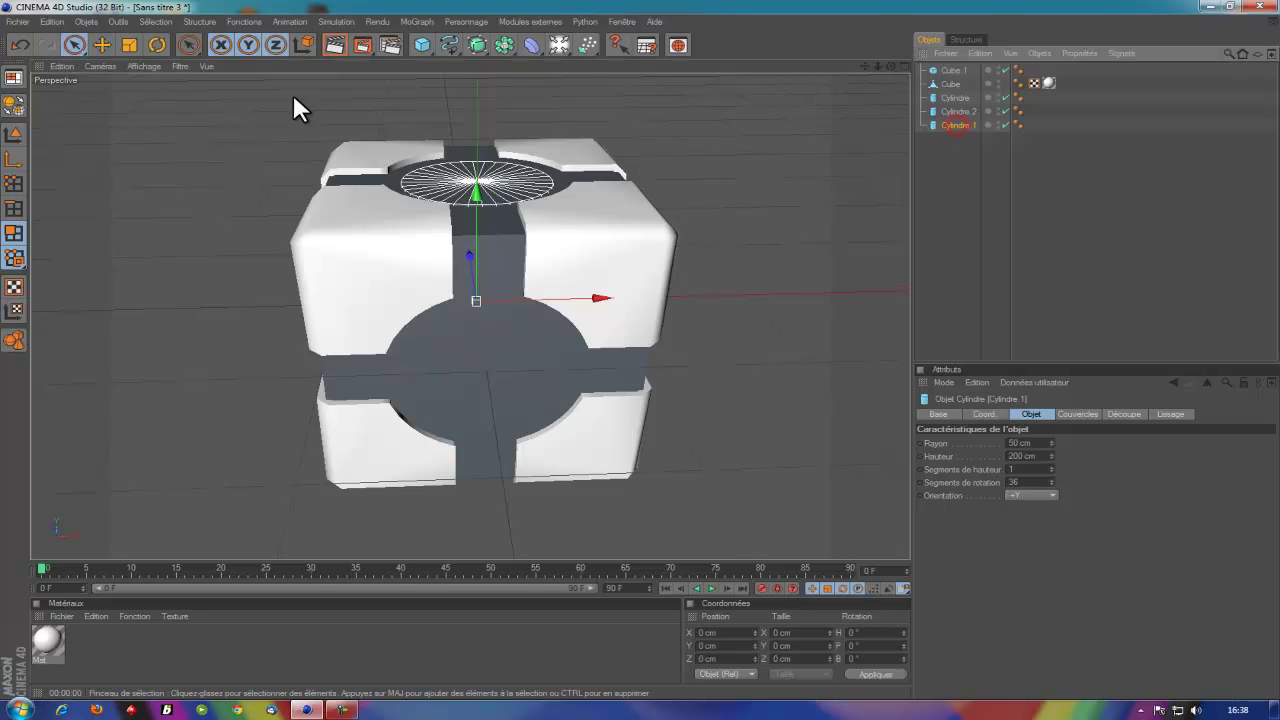
pyautogui.click(156, 44)
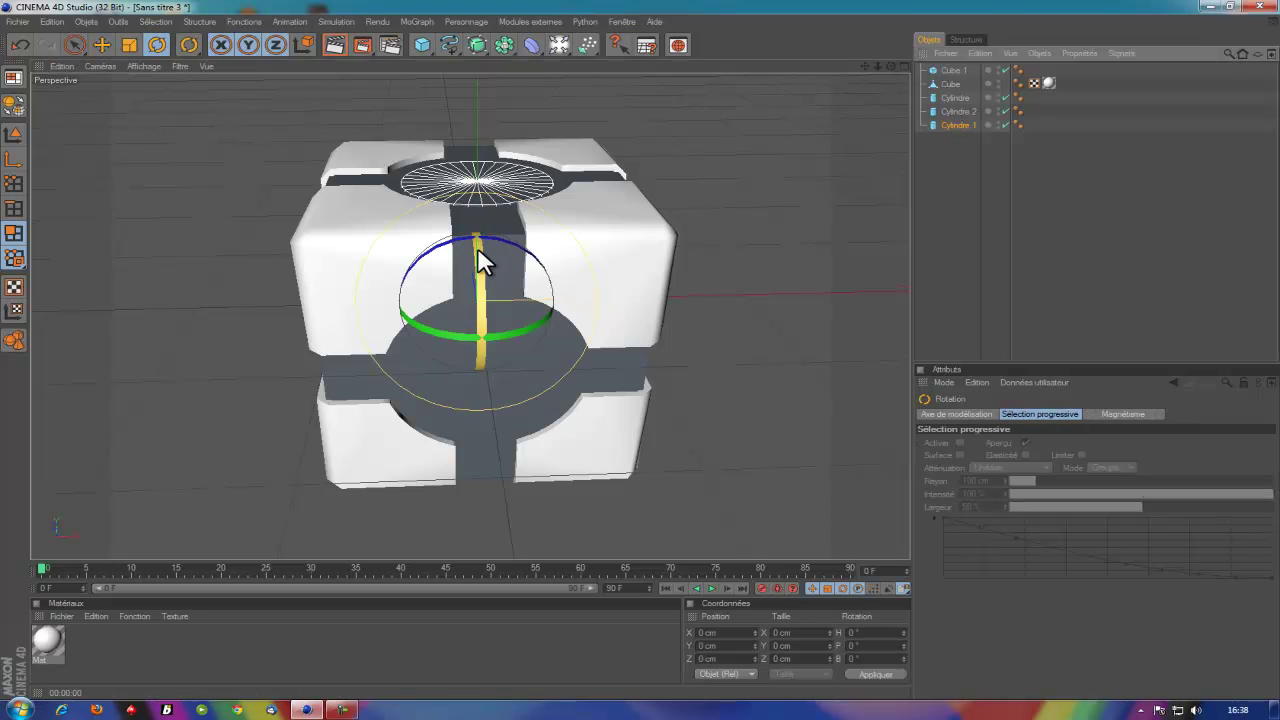
pyautogui.moveTo(477, 247); pyautogui.dragTo(489, 323)
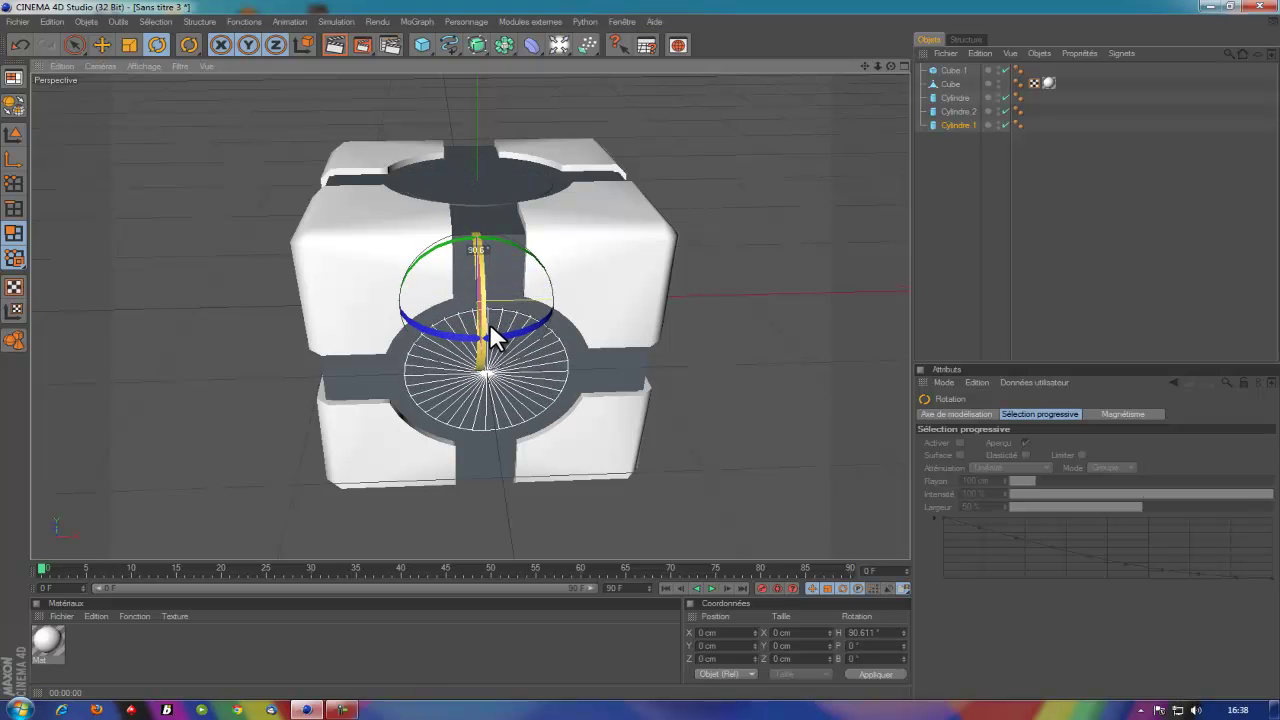
pyautogui.hotkey('ctrl', 'z')
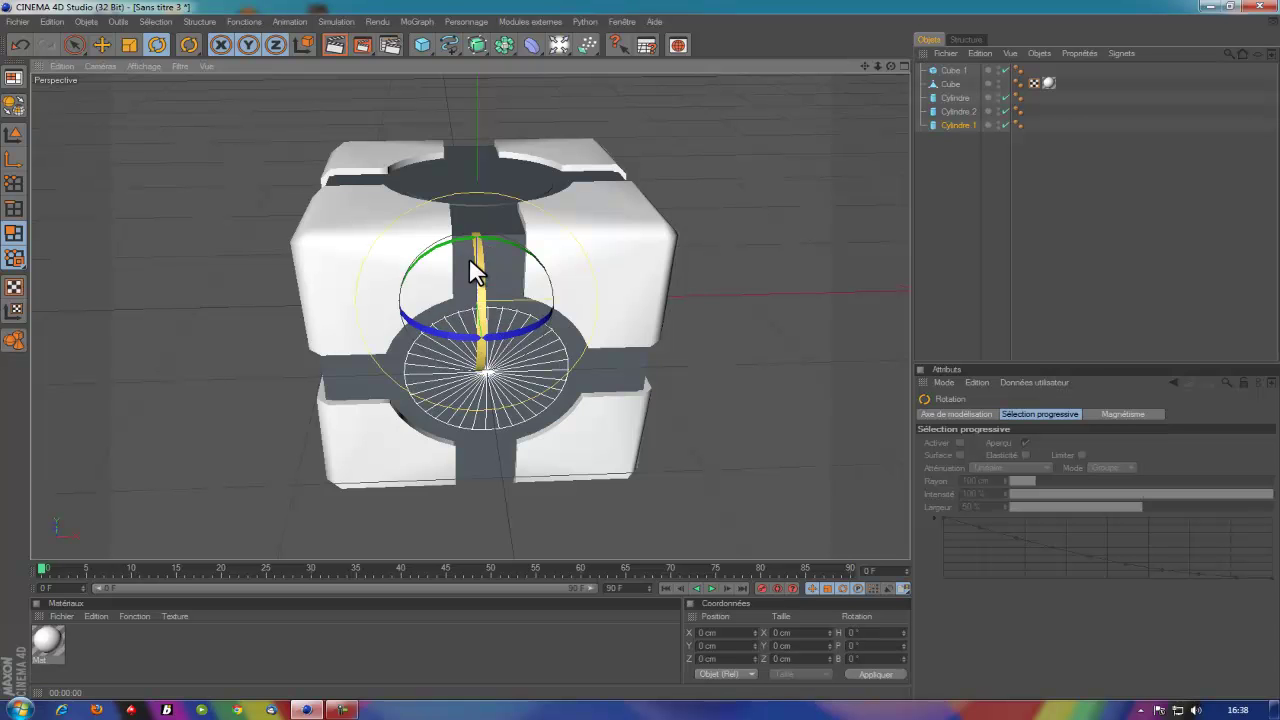
pyautogui.moveTo(887, 66)
pyautogui.mouseDown()
pyautogui.moveTo(634, 357)
pyautogui.moveTo(700, 300)
pyautogui.mouseUp()
pyautogui.click(956, 112)
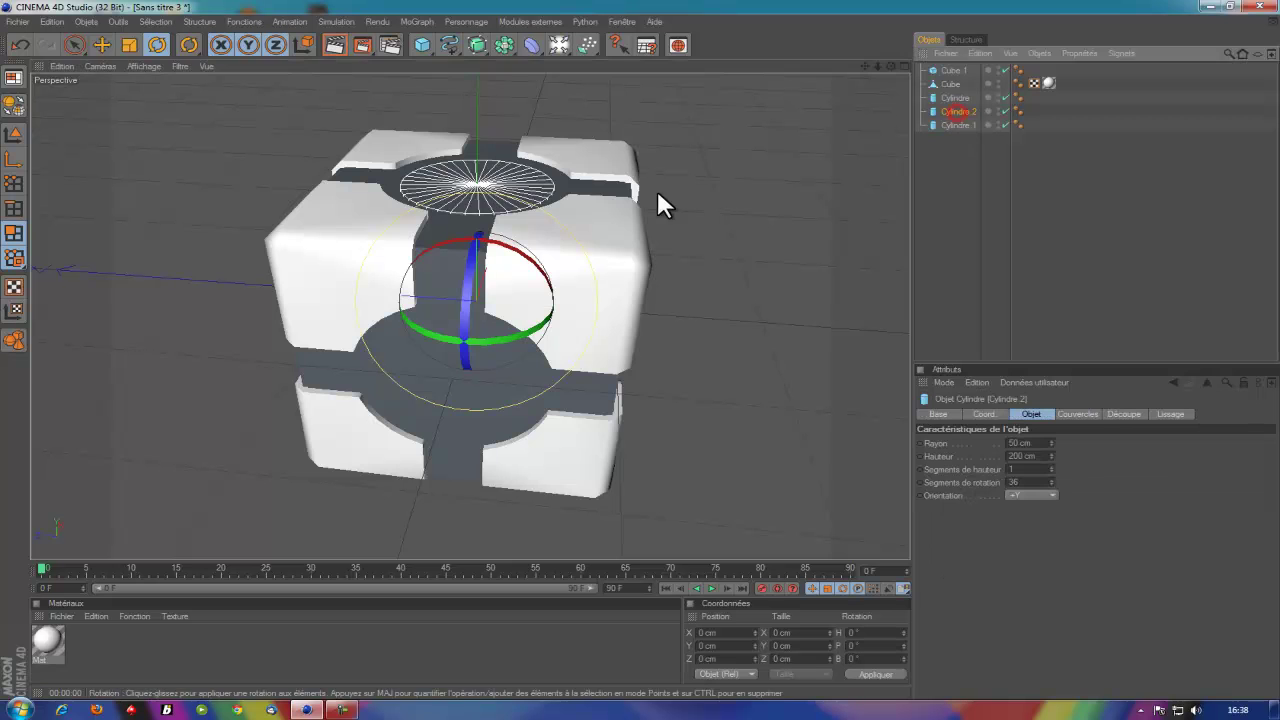
pyautogui.moveTo(480, 266); pyautogui.dragTo(465, 376)
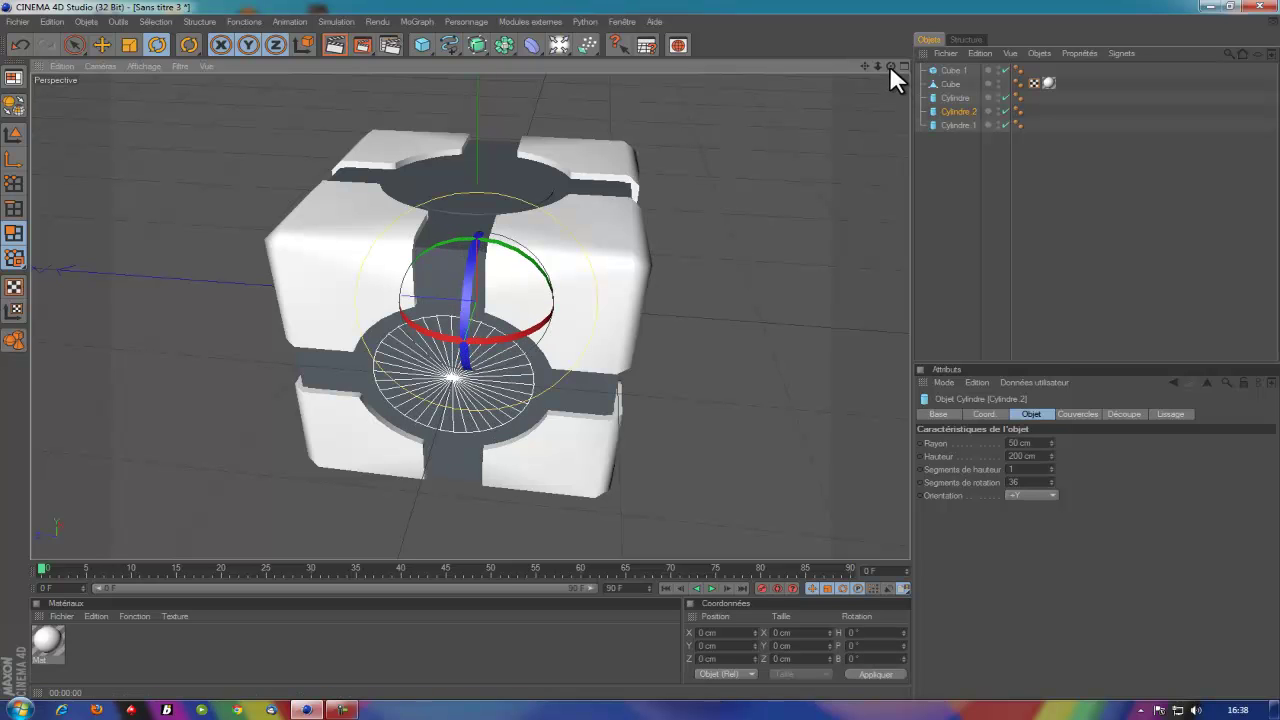
pyautogui.click(450, 175)
pyautogui.click(955, 98)
pyautogui.moveTo(896, 63); pyautogui.dragTo(645, 362)
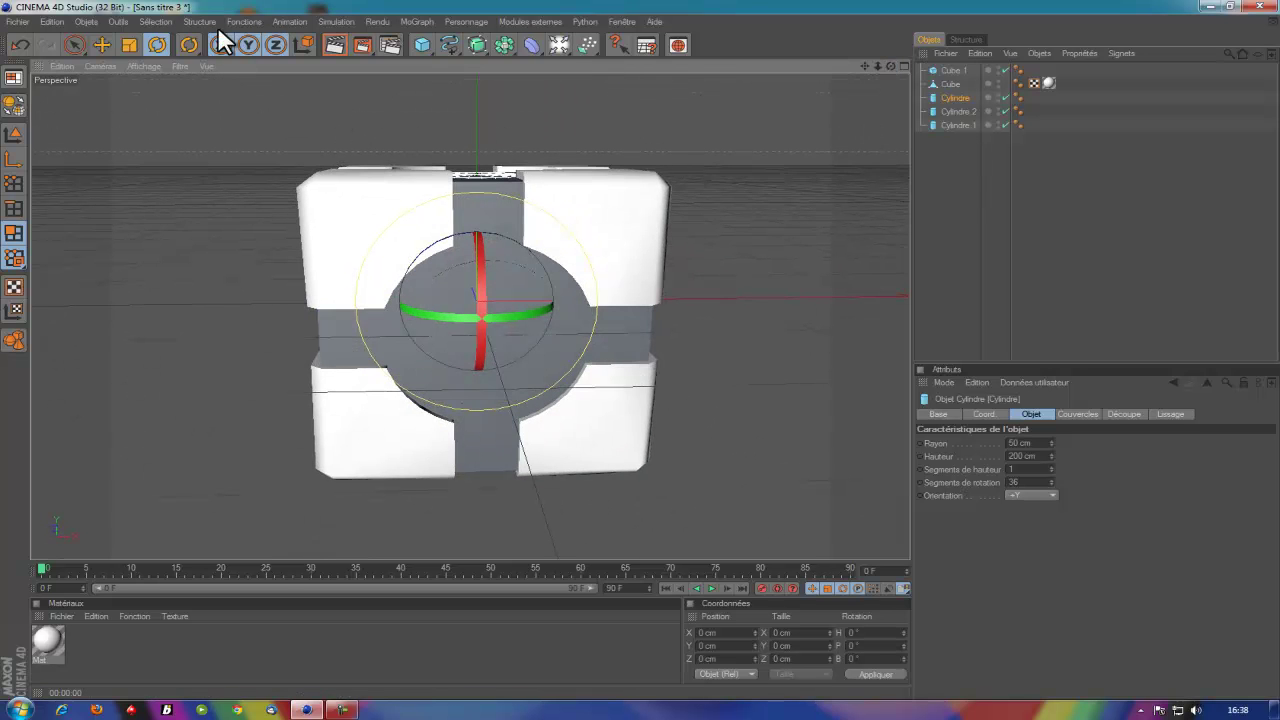
# Select all three cylinders and make them editable polygon objects
pyautogui.click(74, 44)
pyautogui.moveTo(955, 97)
pyautogui.mouseDown()
pyautogui.moveTo(952, 128)
pyautogui.moveTo(966, 137)
pyautogui.mouseUp()
pyautogui.press('c')
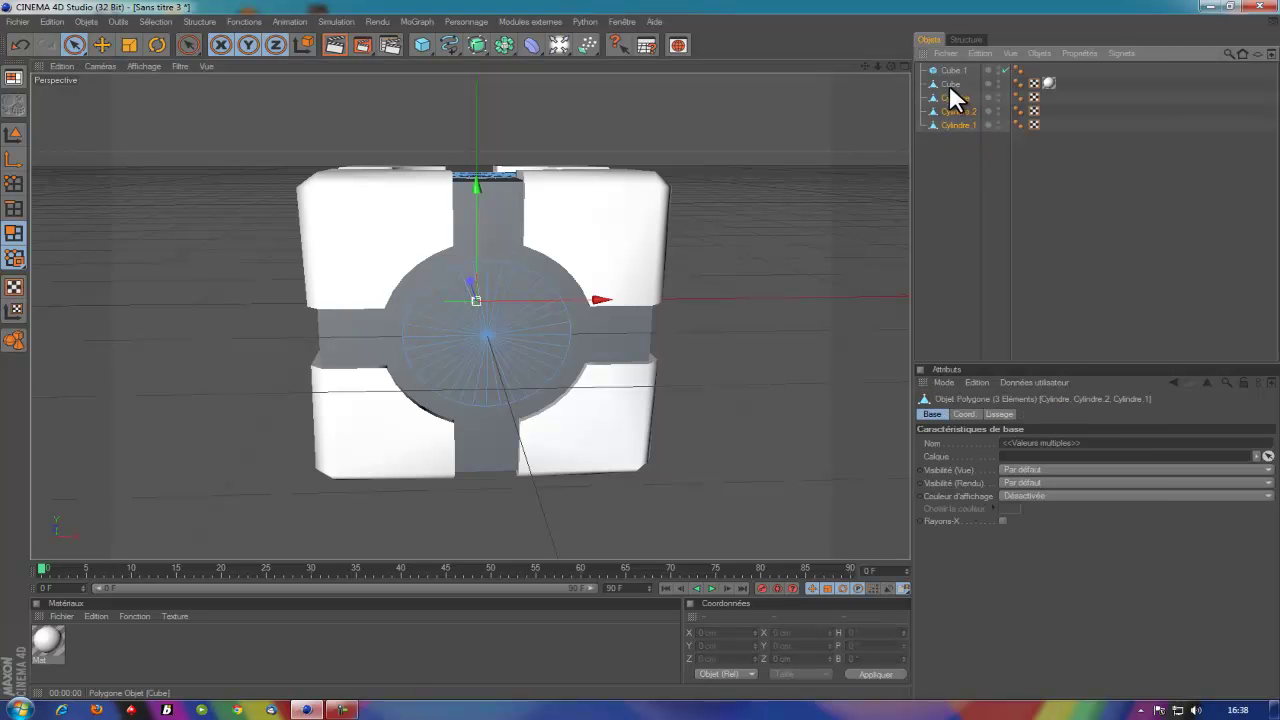
pyautogui.rightClick(962, 111)
# Merge the cylinders into Cylindre.3, add a Boolean object, and move the Cube into it
pyautogui.click(1023, 397)
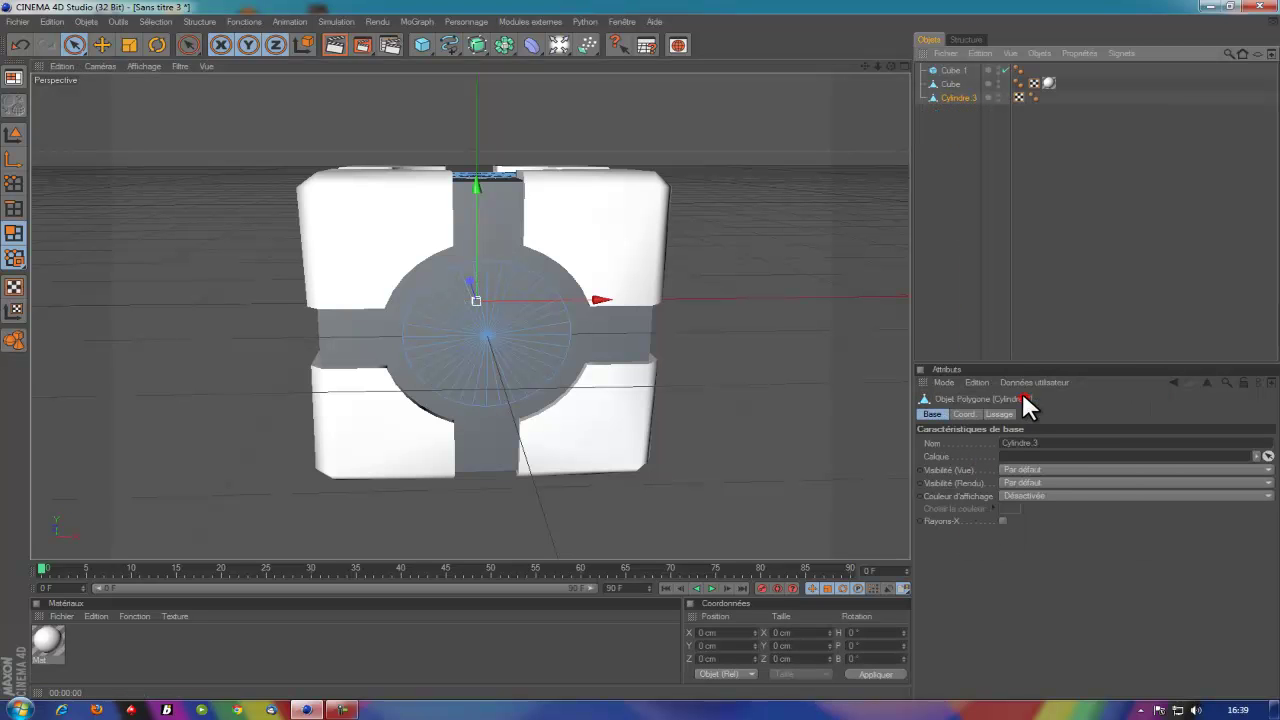
pyautogui.click(494, 42)
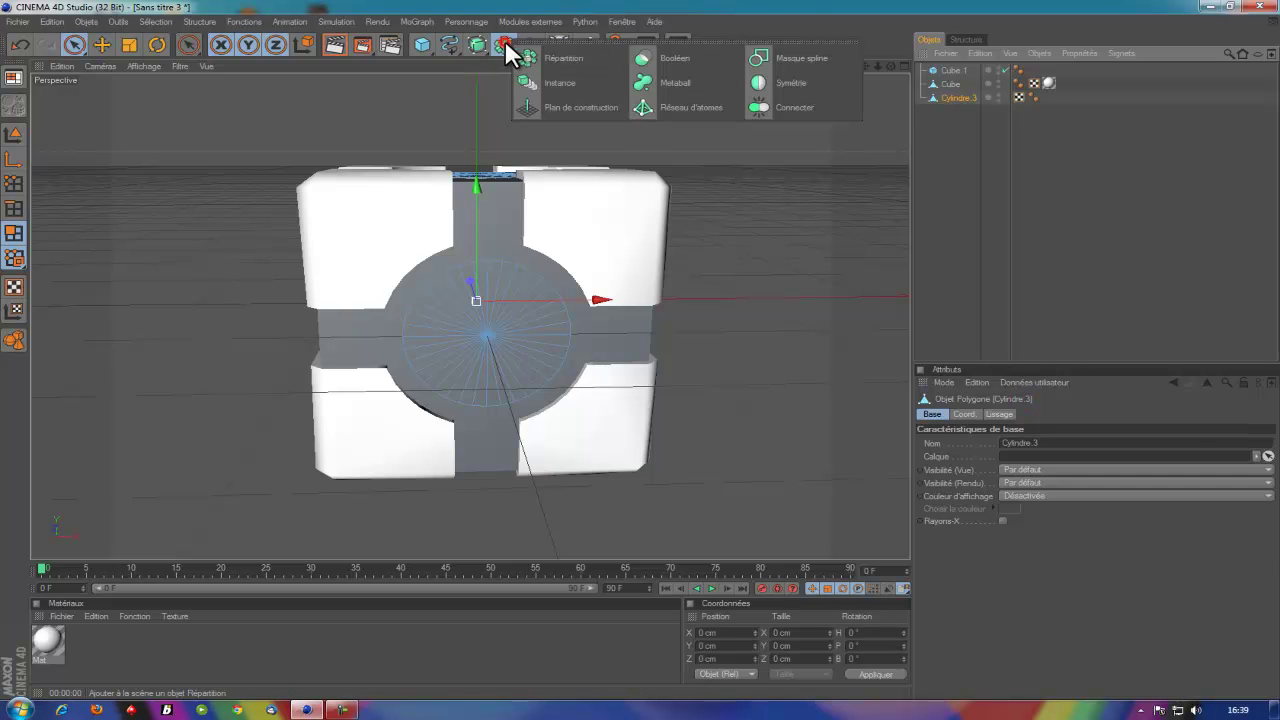
pyautogui.click(679, 56)
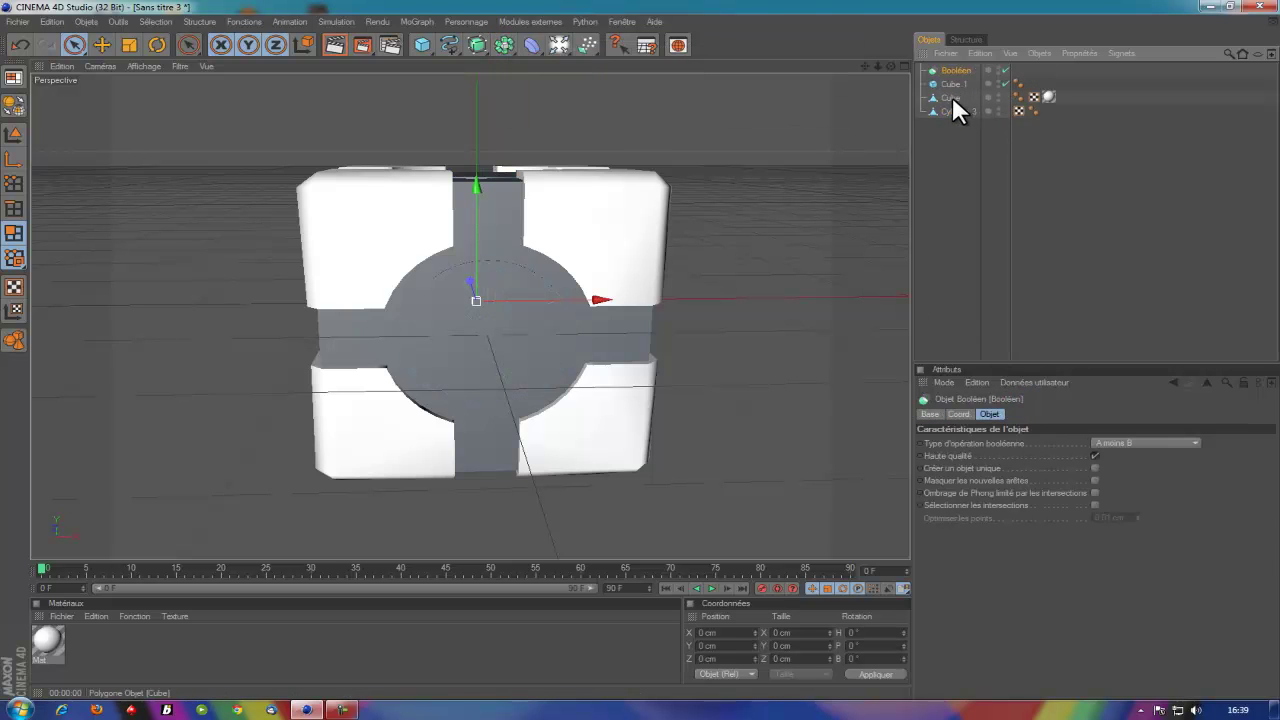
pyautogui.click(950, 97)
pyautogui.moveTo(951, 94); pyautogui.dragTo(954, 73)
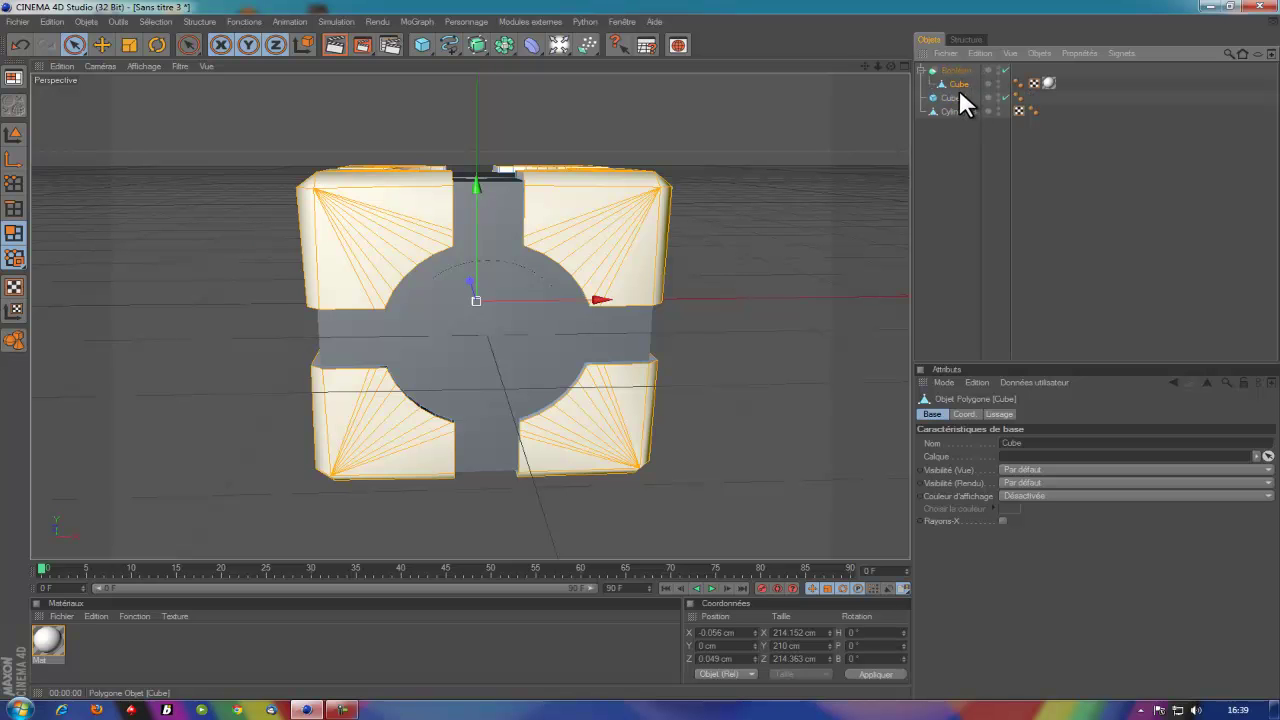
# Place Cylindre.3 under the Cube in the Boolean and convert the Boolean to editable geometry
pyautogui.click(957, 97)
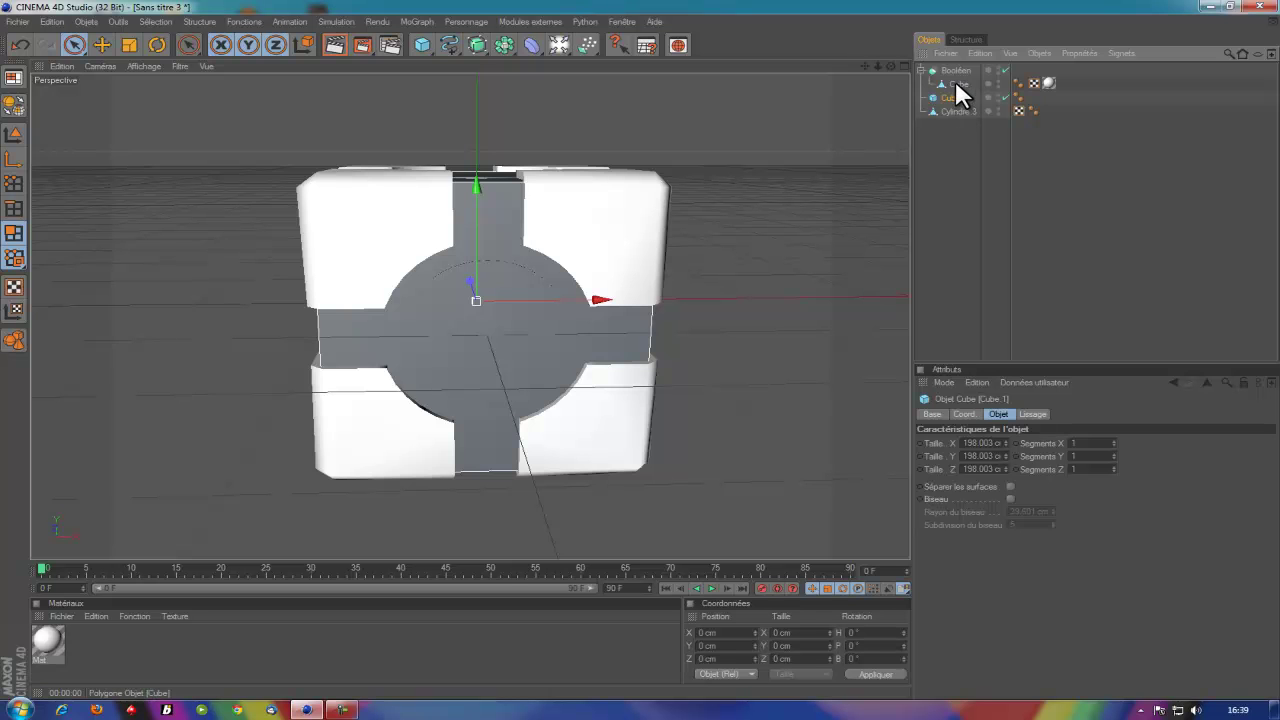
pyautogui.click(955, 82)
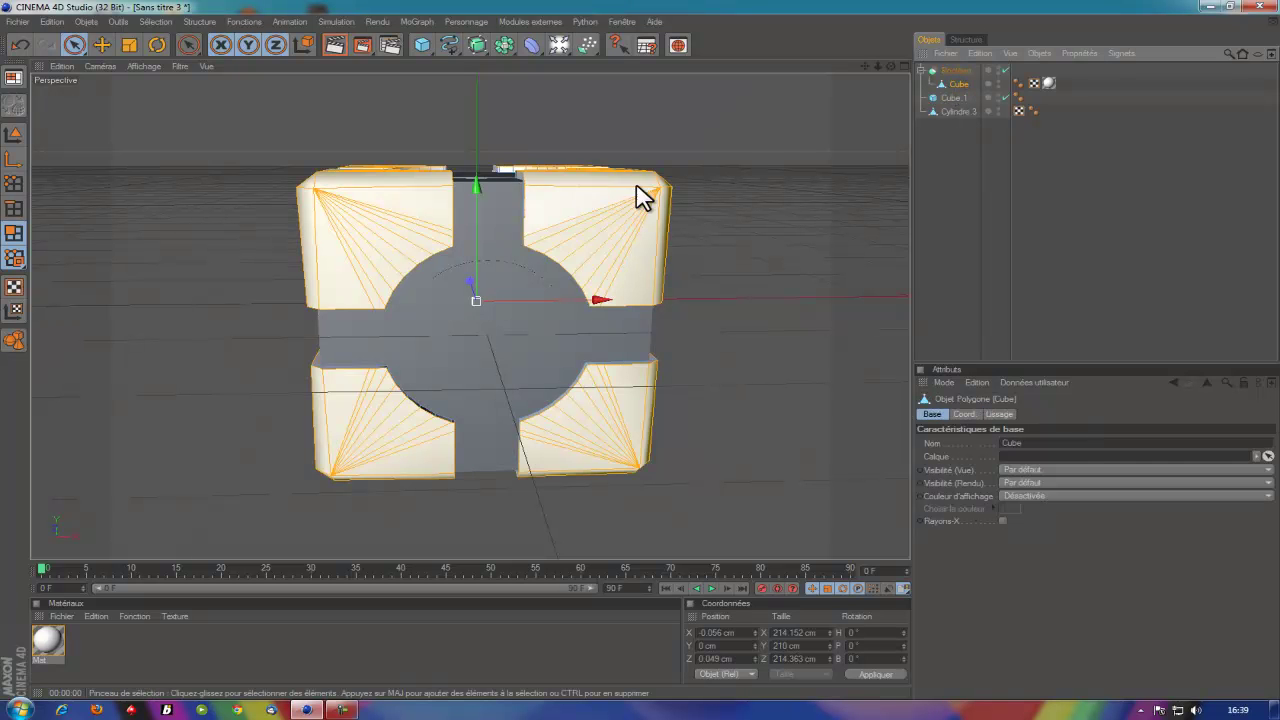
pyautogui.moveTo(957, 108); pyautogui.dragTo(956, 82)
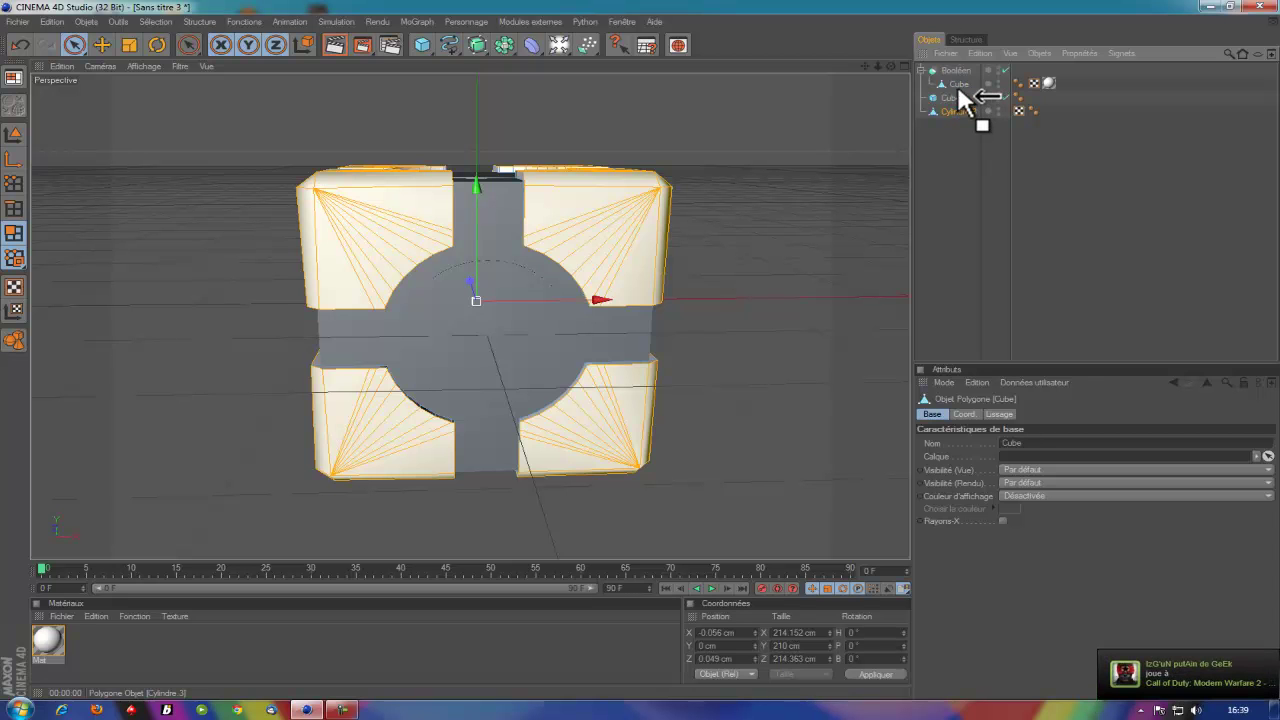
pyautogui.moveTo(956, 82); pyautogui.dragTo(956, 84)
pyautogui.click(920, 70)
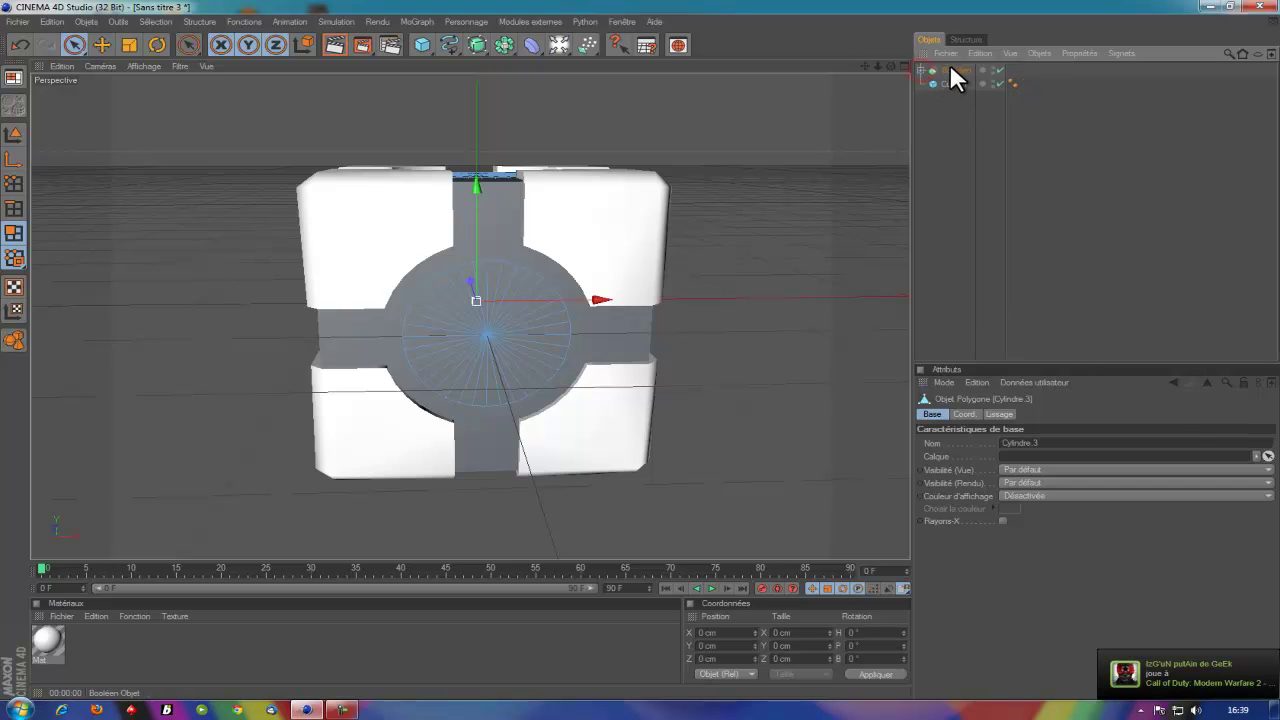
pyautogui.click(951, 69)
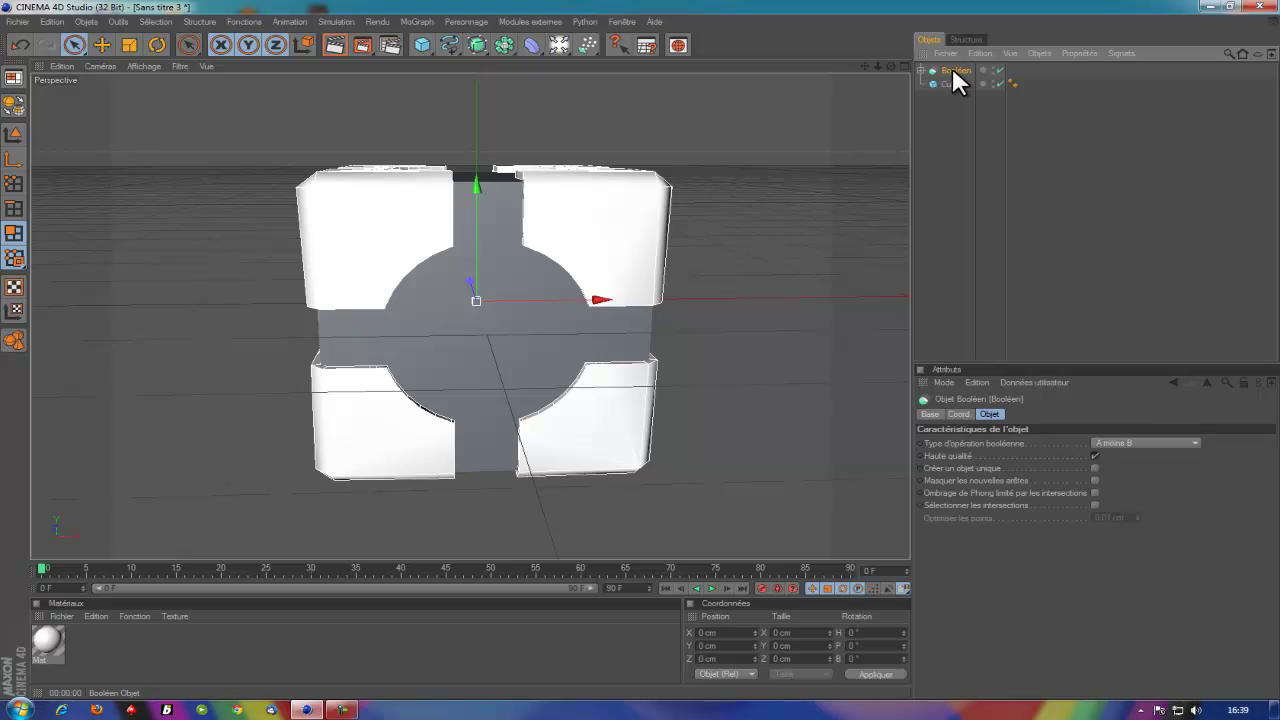
pyautogui.press('c')
# Move Cube.1 into the Booléen group, then remove the group container with Shift+G
pyautogui.click(921, 69)
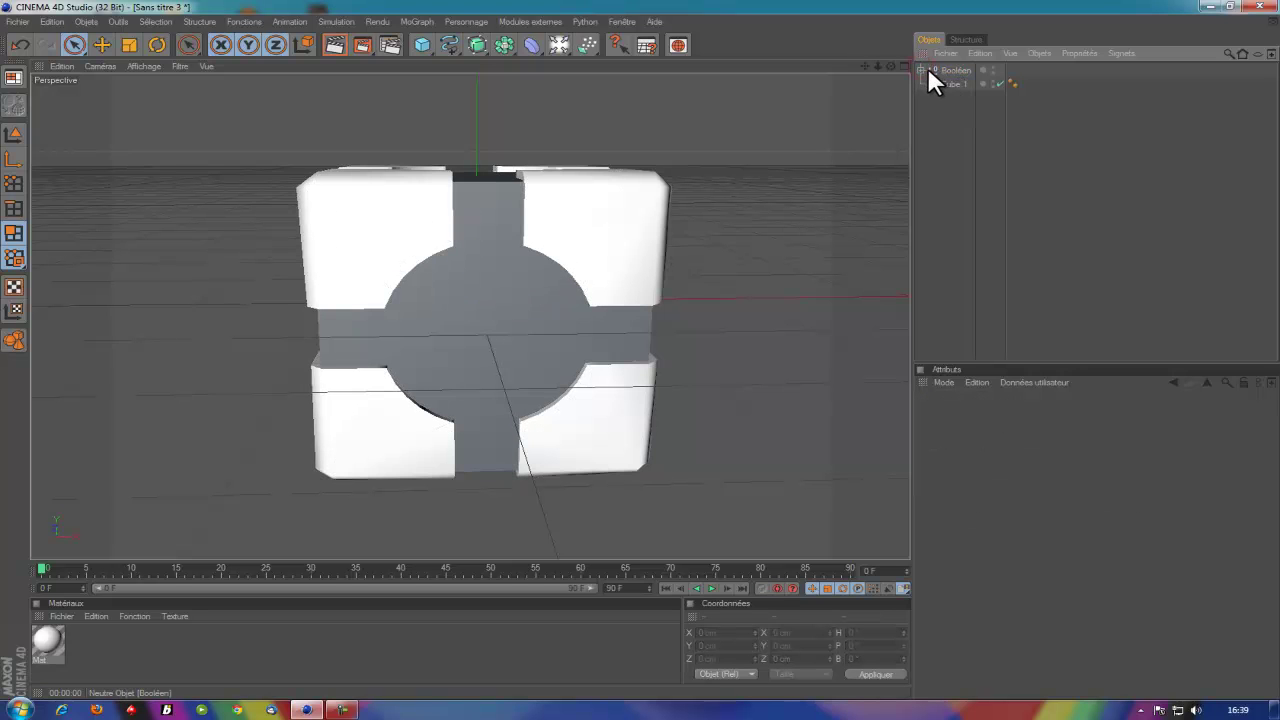
pyautogui.click(921, 70)
pyautogui.click(950, 84)
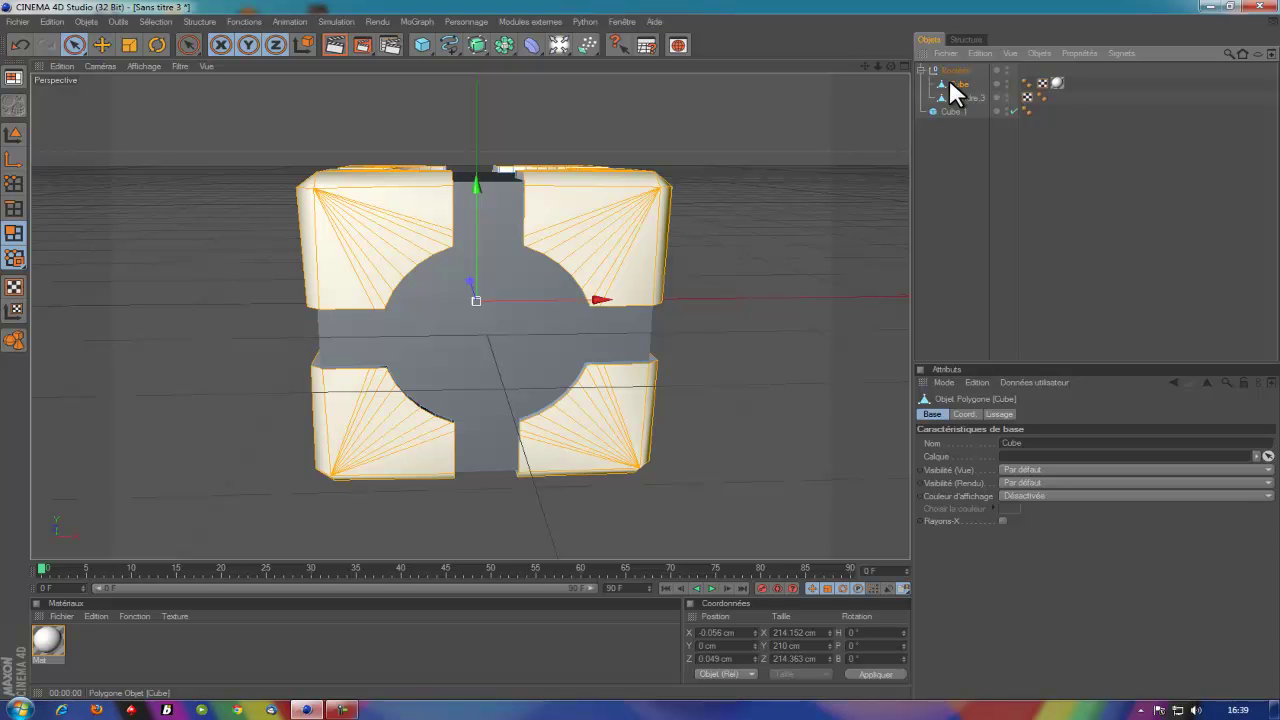
pyautogui.click(957, 97)
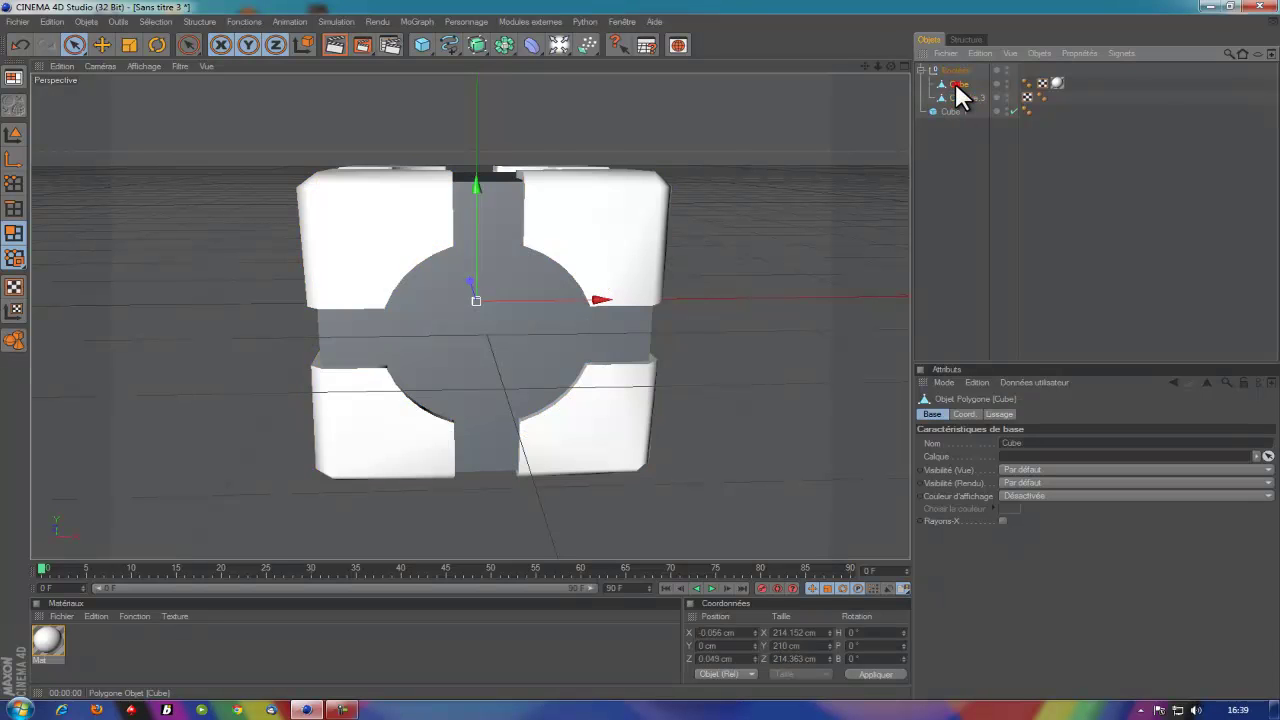
pyautogui.click(957, 86)
pyautogui.click(952, 111)
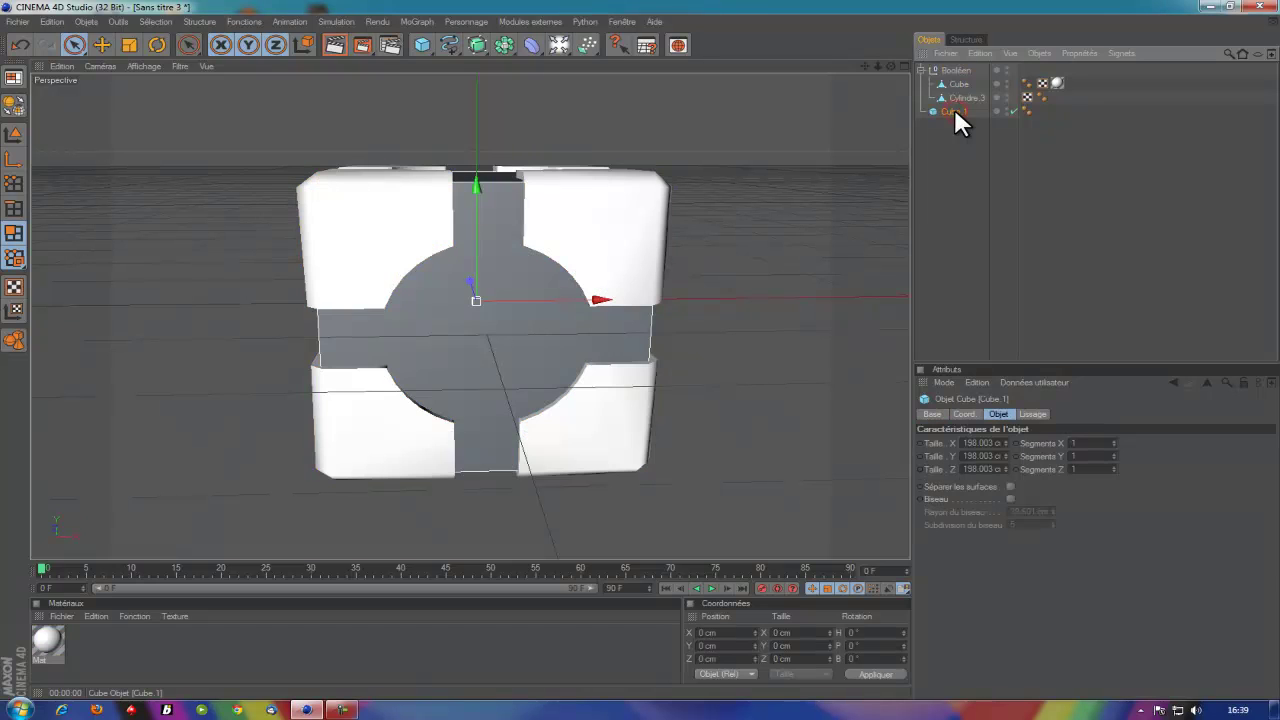
pyautogui.moveTo(954, 86); pyautogui.dragTo(930, 72)
pyautogui.click(940, 70)
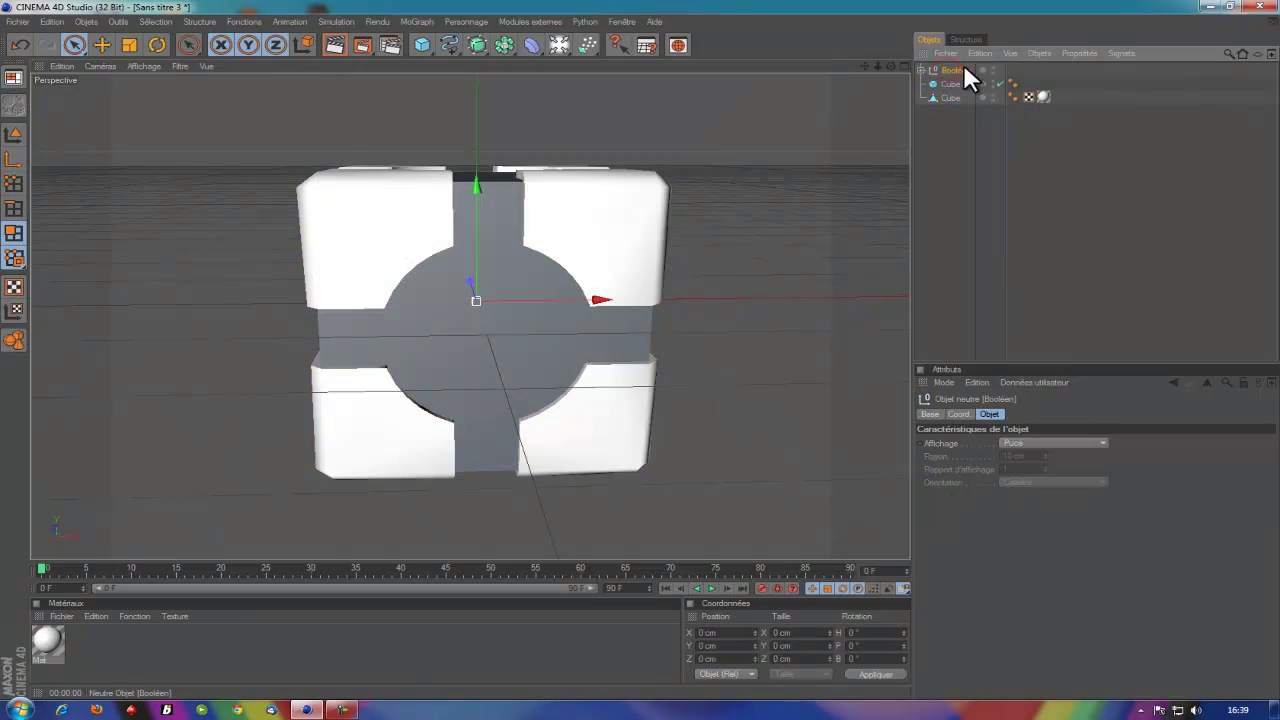
pyautogui.hotkey('shift', 'g')
pyautogui.moveTo(889, 65)
pyautogui.mouseDown()
pyautogui.moveTo(633, 359)
pyautogui.moveTo(697, 56)
pyautogui.mouseUp()
# Render the active view to preview the cut cube
pyautogui.click(335, 45)
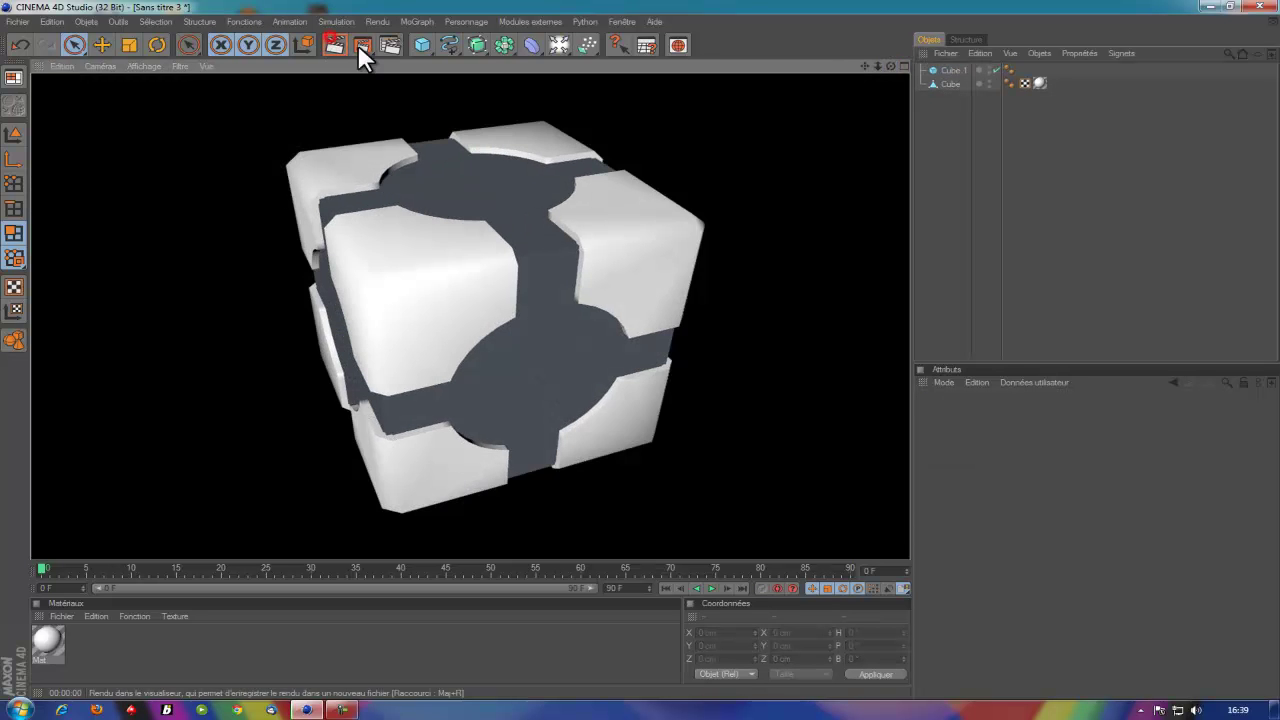
pyautogui.click(966, 220)
pyautogui.click(941, 83)
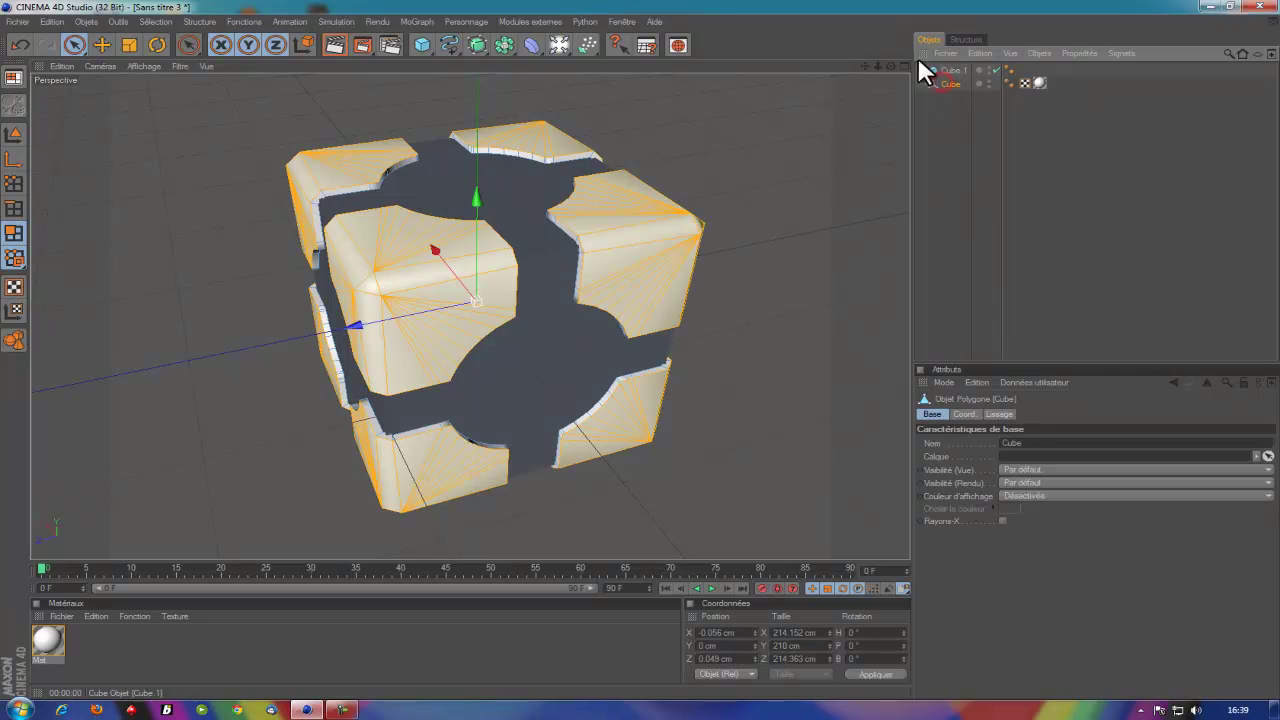
pyautogui.click(949, 70)
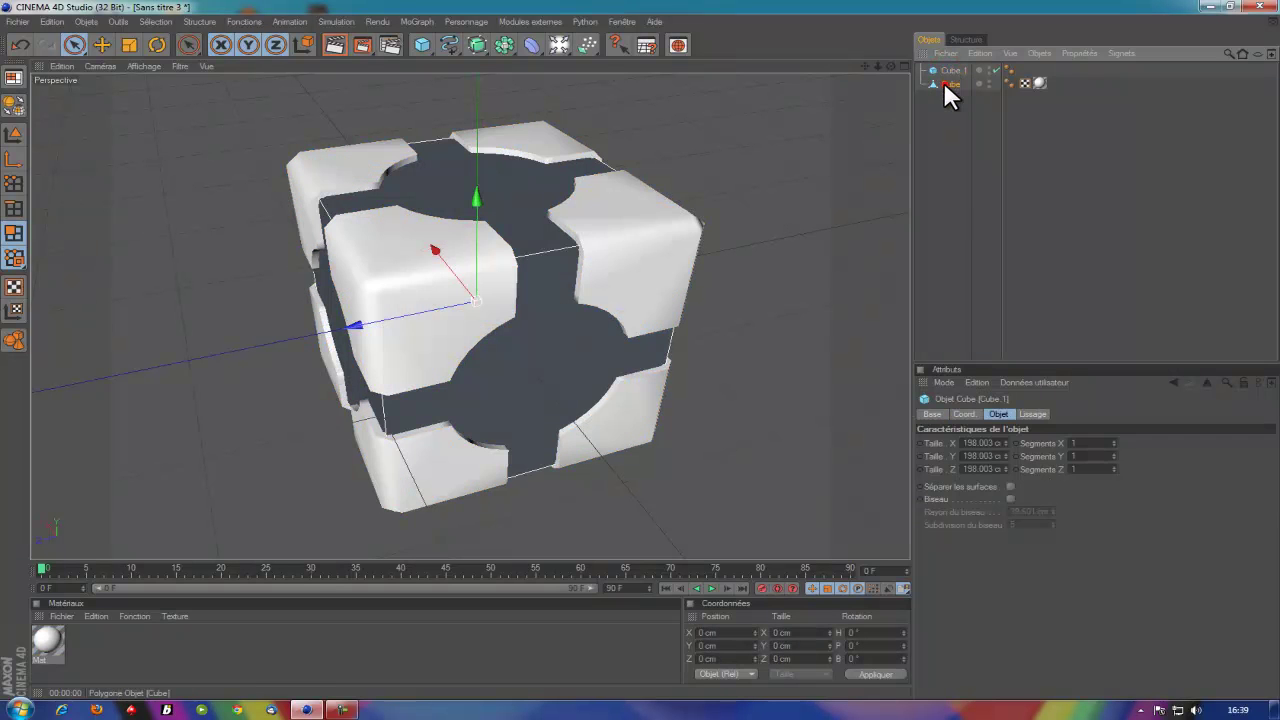
pyautogui.click(448, 190)
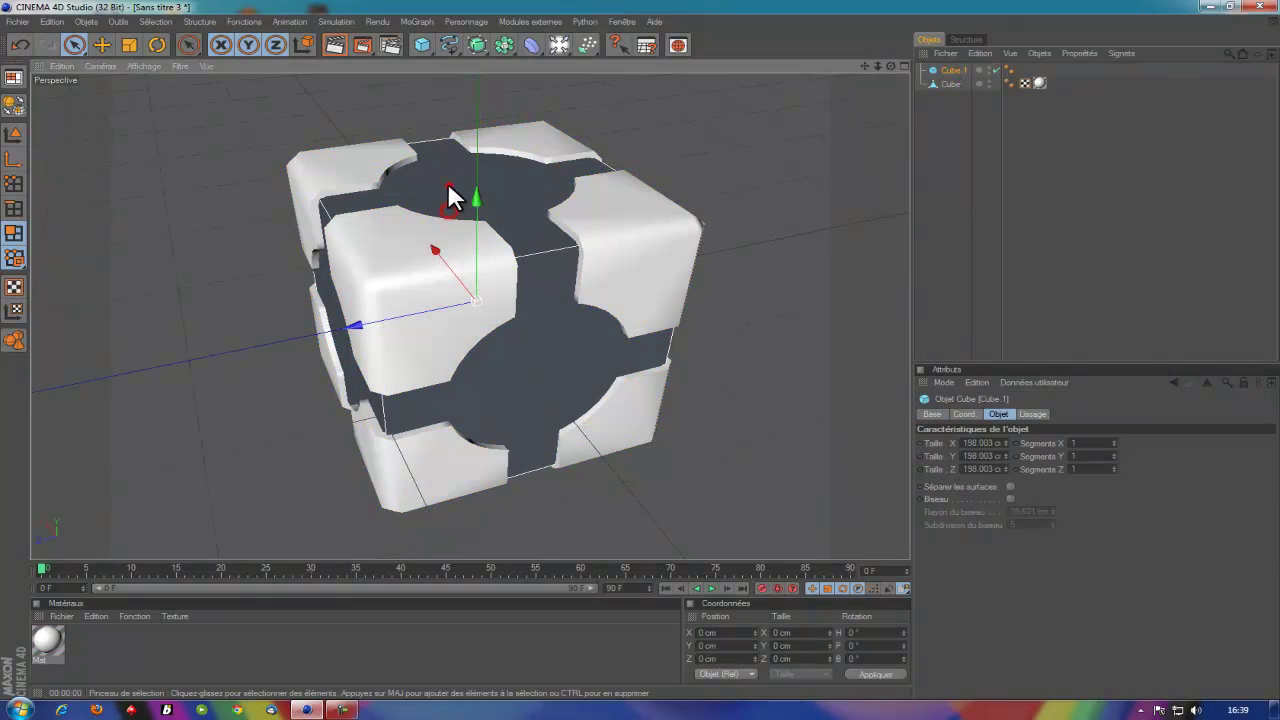
# Undo back to the uncut cube and the three separate cylinders
pyautogui.click(16, 46)
pyautogui.click(16, 46)
pyautogui.click(16, 46)
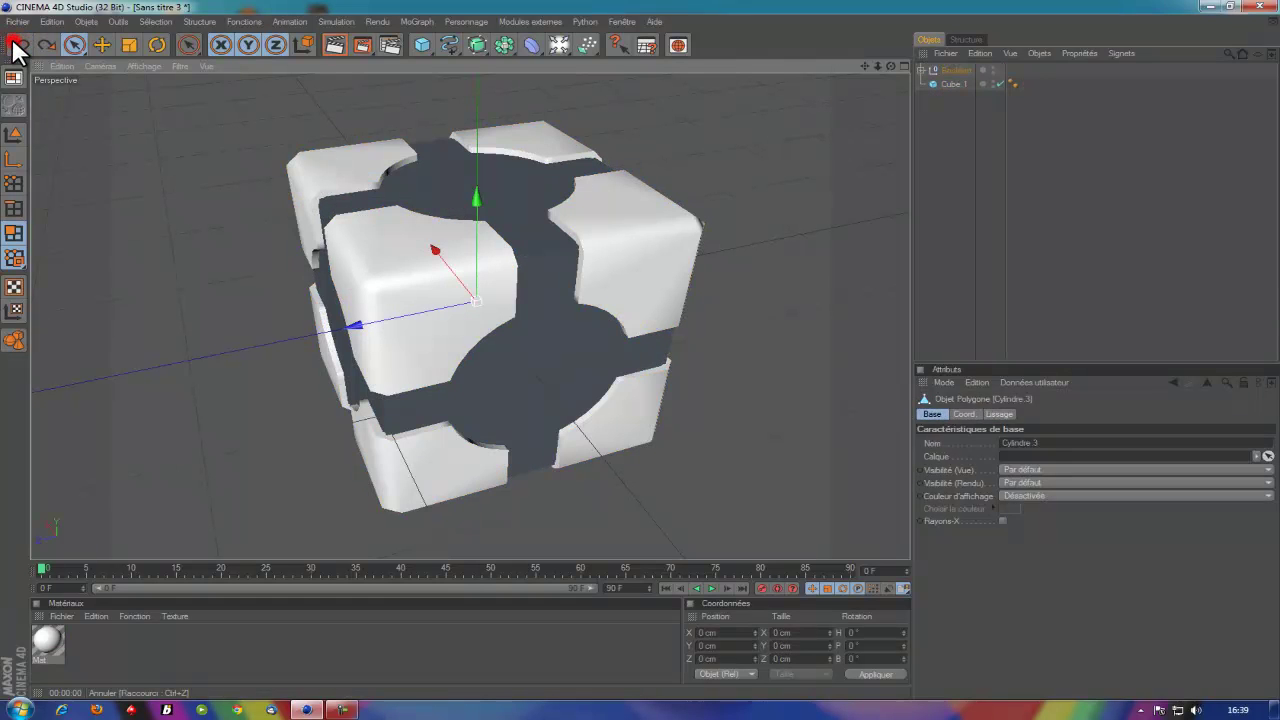
pyautogui.click(16, 46)
pyautogui.click(16, 46)
pyautogui.click(16, 46)
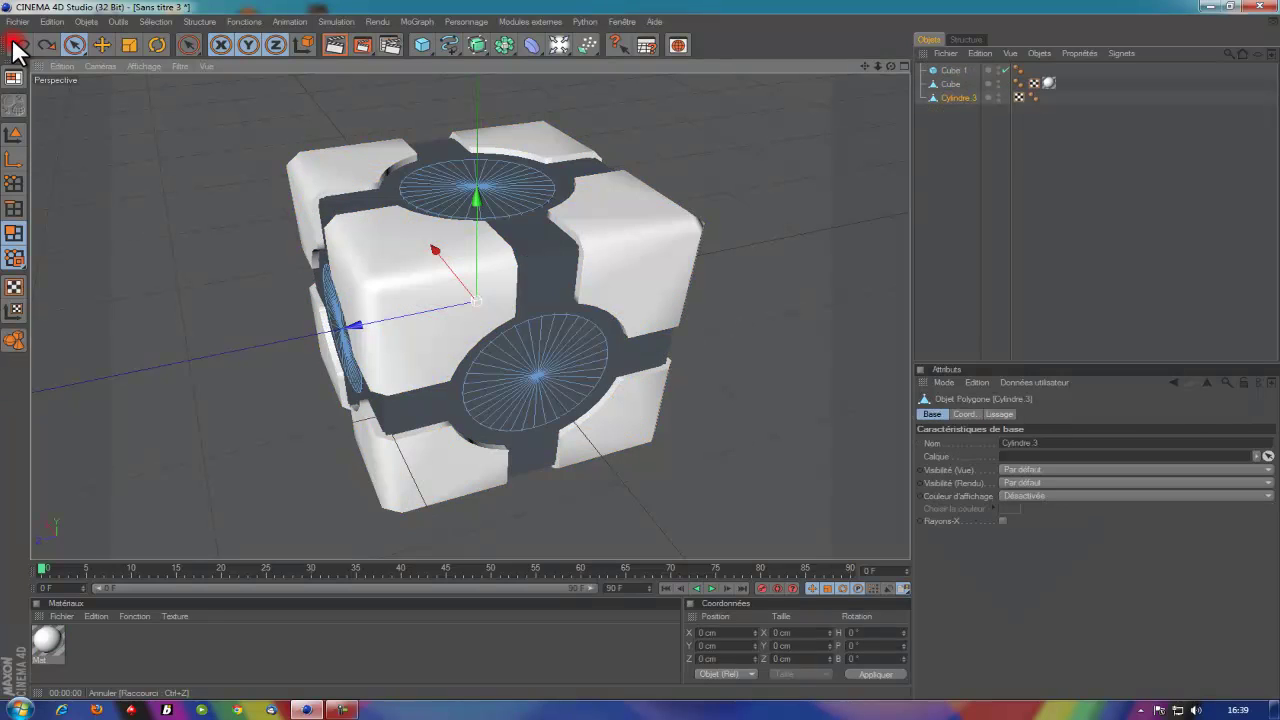
pyautogui.click(16, 46)
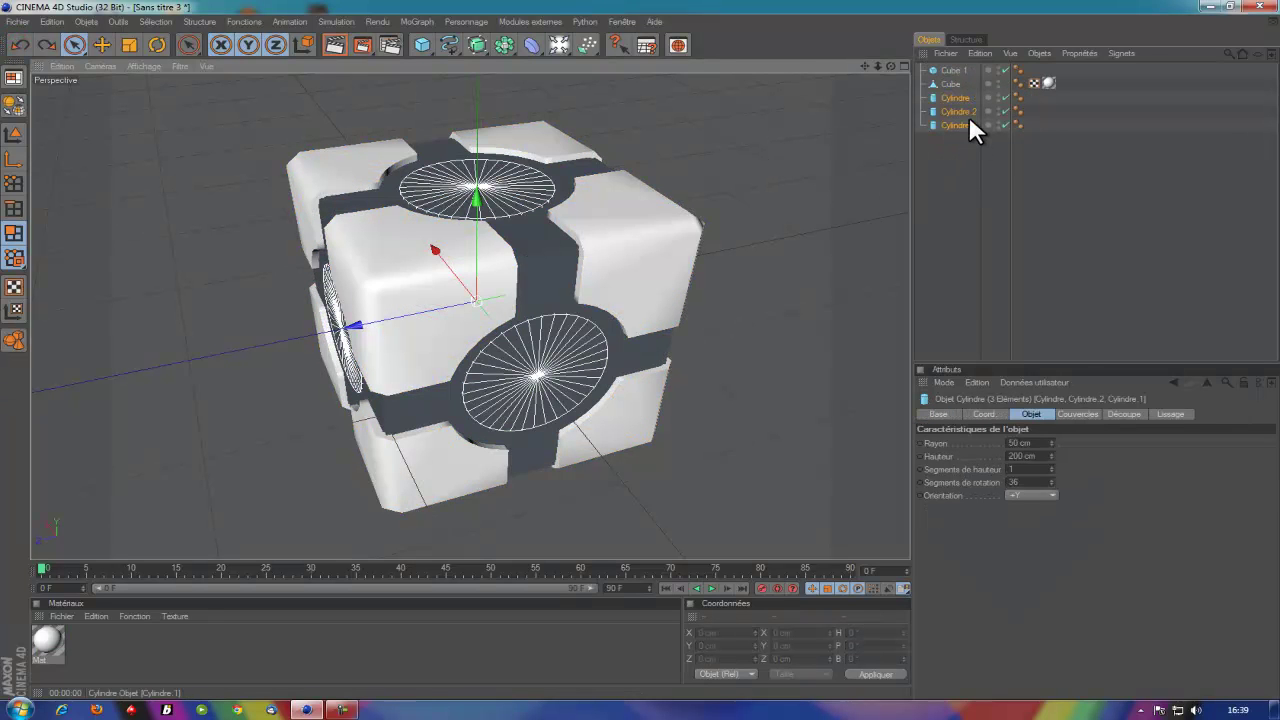
# Reorder the cylinders below the cube, merge them into editable Cylindre.3, and undo a stray Répartition
pyautogui.moveTo(960, 128); pyautogui.dragTo(962, 100)
pyautogui.moveTo(955, 92); pyautogui.dragTo(958, 100)
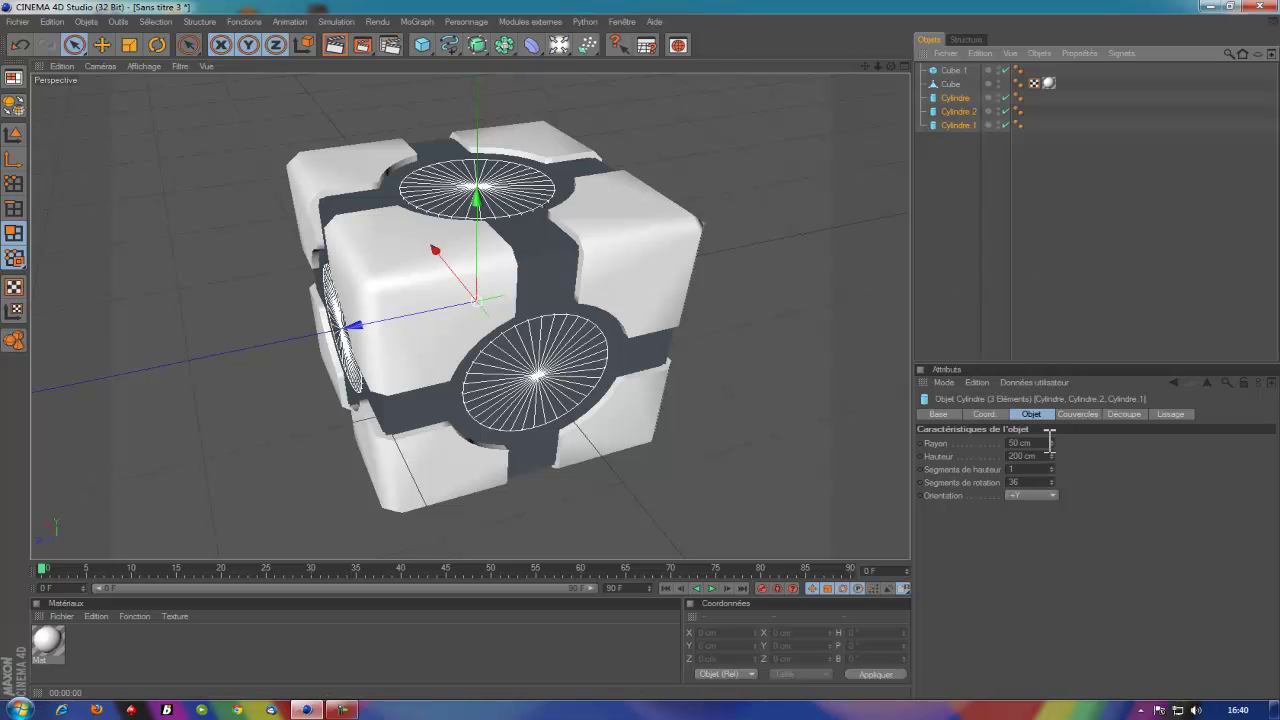
pyautogui.press('c')
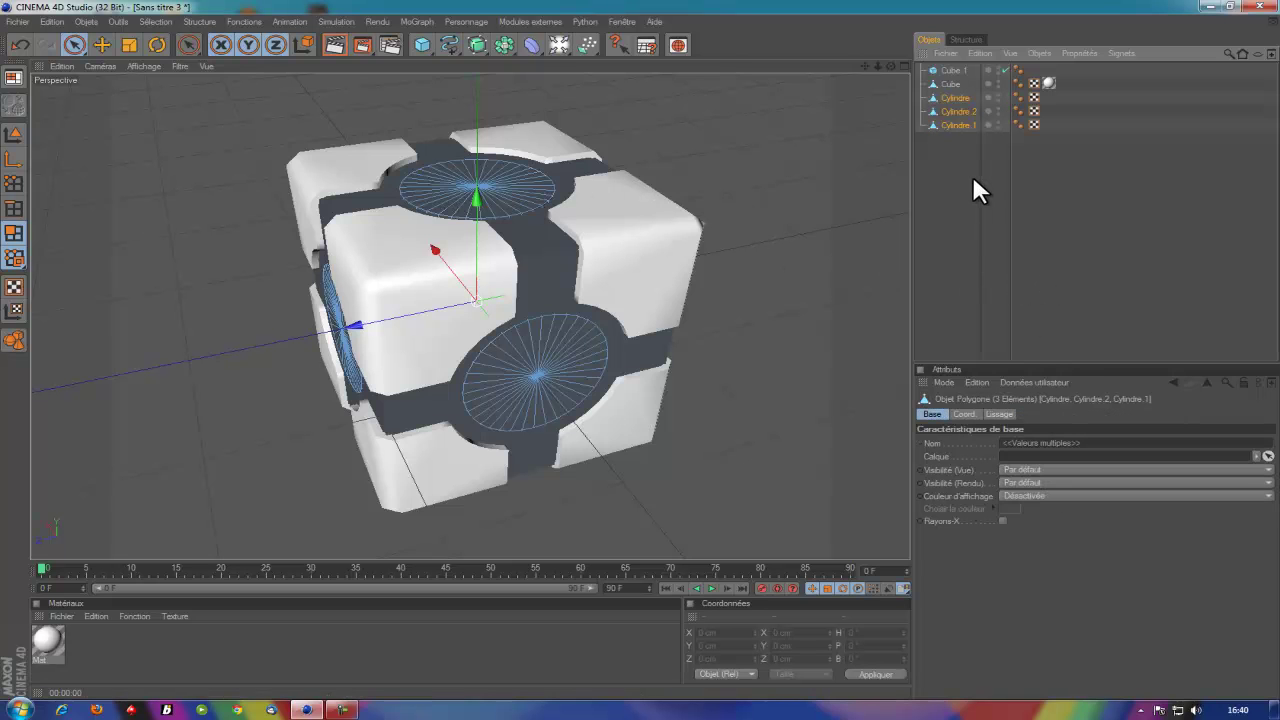
pyautogui.rightClick(954, 112)
pyautogui.click(1015, 398)
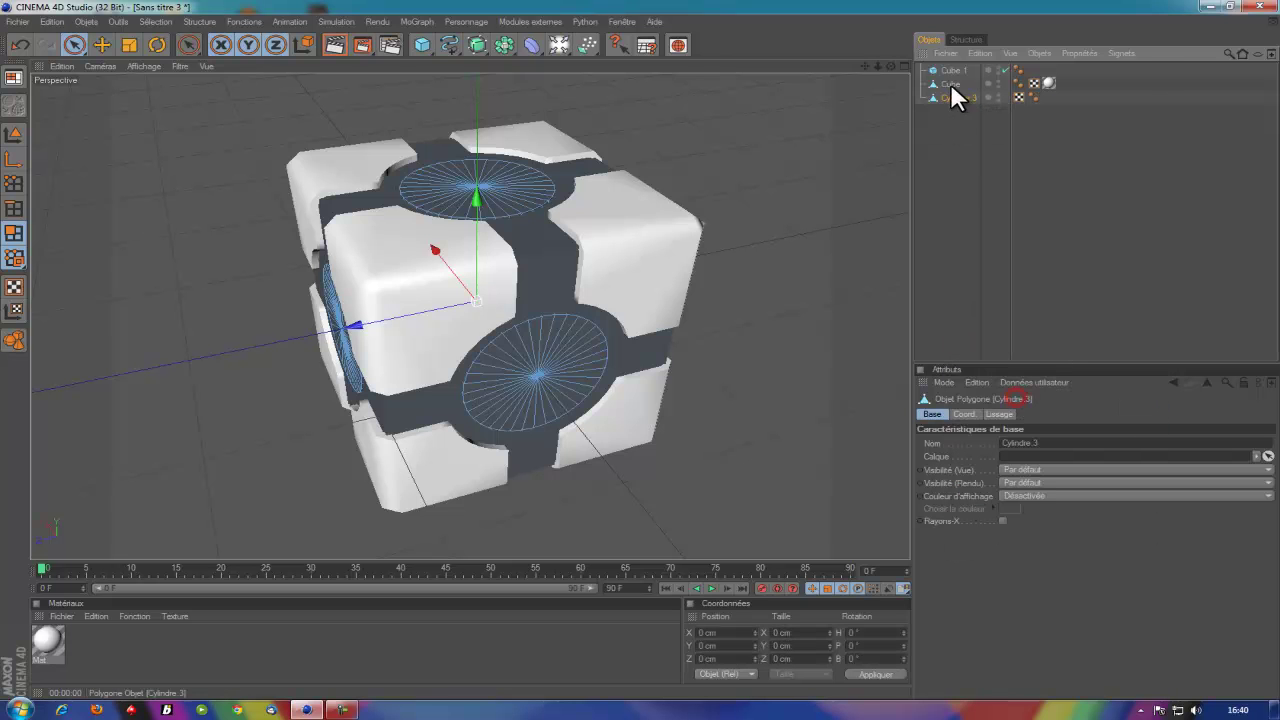
pyautogui.click(504, 44)
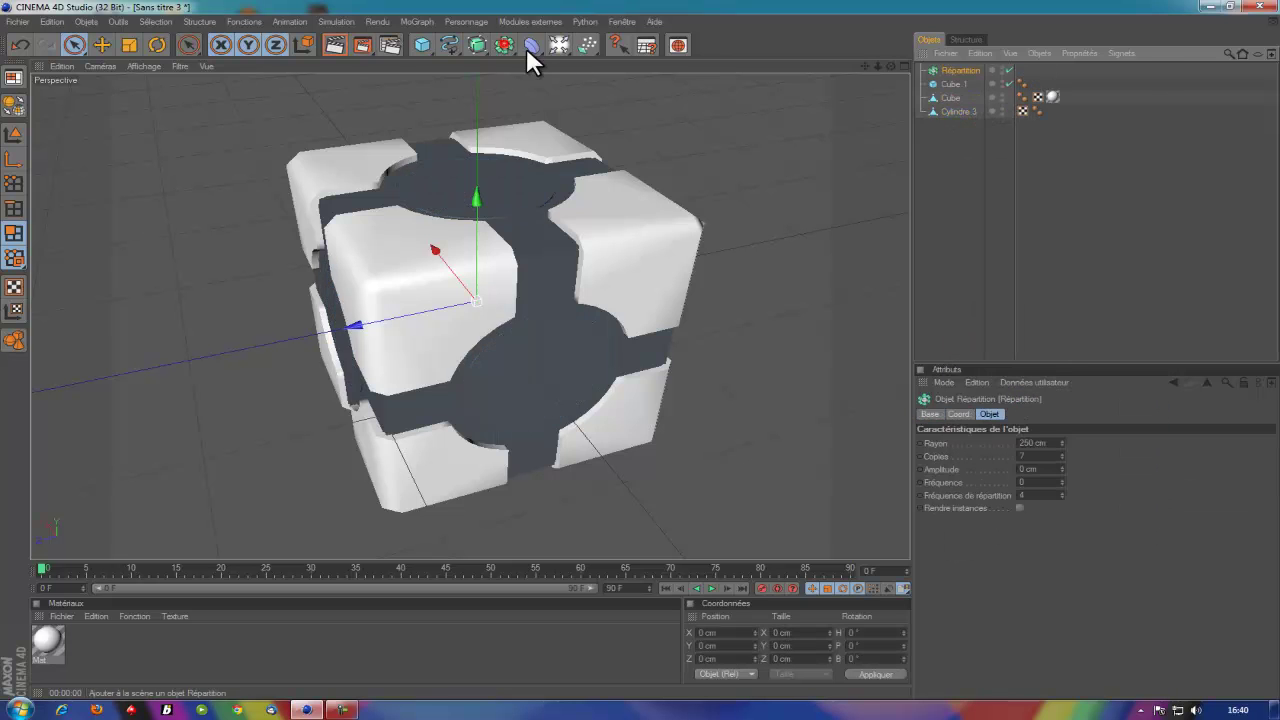
pyautogui.click(19, 44)
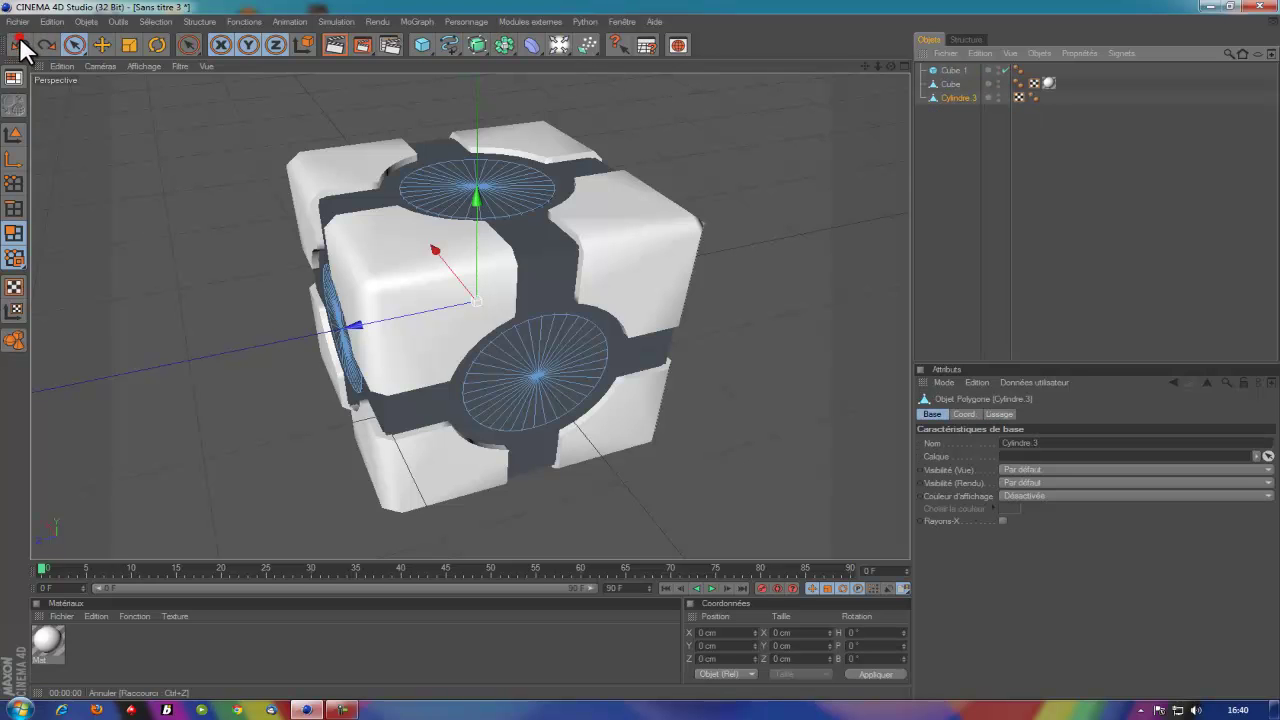
# Add a new Boolean object and pick out Cube 1 in the Object Manager
pyautogui.moveTo(499, 44); pyautogui.dragTo(580, 57)
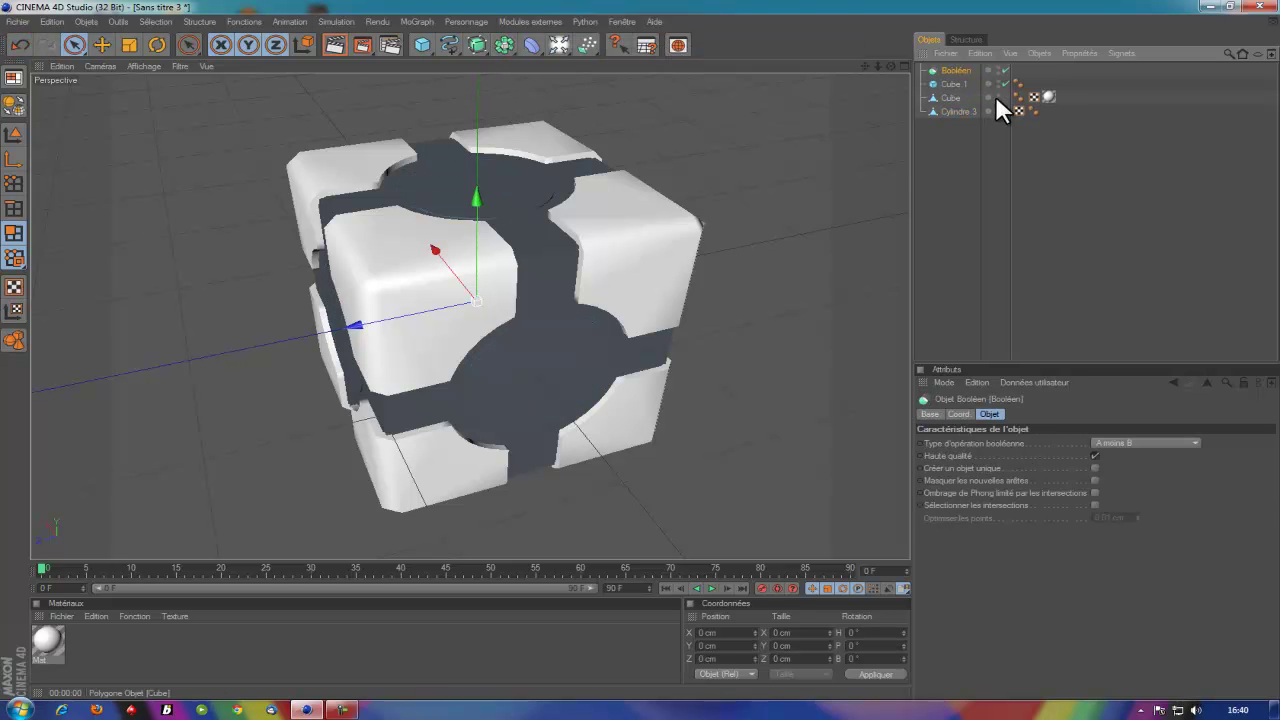
pyautogui.click(950, 84)
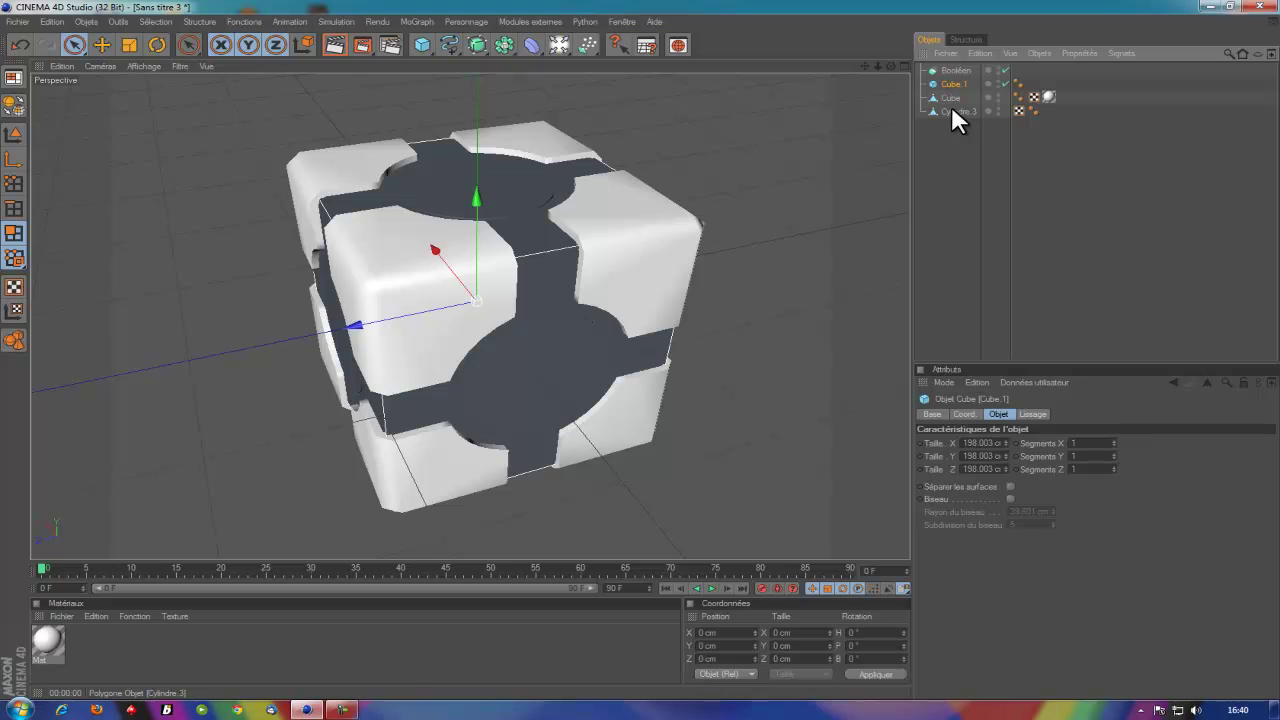
pyautogui.click(955, 110)
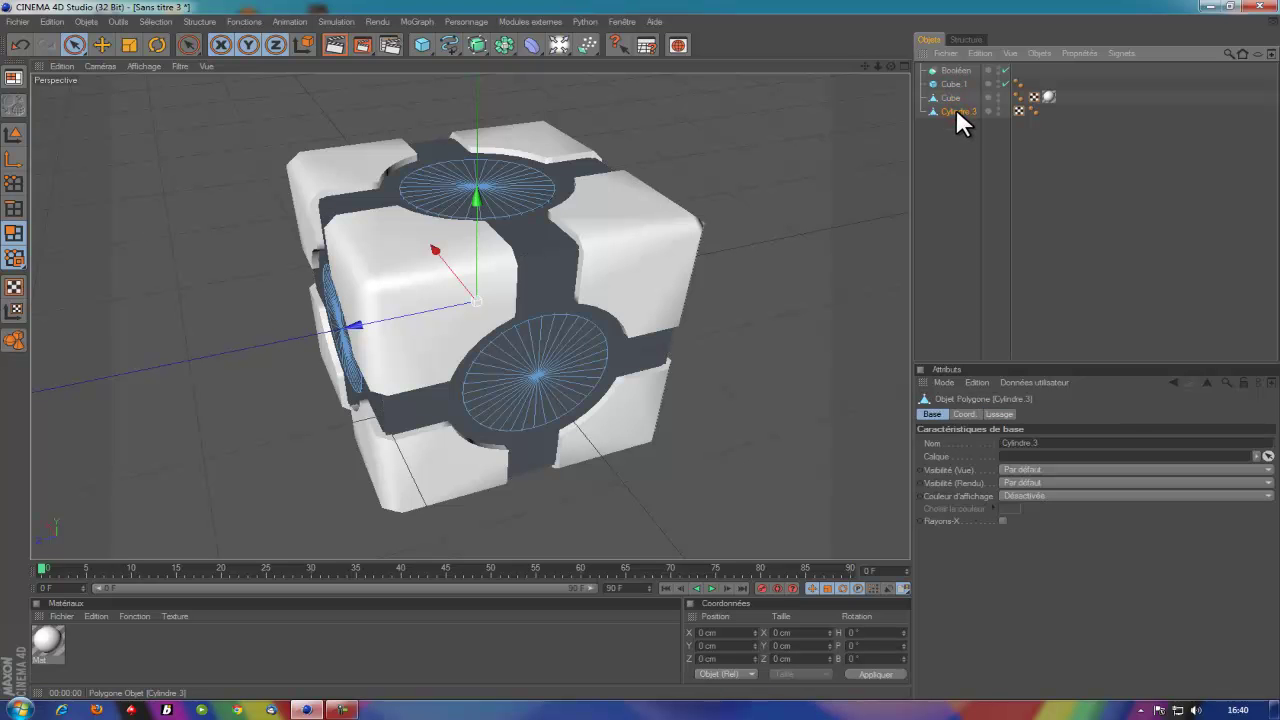
pyautogui.click(952, 98)
pyautogui.click(951, 85)
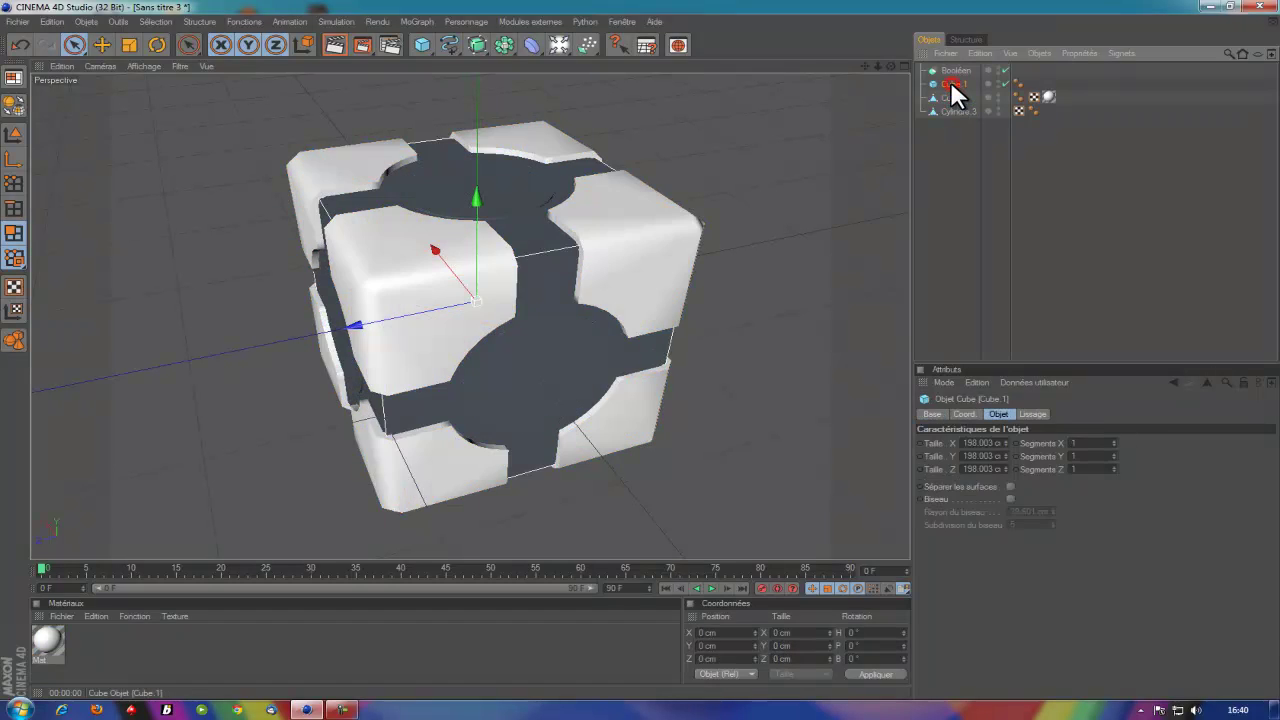
pyautogui.click(951, 96)
pyautogui.click(950, 86)
pyautogui.click(949, 97)
pyautogui.click(949, 86)
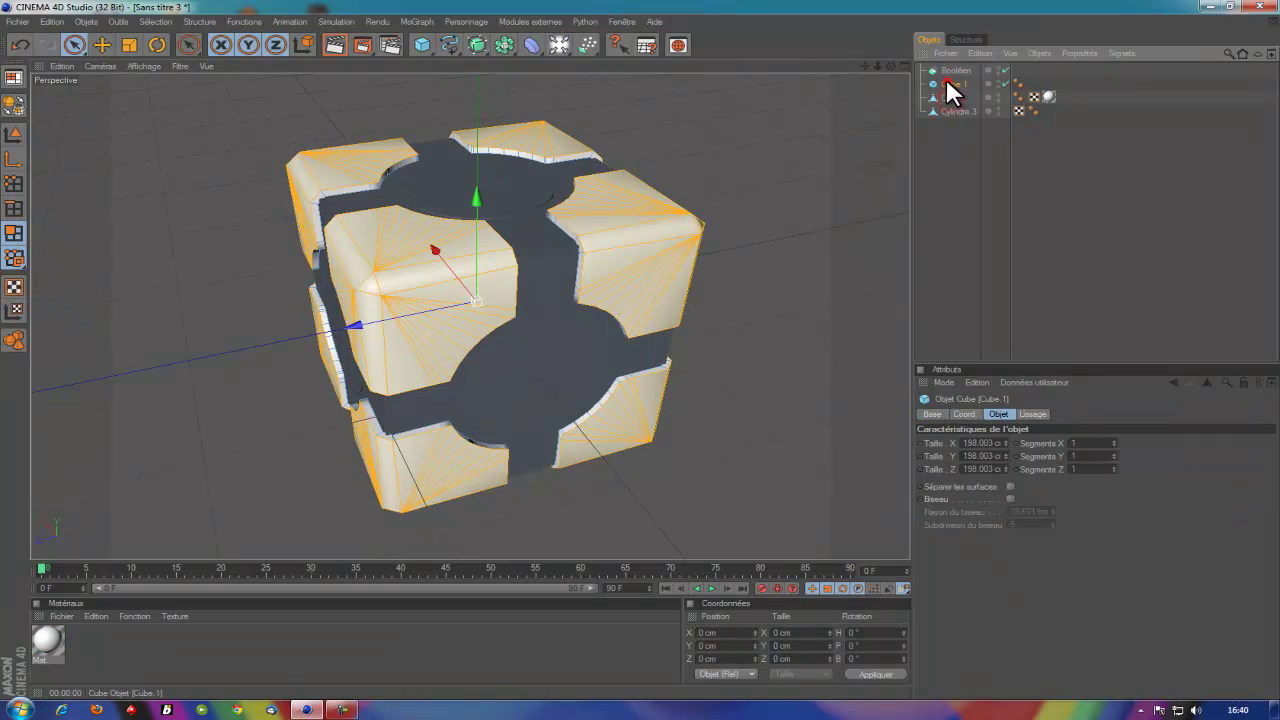
pyautogui.click(951, 97)
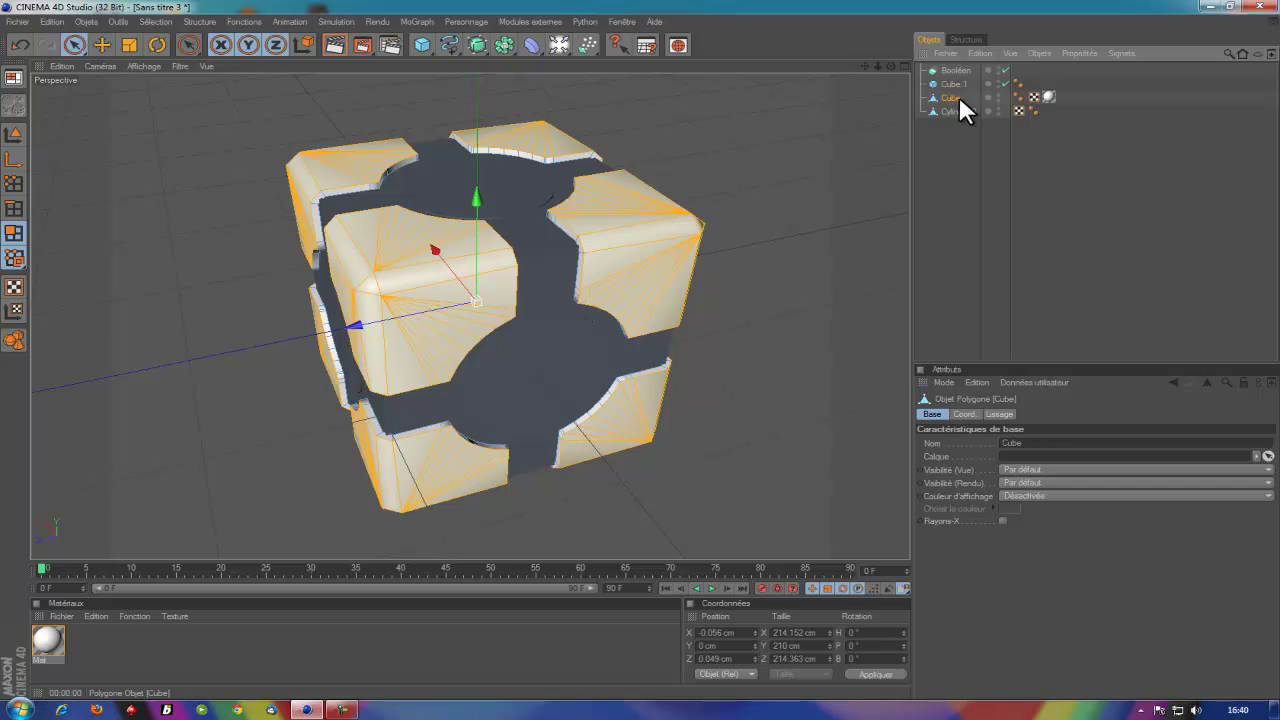
pyautogui.click(955, 84)
pyautogui.click(954, 96)
pyautogui.click(955, 85)
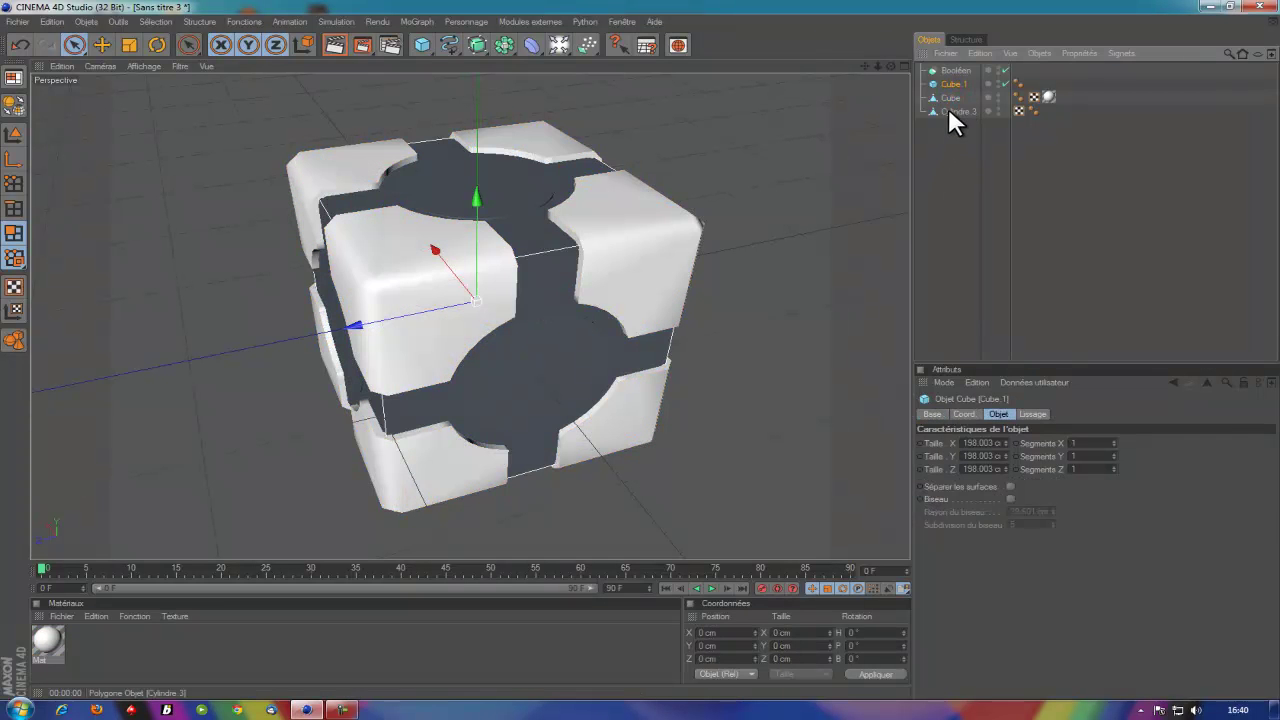
# Place Cube 1 inside the Boolean with Cylindre 3 beneath it as the cutter
pyautogui.moveTo(954, 84); pyautogui.dragTo(953, 66)
pyautogui.moveTo(959, 112); pyautogui.dragTo(965, 85)
pyautogui.moveTo(964, 88); pyautogui.dragTo(964, 88)
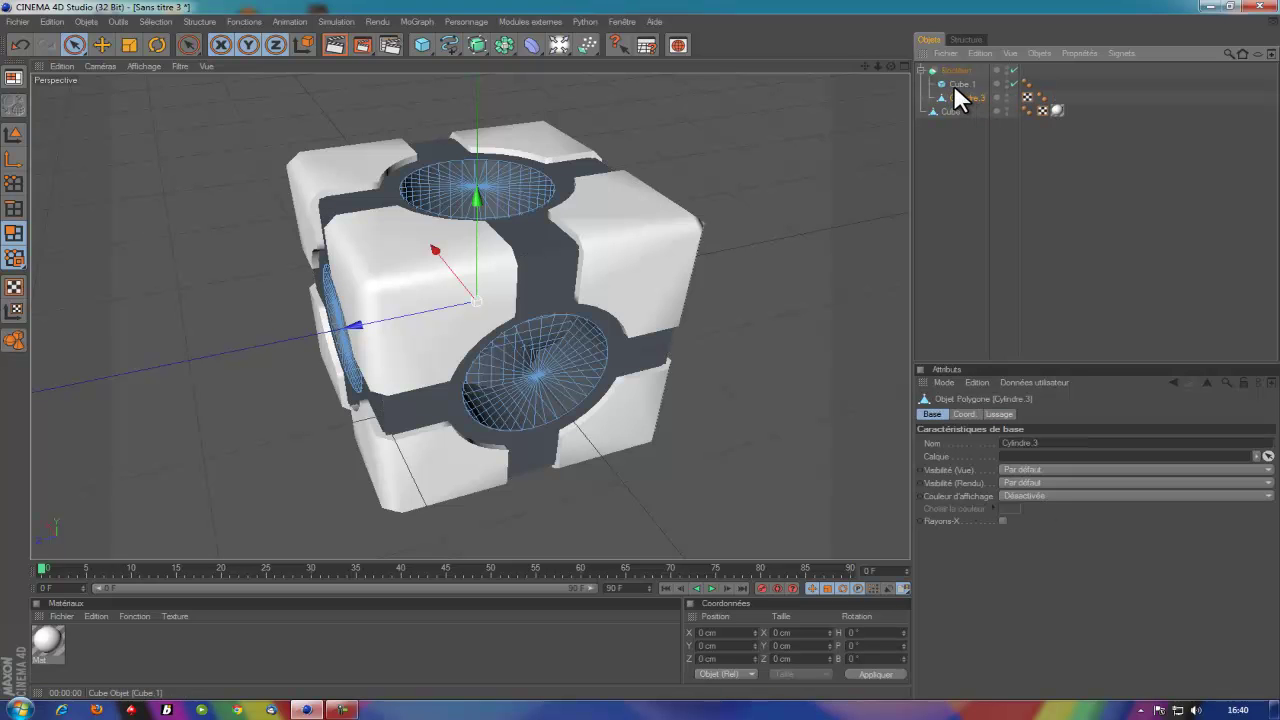
# Convert Booléen to geometry, pull Cube 1 out, and delete the leftover Booléen null and cylinder
pyautogui.click(922, 70)
pyautogui.click(940, 70)
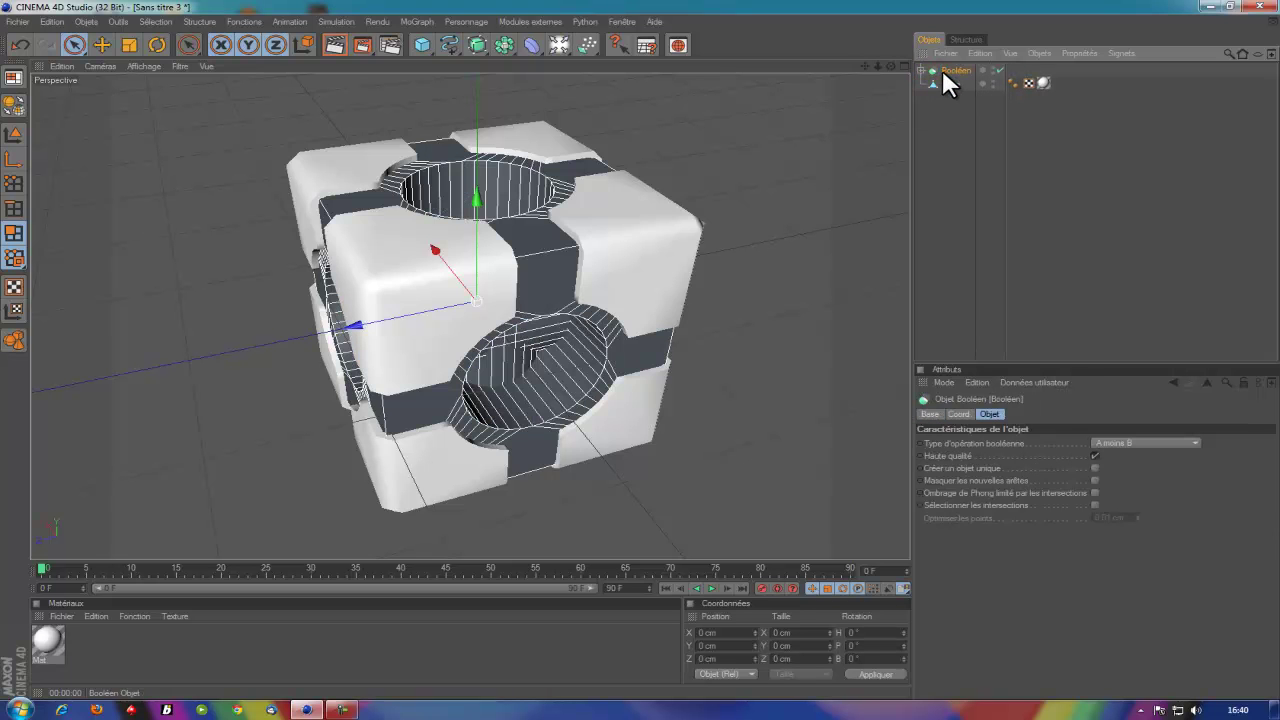
pyautogui.press('c')
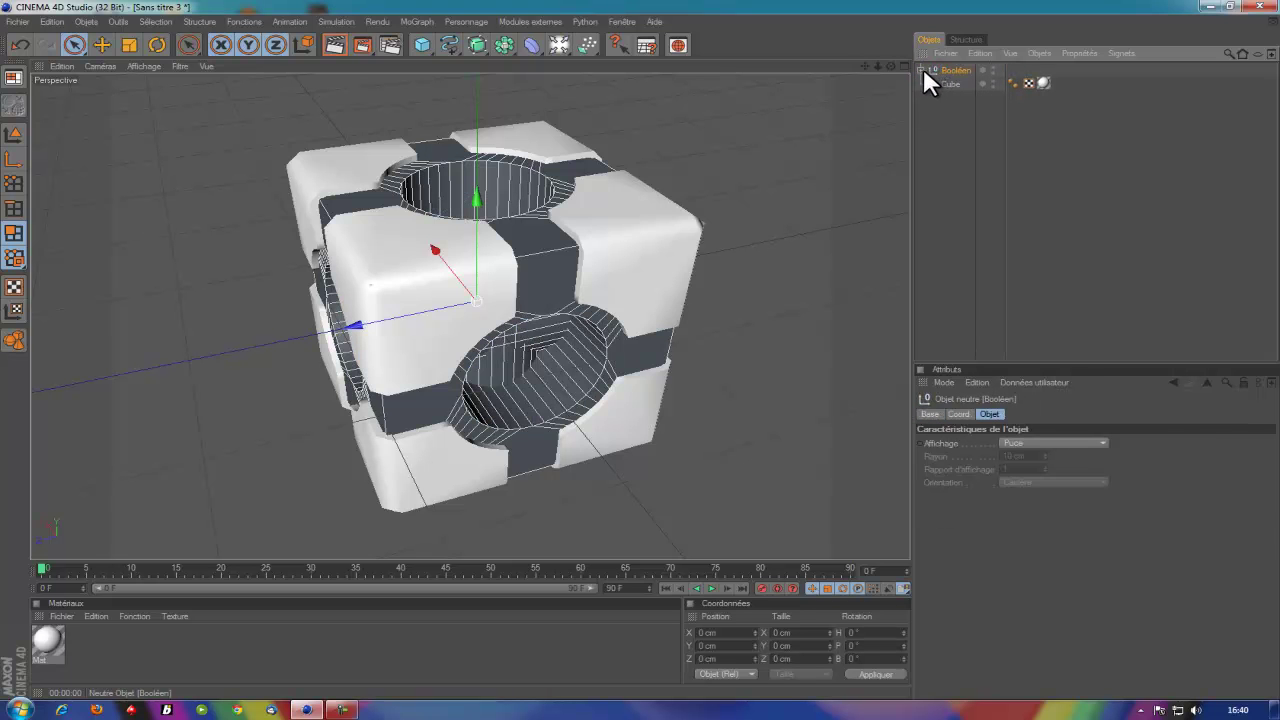
pyautogui.click(921, 70)
pyautogui.click(957, 83)
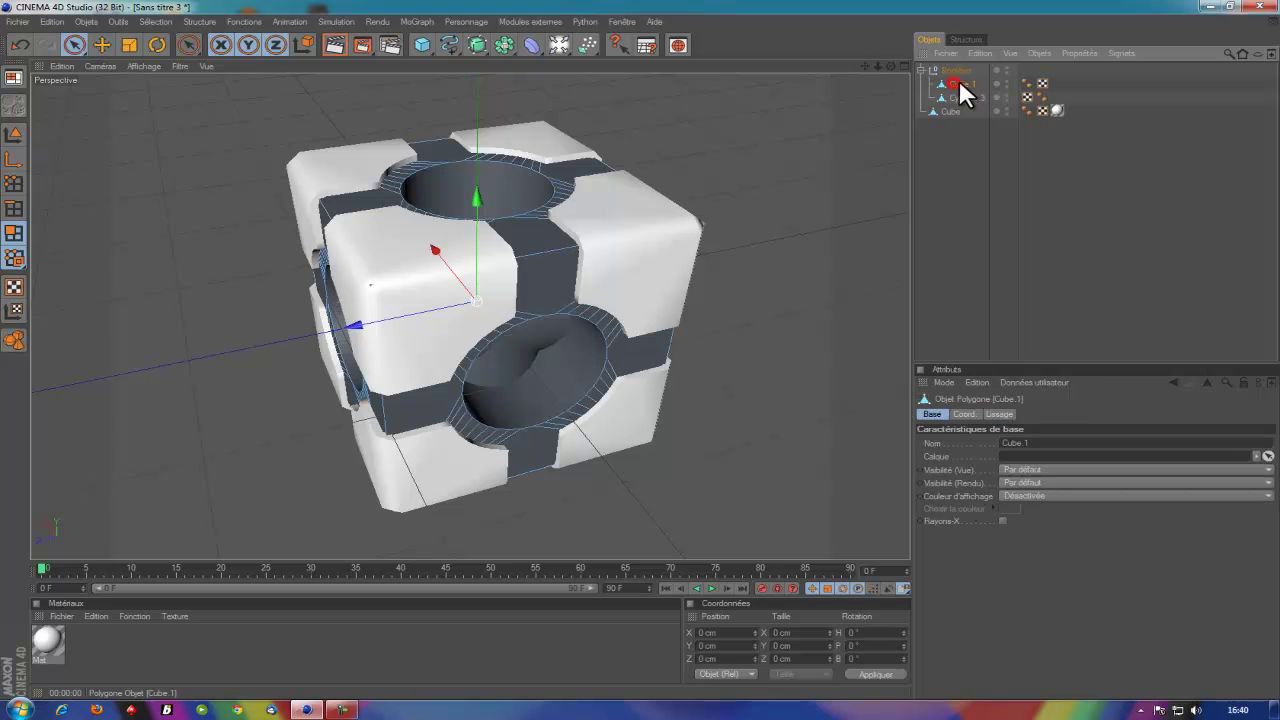
pyautogui.moveTo(963, 84); pyautogui.dragTo(965, 150)
pyautogui.click(939, 70)
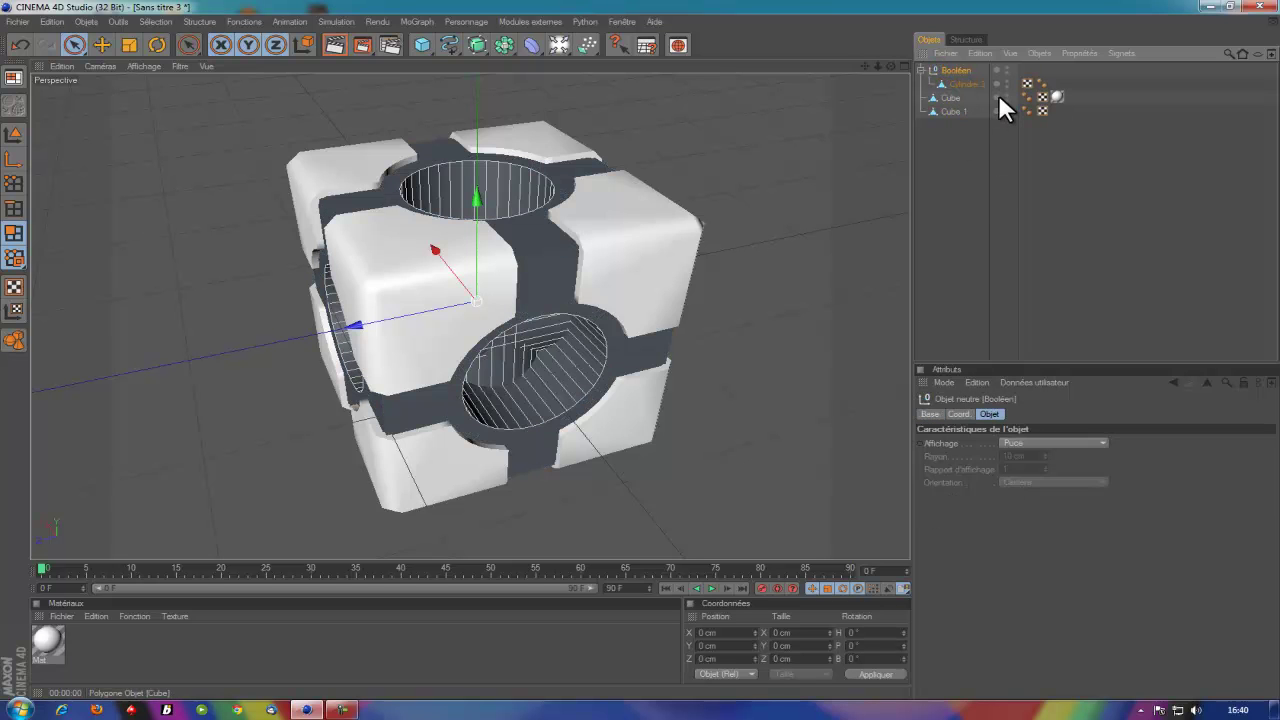
pyautogui.press('Delete')
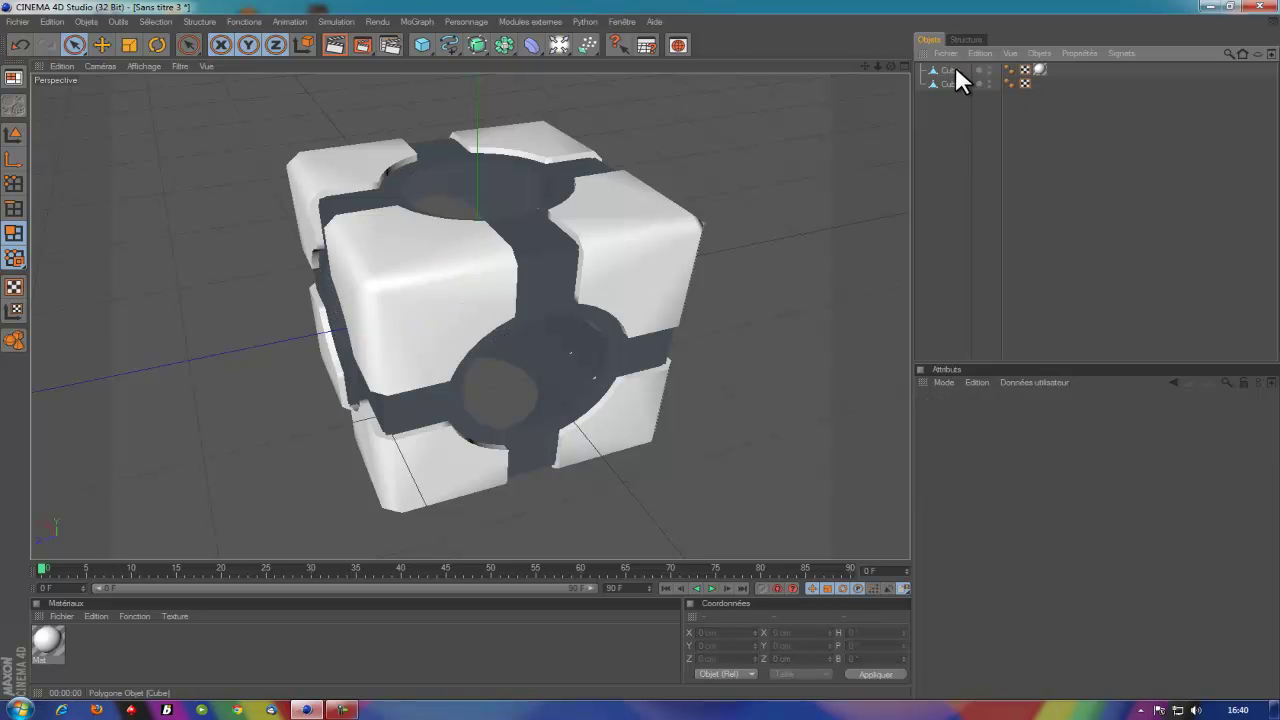
pyautogui.moveTo(891, 66)
pyautogui.mouseDown()
pyautogui.moveTo(616, 345)
pyautogui.moveTo(641, 343)
pyautogui.mouseUp()
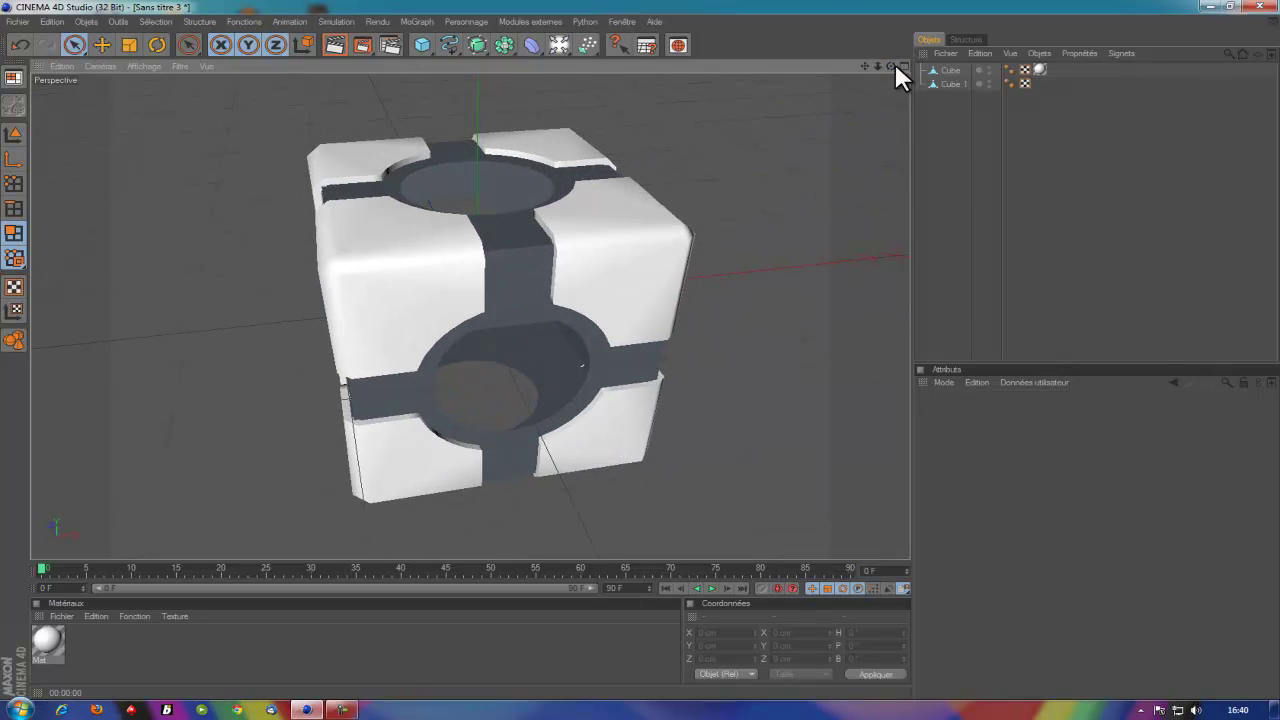
# Add a new Cube primitive to the scene
pyautogui.click(420, 43)
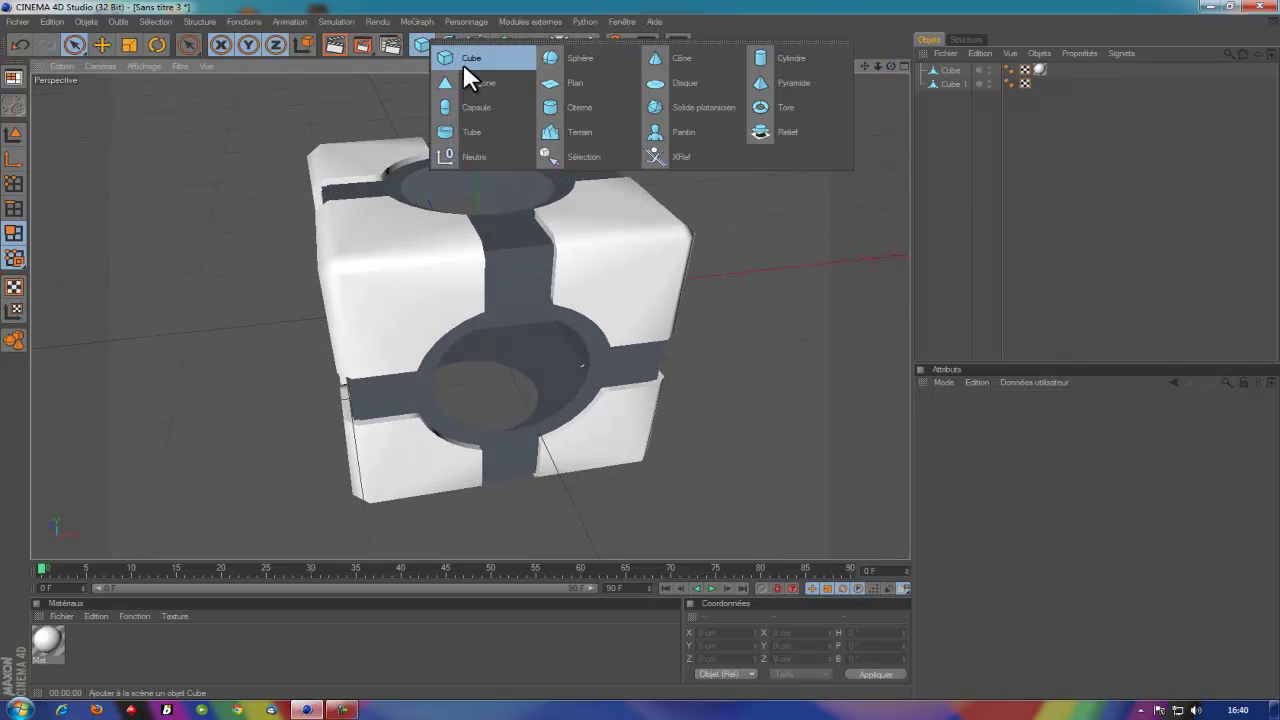
pyautogui.click(497, 66)
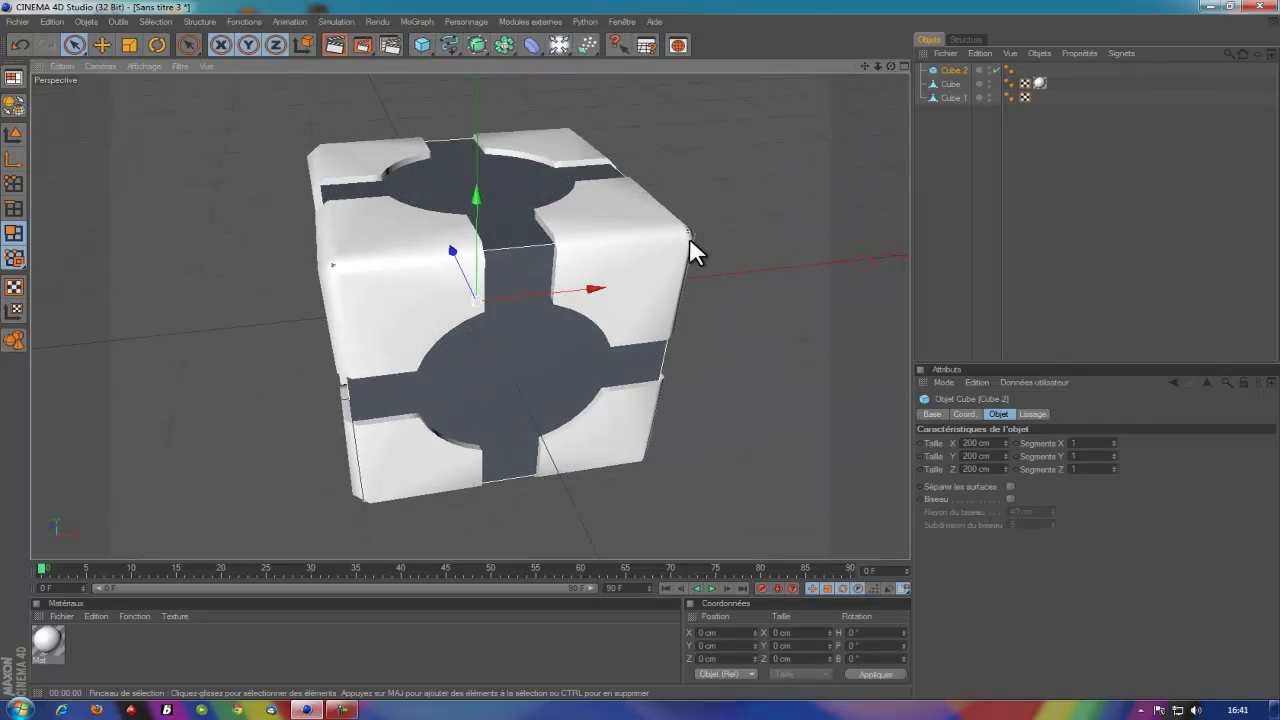
pyautogui.moveTo(886, 72); pyautogui.dragTo(890, 66)
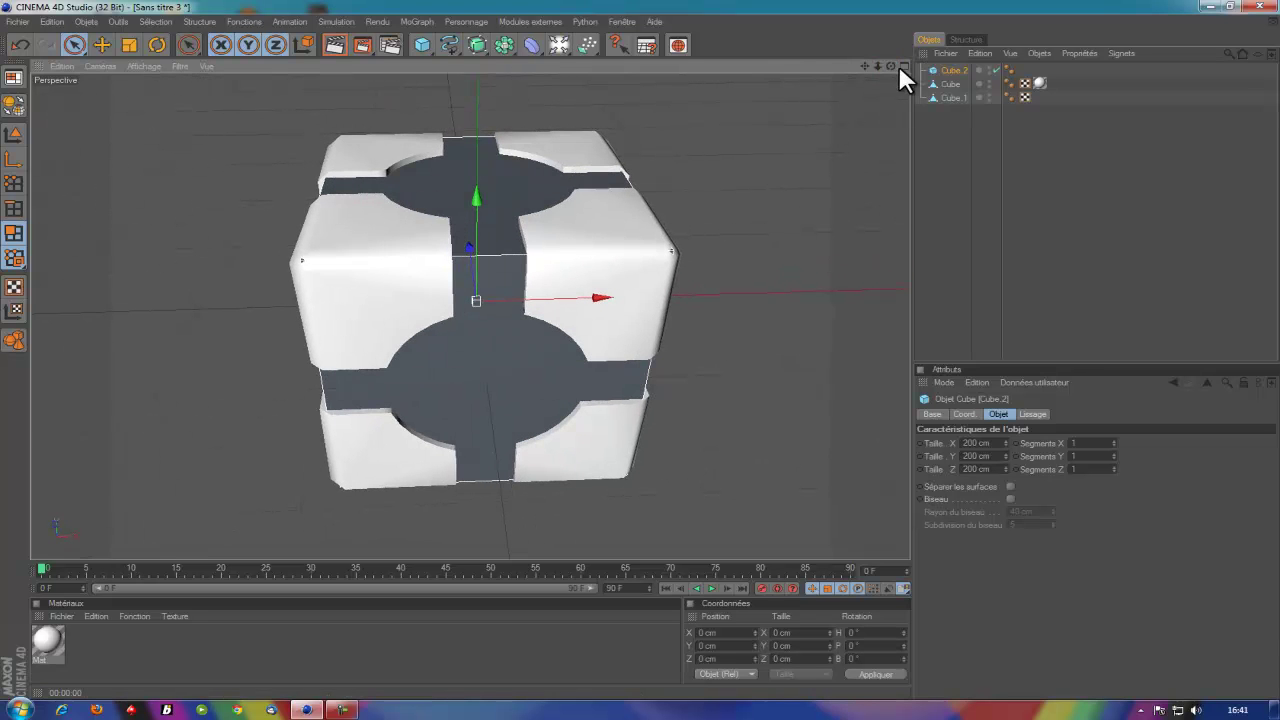
# Size the new cube 10 × 300 × 300 cm and list Cube 2 below Cube 1
pyautogui.click(998, 443)
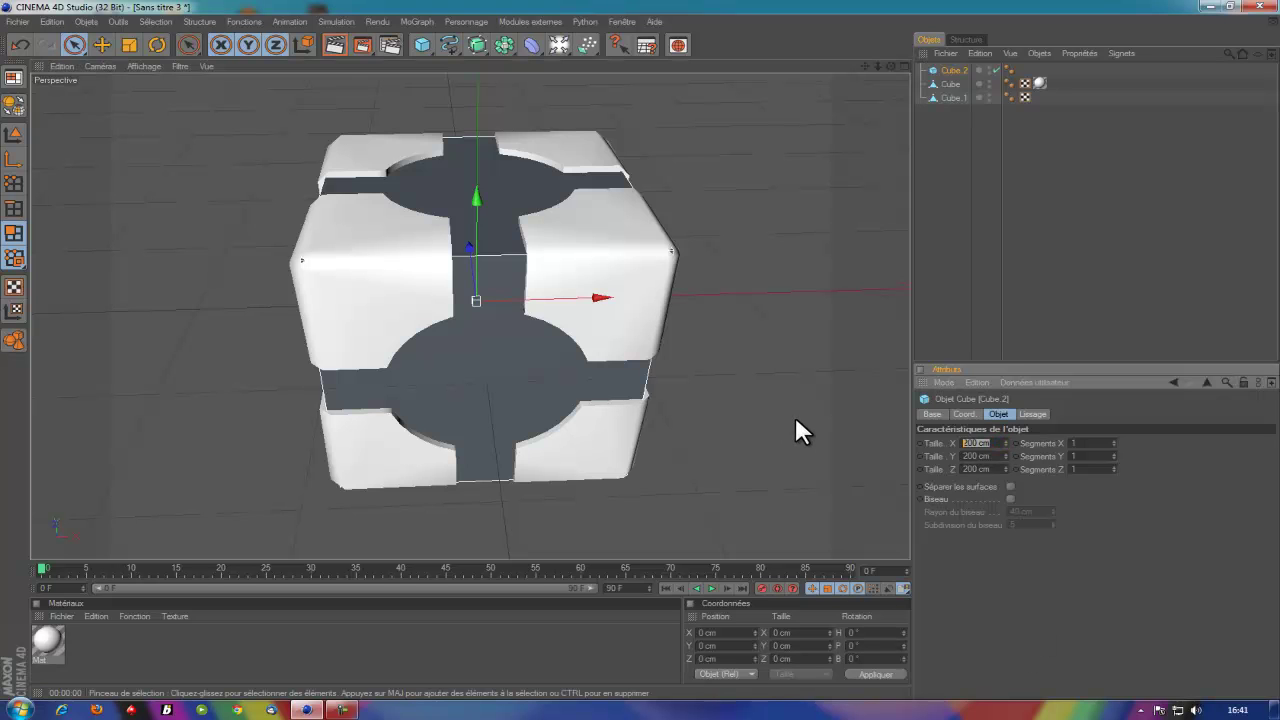
pyautogui.write('50')
pyautogui.press('Return')
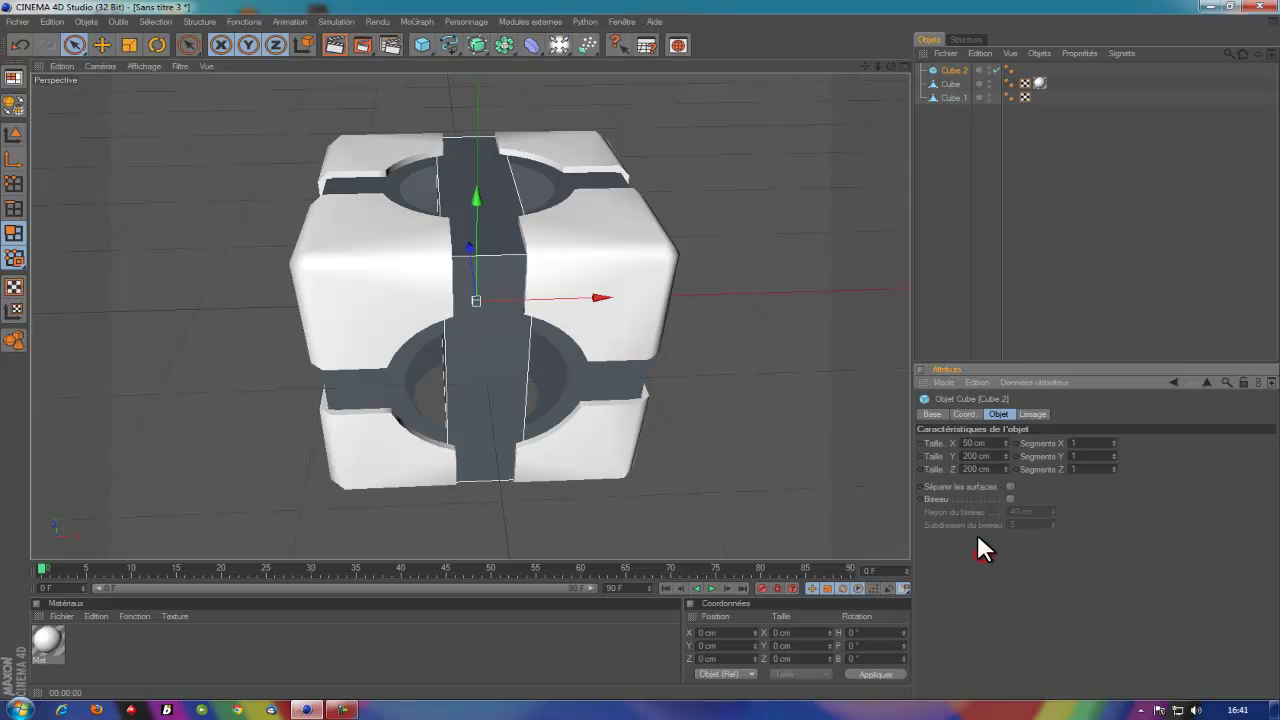
pyautogui.click(996, 443)
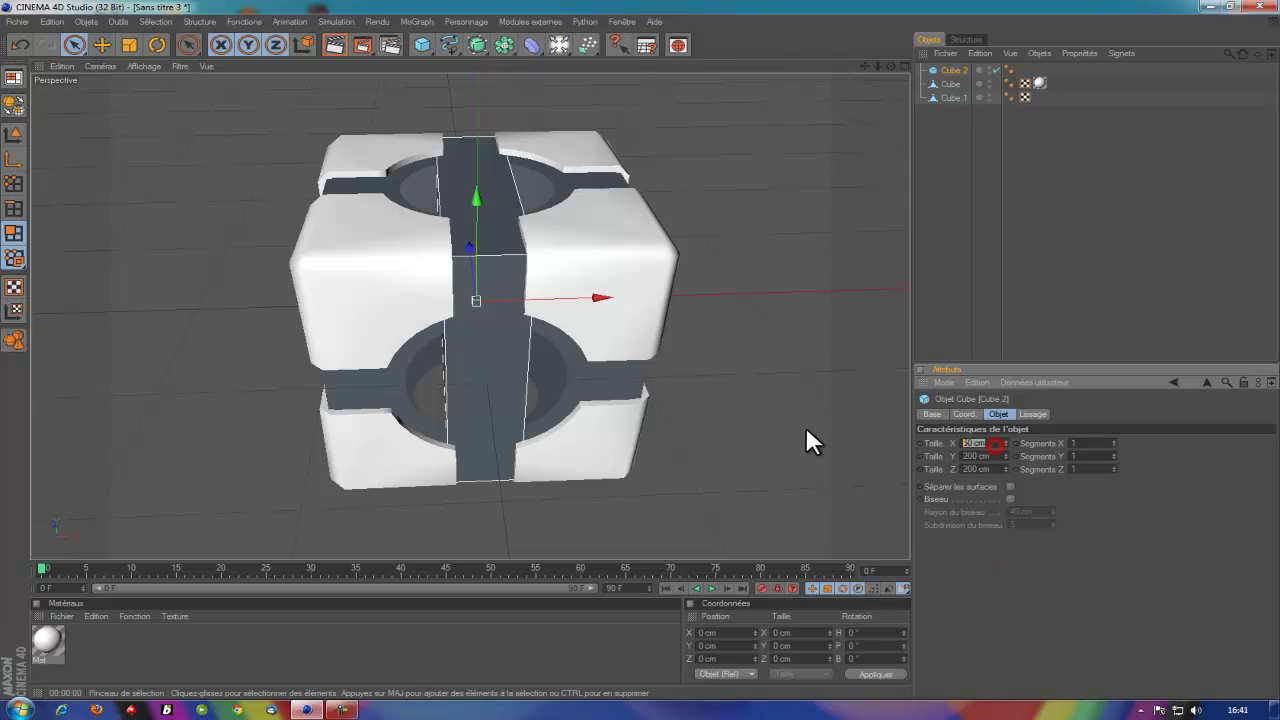
pyautogui.write('10')
pyautogui.press('Return')
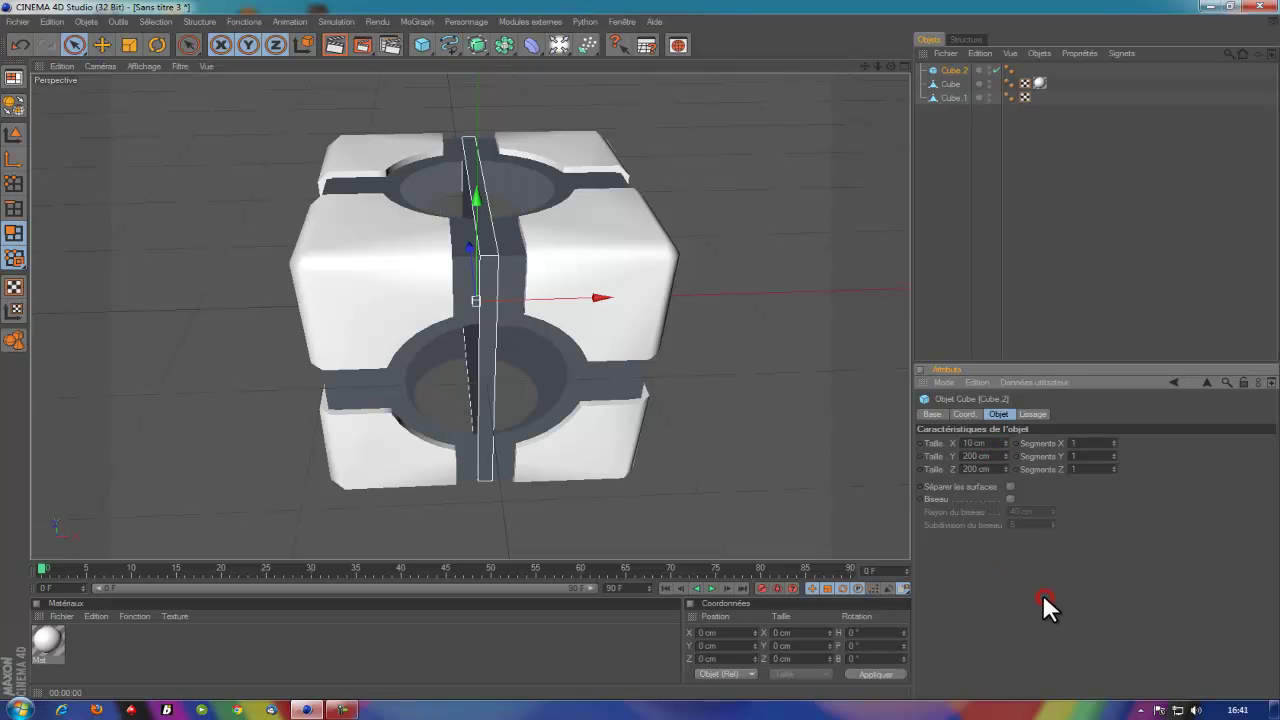
pyautogui.click(990, 455)
pyautogui.write('300')
pyautogui.click(986, 469)
pyautogui.write('300')
pyautogui.click(1014, 574)
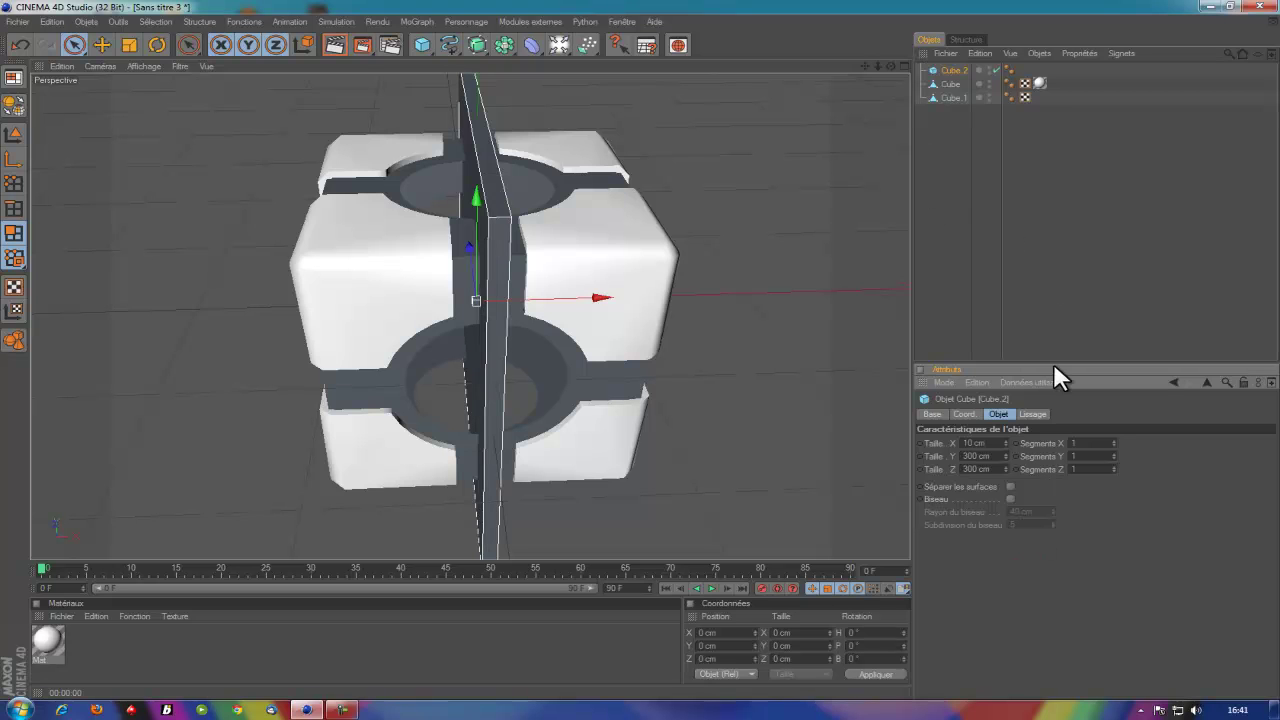
pyautogui.moveTo(950, 70); pyautogui.dragTo(950, 145)
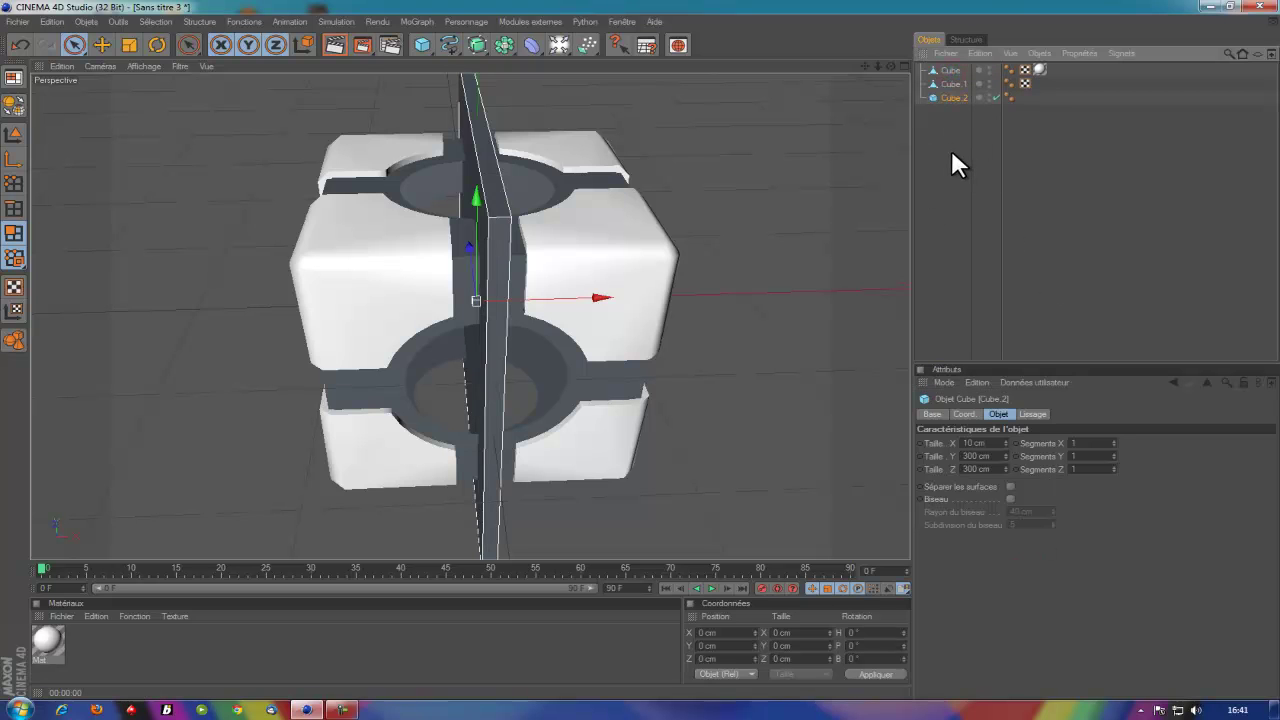
# Duplicate the slab twice into Cube 3 and Cube 4, placed below Cube 2
pyautogui.hotkey('ctrl', 'v')
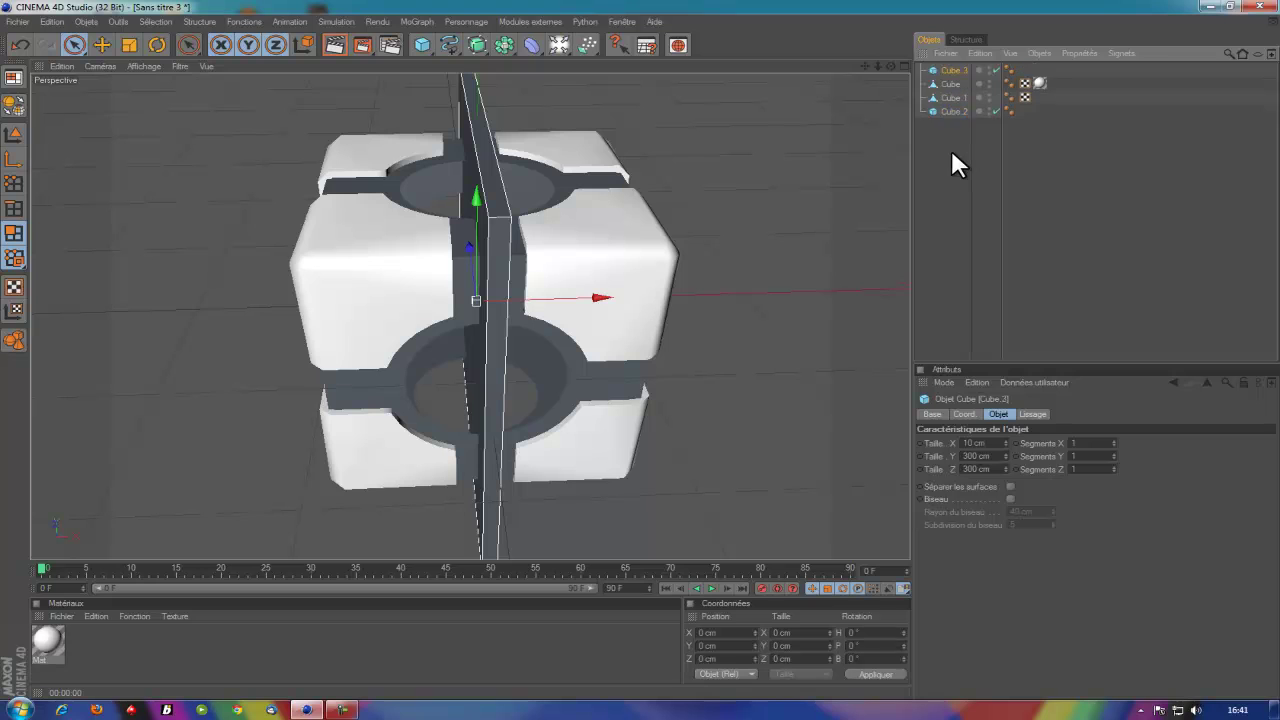
pyautogui.hotkey('ctrl', 'v')
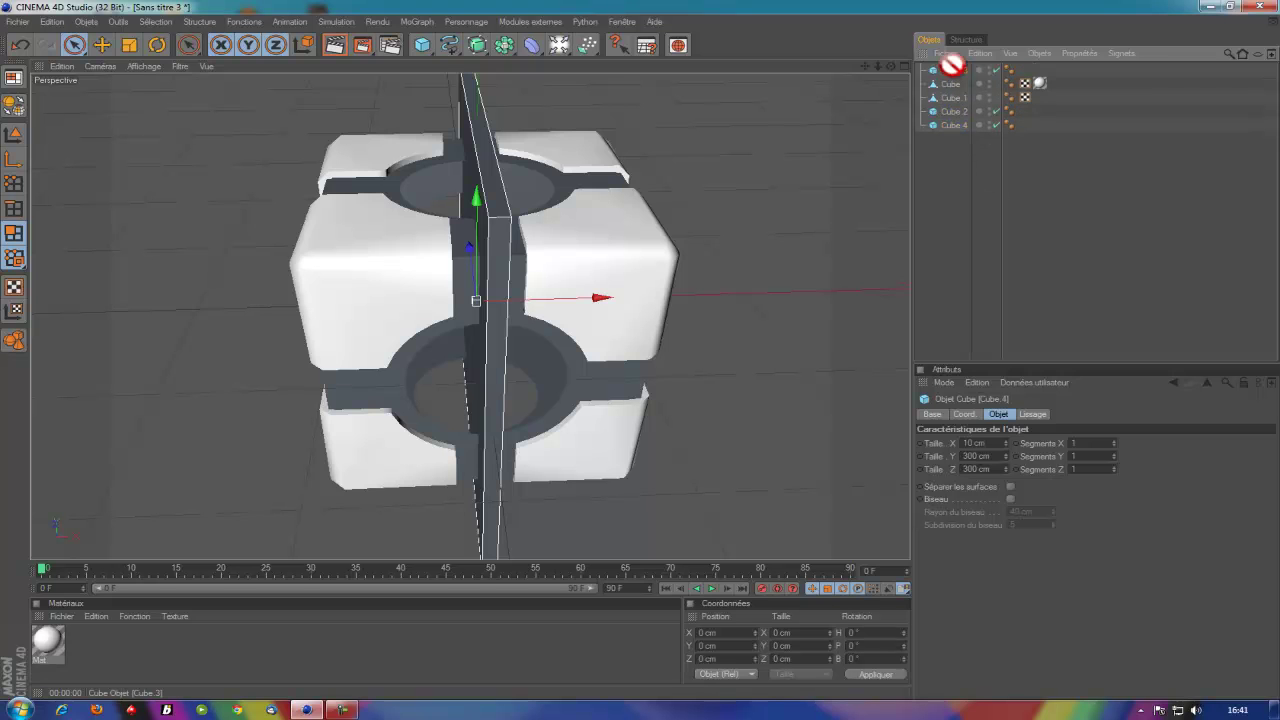
pyautogui.moveTo(957, 75); pyautogui.dragTo(953, 117)
# Give Cube 2 a 90° heading rotation in the Coordinates panel
pyautogui.click(948, 98)
pyautogui.click(893, 647)
pyautogui.click(868, 632)
pyautogui.write('90')
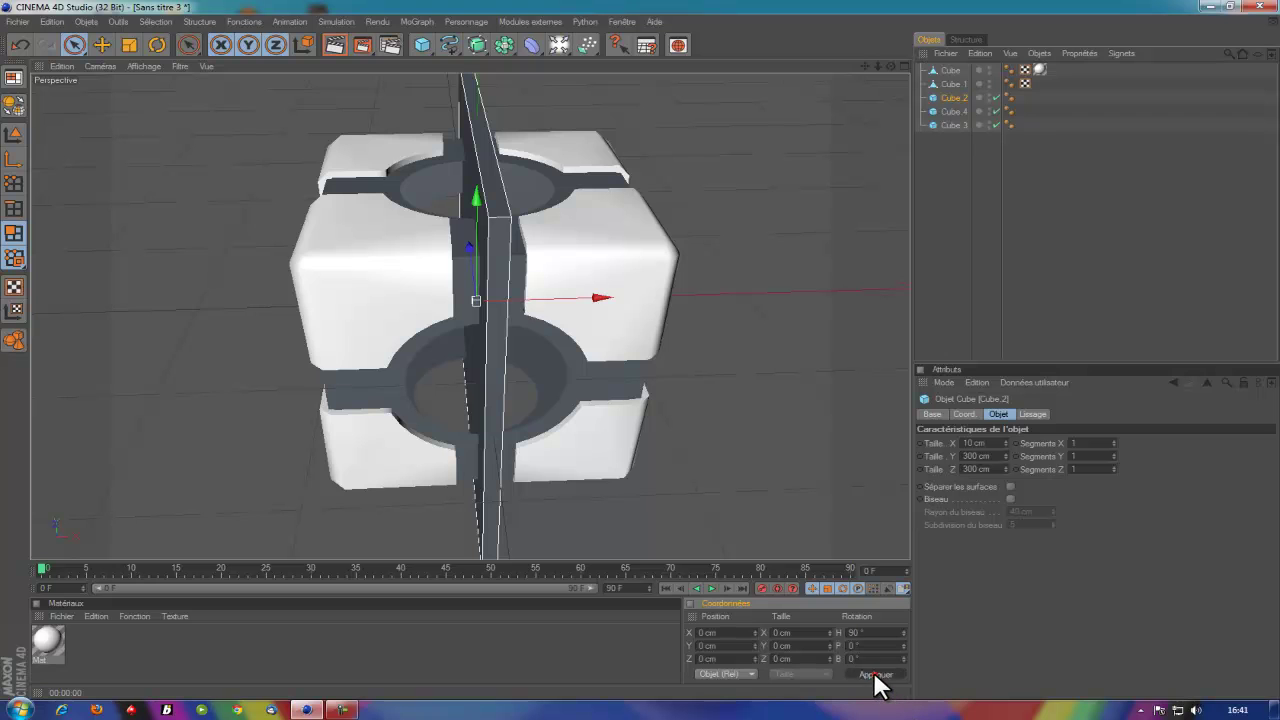
pyautogui.click(868, 647)
pyautogui.click(876, 674)
pyautogui.moveTo(891, 66); pyautogui.dragTo(688, 12)
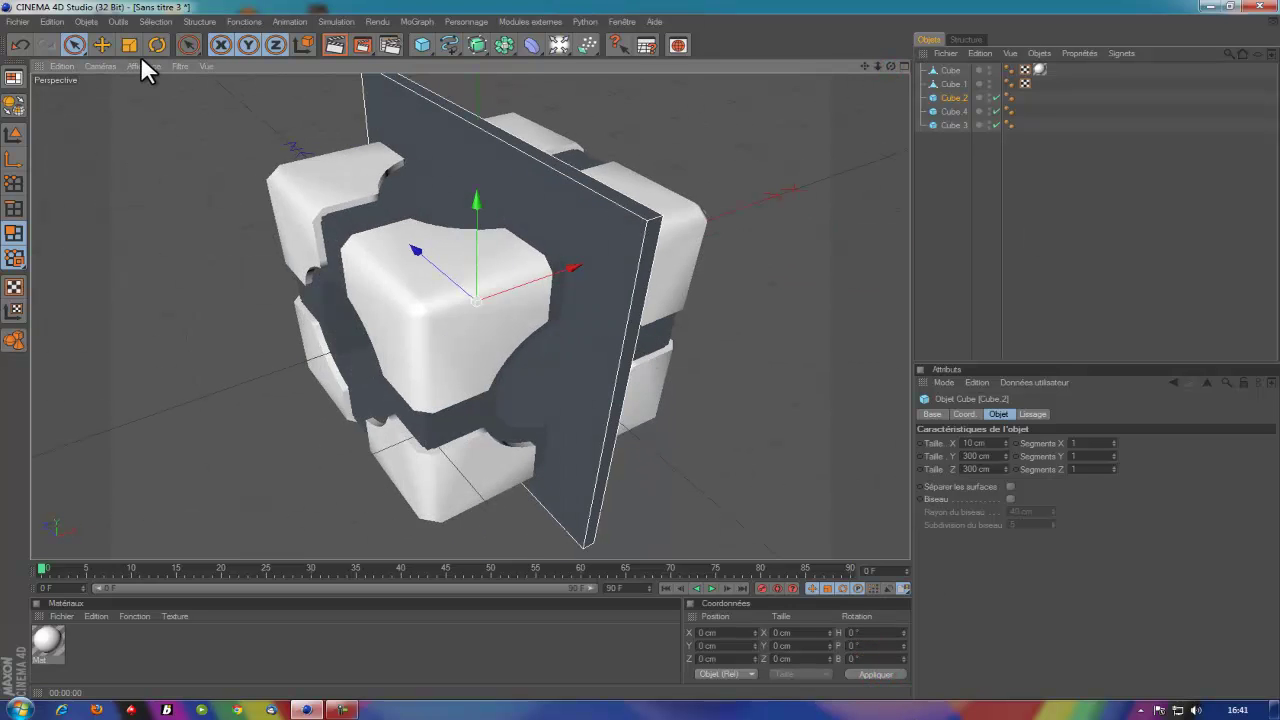
# Rotate Cube 2 about 90° on B so it lies flat
pyautogui.click(157, 44)
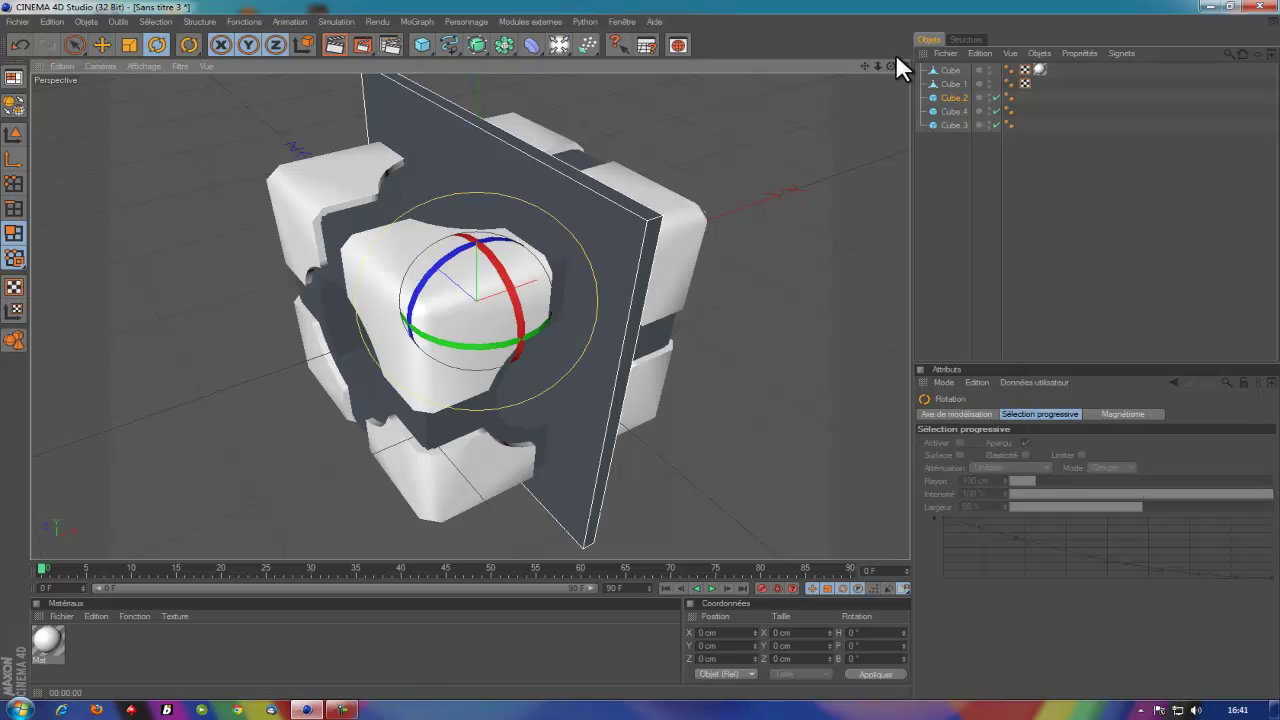
pyautogui.moveTo(891, 66); pyautogui.dragTo(812, 118)
pyautogui.moveTo(479, 275)
pyautogui.mouseDown()
pyautogui.moveTo(471, 345)
pyautogui.moveTo(458, 336)
pyautogui.mouseUp()
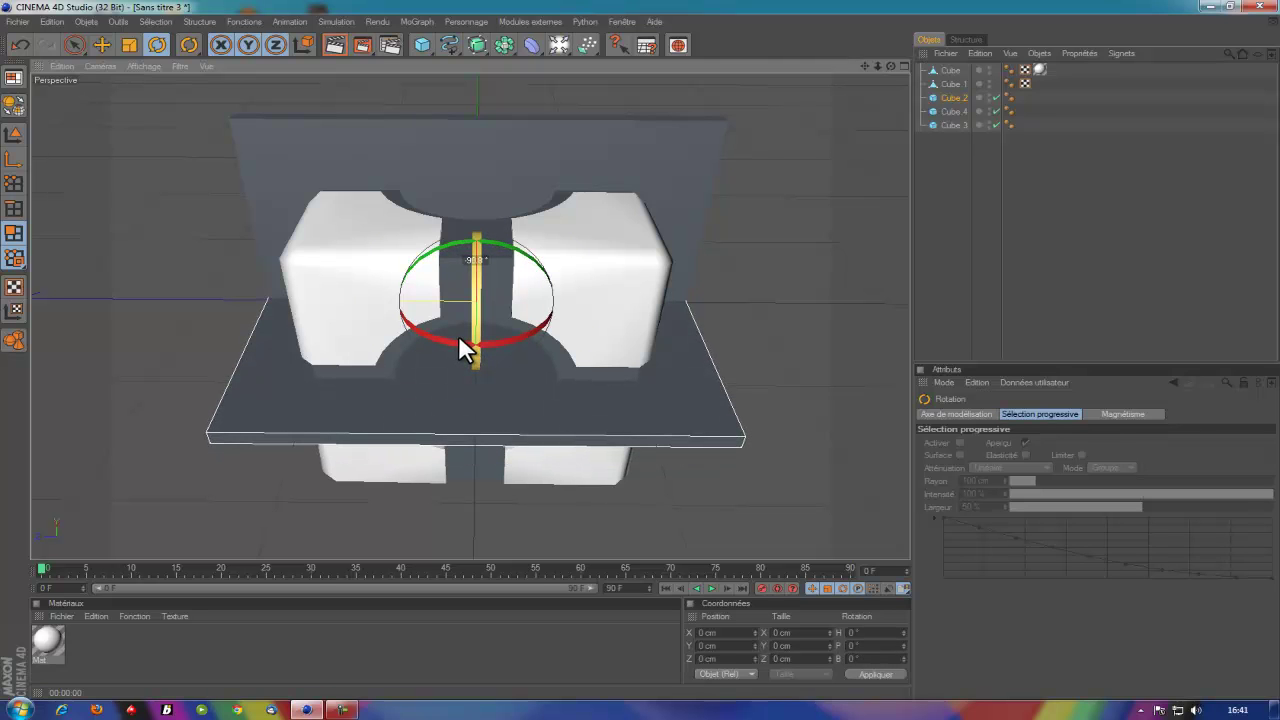
pyautogui.moveTo(891, 66); pyautogui.dragTo(618, 346)
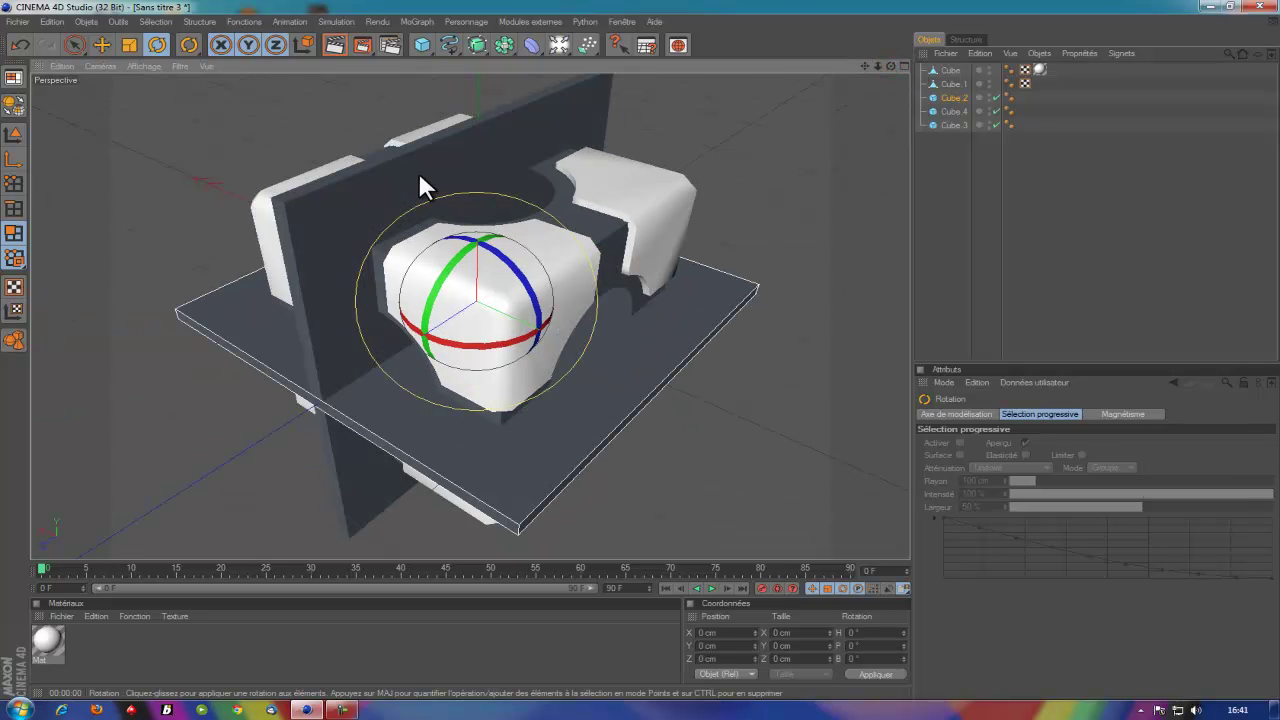
# Rotate Cube 4 about 90° in pitch so it stands crosswise through the cube
pyautogui.click(953, 111)
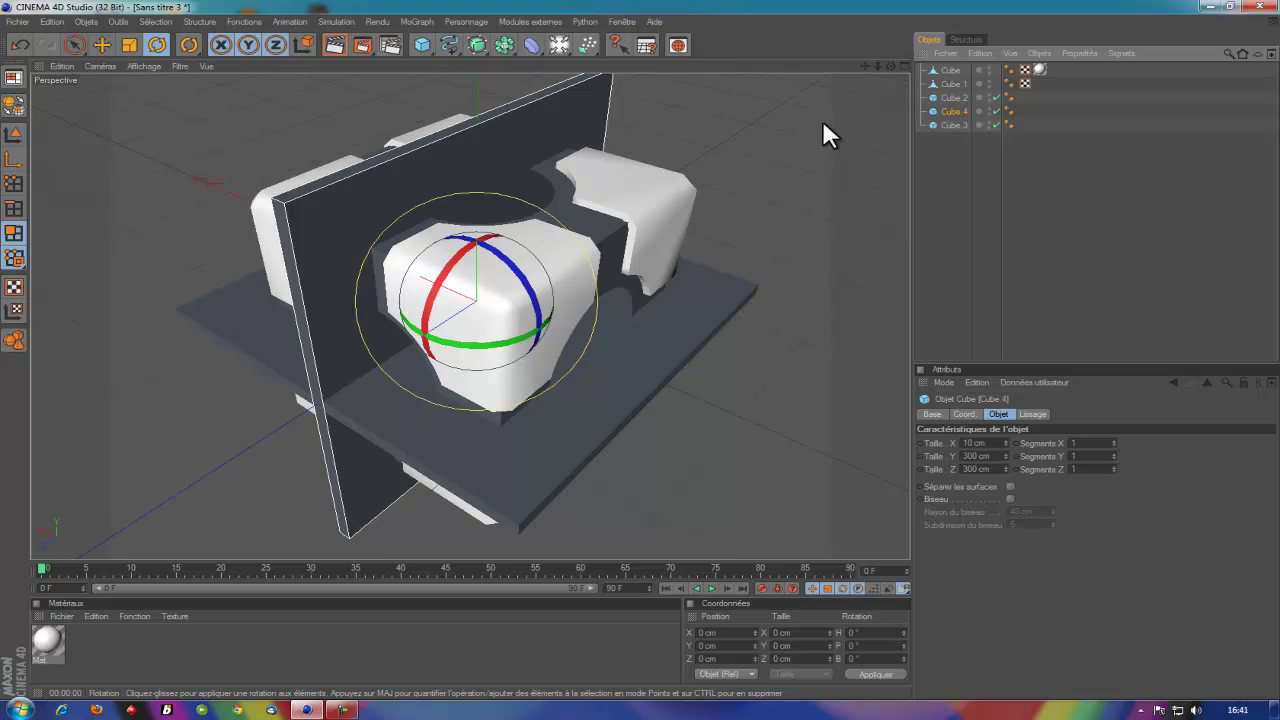
pyautogui.moveTo(457, 272); pyautogui.dragTo(526, 279)
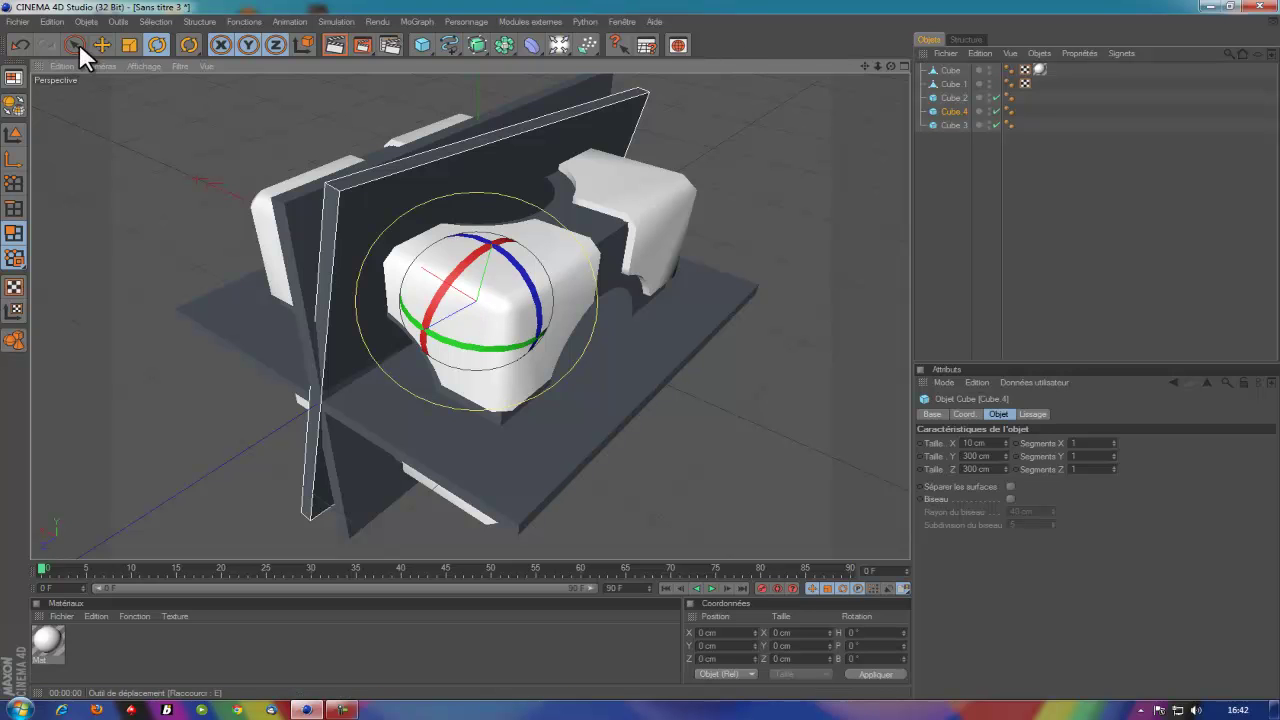
pyautogui.click(17, 43)
pyautogui.click(17, 43)
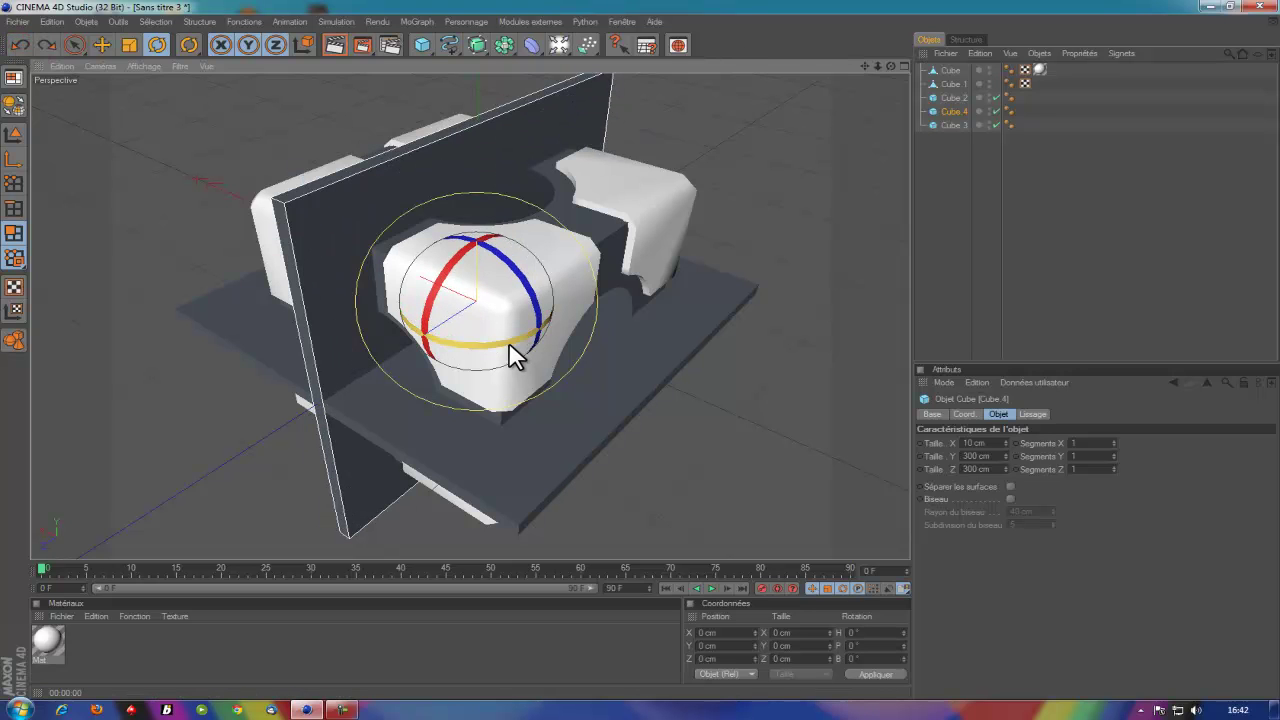
pyautogui.moveTo(457, 357)
pyautogui.mouseDown()
pyautogui.moveTo(567, 353)
pyautogui.moveTo(634, 320)
pyautogui.moveTo(589, 316)
pyautogui.mouseUp()
pyautogui.moveTo(887, 65)
pyautogui.mouseDown()
pyautogui.moveTo(643, 346)
pyautogui.moveTo(656, 359)
pyautogui.moveTo(690, 340)
pyautogui.mouseUp()
pyautogui.moveTo(950, 98); pyautogui.dragTo(948, 140)
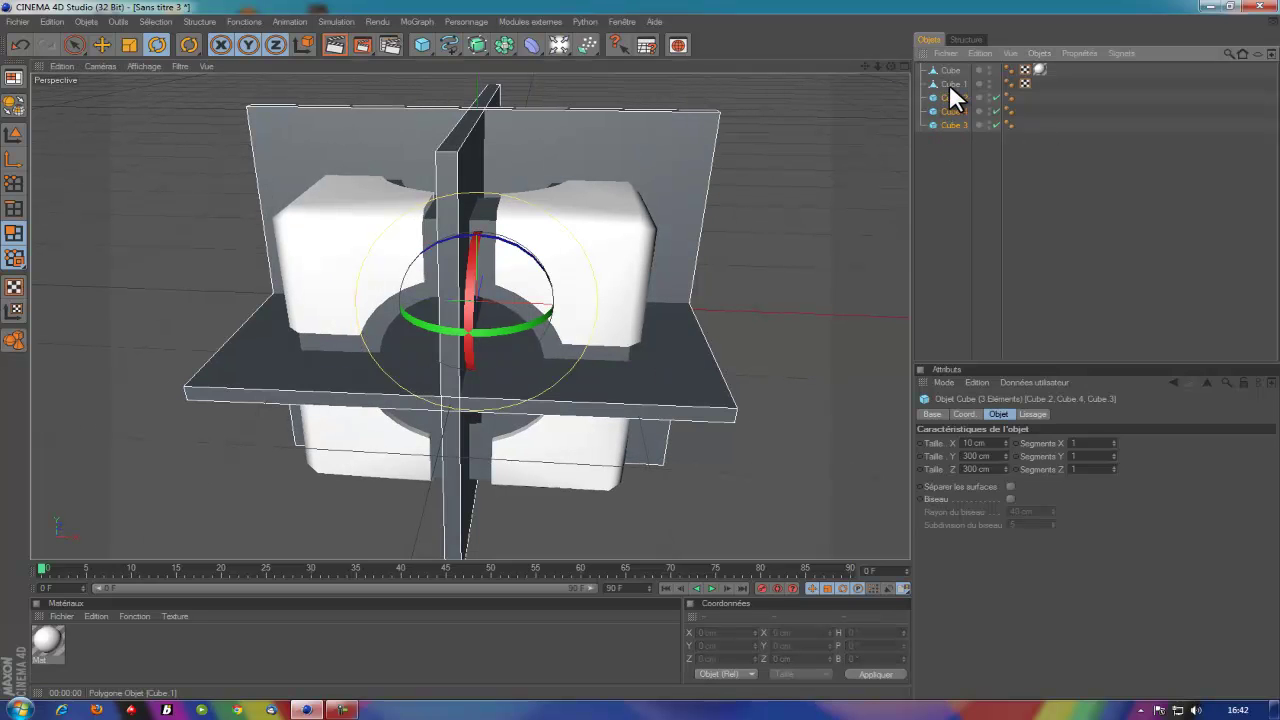
# Convert the selected slabs to polygons and merge them into one object, Cube 5
pyautogui.press('c')
pyautogui.rightClick(949, 107)
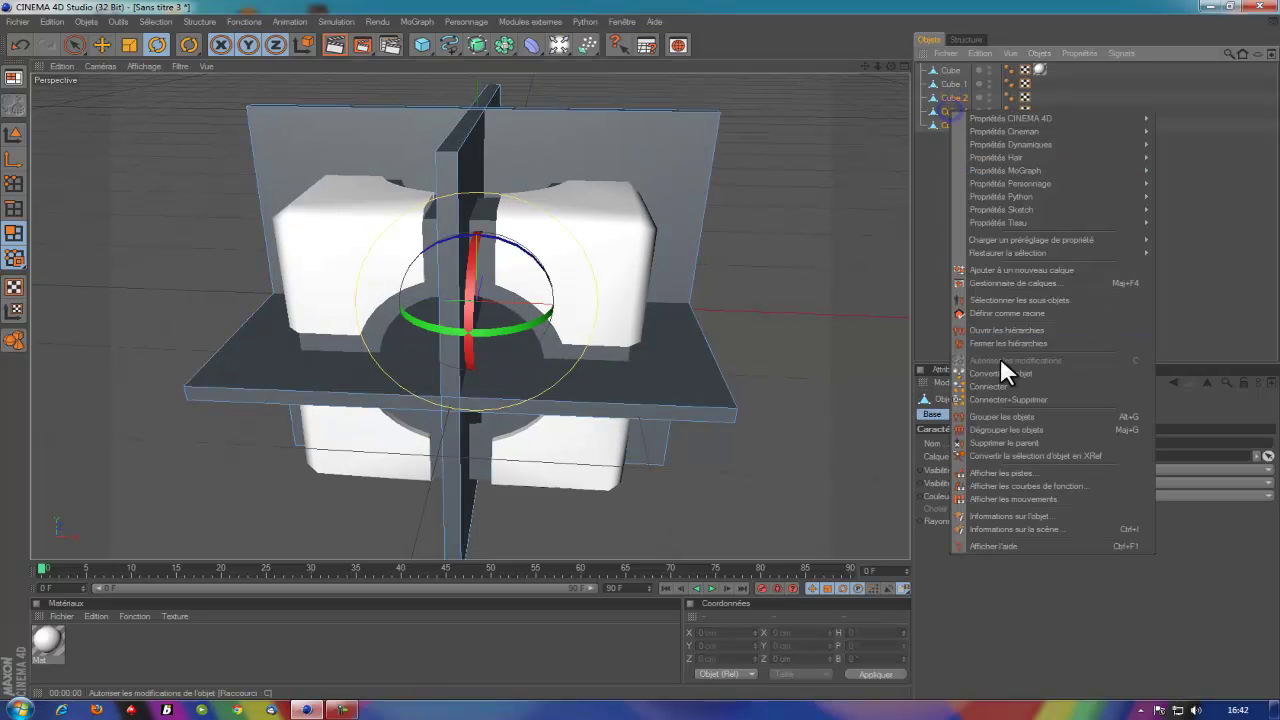
pyautogui.click(1008, 399)
# Add a Boole object and nest the cube shell and Cube 5 cutter under it
pyautogui.click(500, 45)
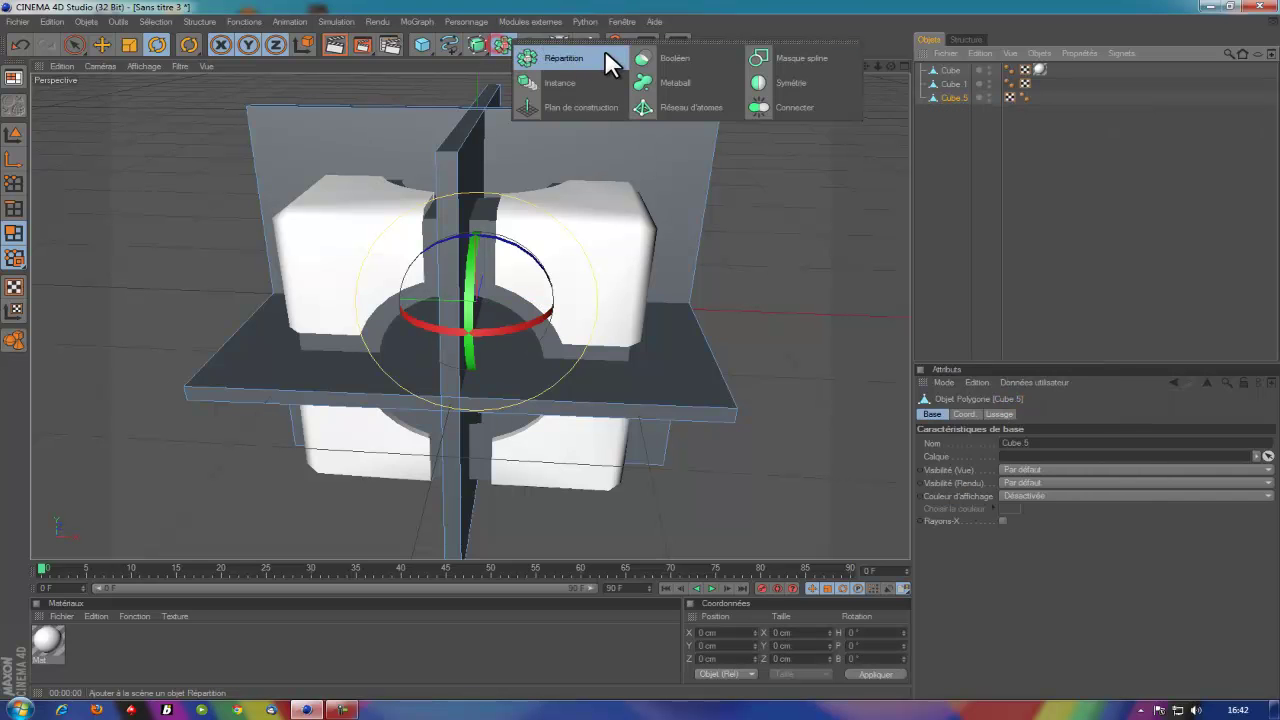
pyautogui.click(668, 58)
pyautogui.click(950, 82)
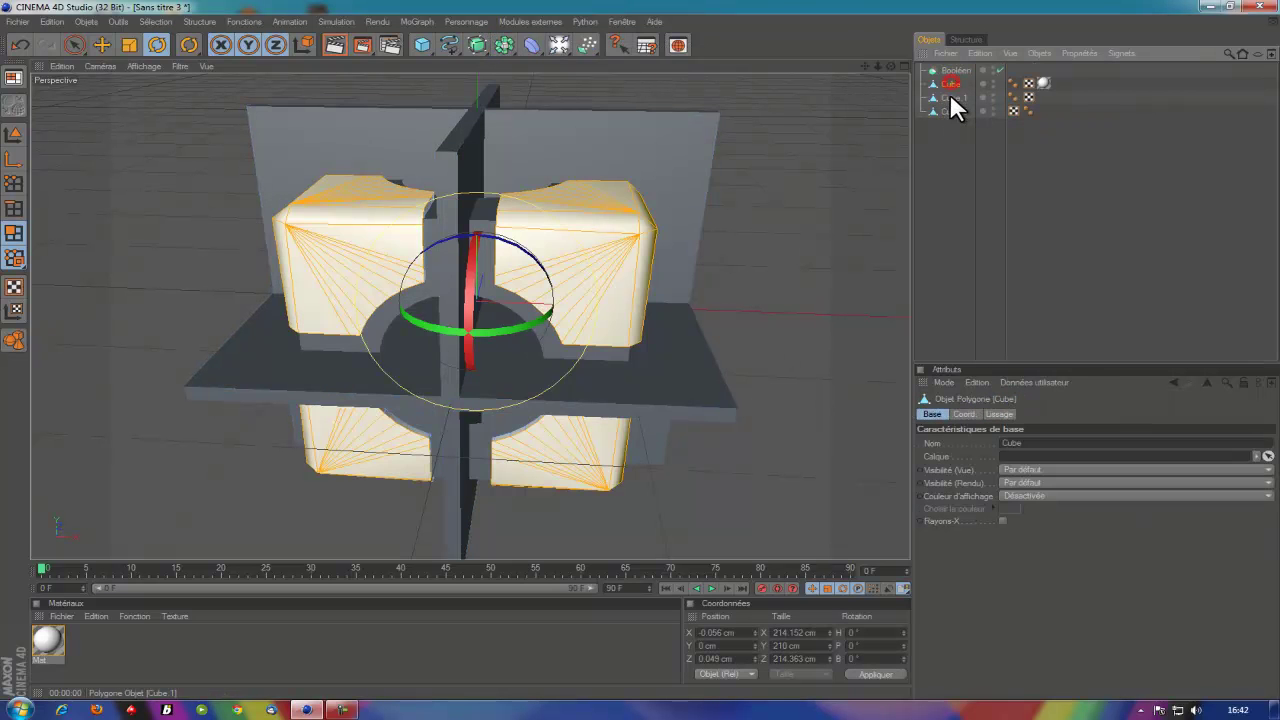
pyautogui.click(950, 96)
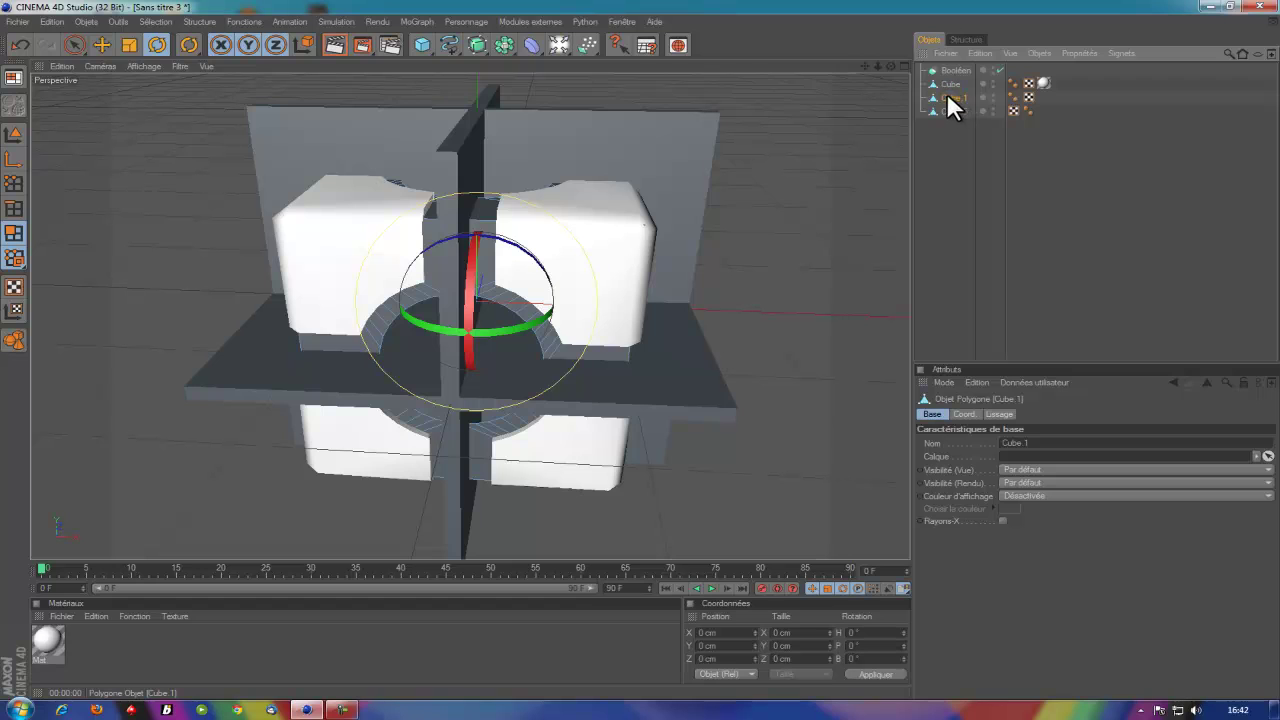
pyautogui.moveTo(953, 96); pyautogui.dragTo(954, 70)
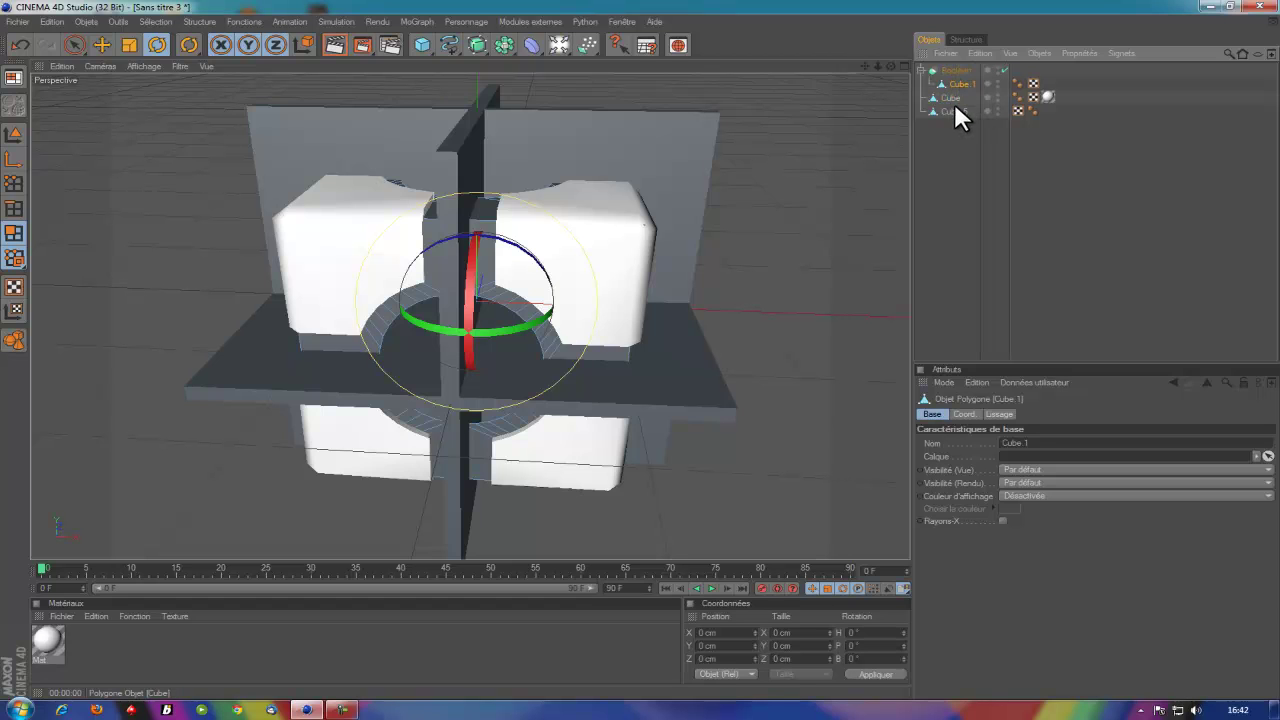
pyautogui.click(953, 111)
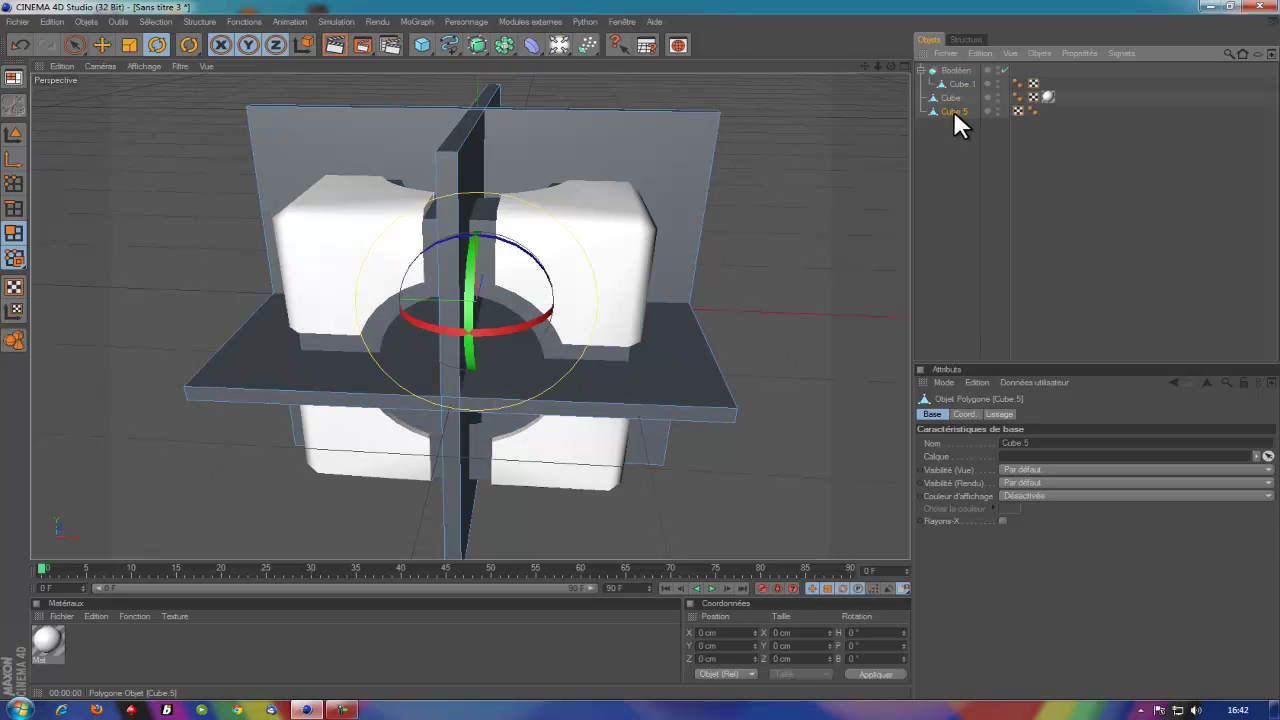
pyautogui.moveTo(953, 108); pyautogui.dragTo(956, 86)
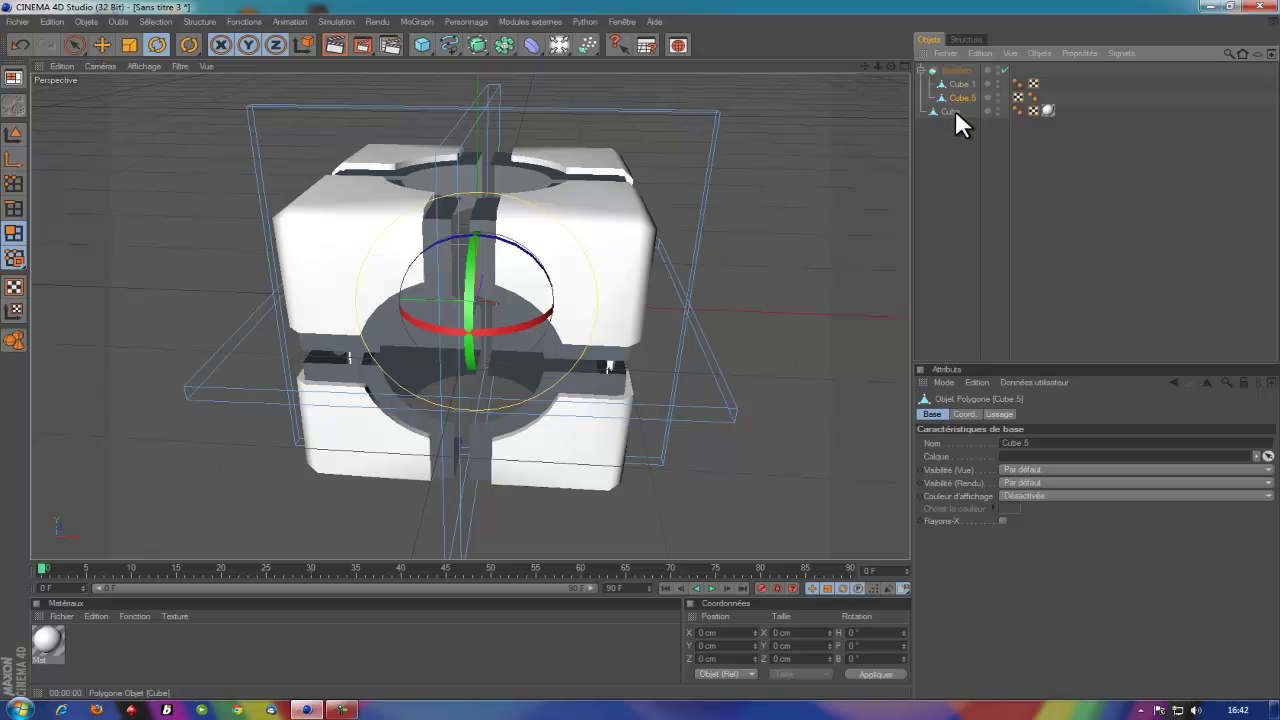
# Move Cube 1 out of the Boole and bake the subtraction into one editable object
pyautogui.click(919, 70)
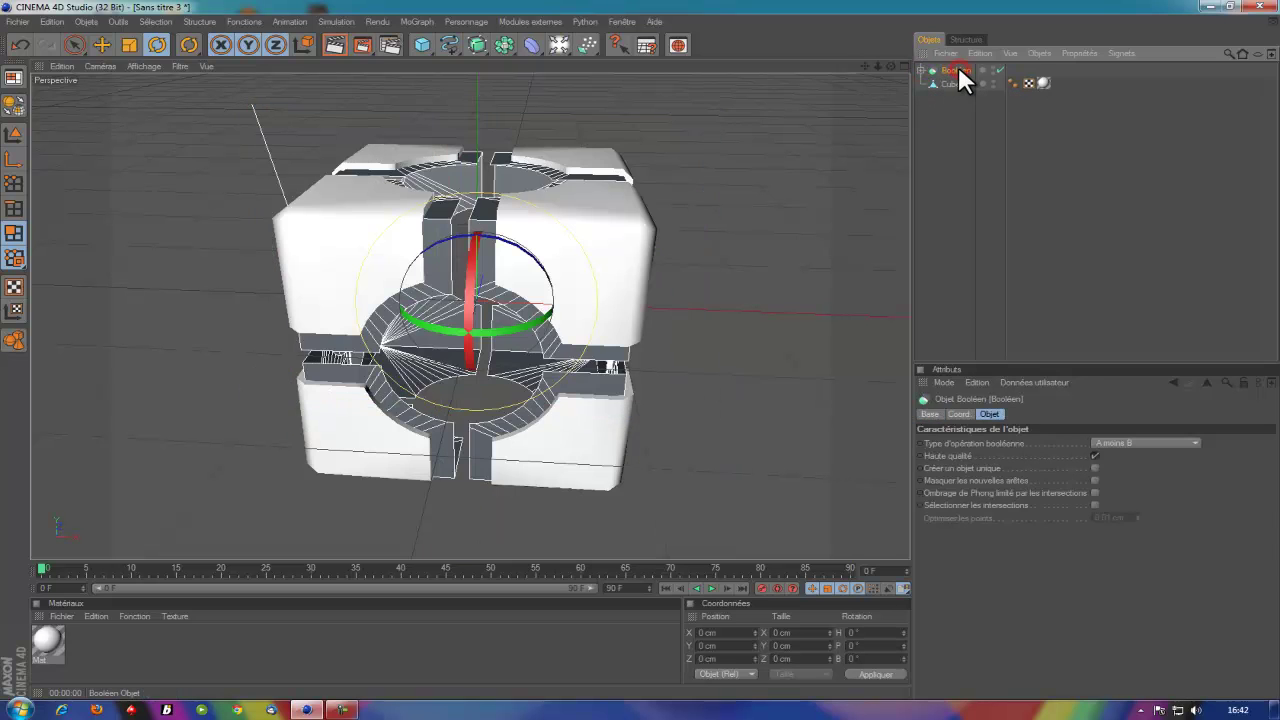
pyautogui.click(955, 70)
pyautogui.click(919, 70)
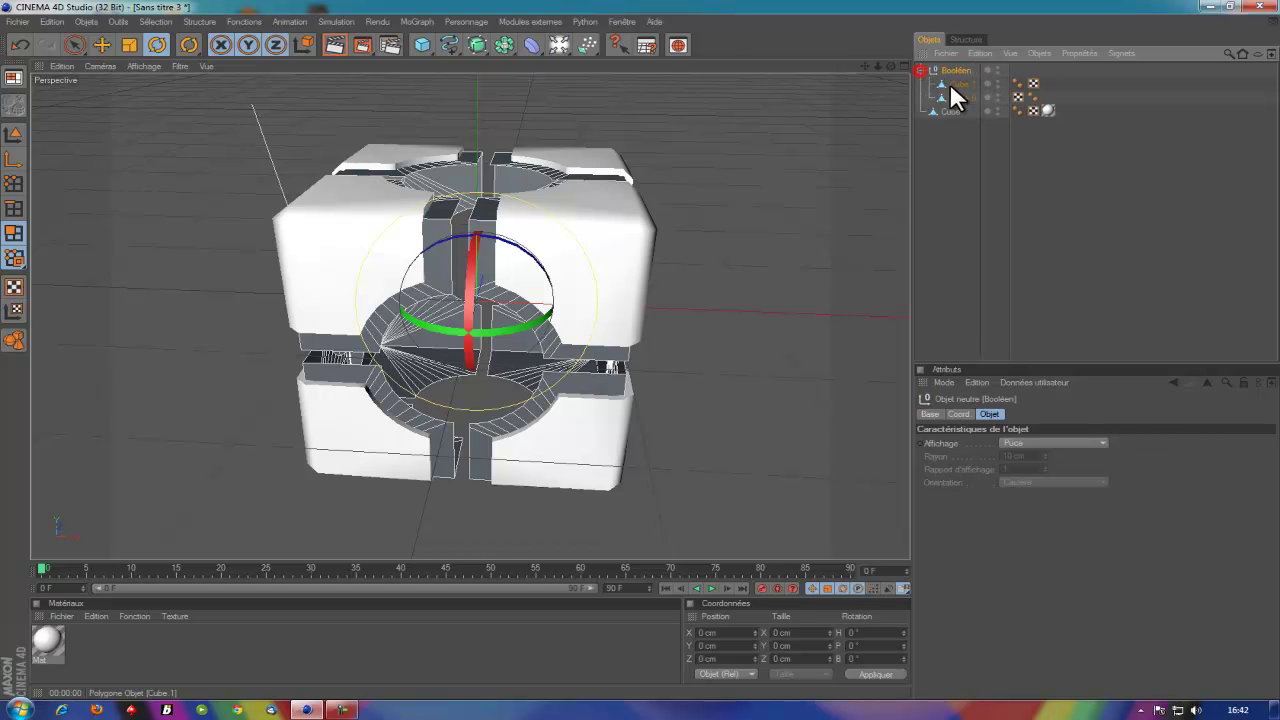
pyautogui.click(957, 83)
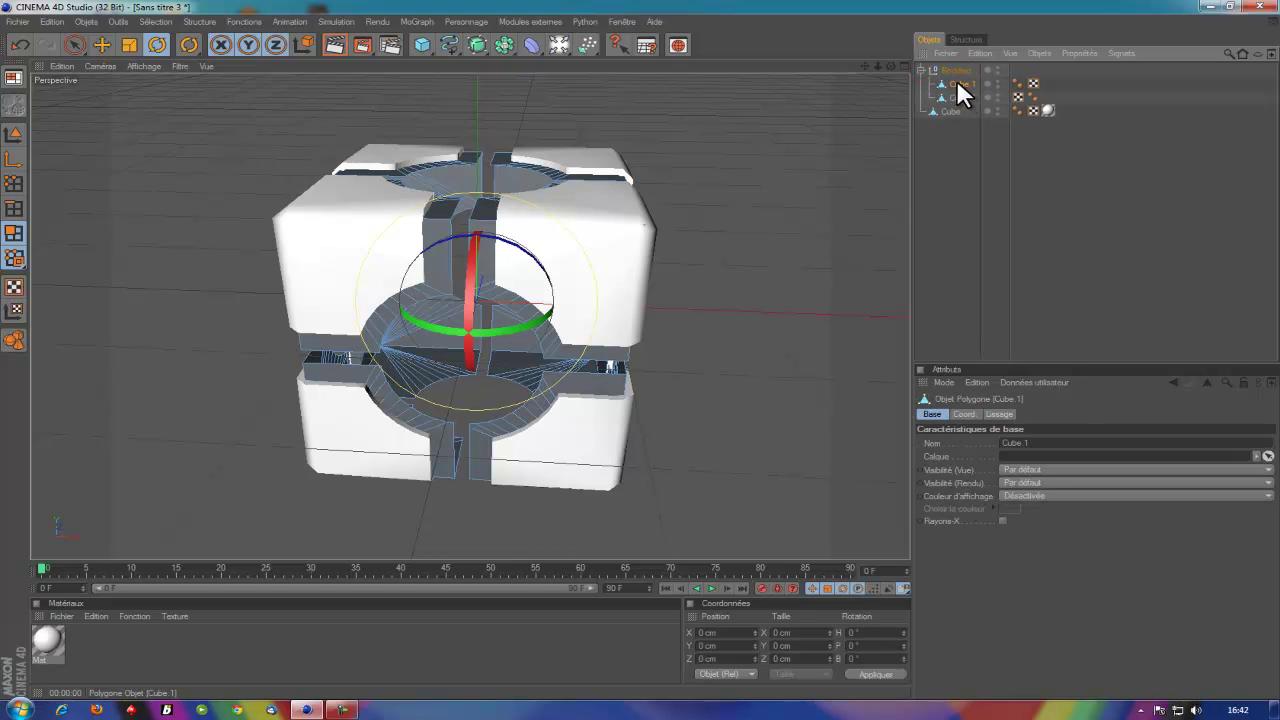
pyautogui.moveTo(957, 83); pyautogui.dragTo(964, 140)
pyautogui.click(931, 70)
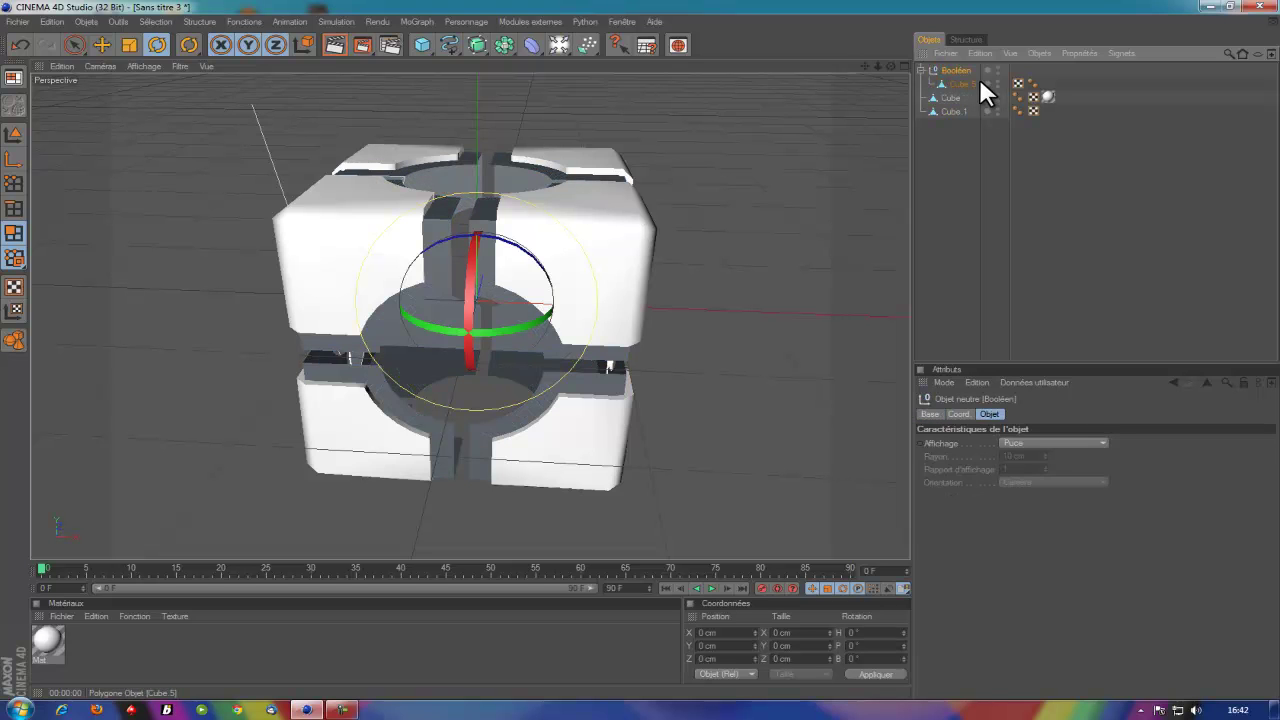
pyautogui.press('Delete')
pyautogui.click(334, 44)
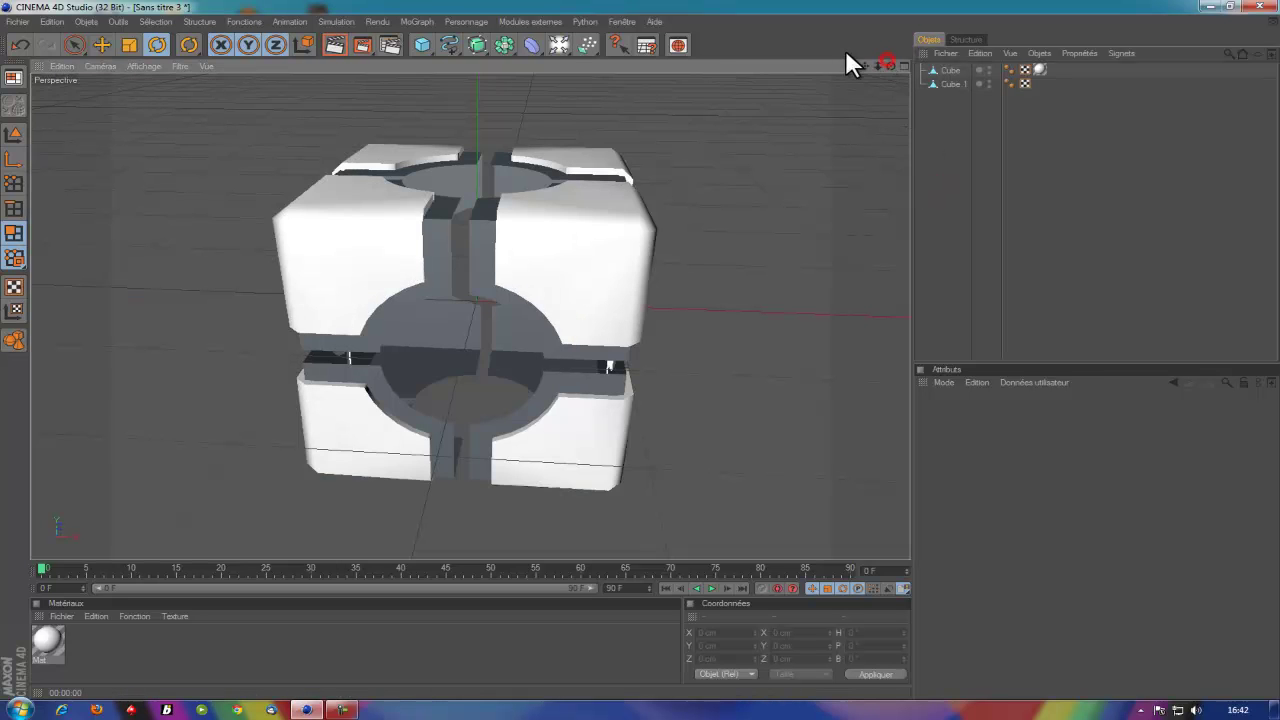
# Create a new material, Mat, and enable its Réflexion channel
pyautogui.moveTo(886, 67); pyautogui.dragTo(875, 67)
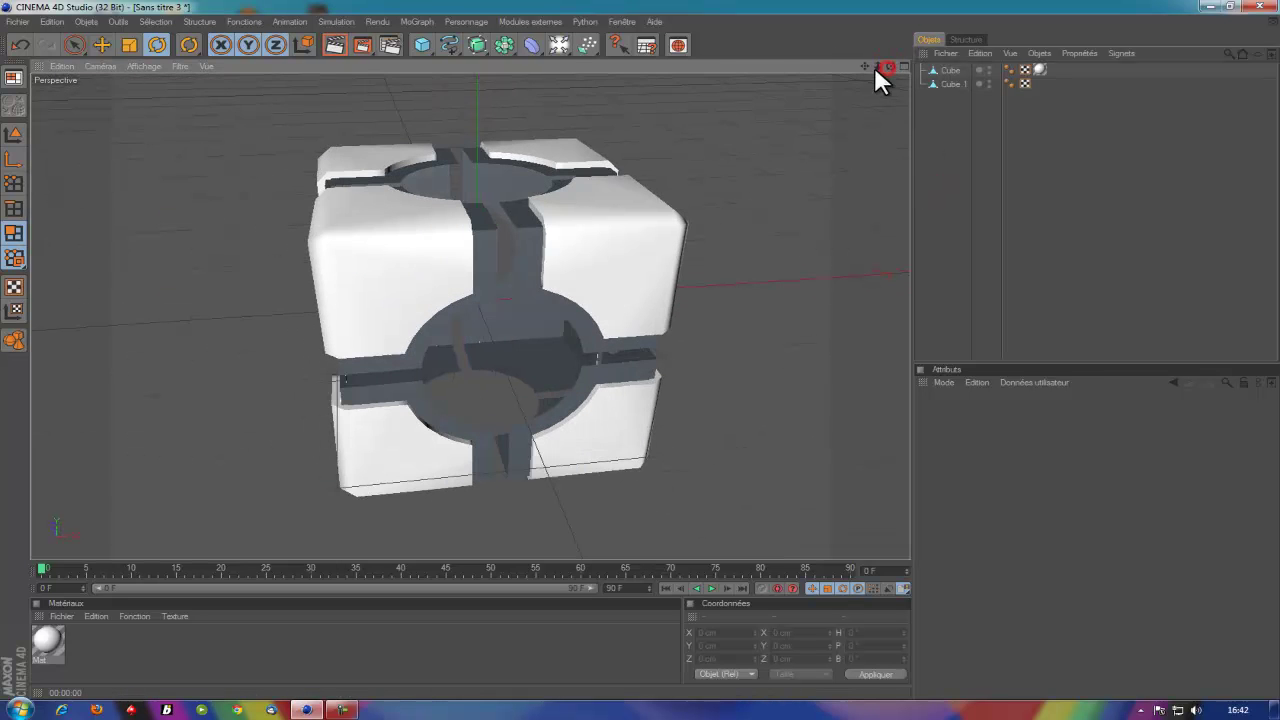
pyautogui.doubleClick(38, 627)
pyautogui.doubleClick(47, 640)
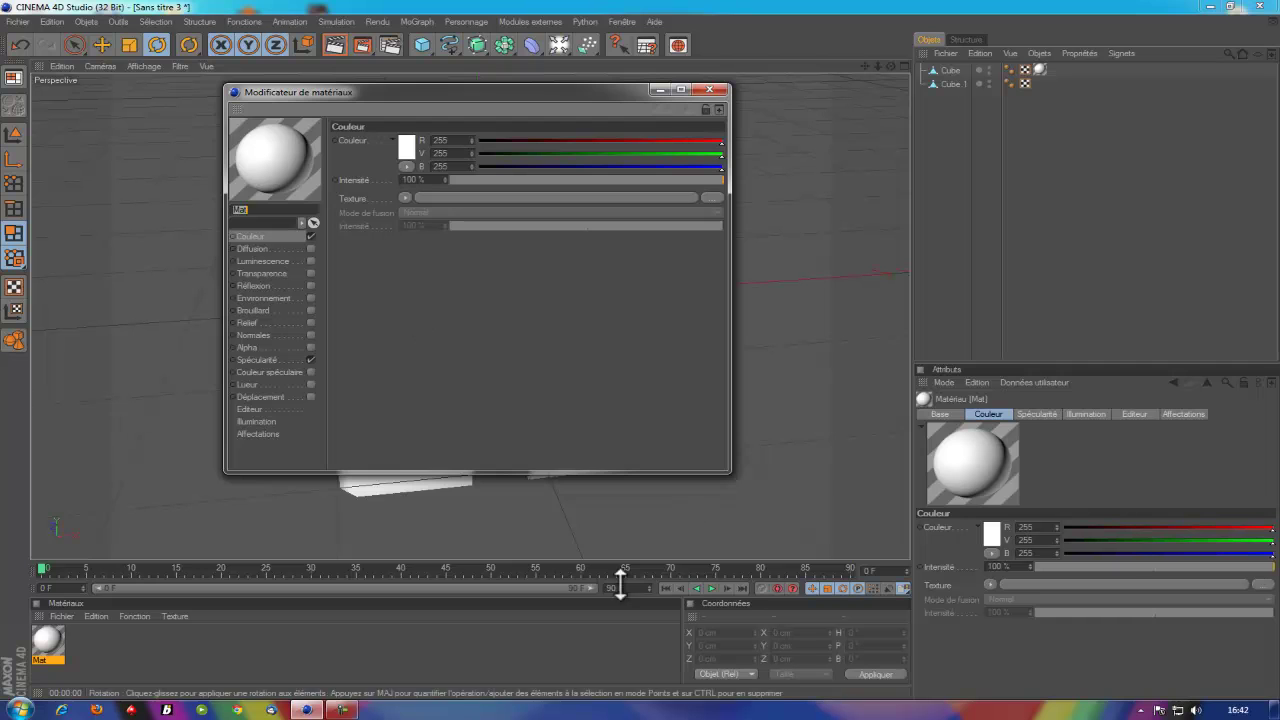
pyautogui.click(340, 710)
pyautogui.click(373, 297)
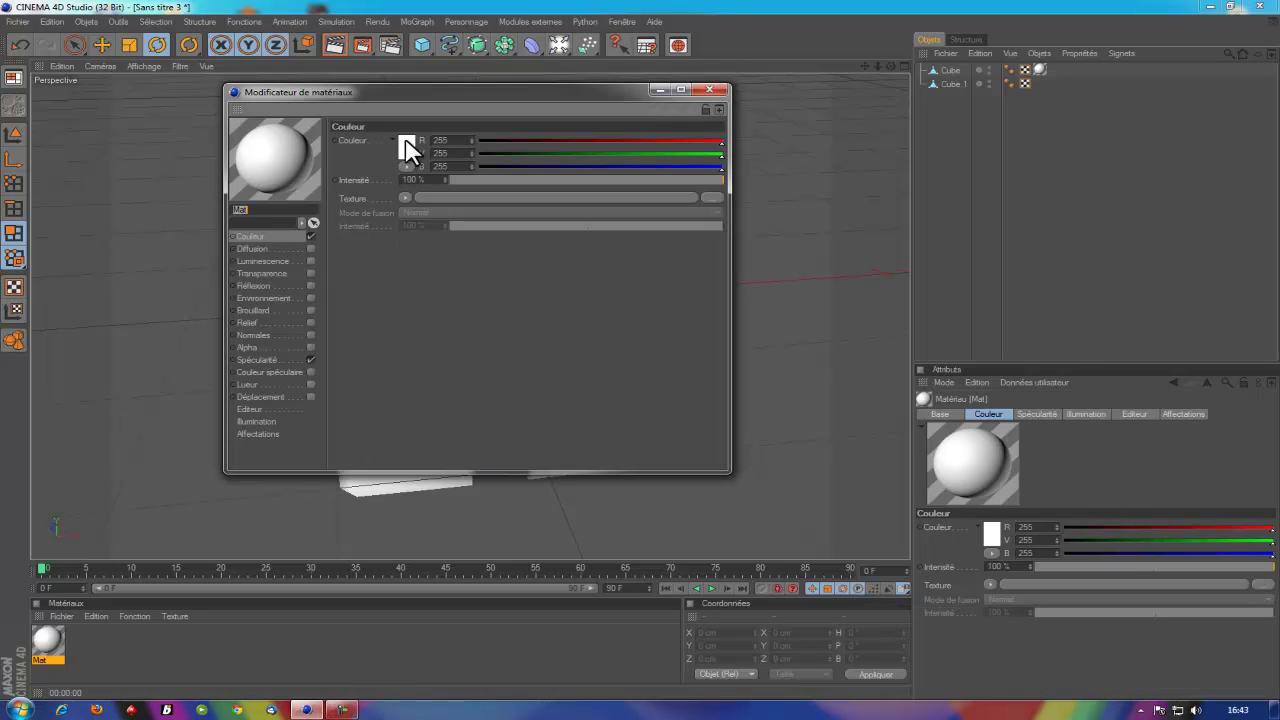
pyautogui.click(311, 285)
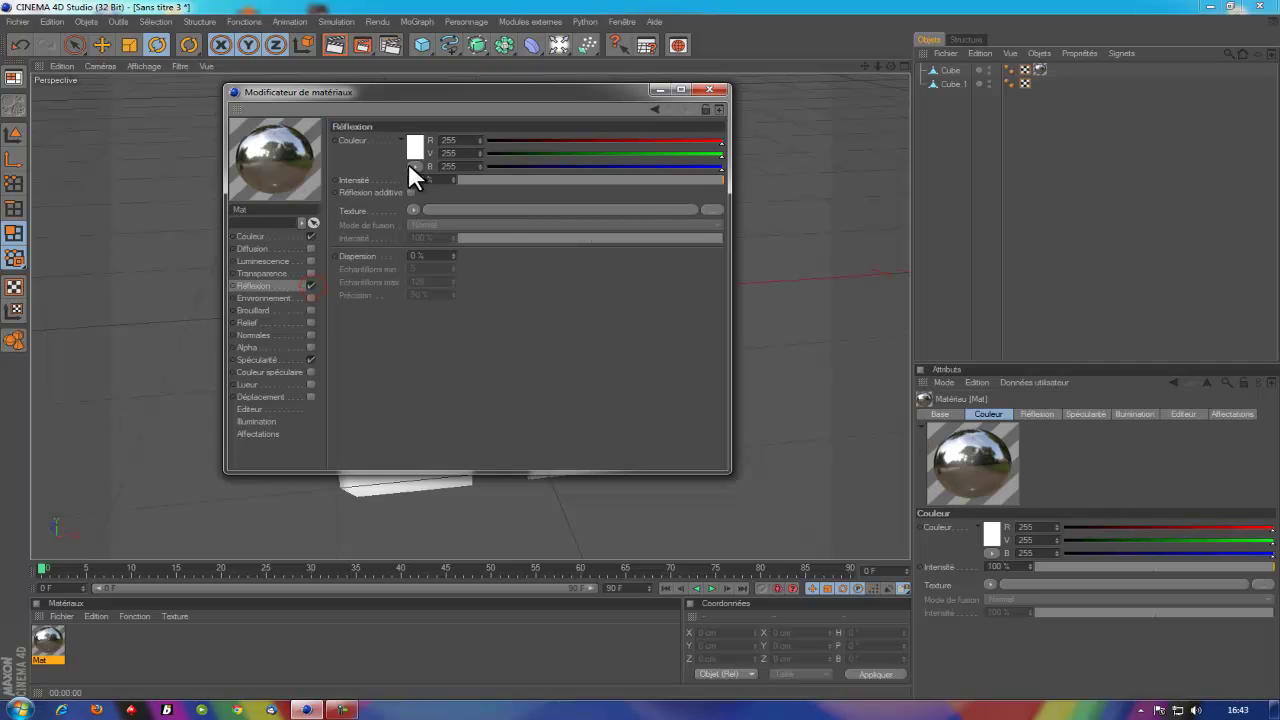
# Add a Fresnel reflection texture at 50% intensity, then apply Mat to the cube shell
pyautogui.click(413, 166)
pyautogui.click(418, 175)
pyautogui.click(411, 209)
pyautogui.click(436, 362)
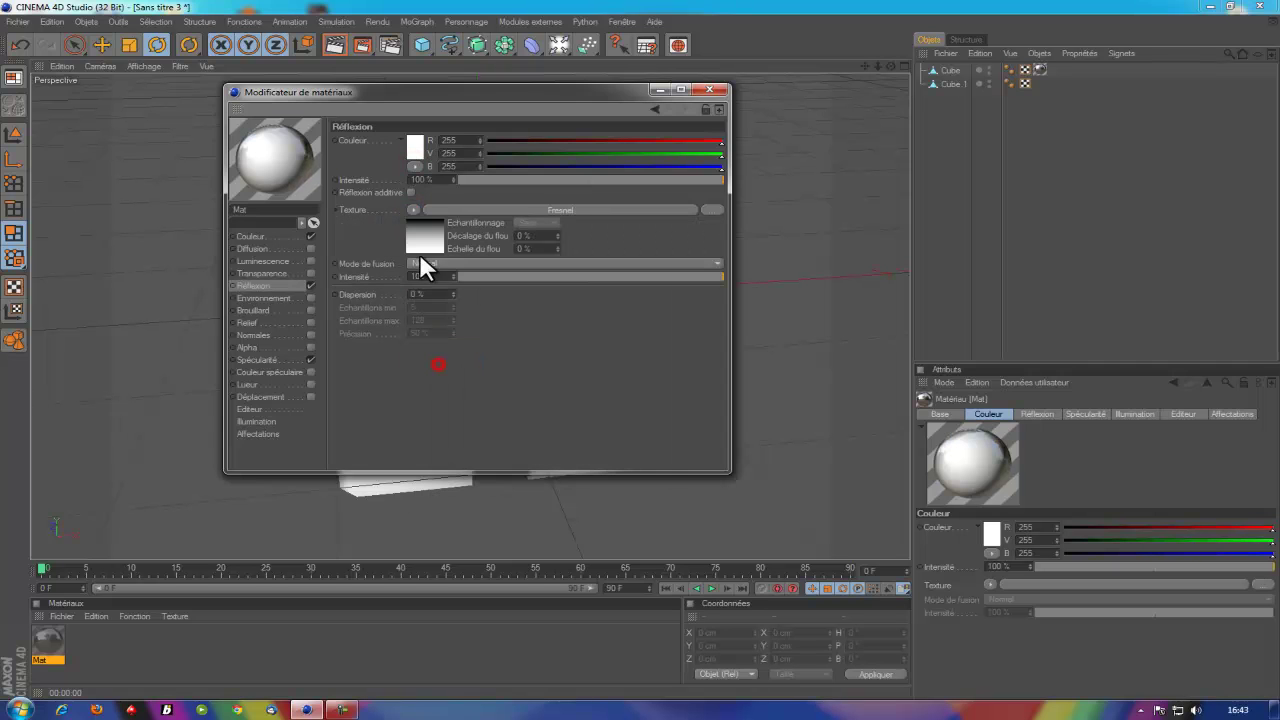
pyautogui.doubleClick(428, 179)
pyautogui.write('3')
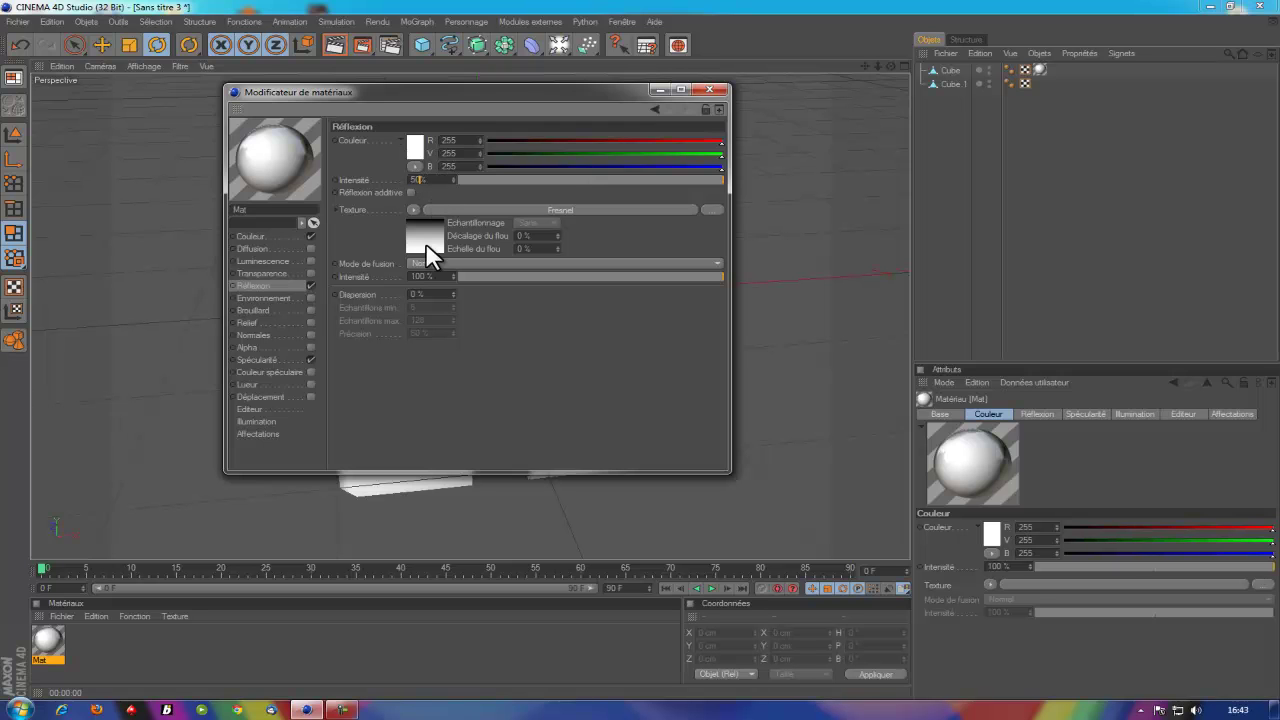
pyautogui.doubleClick(420, 276)
pyautogui.write('50')
pyautogui.click(503, 343)
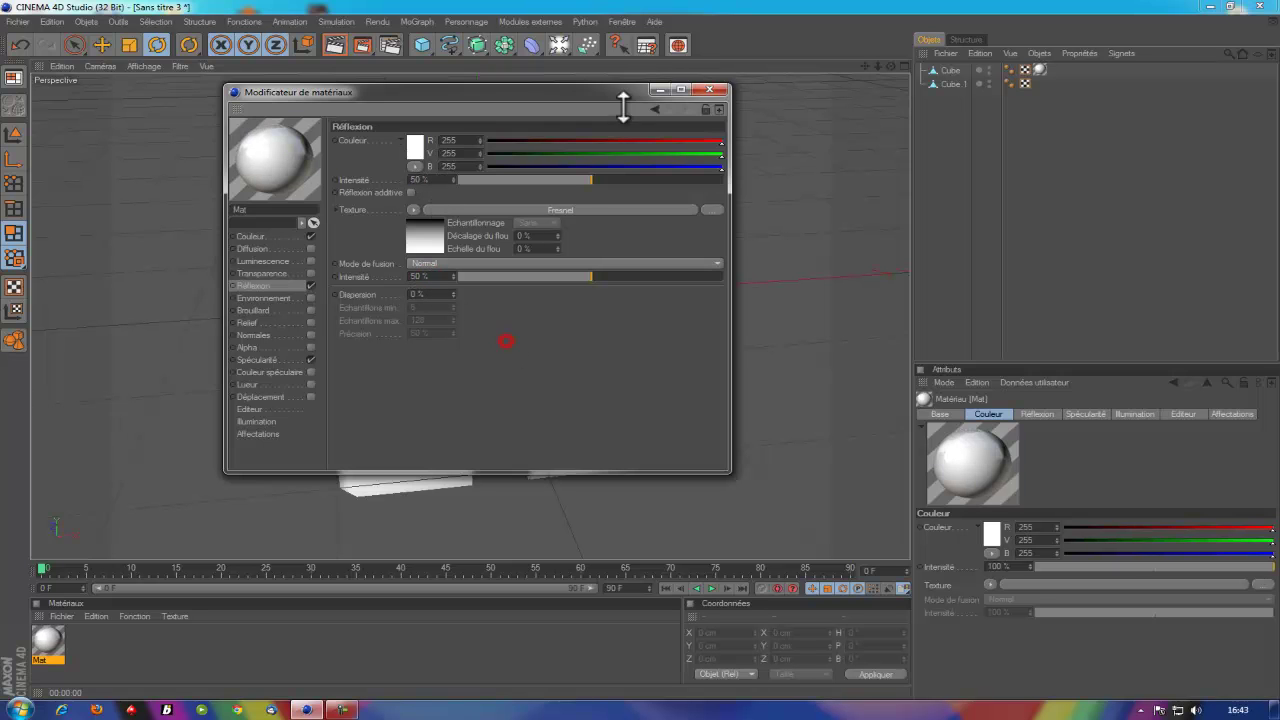
pyautogui.click(710, 89)
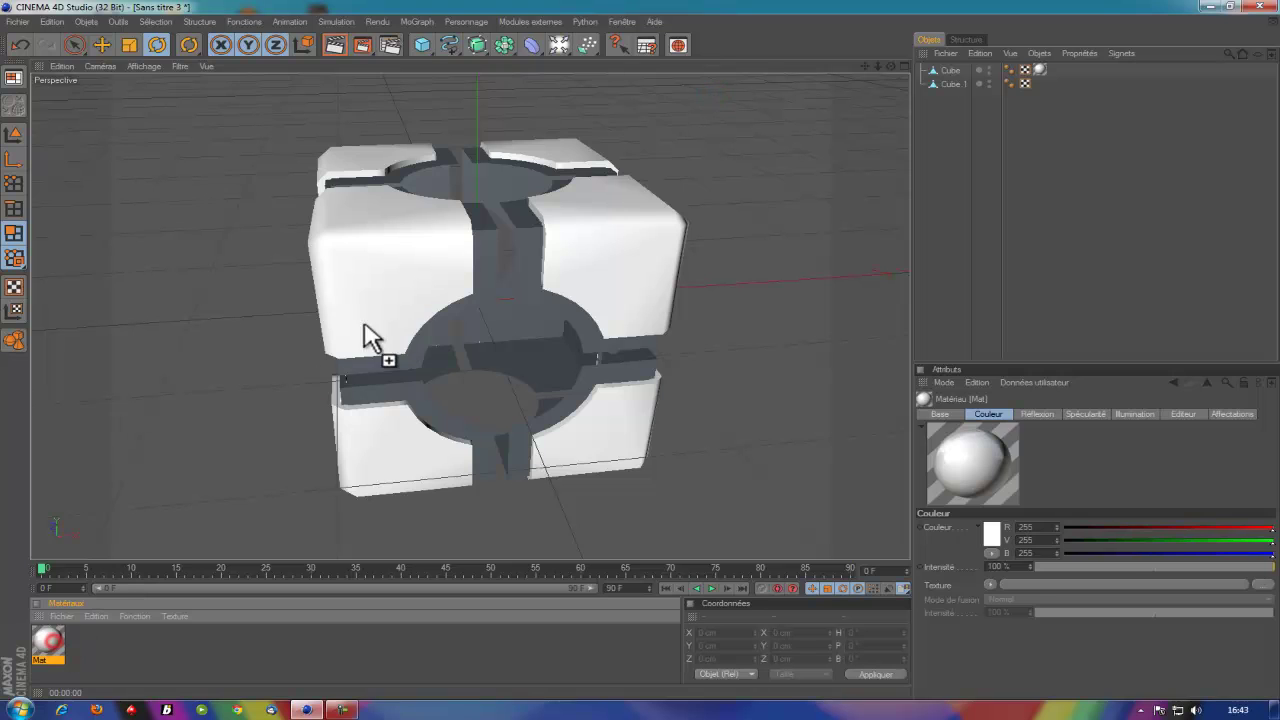
pyautogui.moveTo(57, 645); pyautogui.dragTo(380, 325)
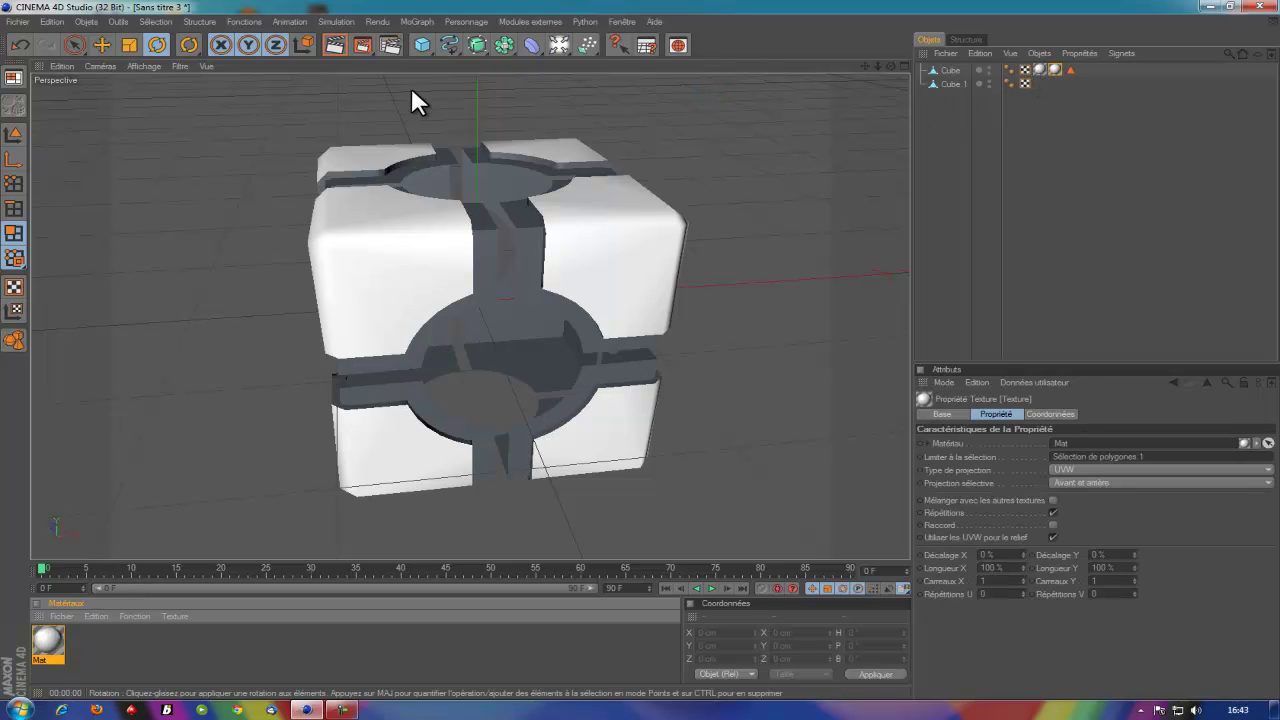
# Create a second material, Mat.1, and set its colour to black
pyautogui.doubleClick(45, 645)
pyautogui.click(250, 236)
pyautogui.click(414, 147)
pyautogui.moveTo(404, 139); pyautogui.dragTo(176, 250)
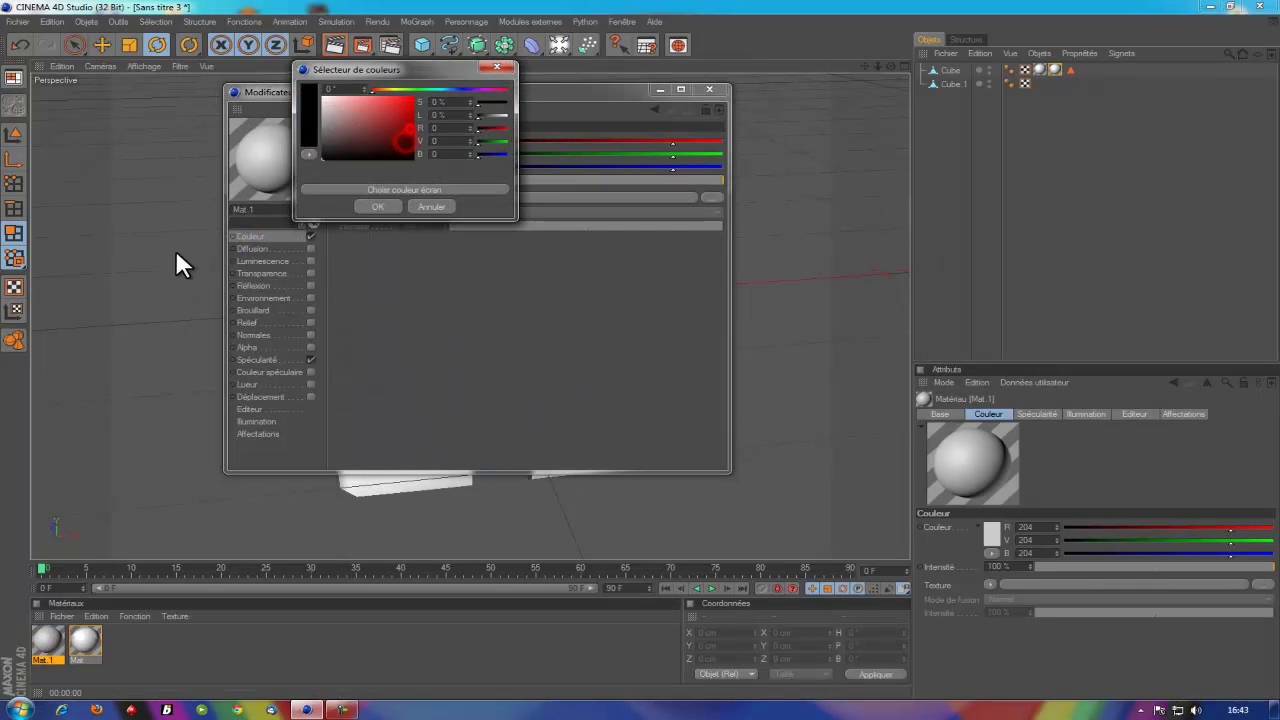
# Give Mat.1 a 50% Fresnel reflection and apply it to Cube 1
pyautogui.click(308, 285)
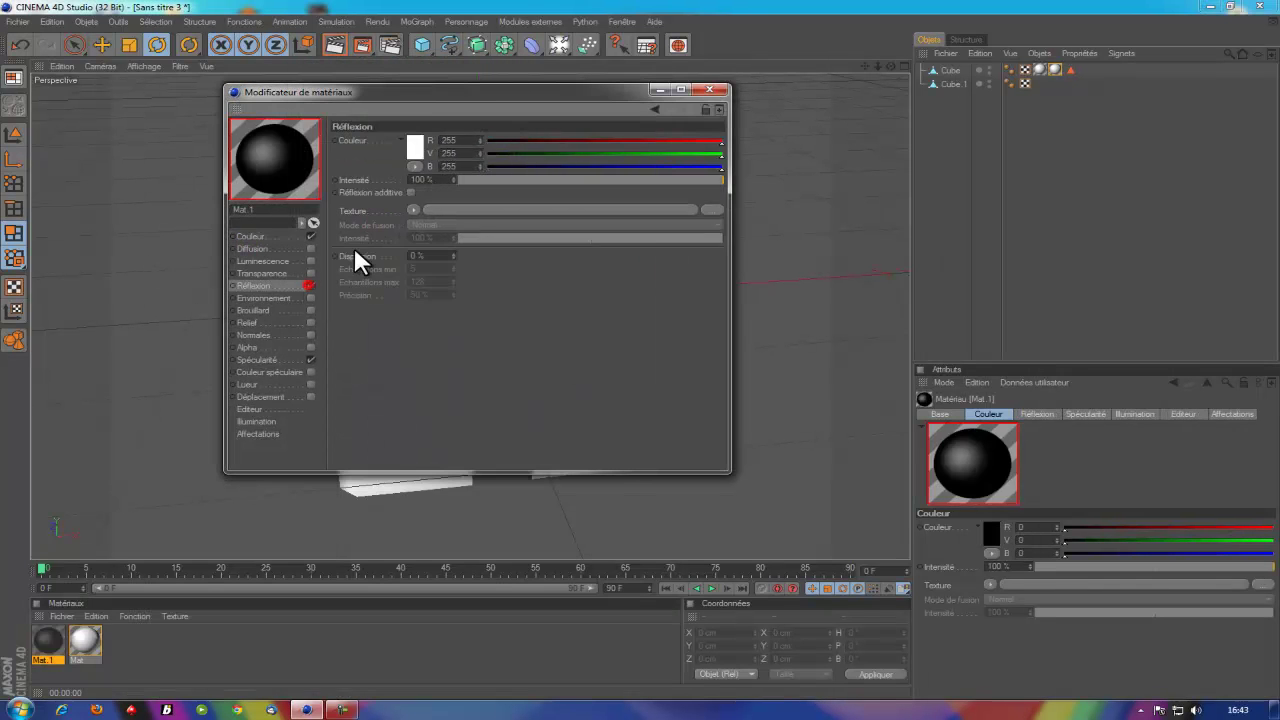
pyautogui.write('50')
pyautogui.click(408, 210)
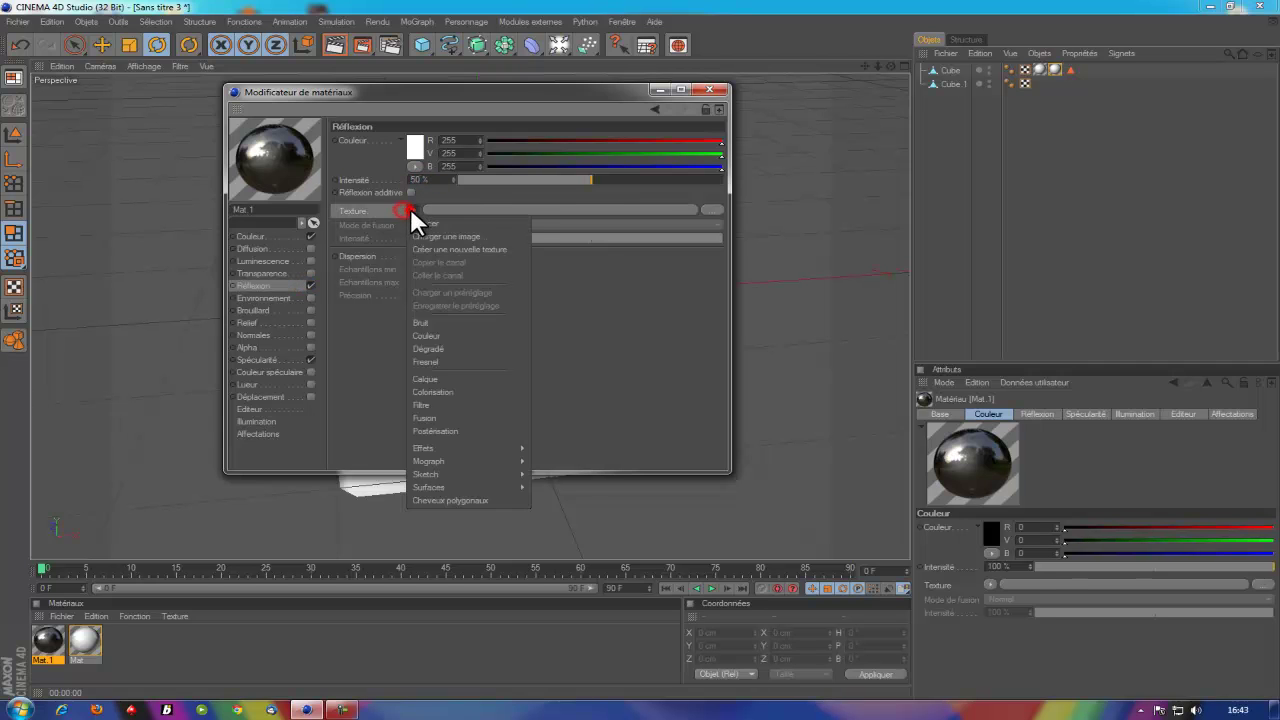
pyautogui.click(440, 366)
pyautogui.write('50')
pyautogui.click(500, 350)
pyautogui.click(710, 89)
pyautogui.moveTo(48, 640)
pyautogui.mouseDown()
pyautogui.moveTo(530, 276)
pyautogui.moveTo(531, 229)
pyautogui.mouseUp()
# Render a preview to check the white and black materials
pyautogui.click(337, 44)
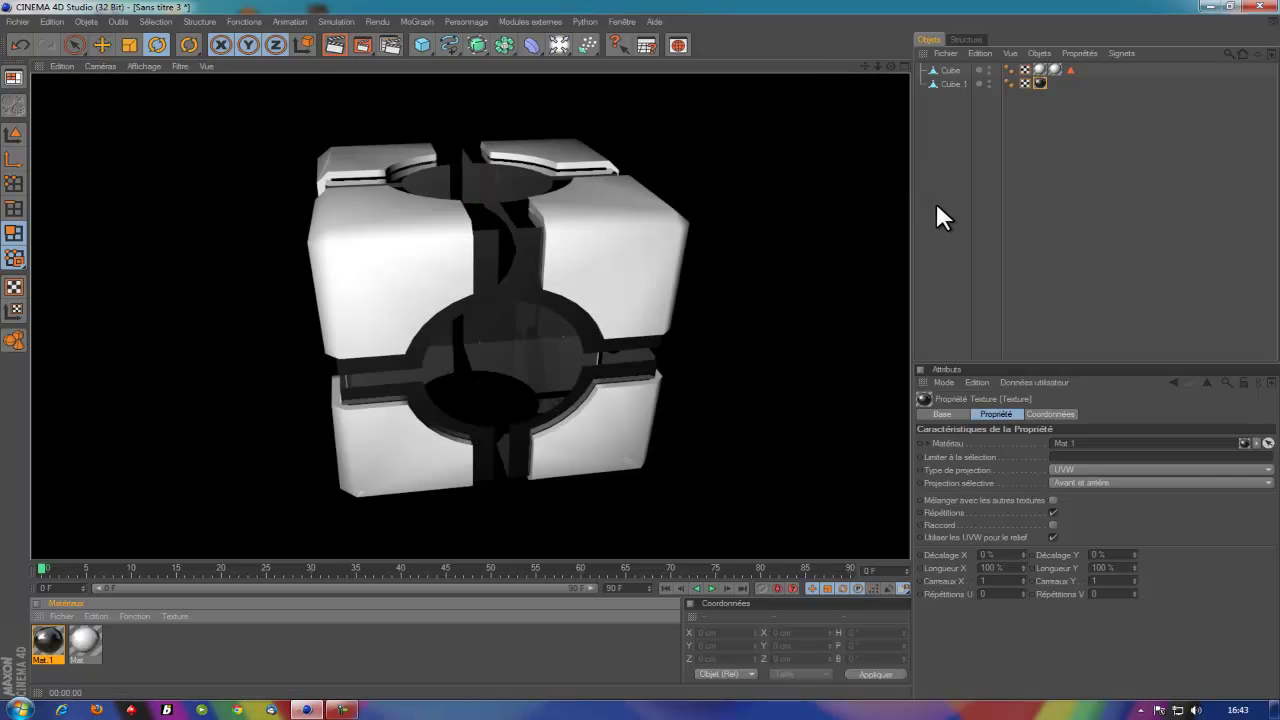
pyautogui.click(935, 200)
pyautogui.click(890, 65)
pyautogui.moveTo(643, 347); pyautogui.dragTo(639, 348)
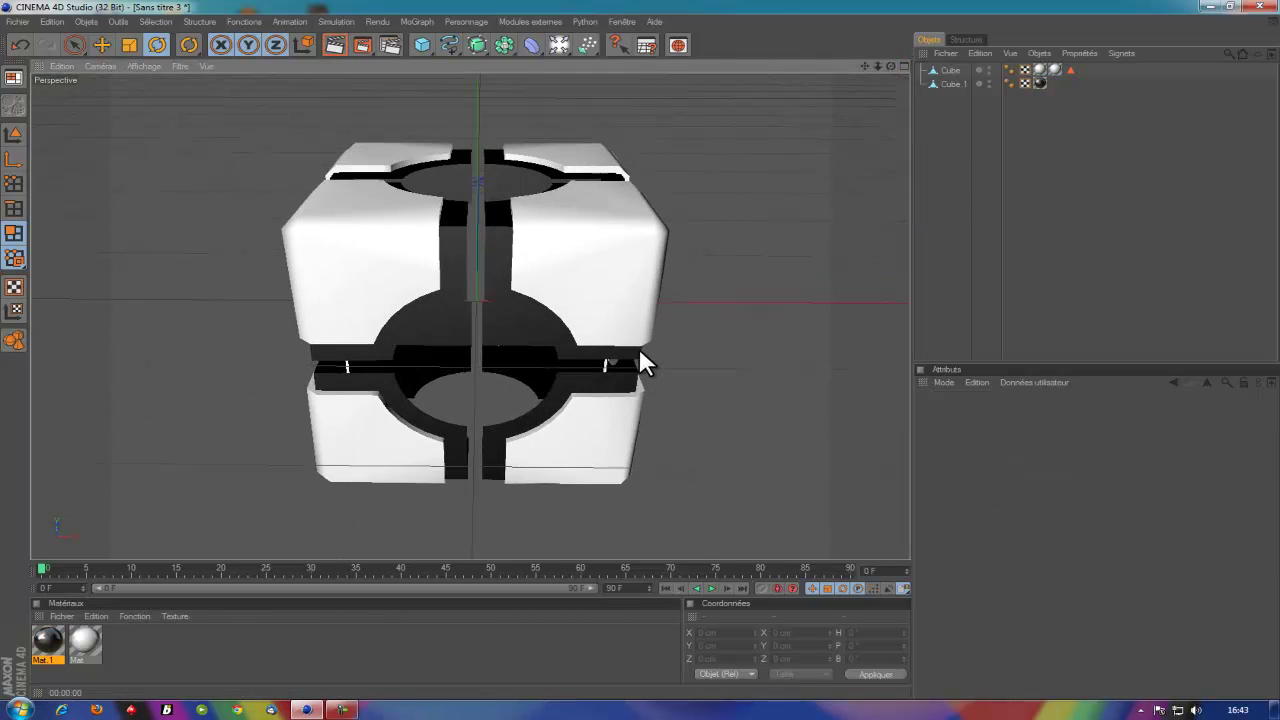
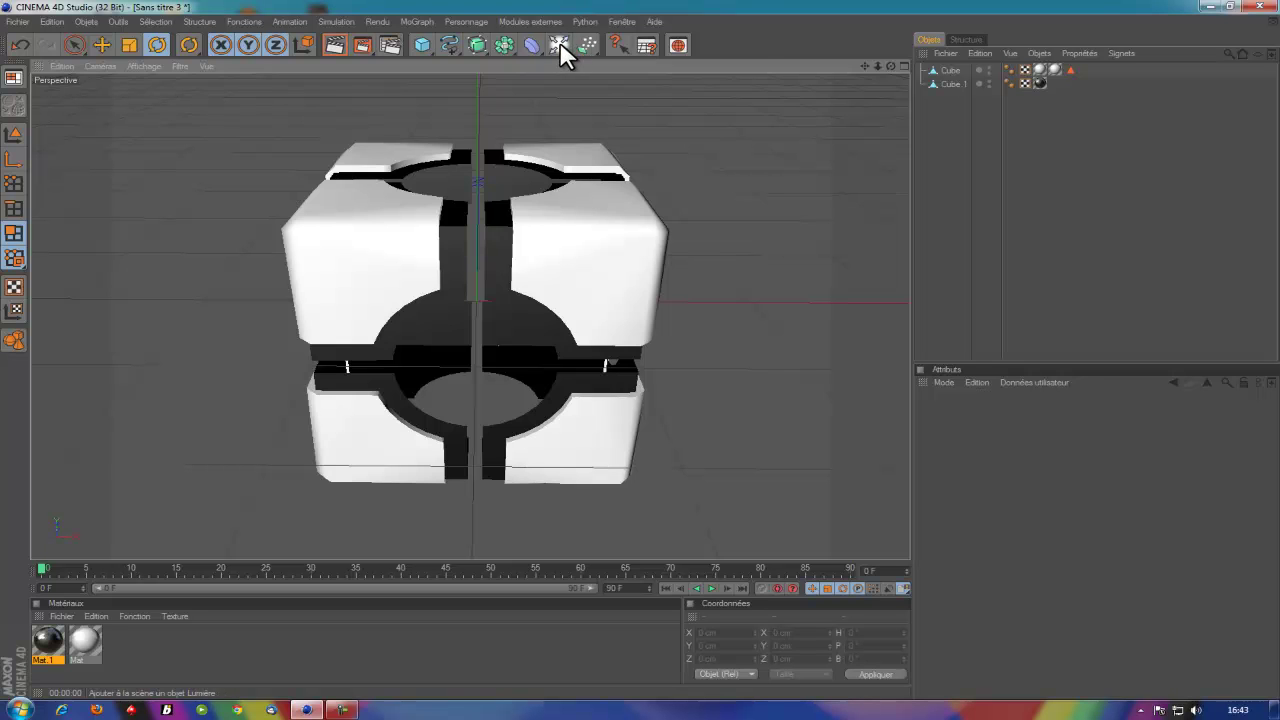
# Add a 400 × 400 cm Plan (Plane) primitive to the scene beside the cube
pyautogui.moveTo(889, 65); pyautogui.dragTo(639, 347)
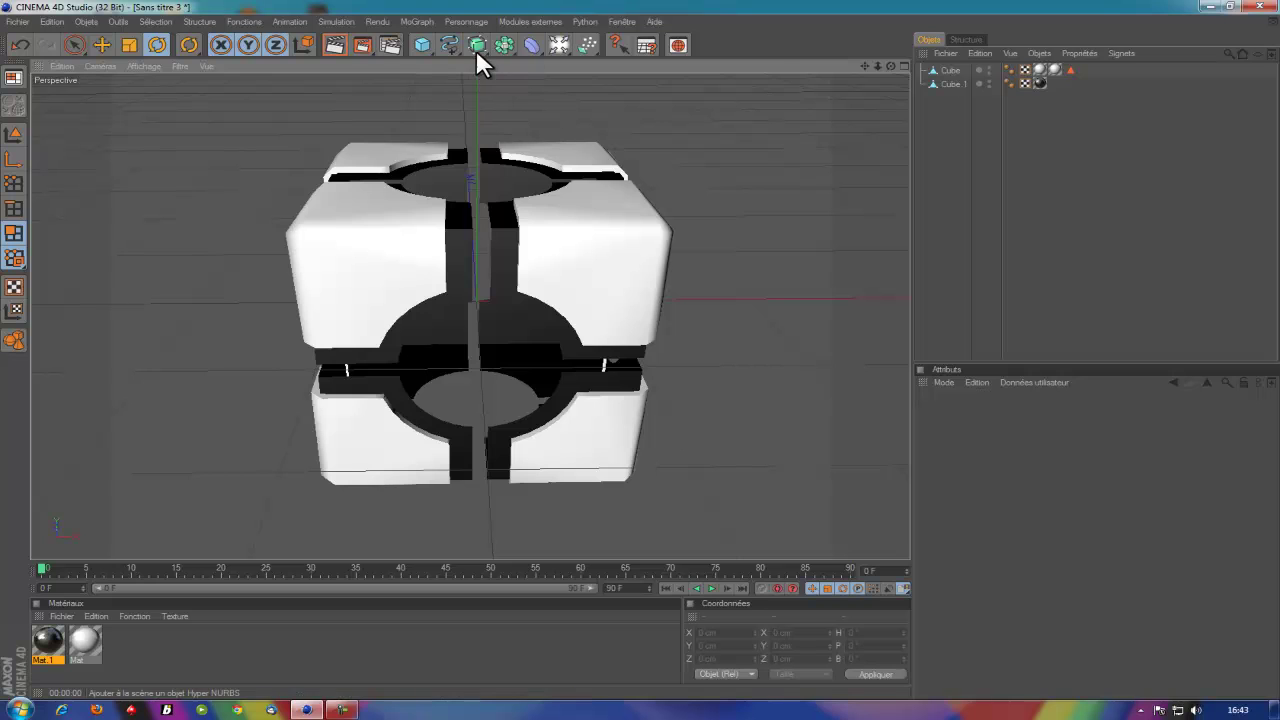
pyautogui.click(421, 44)
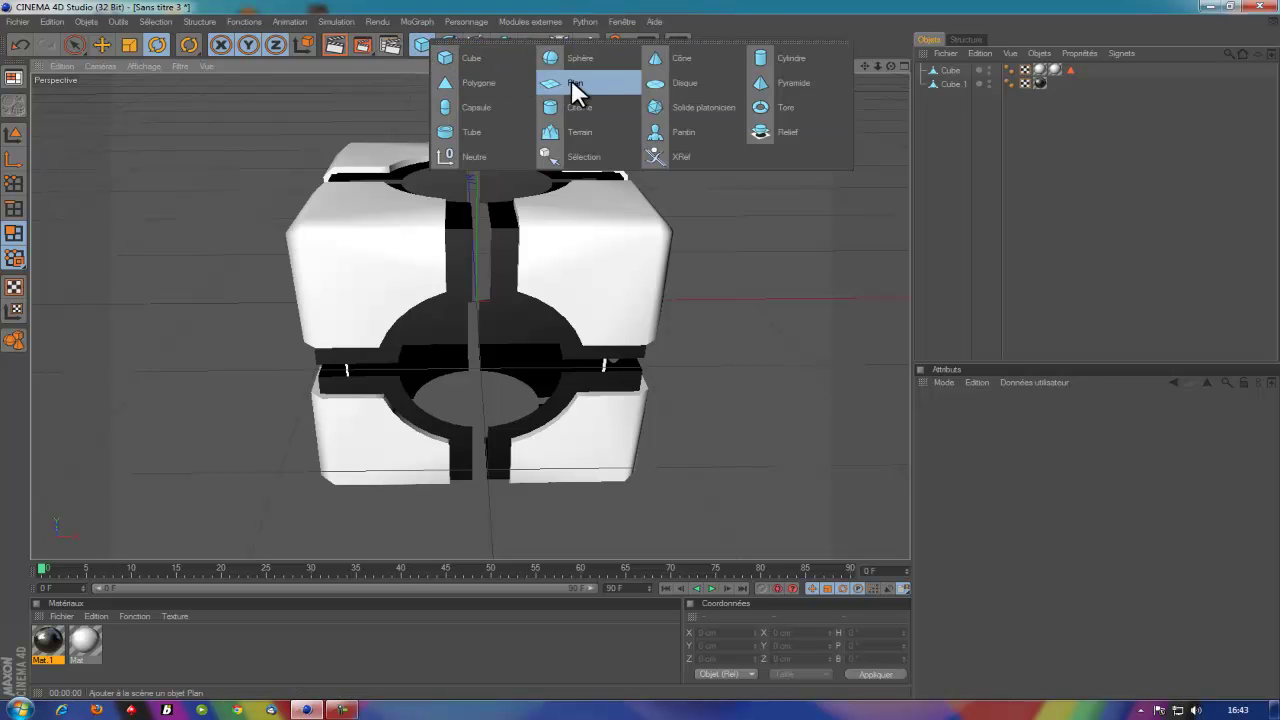
pyautogui.click(583, 87)
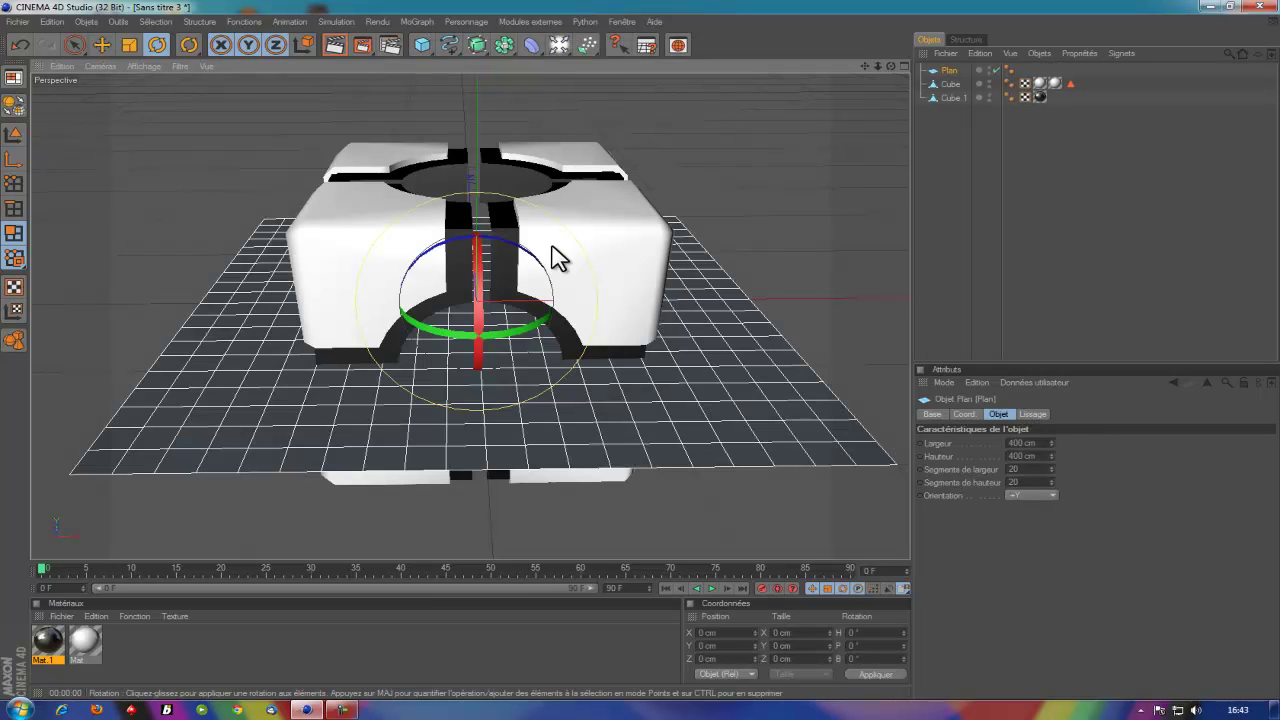
pyautogui.scroll(-2, 551, 257)
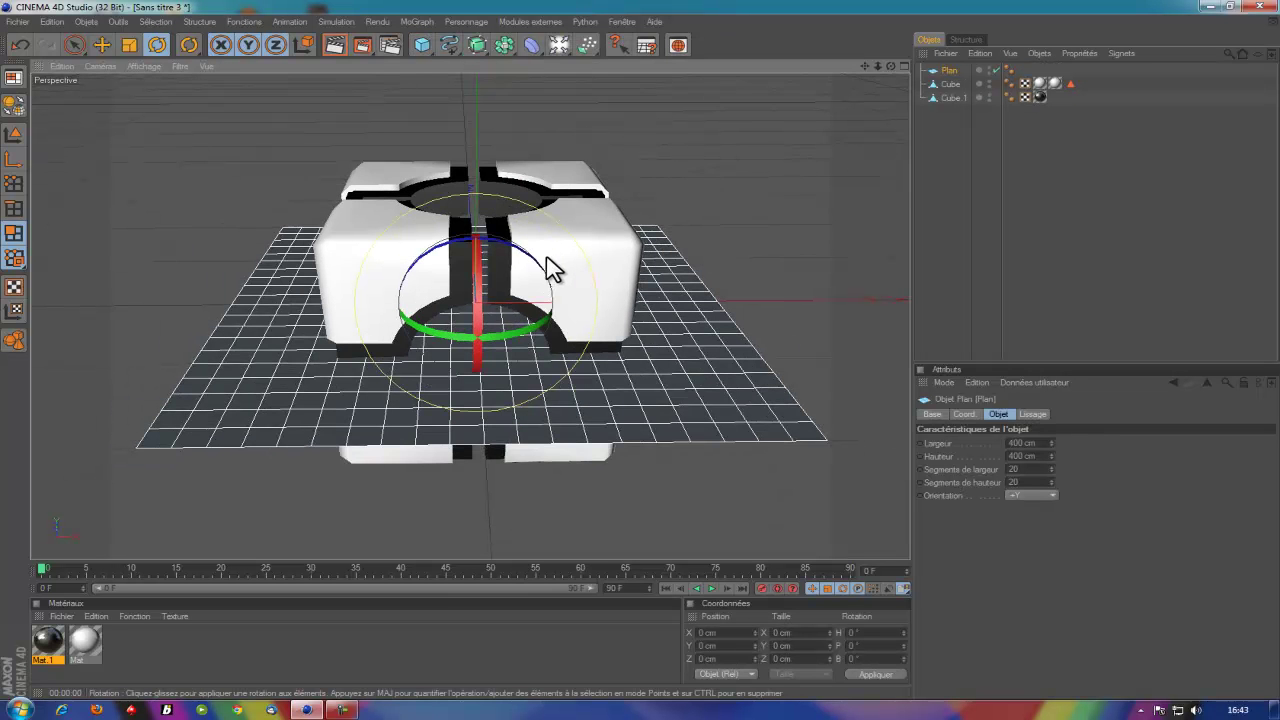
pyautogui.click(428, 21)
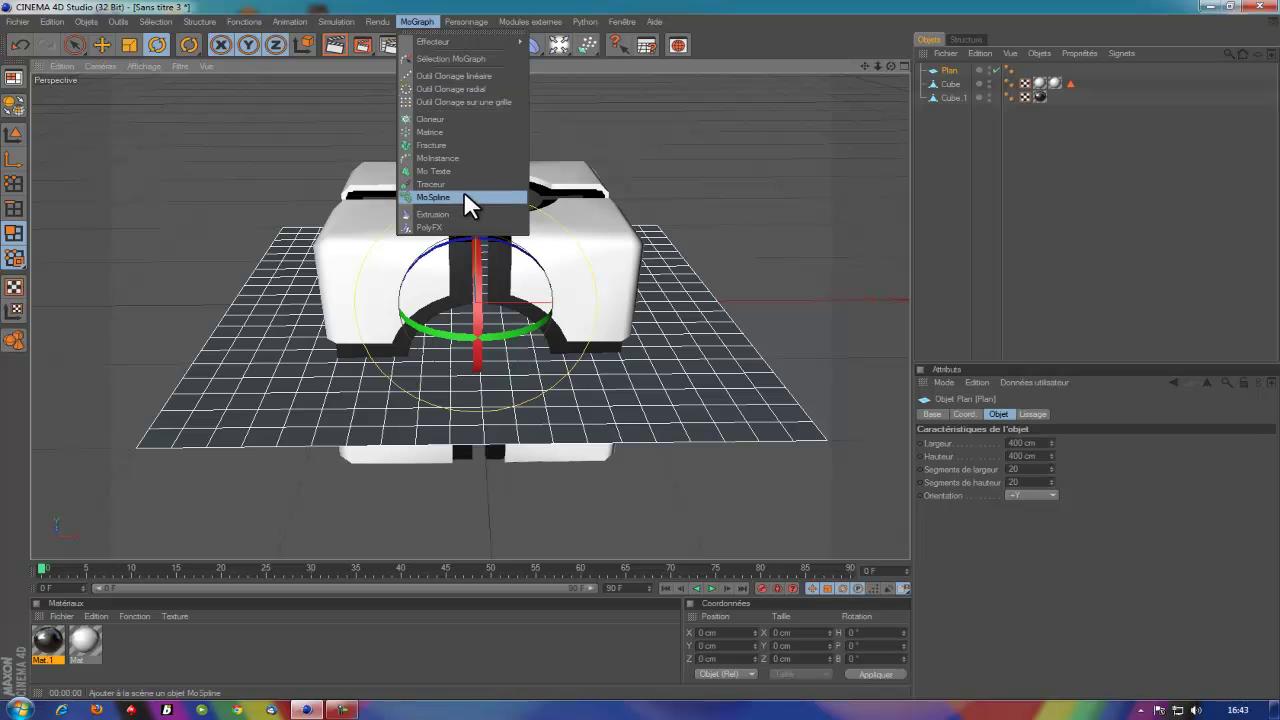
# Add a MoGraph Cloner, parent the Plan under it, and raise it above the cube
pyautogui.click(446, 119)
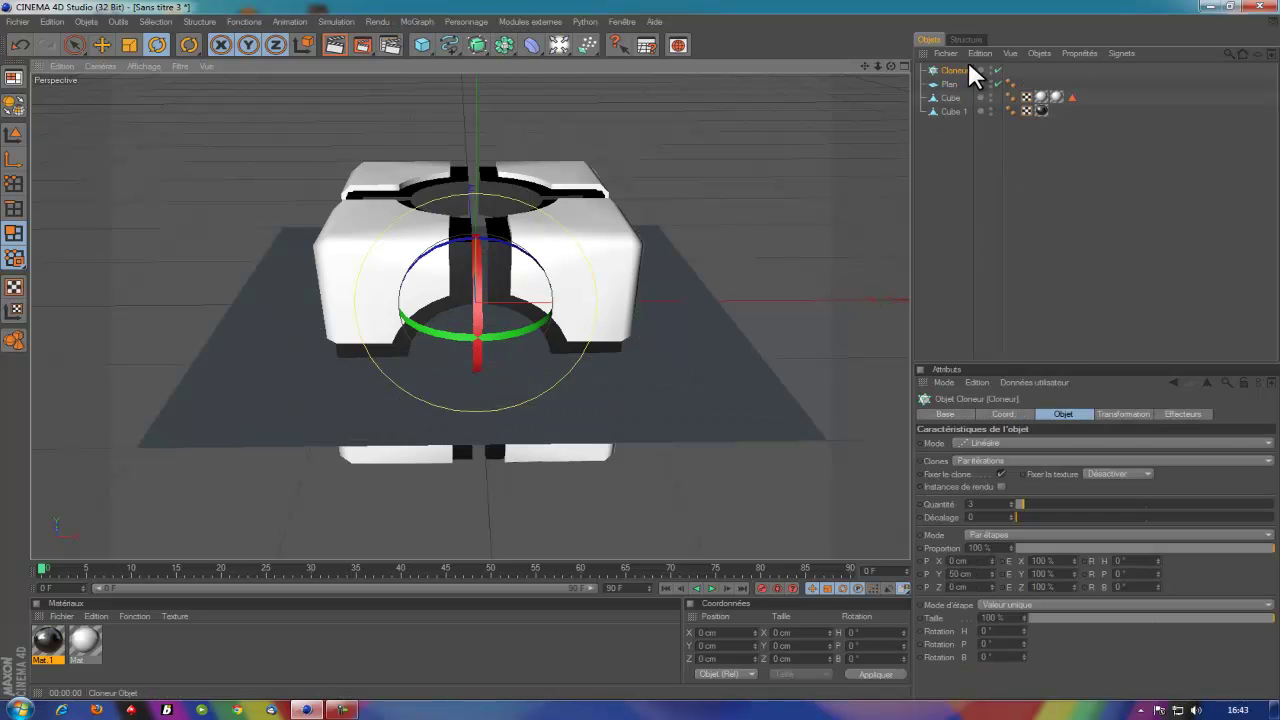
pyautogui.moveTo(949, 85); pyautogui.dragTo(946, 71)
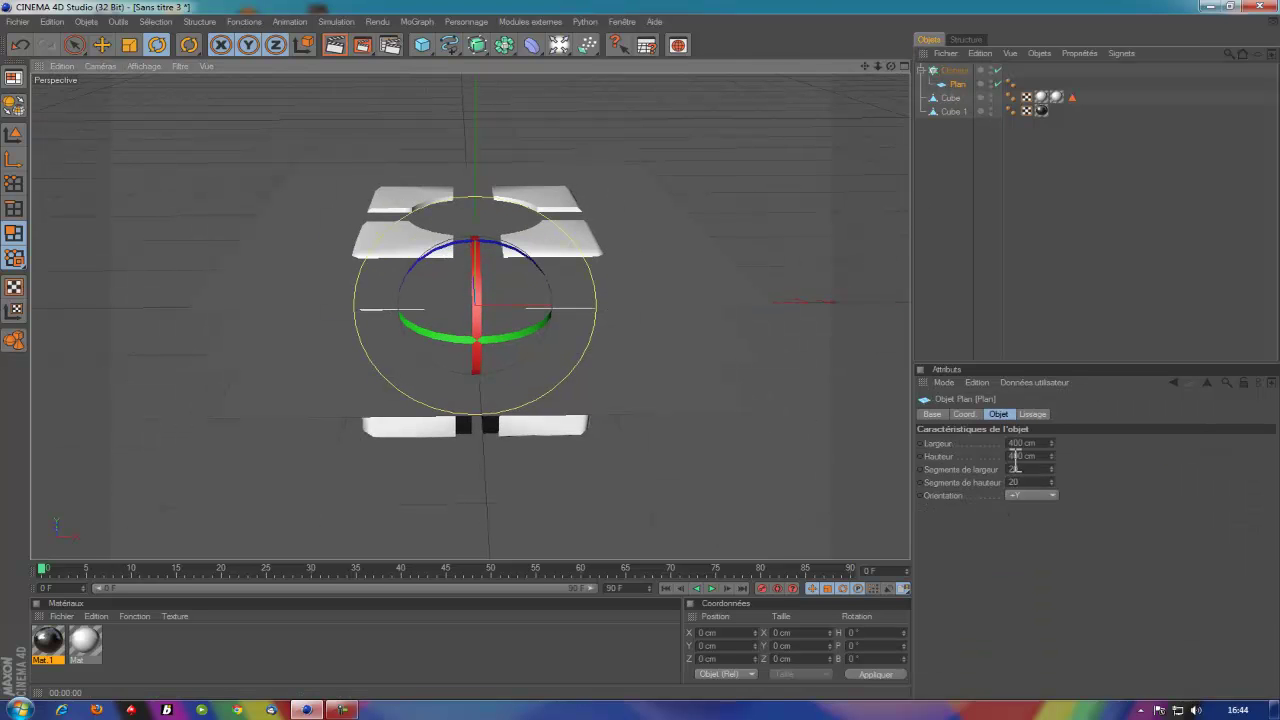
pyautogui.click(948, 70)
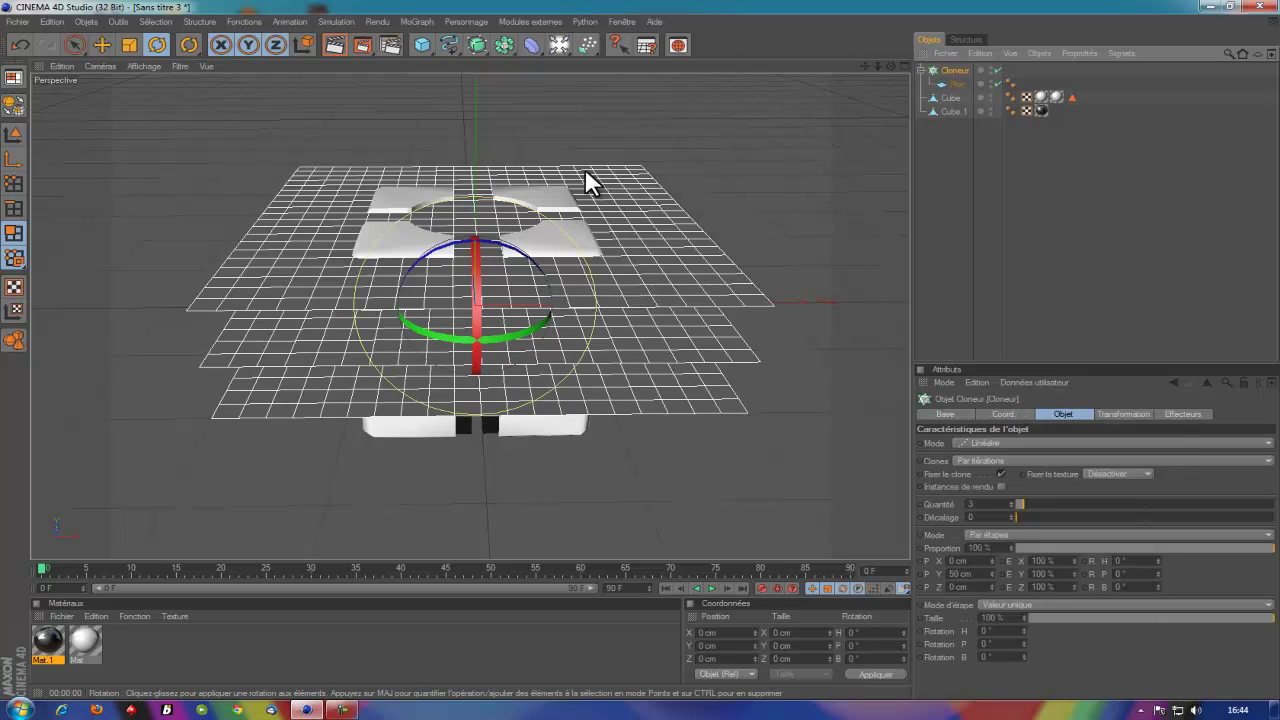
pyautogui.click(101, 44)
pyautogui.moveTo(471, 197)
pyautogui.mouseDown()
pyautogui.moveTo(640, 348)
pyautogui.moveTo(486, 251)
pyautogui.mouseUp()
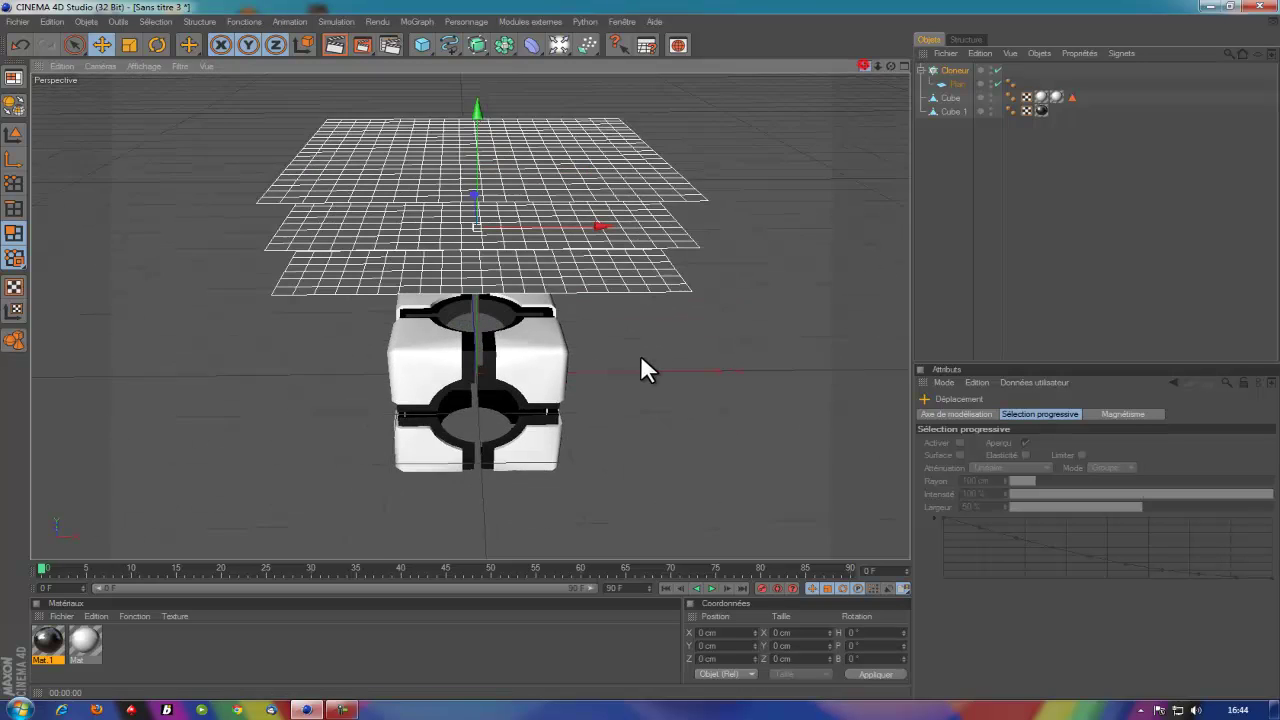
pyautogui.moveTo(879, 66); pyautogui.dragTo(918, 78)
pyautogui.click(947, 70)
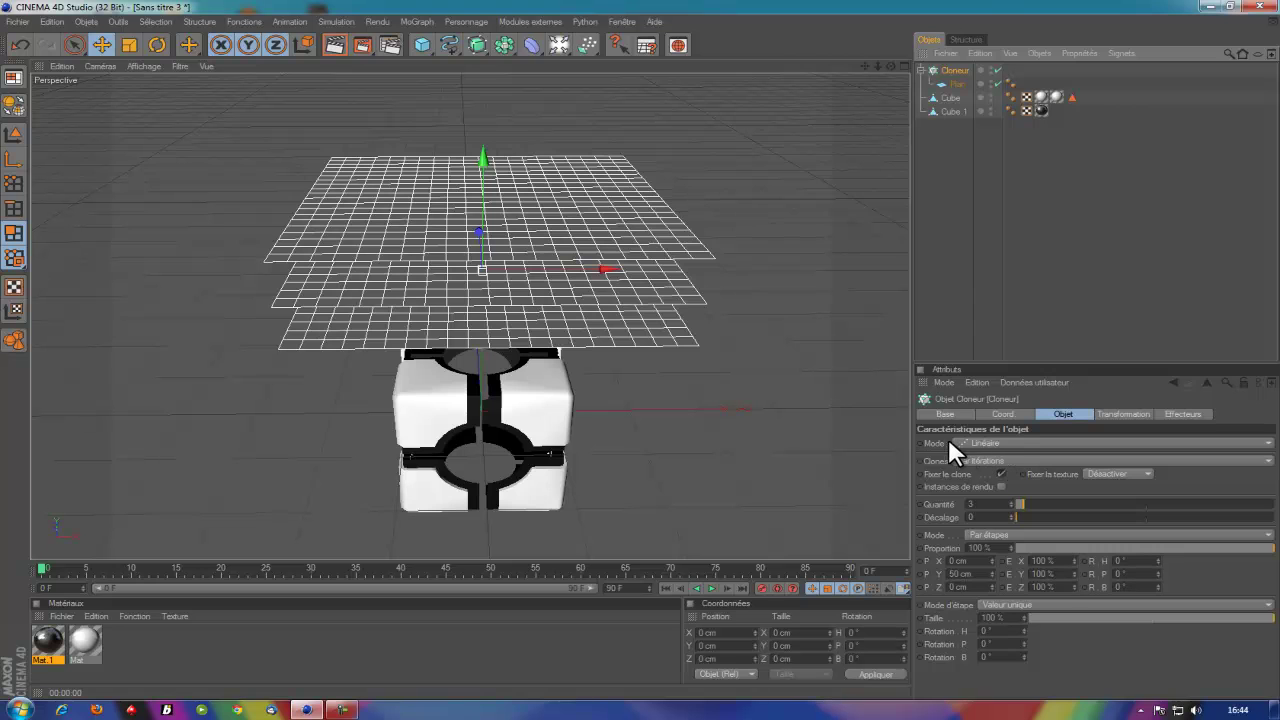
# Set the Cloner to Grid Array with 4 clones and 1250 cm size along X
pyautogui.click(977, 445)
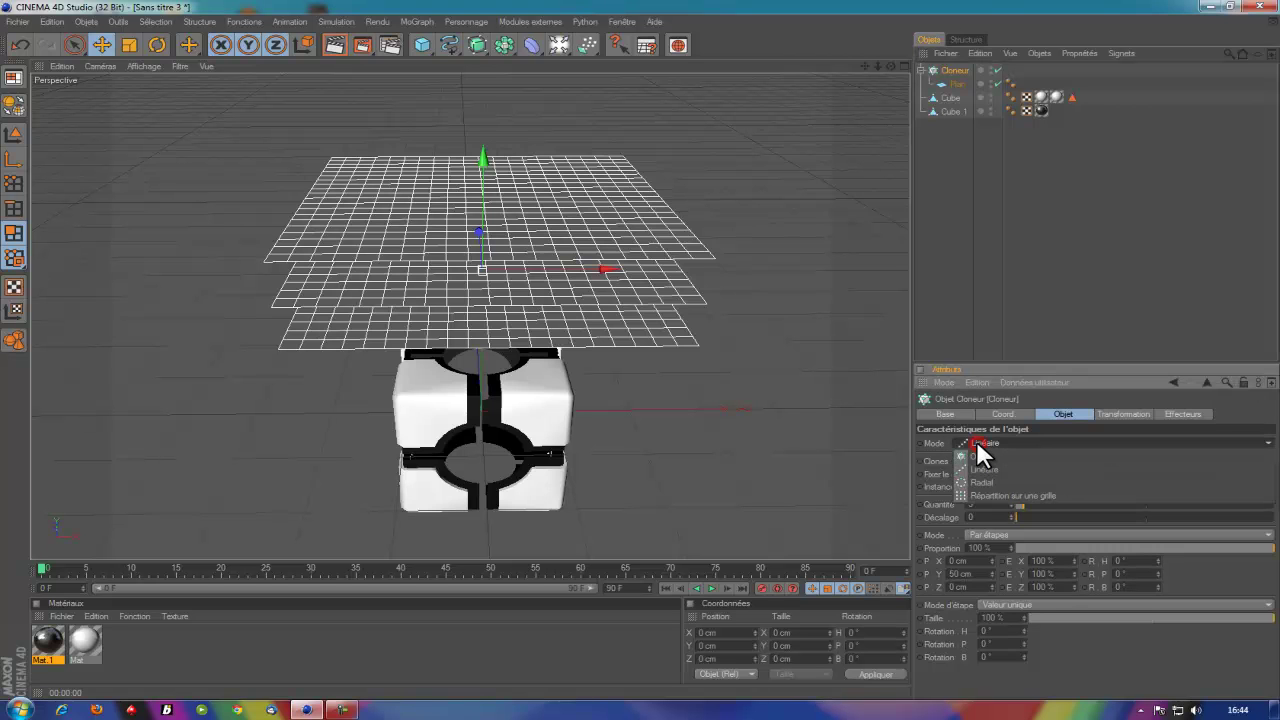
pyautogui.click(994, 495)
pyautogui.doubleClick(981, 505)
pyautogui.write('40')
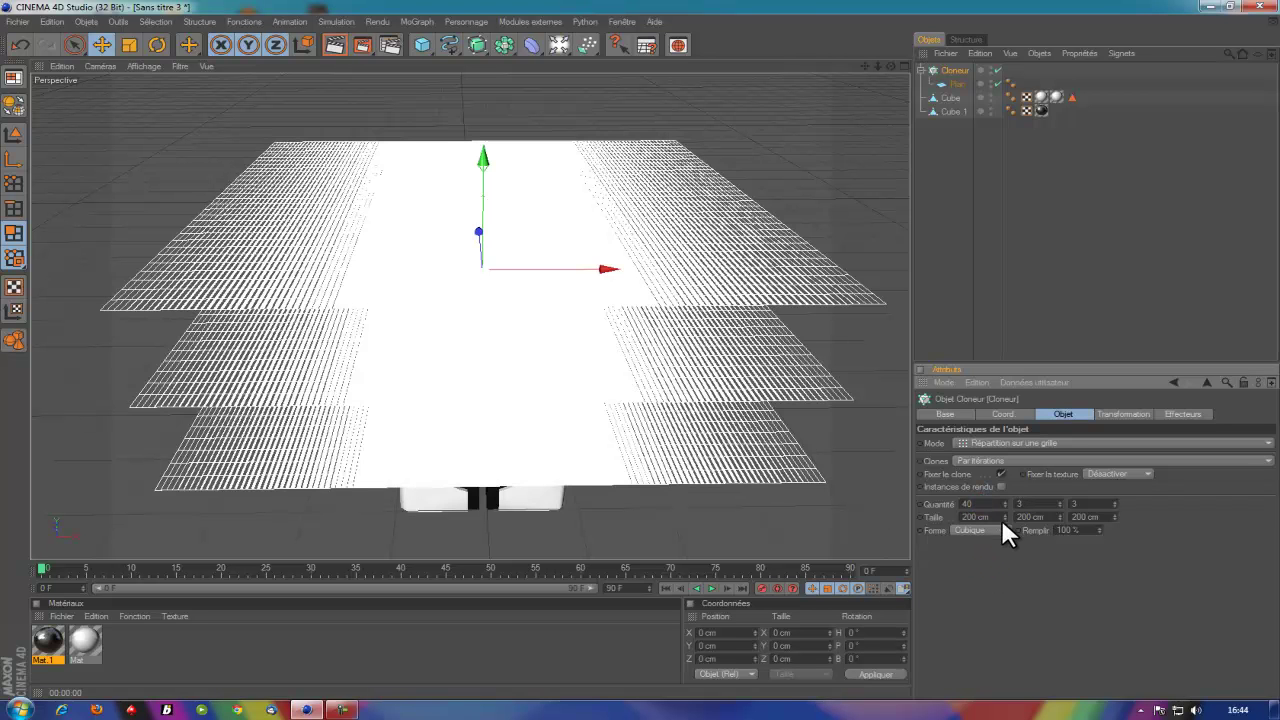
pyautogui.doubleClick(972, 505)
pyautogui.write('4')
pyautogui.press('Return')
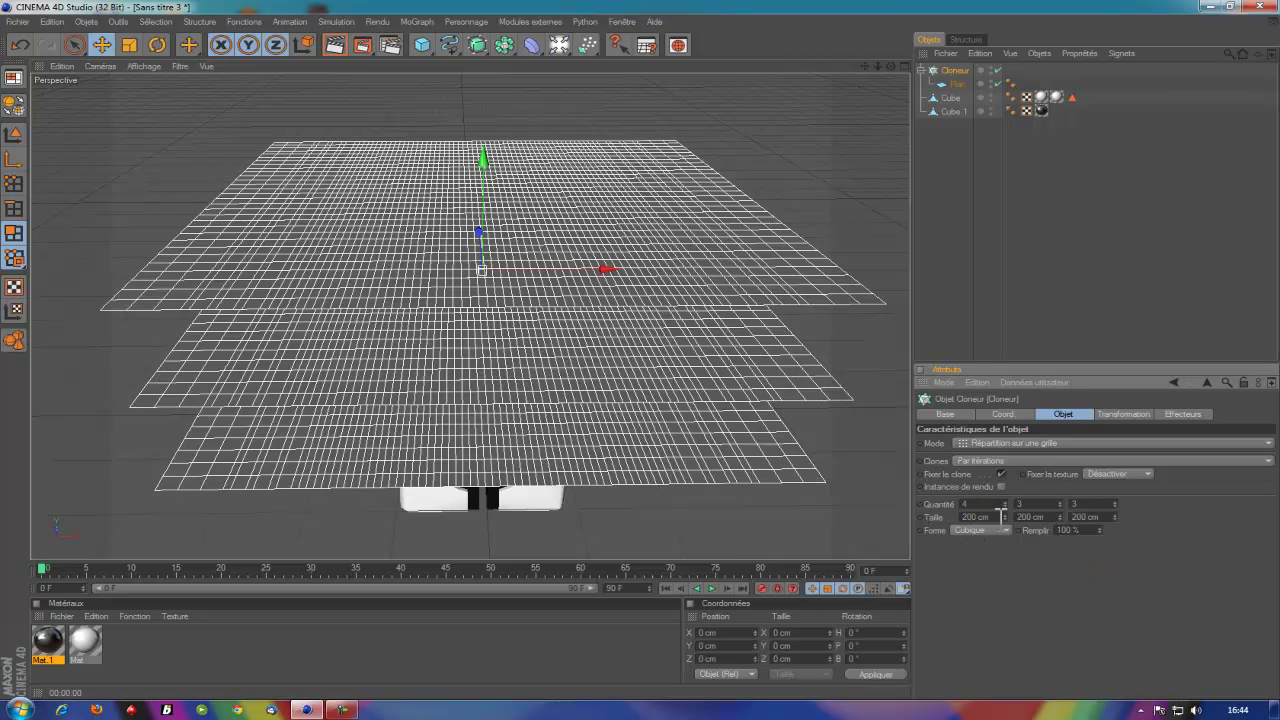
pyautogui.doubleClick(995, 514)
pyautogui.write('1250')
pyautogui.press('Return')
pyautogui.write('8')
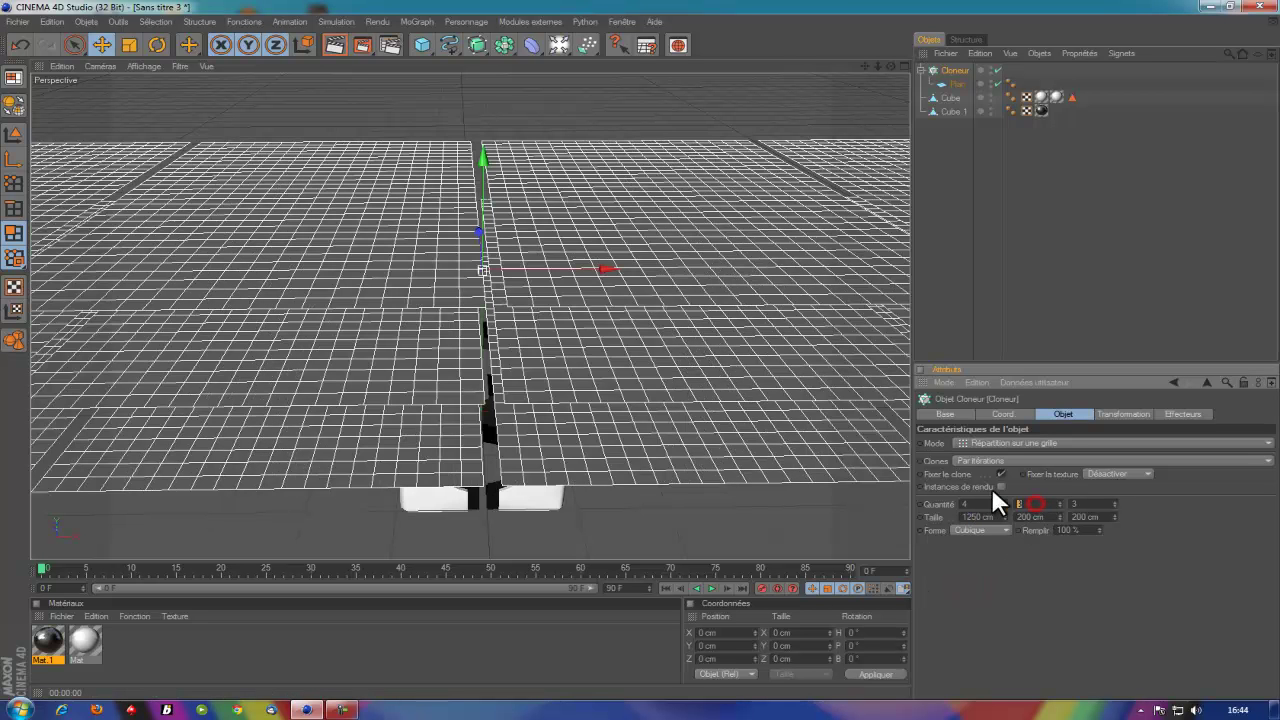
# Set the grid to 1 clone and 0 cm along Y, and 3 clones over 840 cm along Z
pyautogui.write('1')
pyautogui.press('Tab')
pyautogui.write('0')
pyautogui.press('Return')
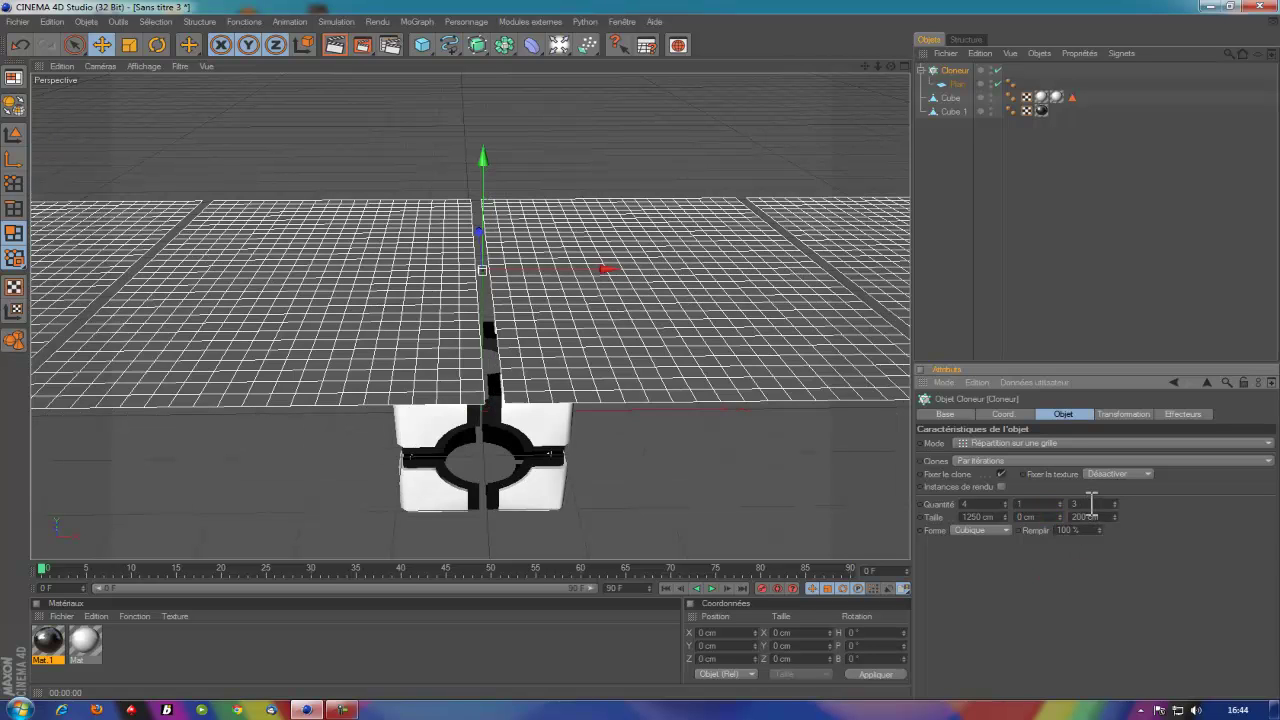
pyautogui.write('4')
pyautogui.click(1097, 556)
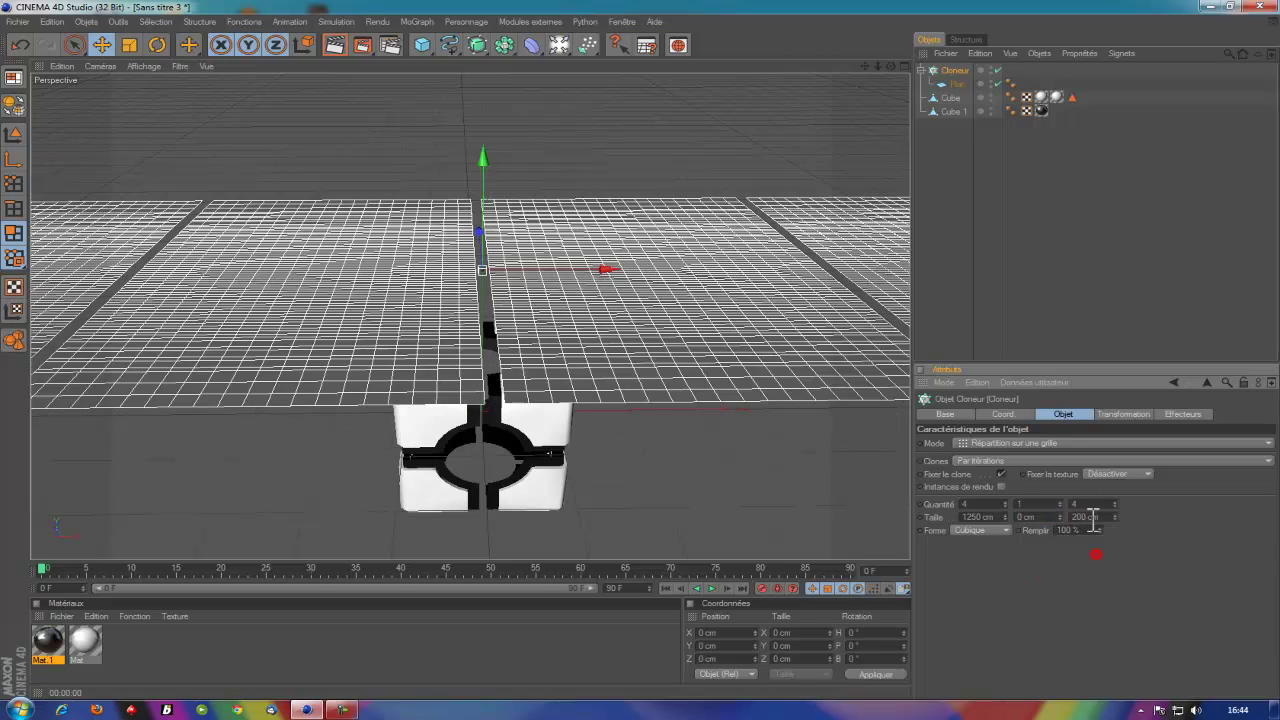
pyautogui.click(1100, 516)
pyautogui.write('840')
pyautogui.press('Return')
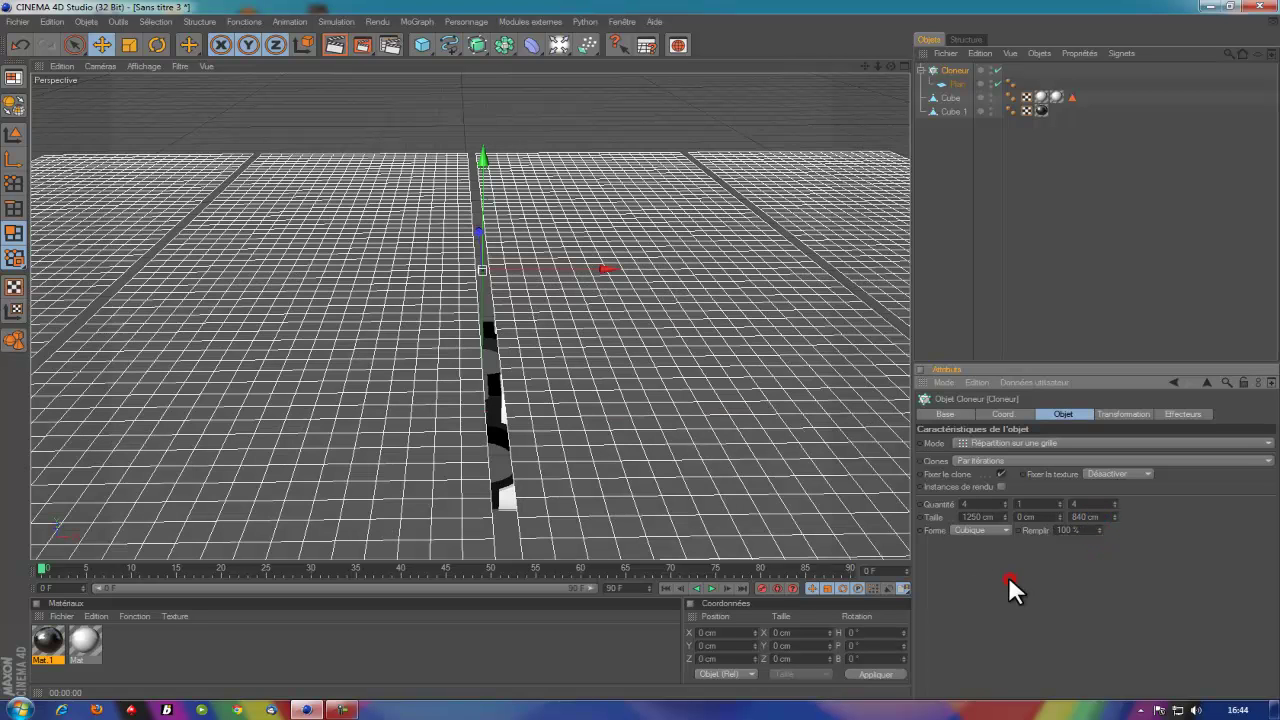
pyautogui.click(1086, 502)
pyautogui.write('3')
pyautogui.click(1083, 606)
pyautogui.moveTo(894, 71)
pyautogui.mouseDown()
pyautogui.moveTo(480, 200)
pyautogui.moveTo(505, 448)
pyautogui.mouseUp()
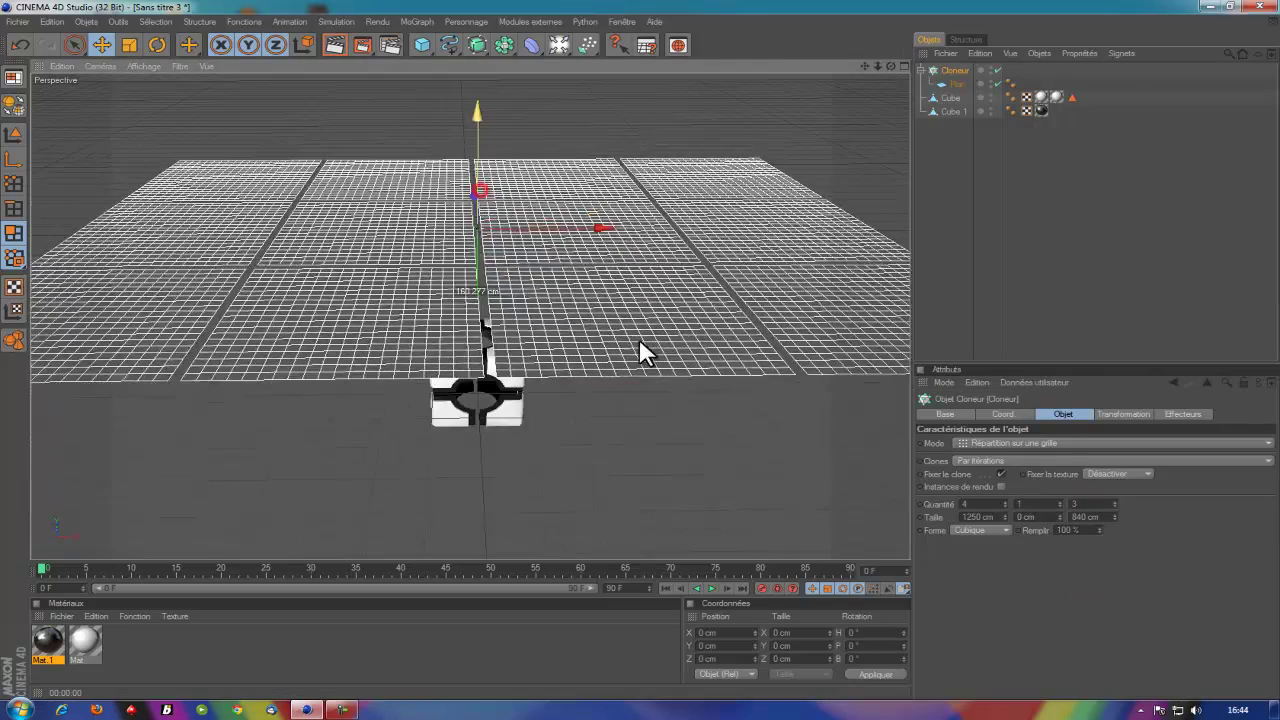
pyautogui.moveTo(864, 66); pyautogui.dragTo(639, 347)
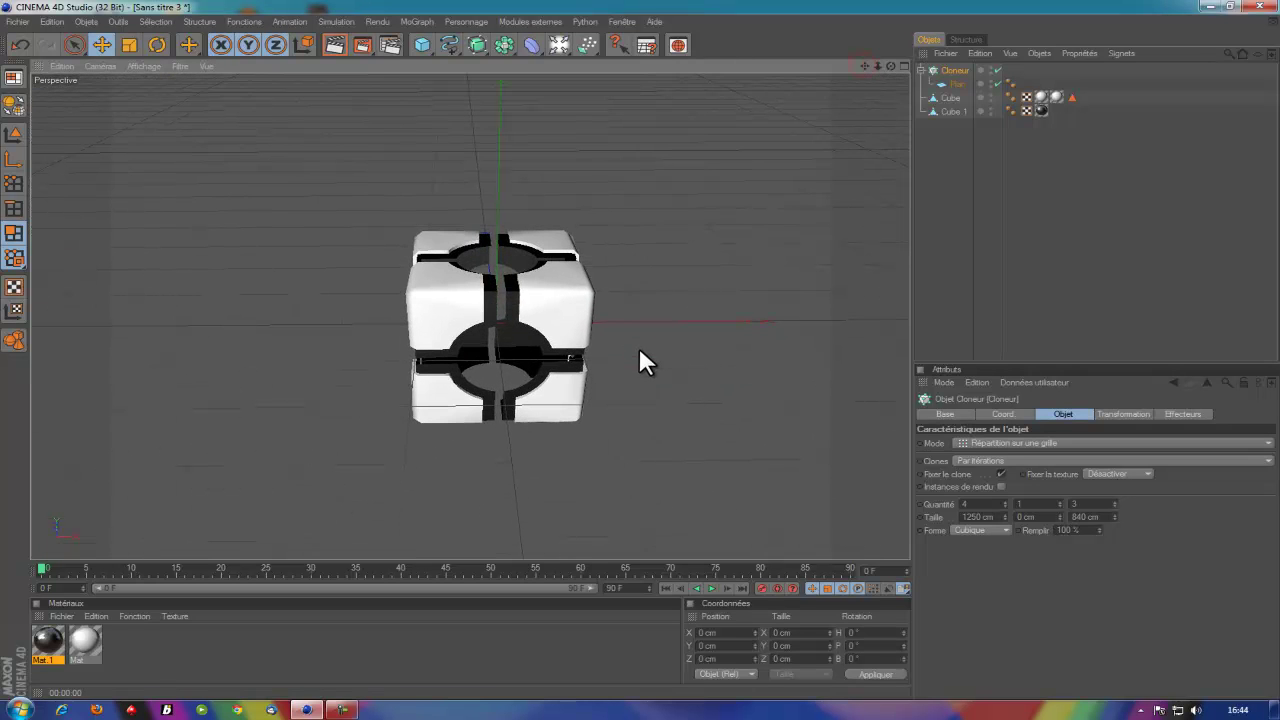
# Create a pure white luminous material (Mat 2) and apply it to the cloned planes
pyautogui.doubleClick(151, 662)
pyautogui.doubleClick(45, 648)
pyautogui.click(268, 236)
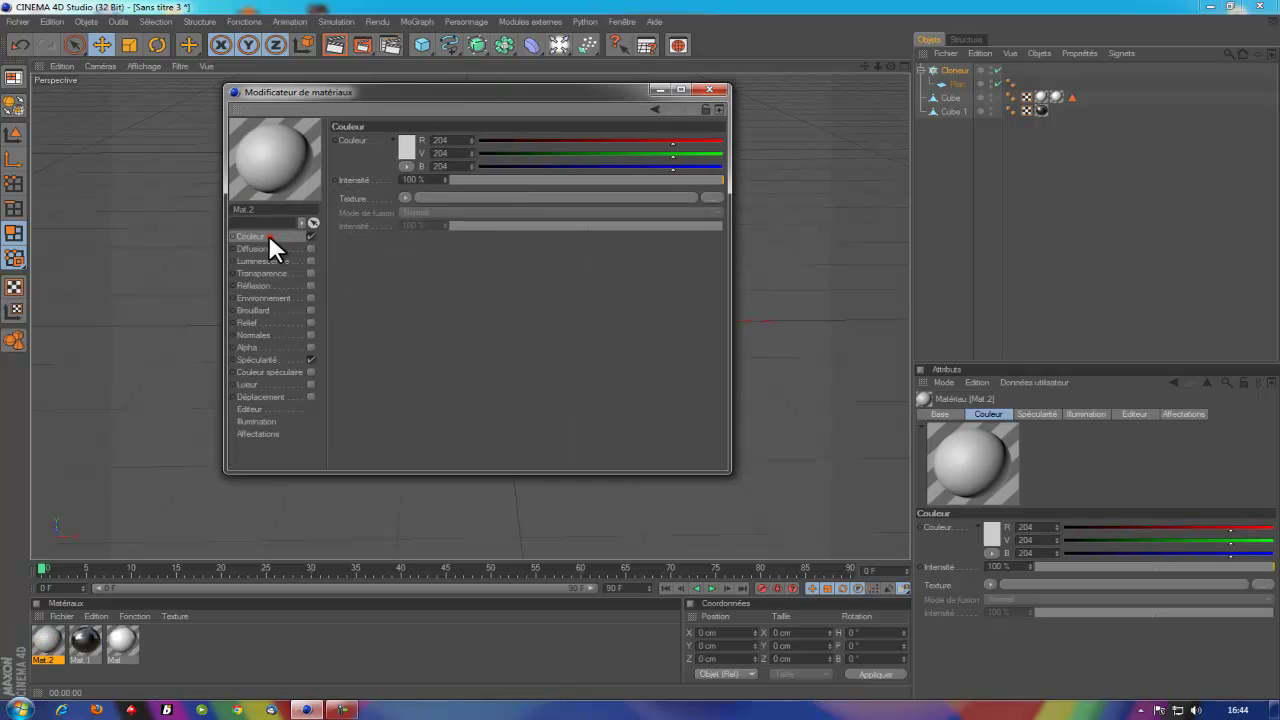
pyautogui.click(405, 150)
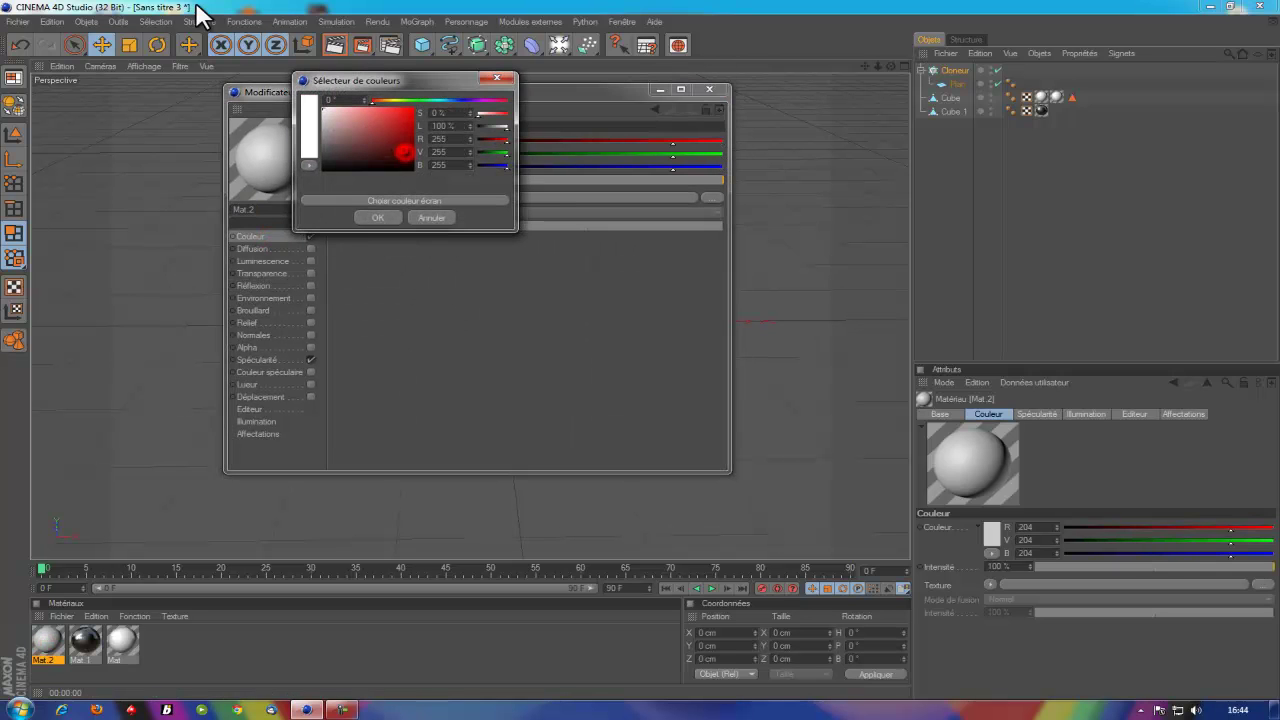
pyautogui.click(376, 218)
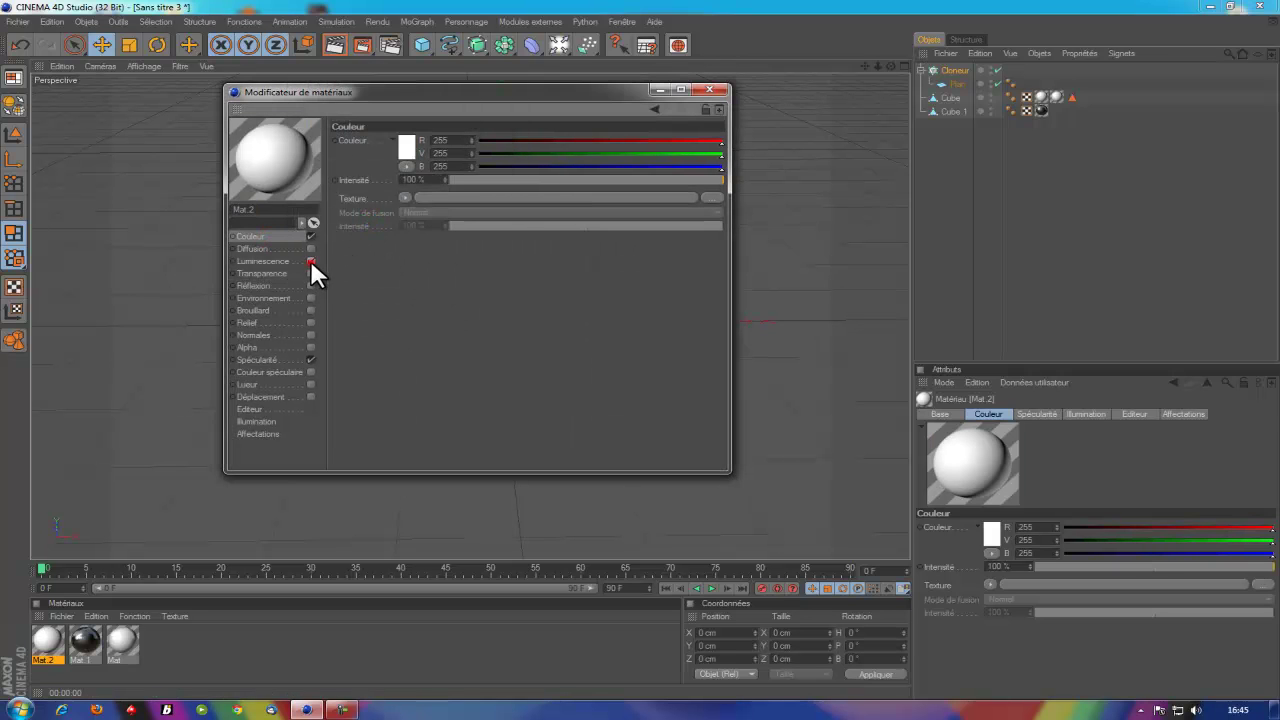
pyautogui.click(311, 261)
pyautogui.click(708, 88)
pyautogui.scroll(-3, 470, 302)
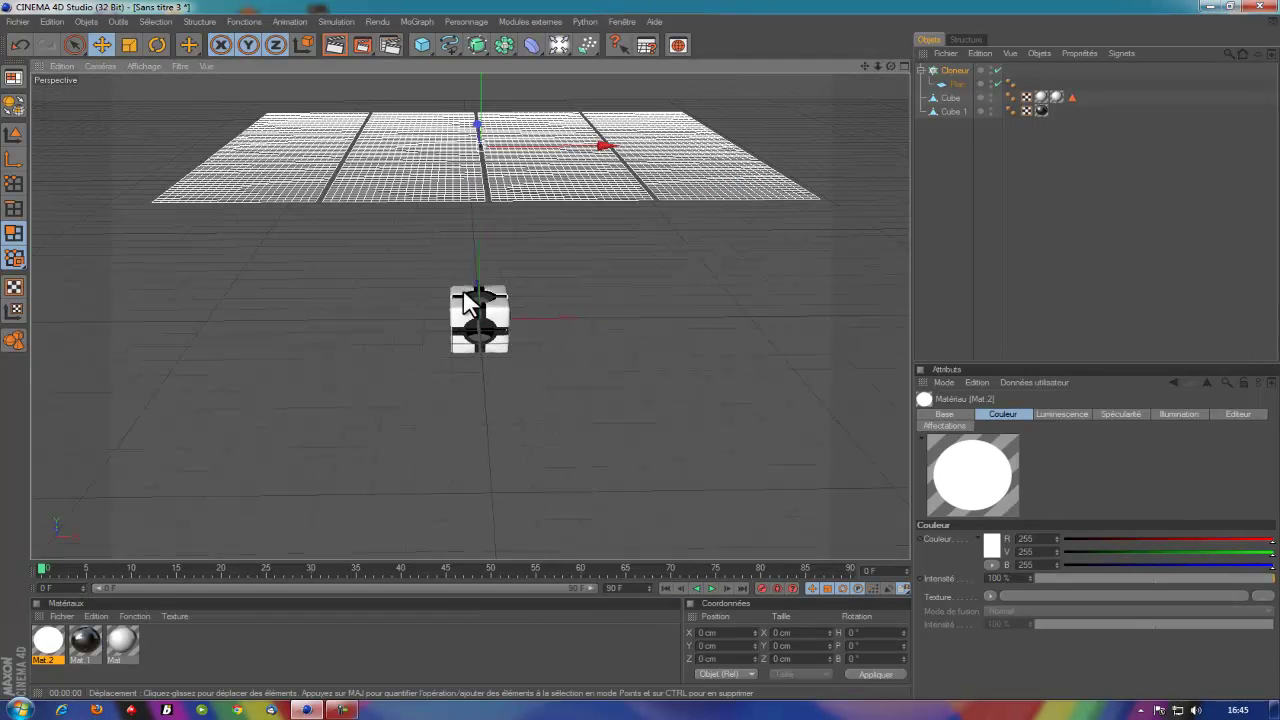
pyautogui.moveTo(46, 645); pyautogui.dragTo(252, 198)
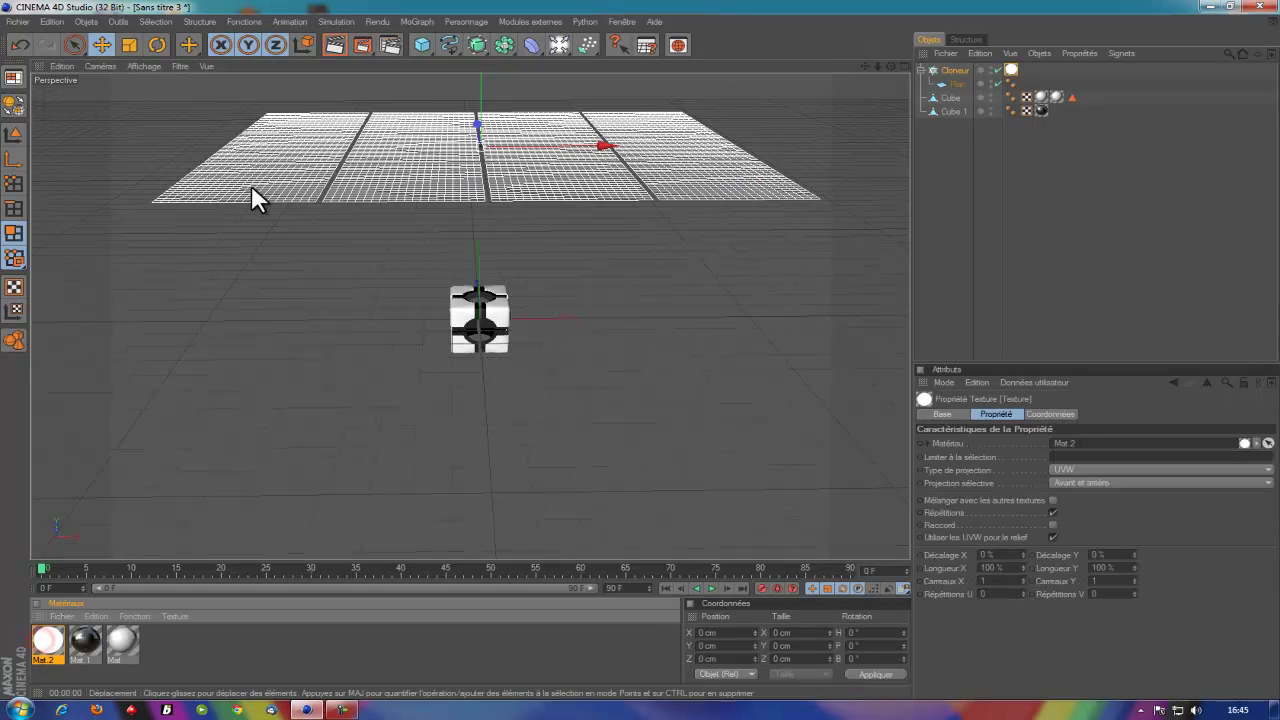
# Add a 100 cm Sphère primitive at the centre of the cube
pyautogui.scroll(3, 514, 414)
pyautogui.scroll(2, 519, 411)
pyautogui.scroll(1, 531, 225)
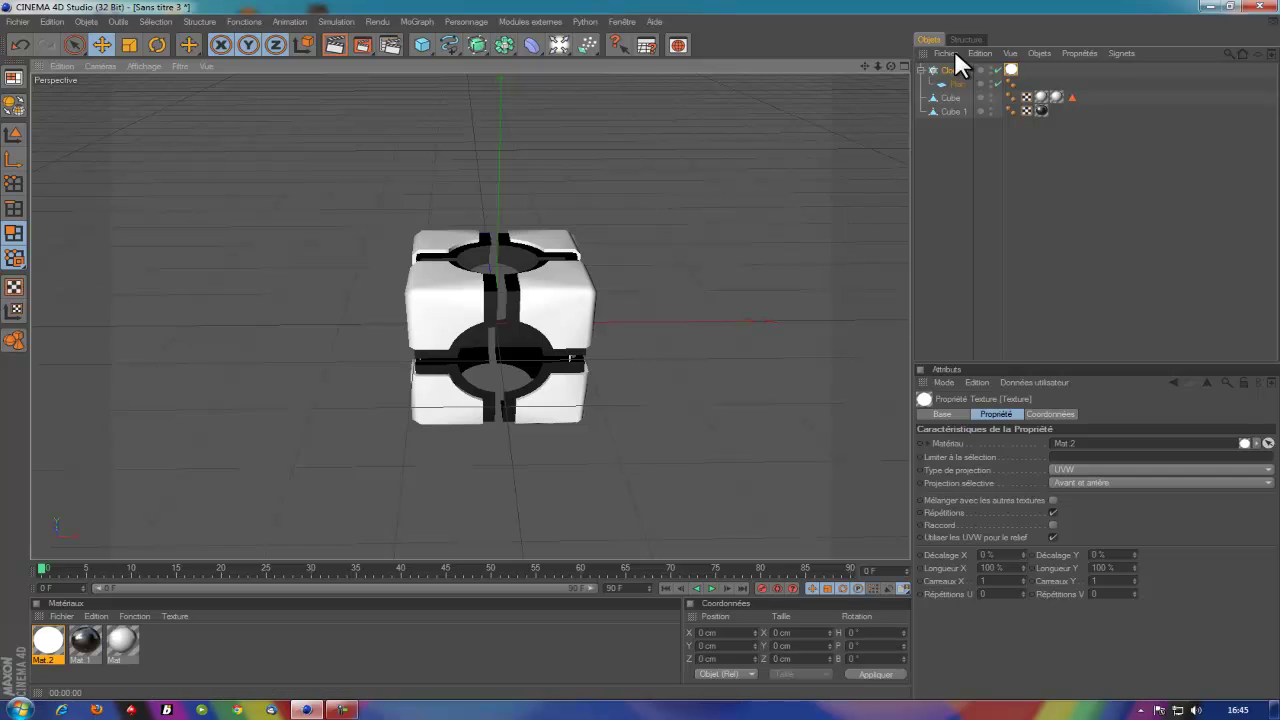
pyautogui.moveTo(890, 66)
pyautogui.mouseDown()
pyautogui.moveTo(615, 318)
pyautogui.moveTo(620, 330)
pyautogui.mouseUp()
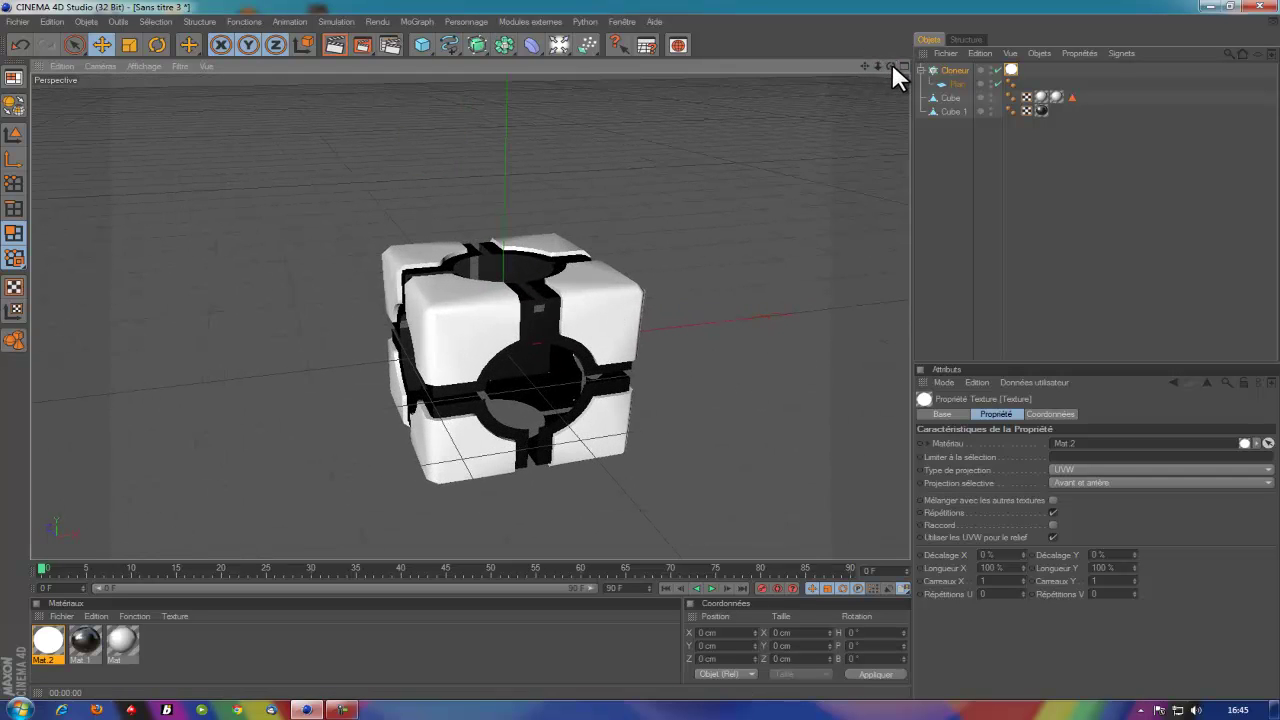
pyautogui.moveTo(891, 66); pyautogui.dragTo(640, 350)
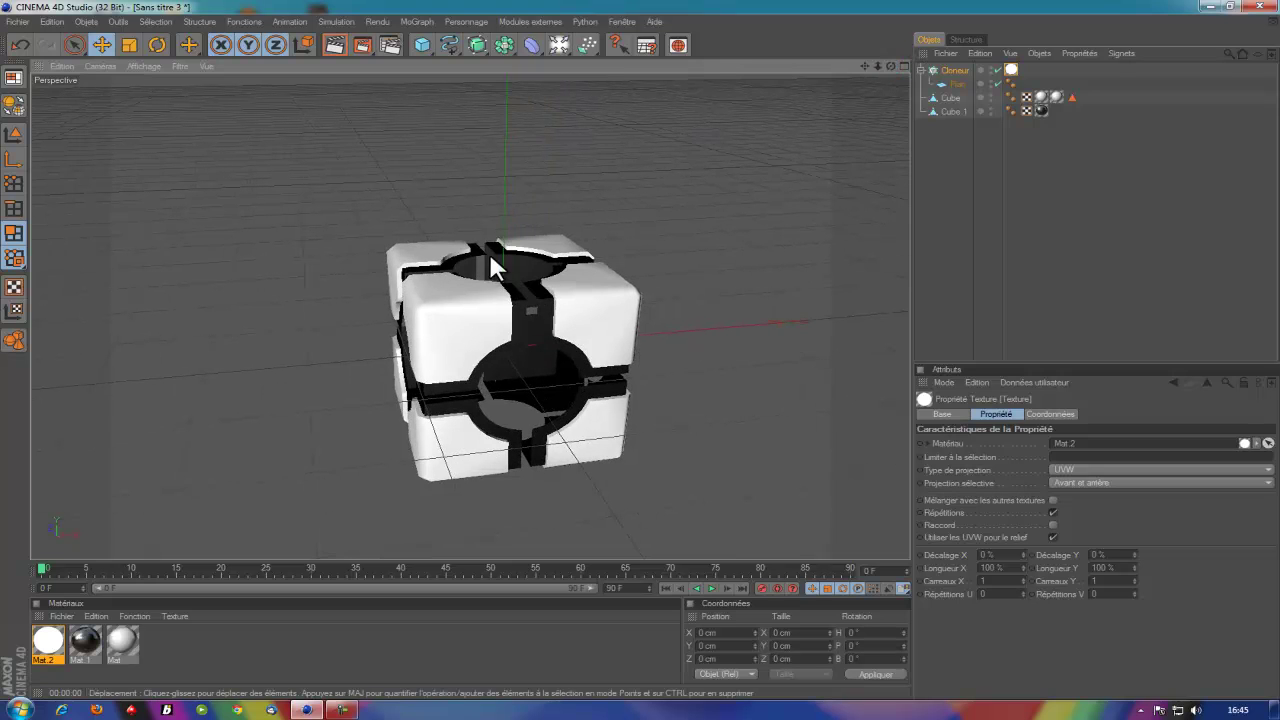
pyautogui.moveTo(424, 45)
pyautogui.mouseDown()
pyautogui.moveTo(640, 68)
pyautogui.moveTo(578, 60)
pyautogui.mouseUp()
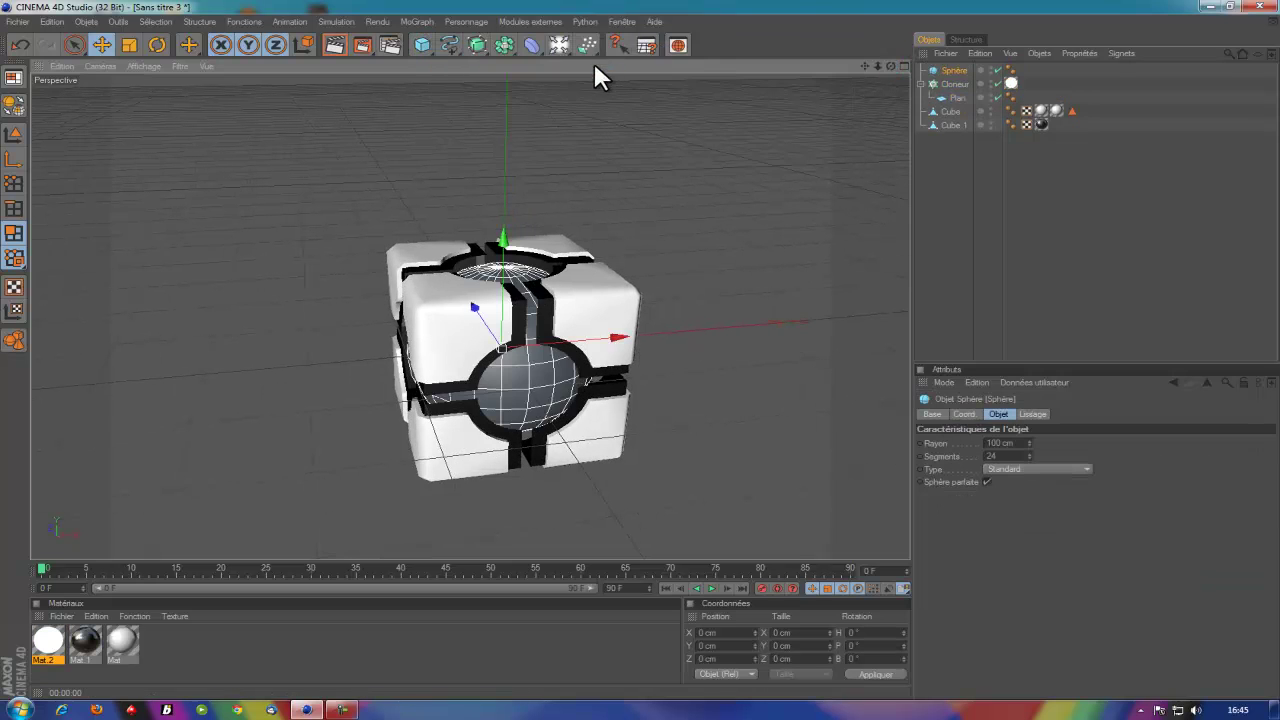
# Scale the sphere up slightly
pyautogui.click(133, 43)
pyautogui.moveTo(639, 347); pyautogui.dragTo(640, 350)
pyautogui.click(937, 178)
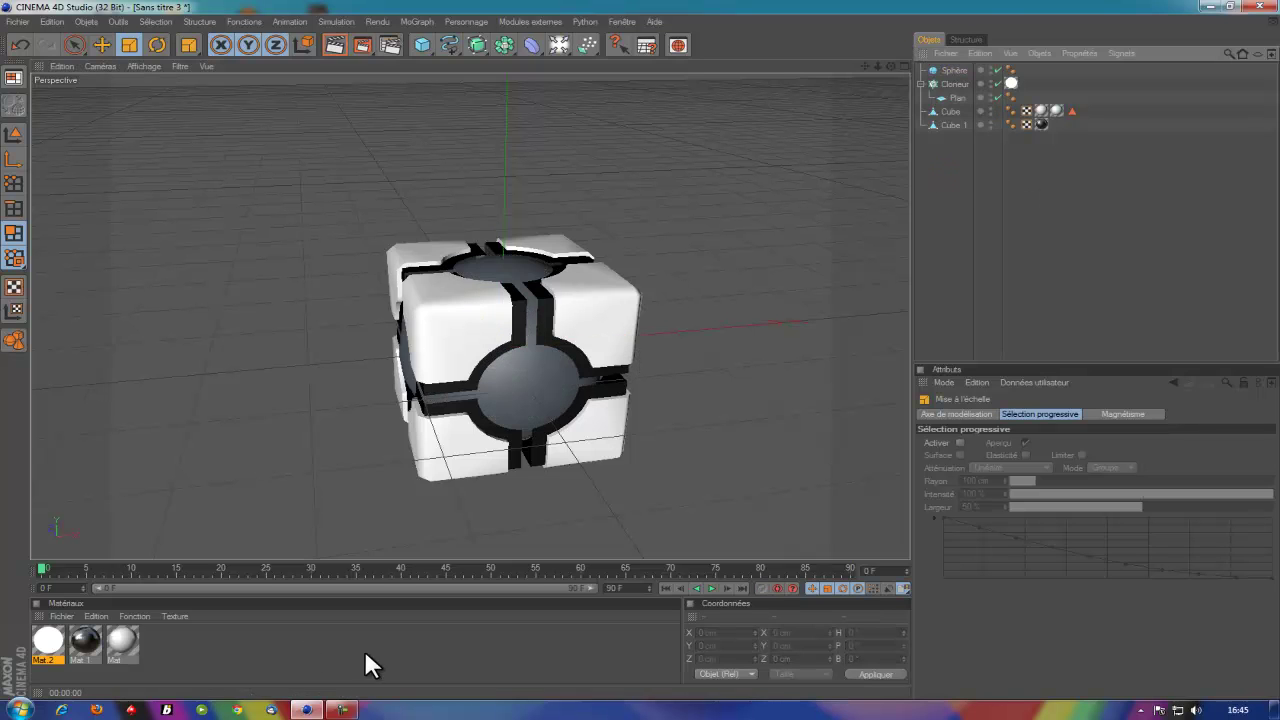
# Create Mat 3 with a pure magenta colour (R255 V0 B255)
pyautogui.doubleClick(201, 676)
pyautogui.doubleClick(48, 643)
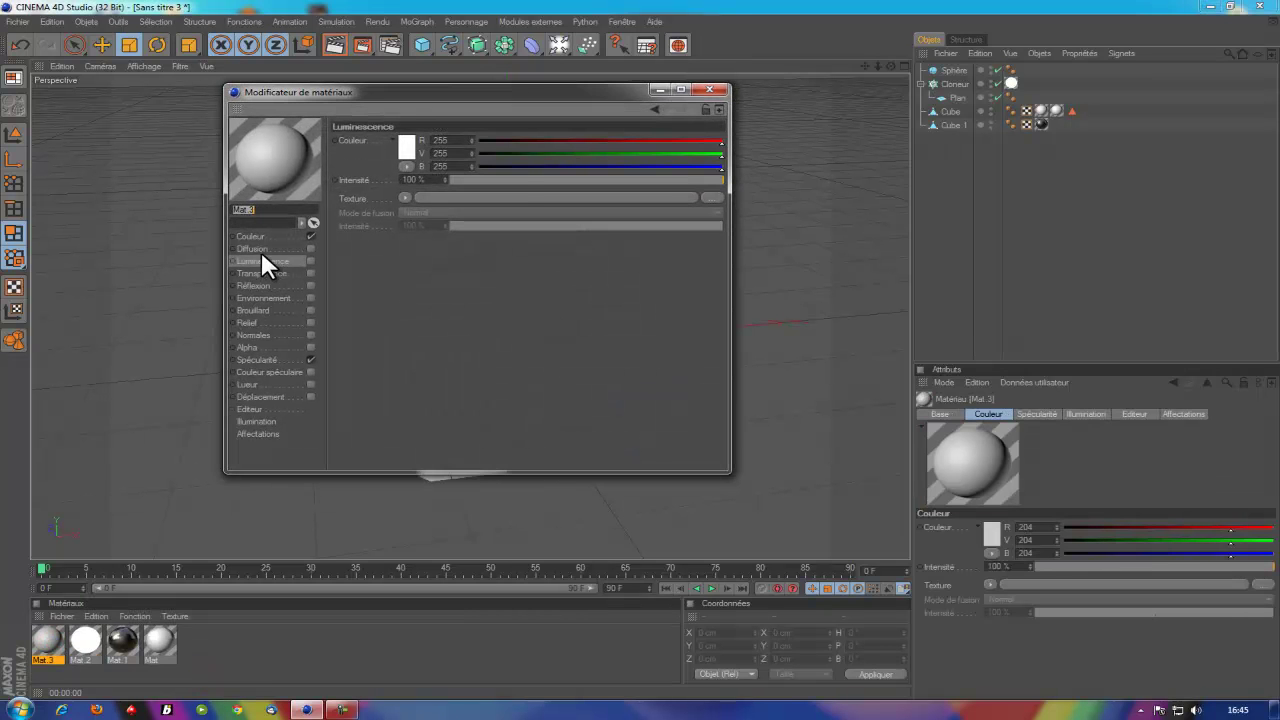
pyautogui.click(407, 146)
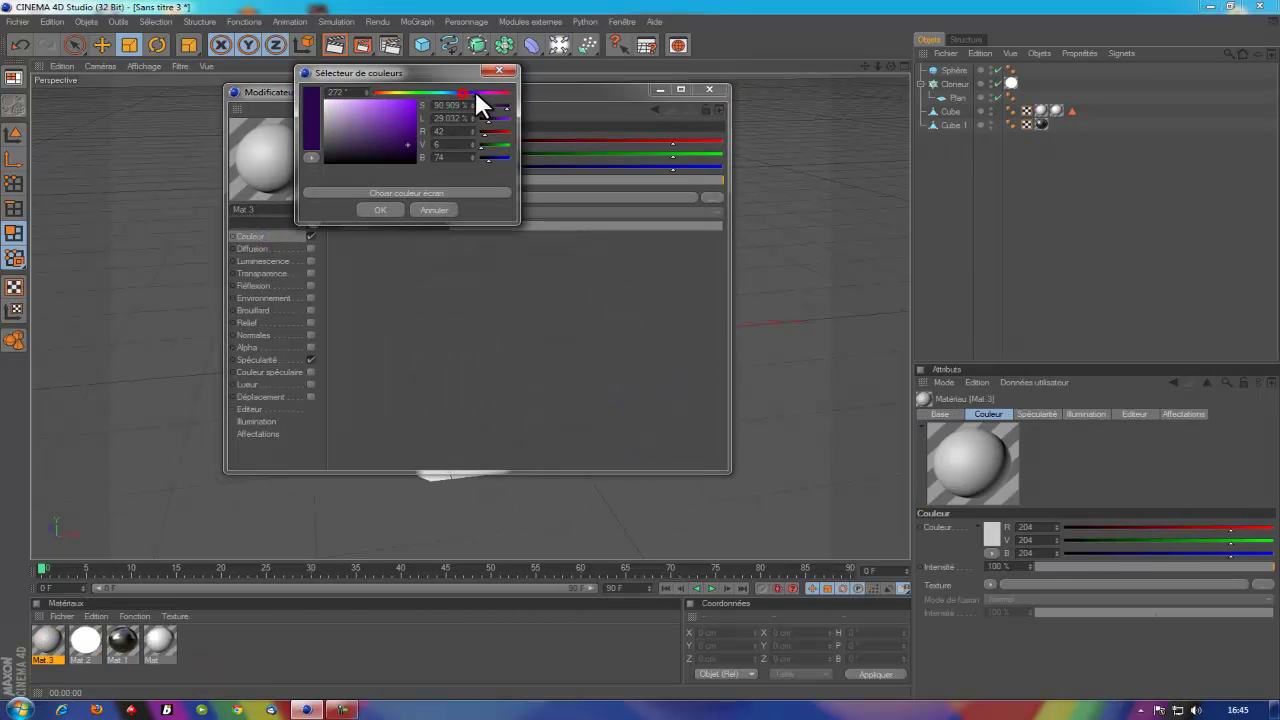
pyautogui.click(484, 92)
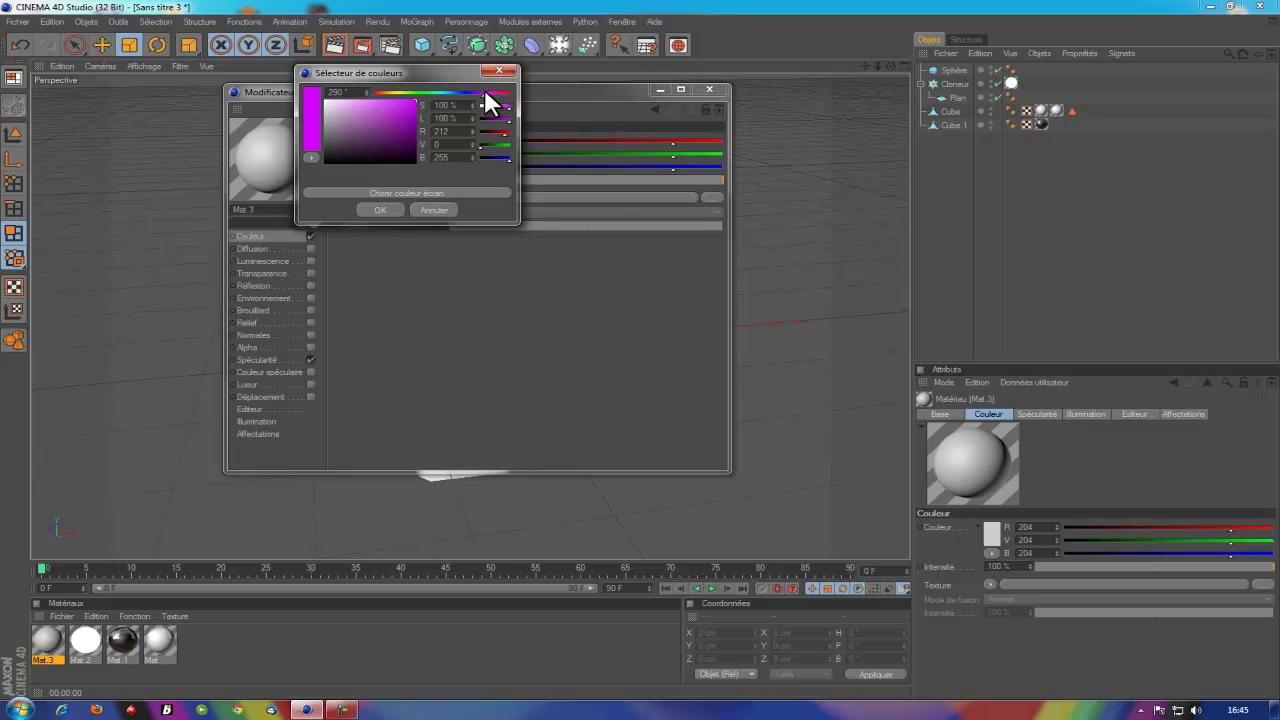
pyautogui.click(484, 92)
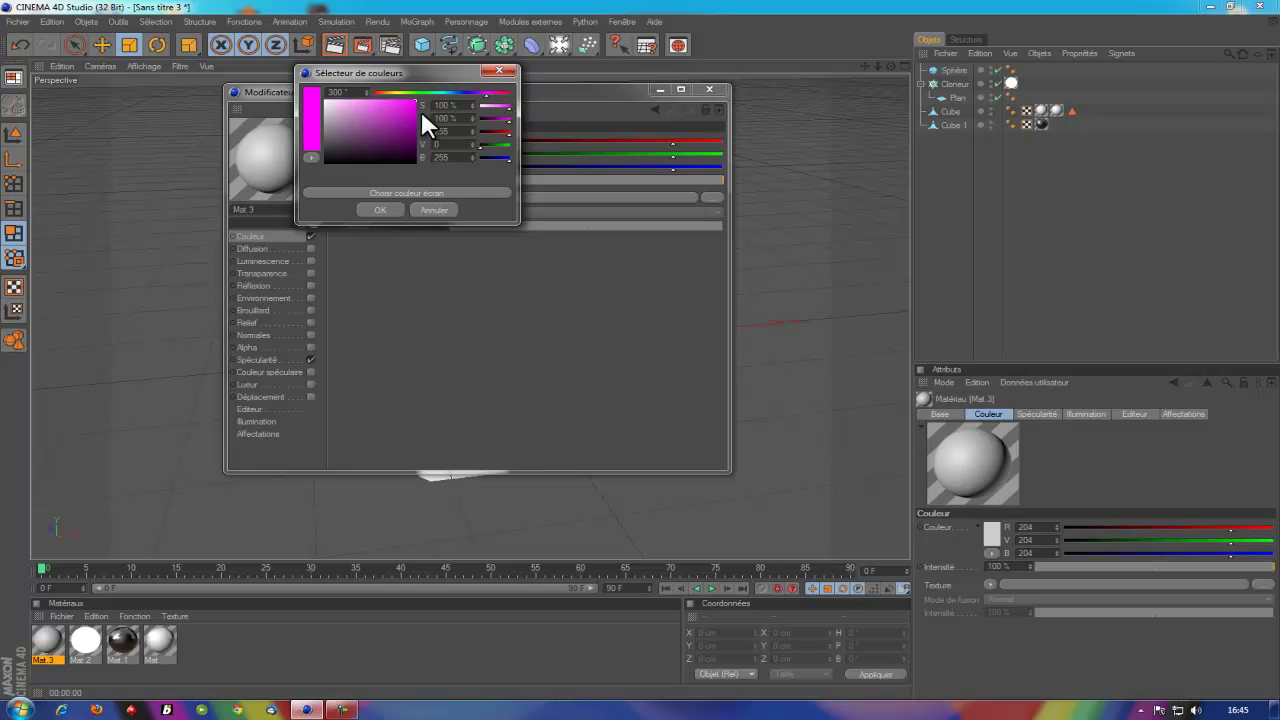
pyautogui.click(377, 211)
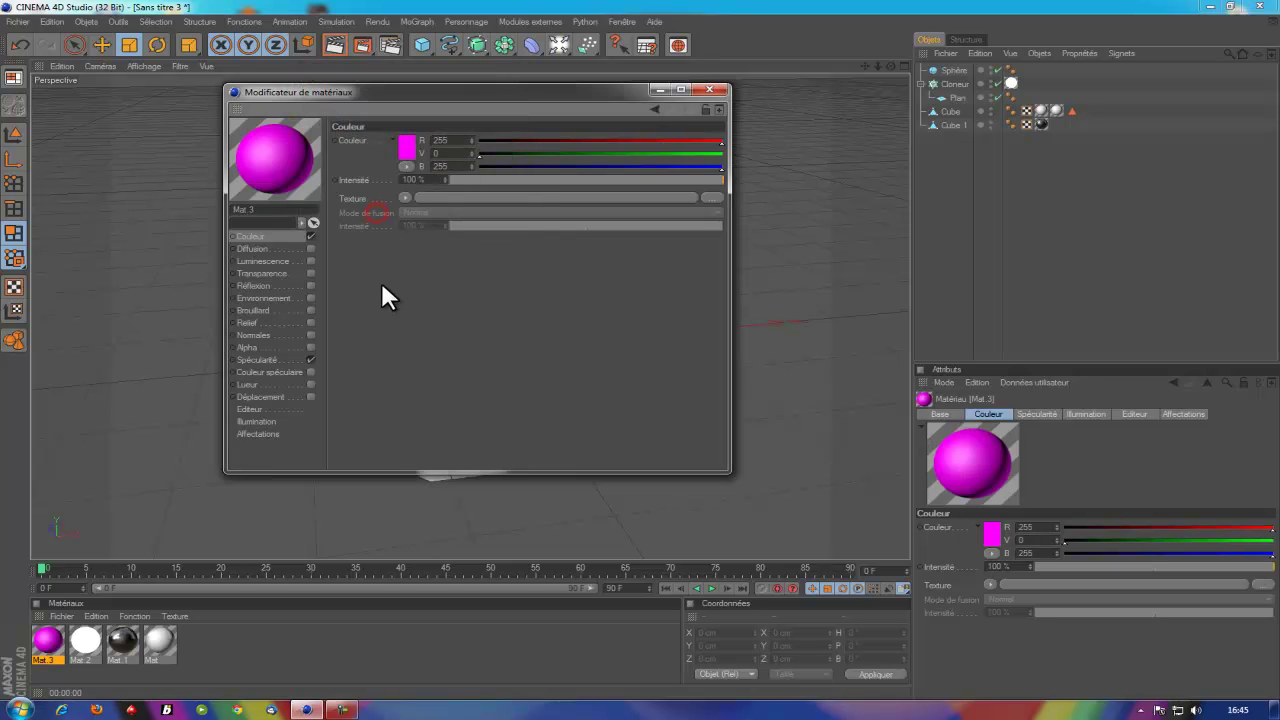
# Enable 50% reflection on Mat 3 using a Fresnel texture
pyautogui.click(310, 286)
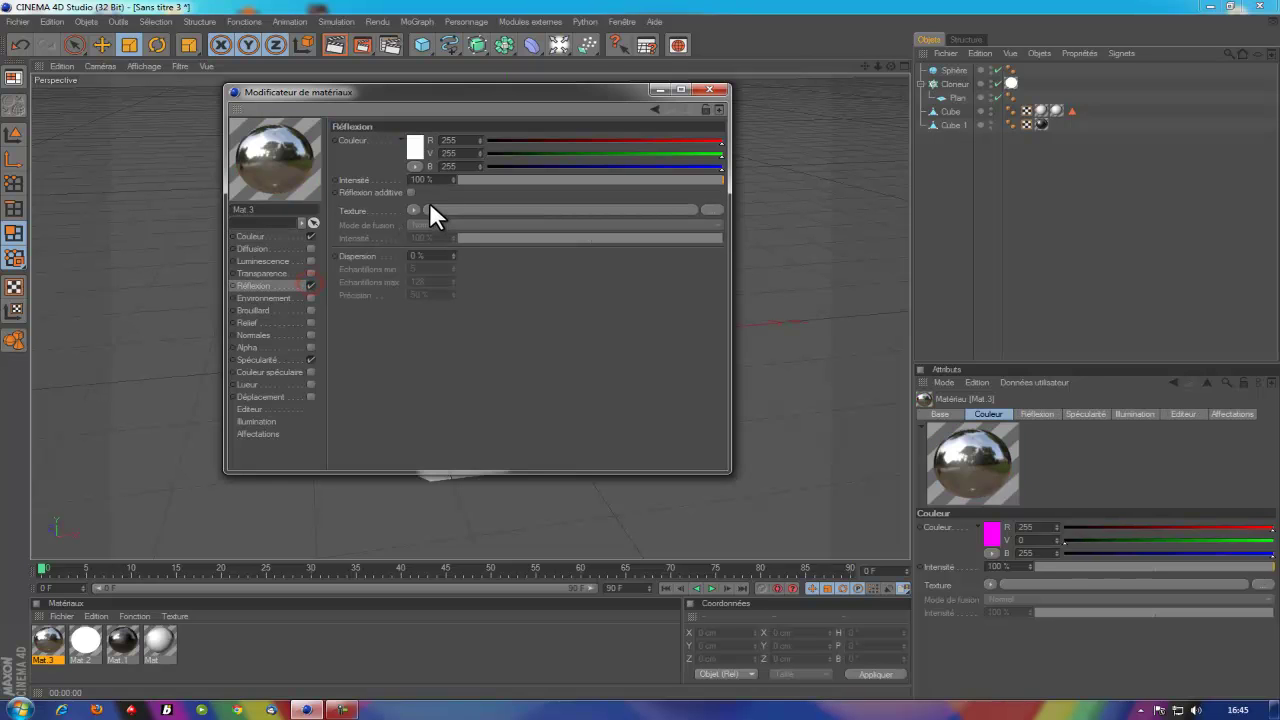
pyautogui.write('50')
pyautogui.press('Return')
pyautogui.click(412, 209)
pyautogui.click(437, 361)
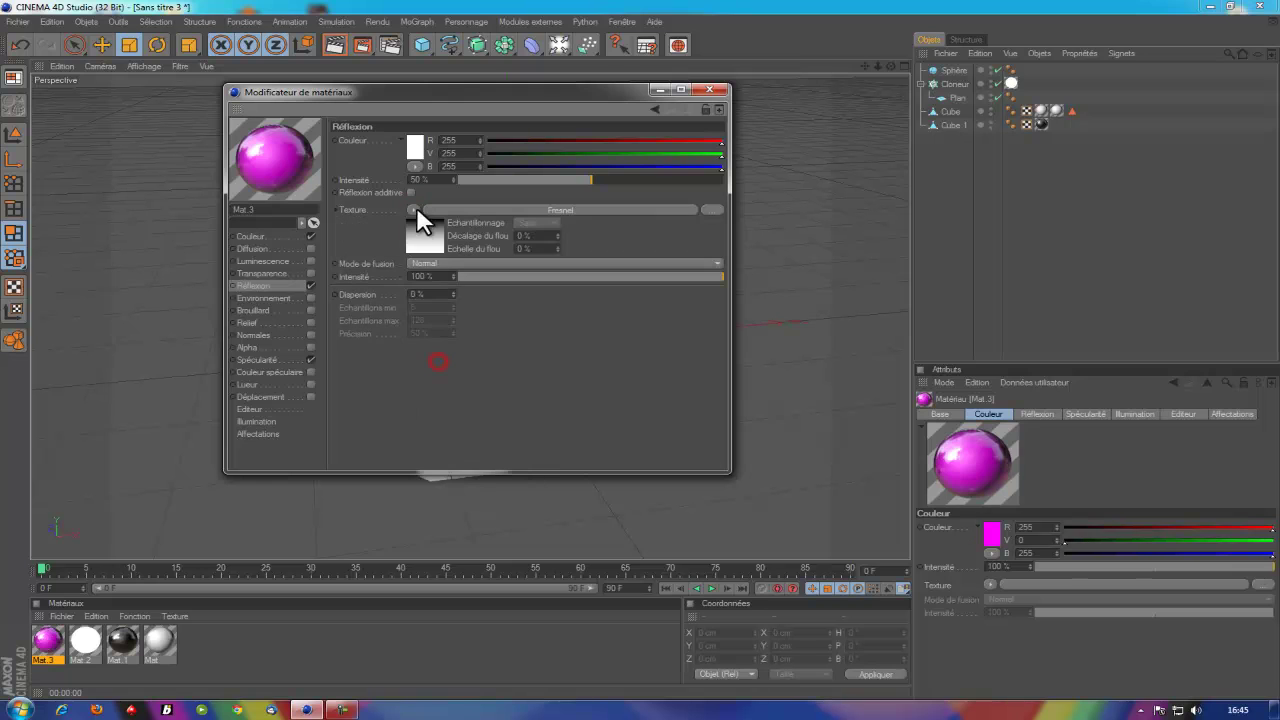
pyautogui.press('Return')
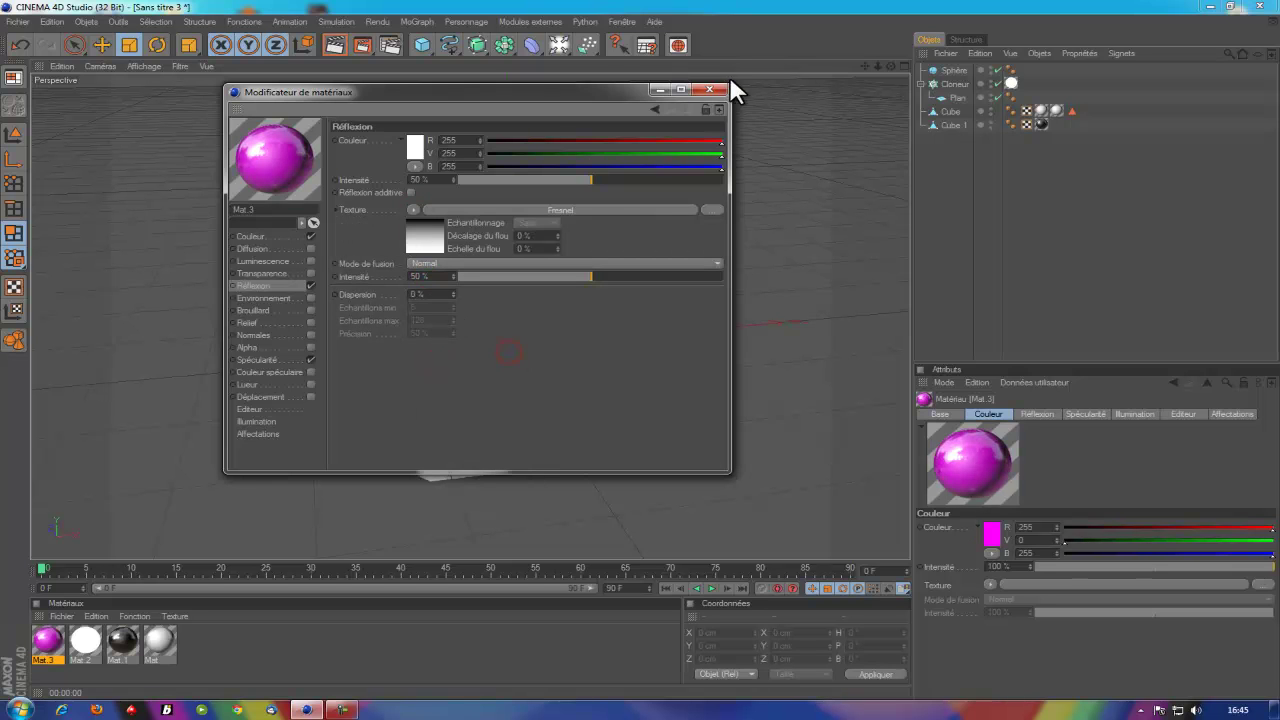
# Apply the magenta Mat 3 to the sphere and render a viewport preview
pyautogui.click(340, 710)
pyautogui.click(340, 710)
pyautogui.click(710, 90)
pyautogui.moveTo(48, 640); pyautogui.dragTo(530, 392)
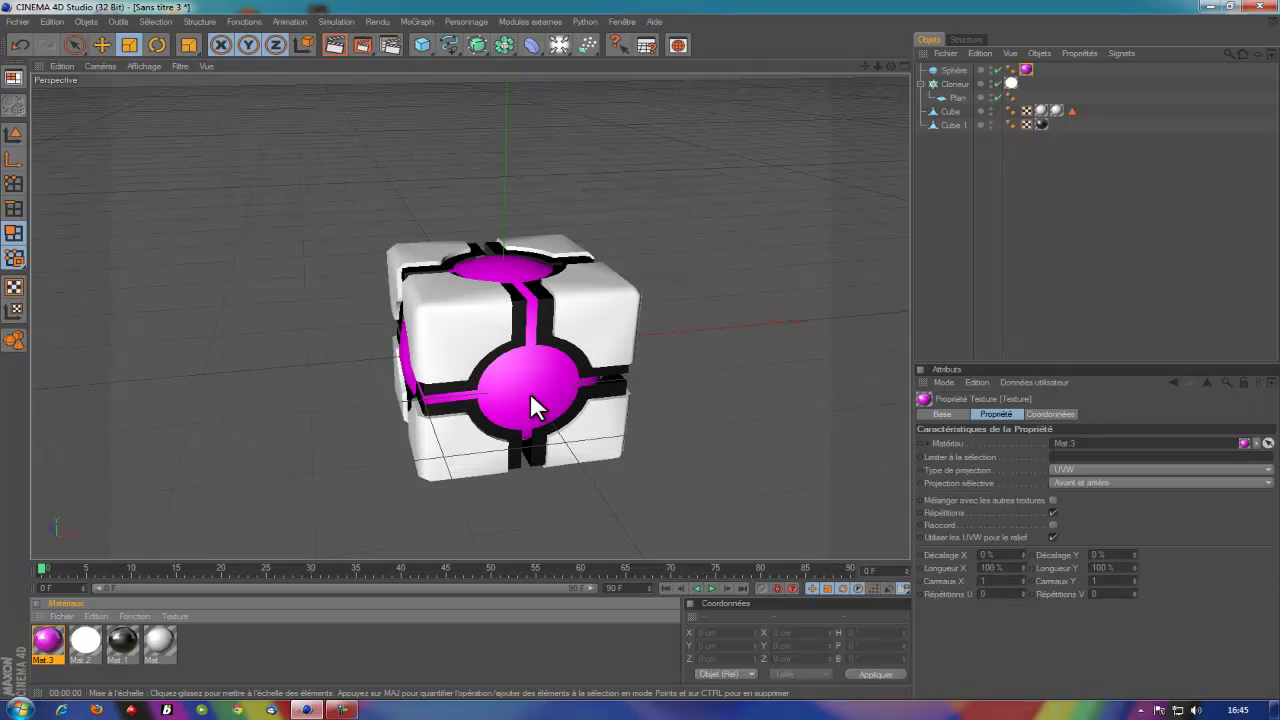
pyautogui.click(334, 45)
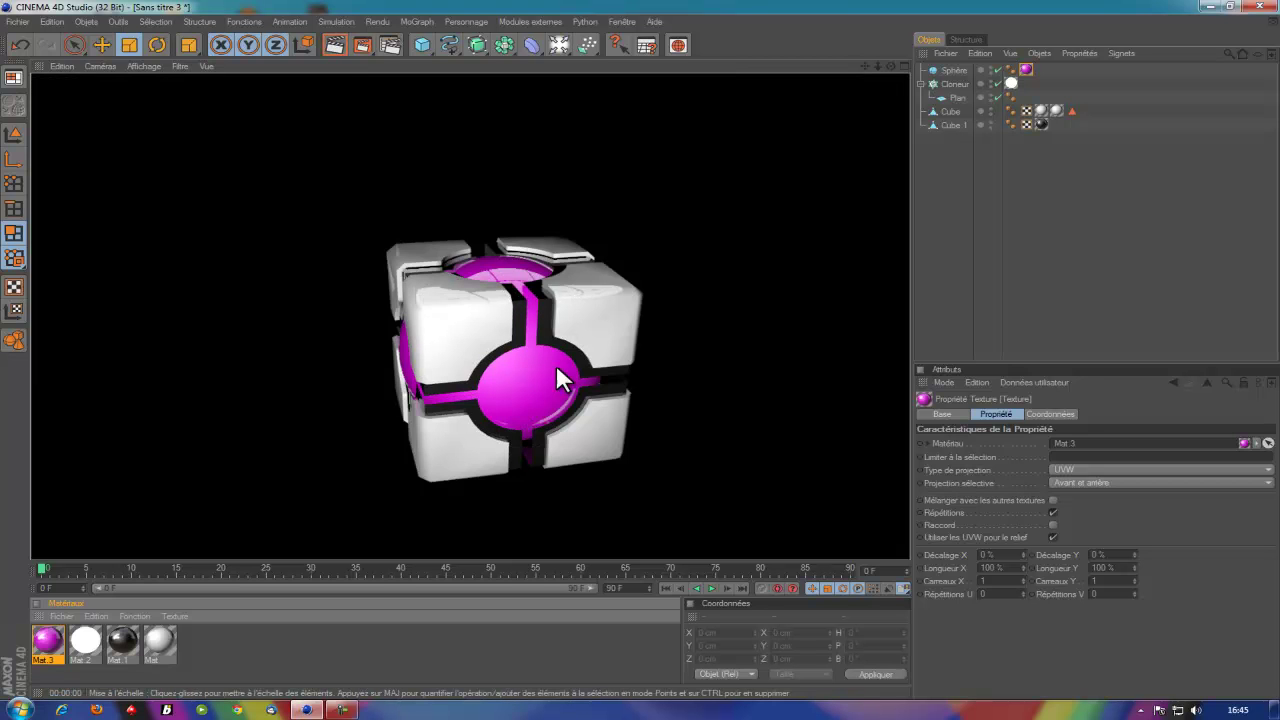
# Add a MoGraph Mo Texte object and move it above the cube
pyautogui.click(934, 228)
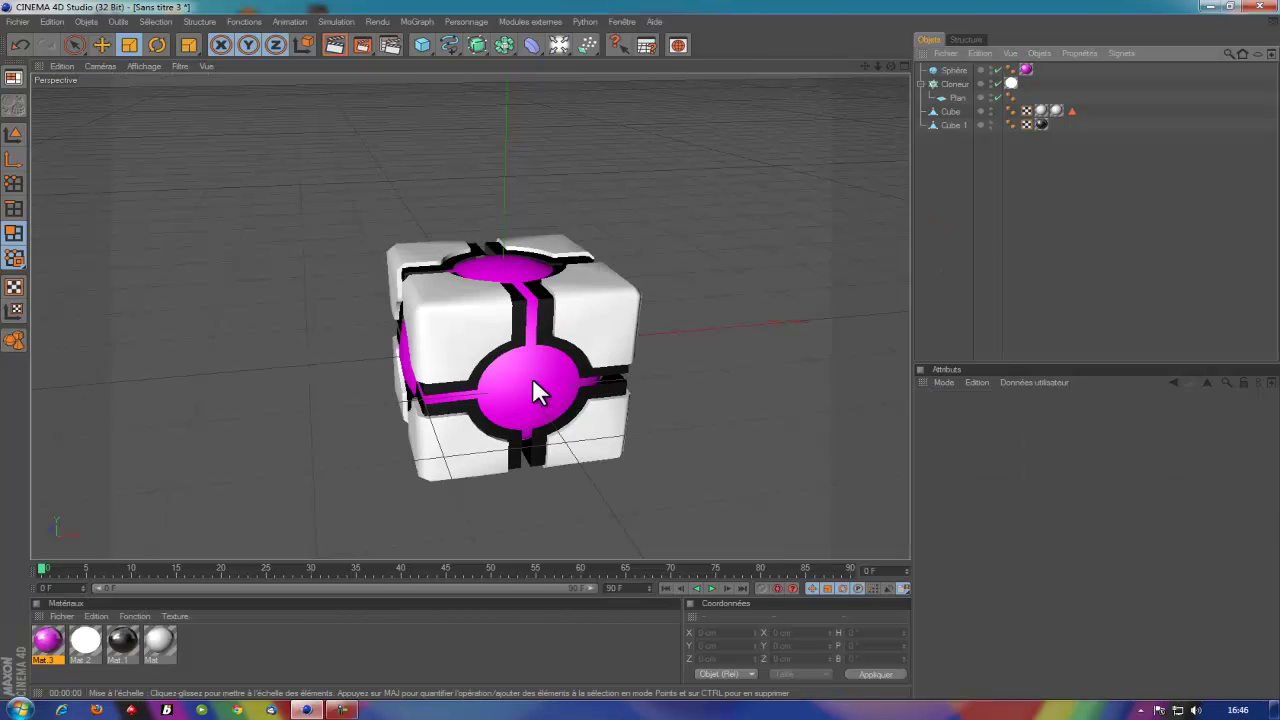
pyautogui.moveTo(890, 66); pyautogui.dragTo(880, 80)
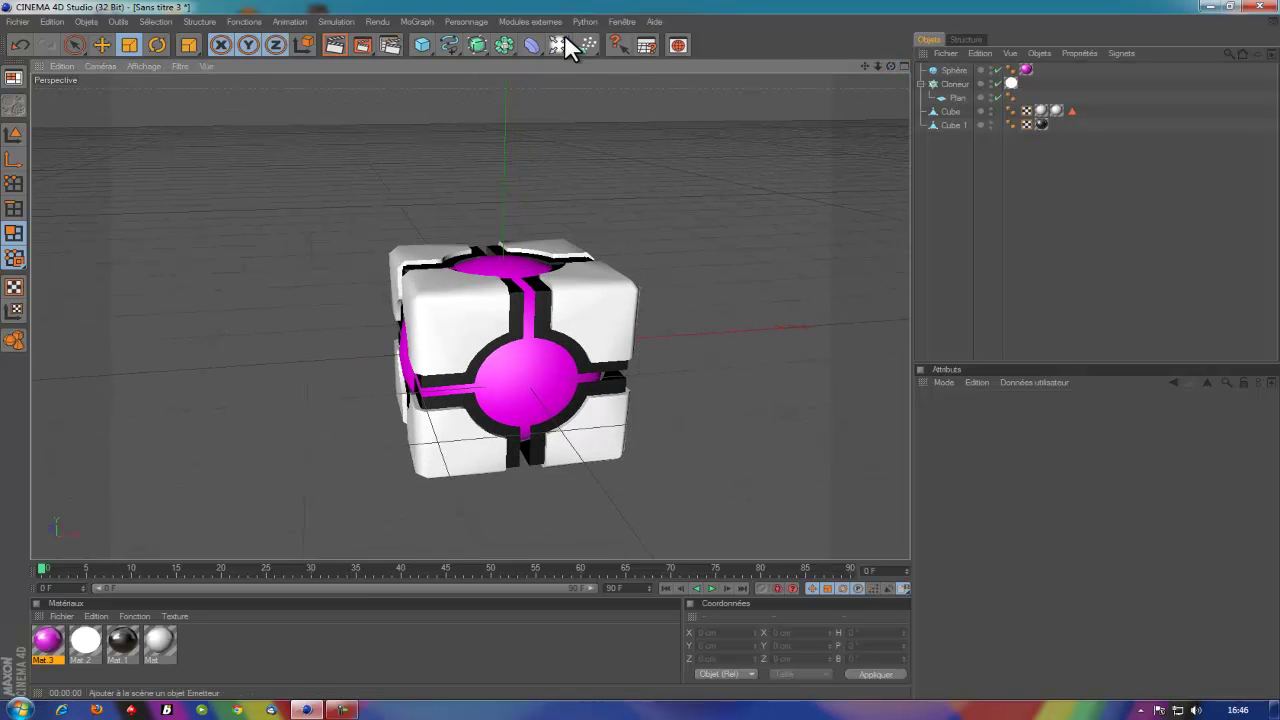
pyautogui.click(424, 21)
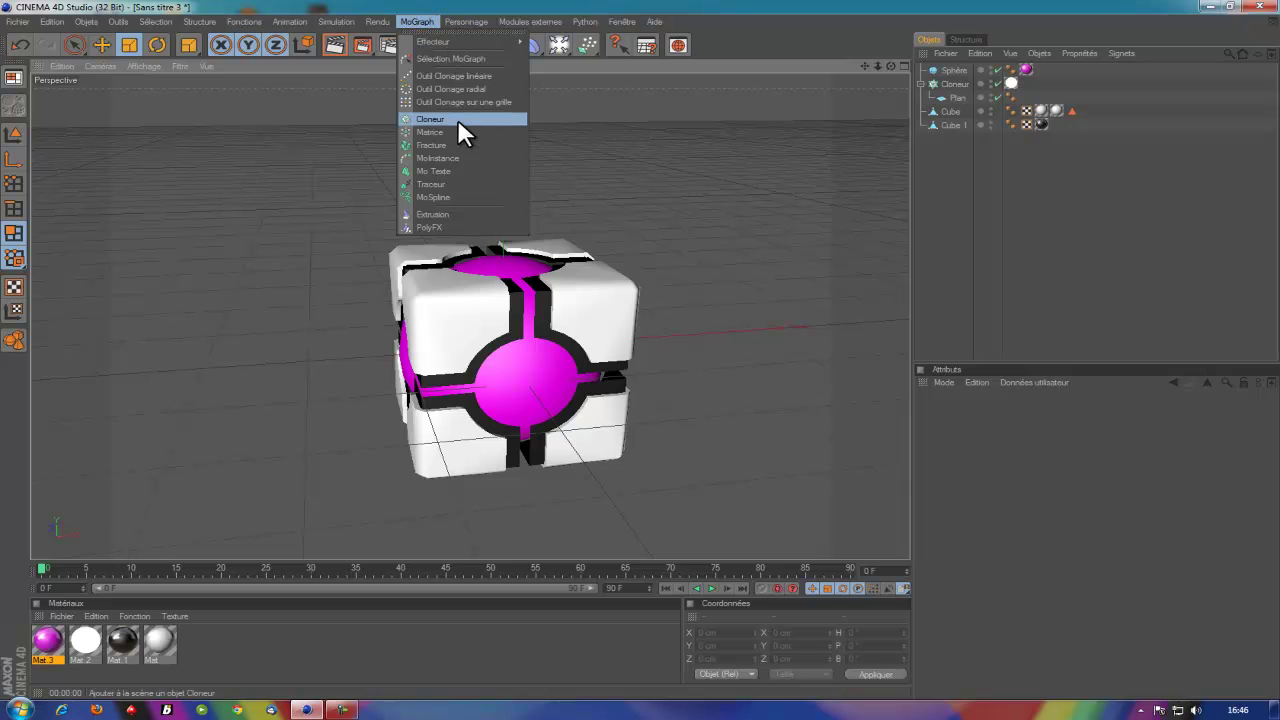
pyautogui.click(457, 170)
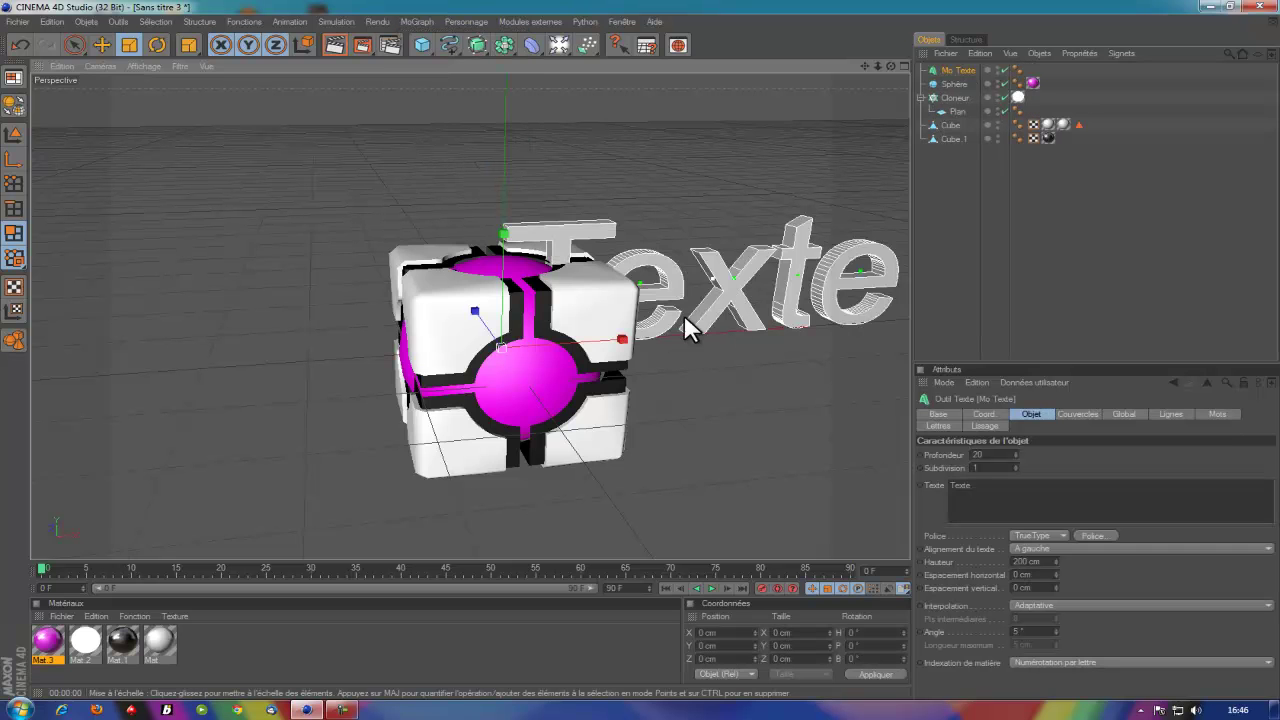
pyautogui.click(101, 45)
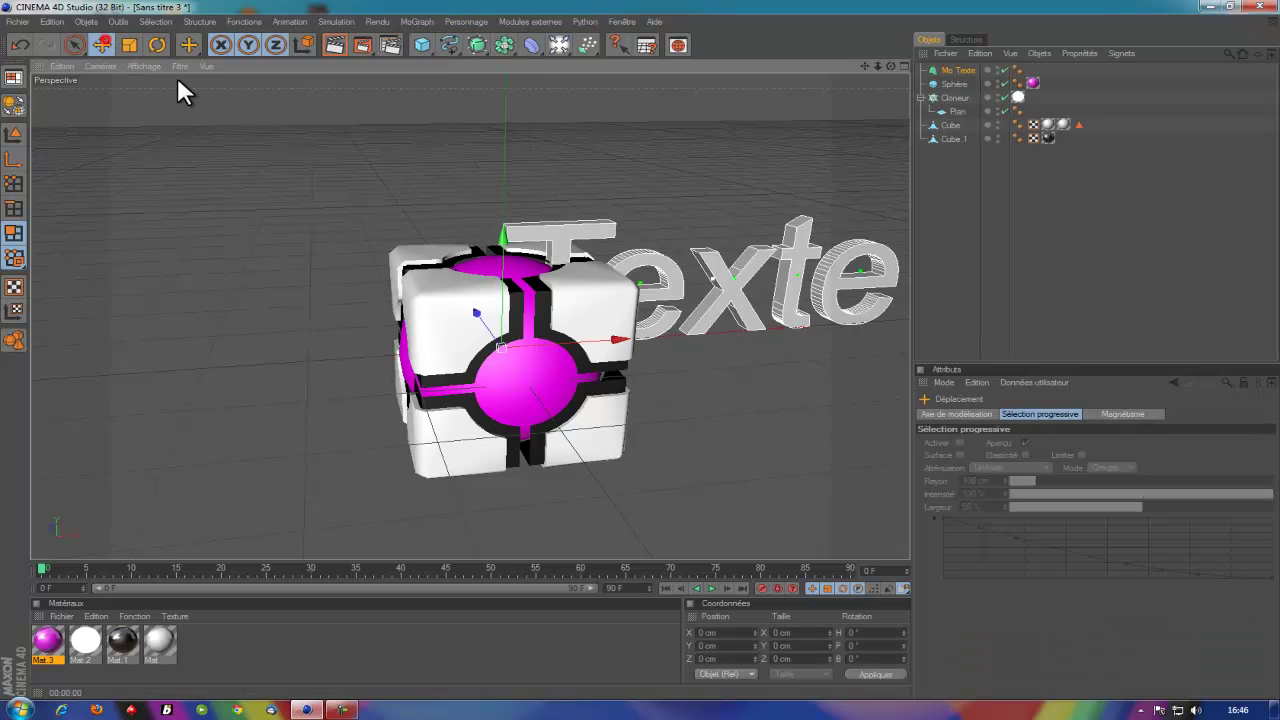
pyautogui.moveTo(640, 343); pyautogui.dragTo(573, 296)
pyautogui.moveTo(637, 347); pyautogui.dragTo(427, 355)
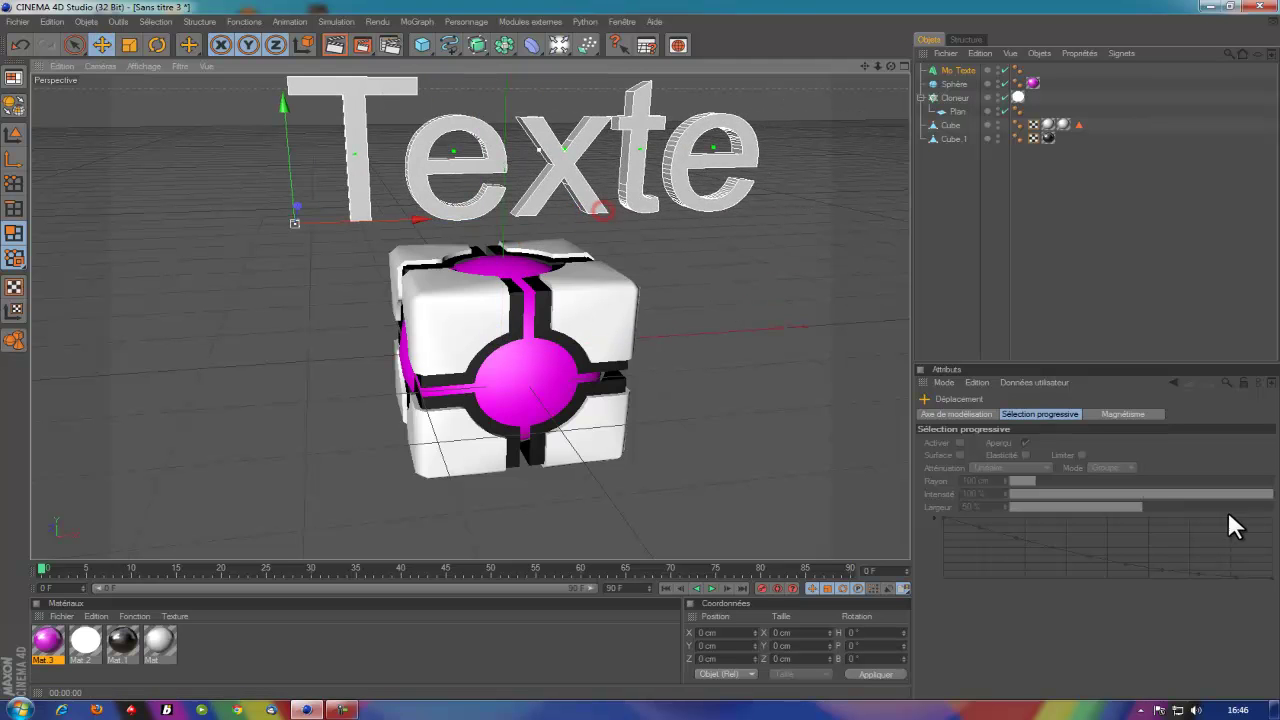
pyautogui.click(958, 70)
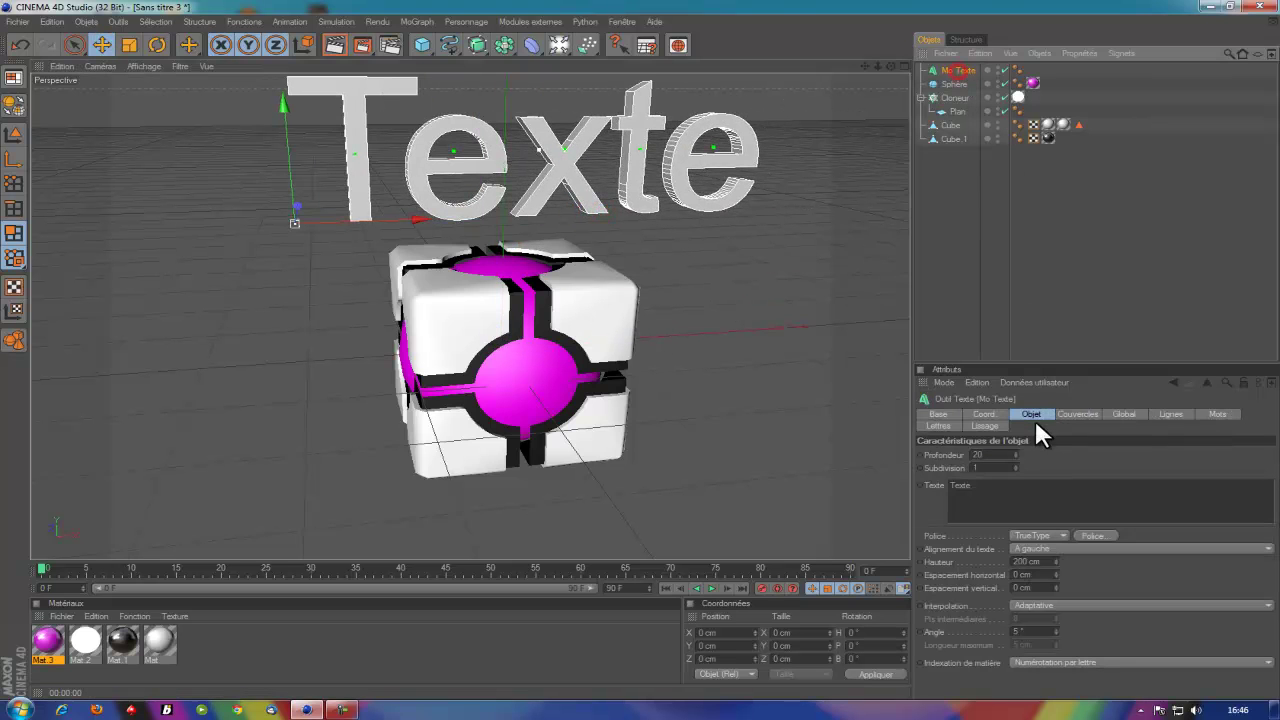
# Change the text to 'Tuto' and set the start cap to Couvercle et biseau
pyautogui.doubleClick(997, 491)
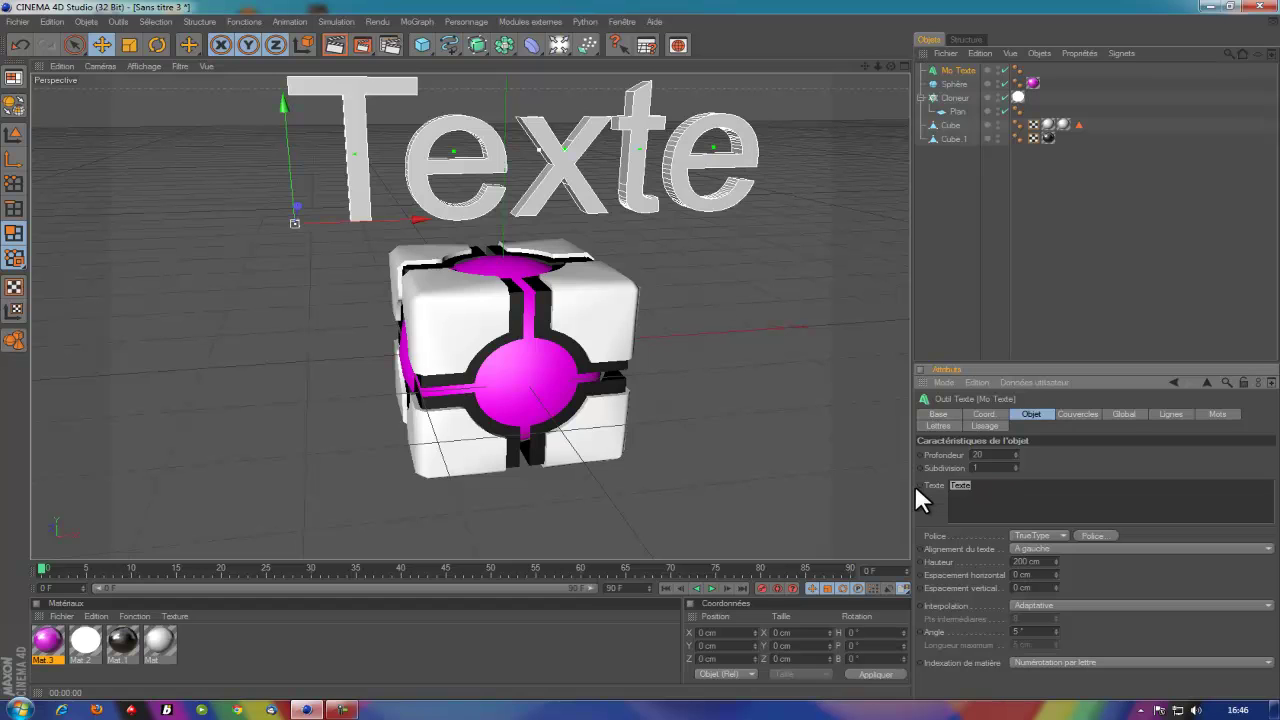
pyautogui.write('B')
pyautogui.write('uto')
pyautogui.click(1097, 461)
pyautogui.click(1089, 411)
pyautogui.click(1075, 454)
pyautogui.click(1060, 507)
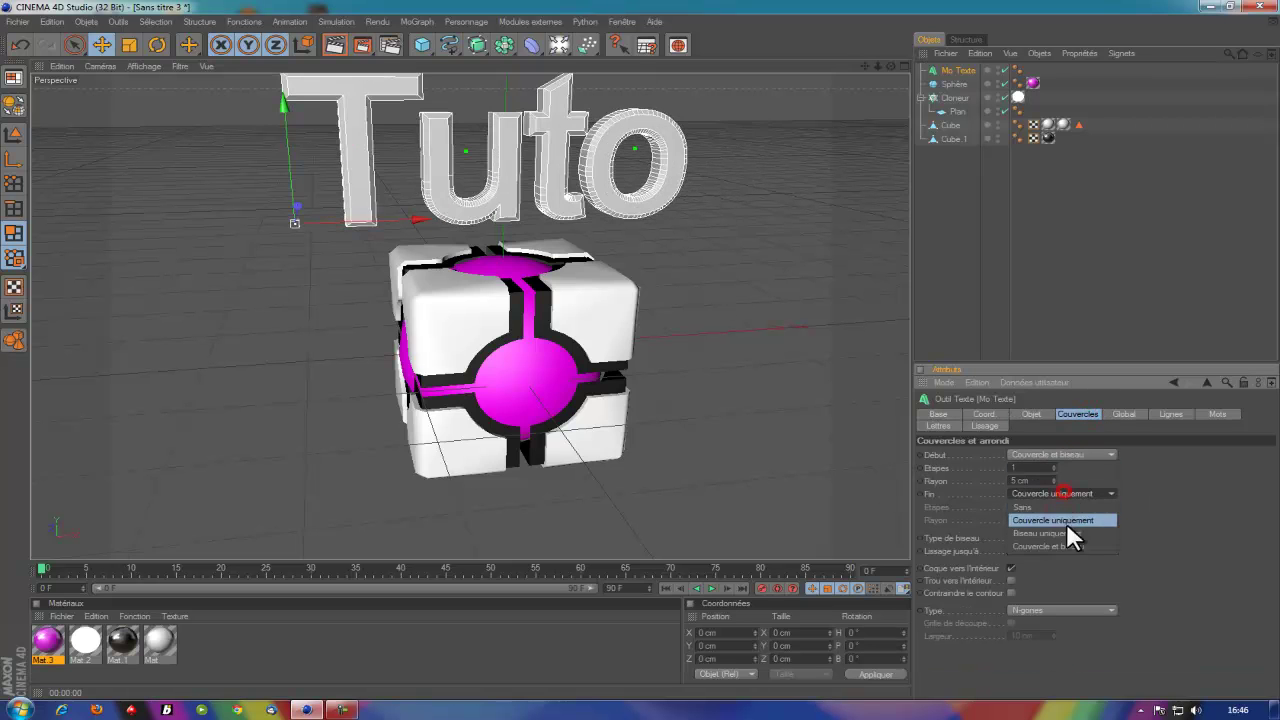
pyautogui.click(1031, 413)
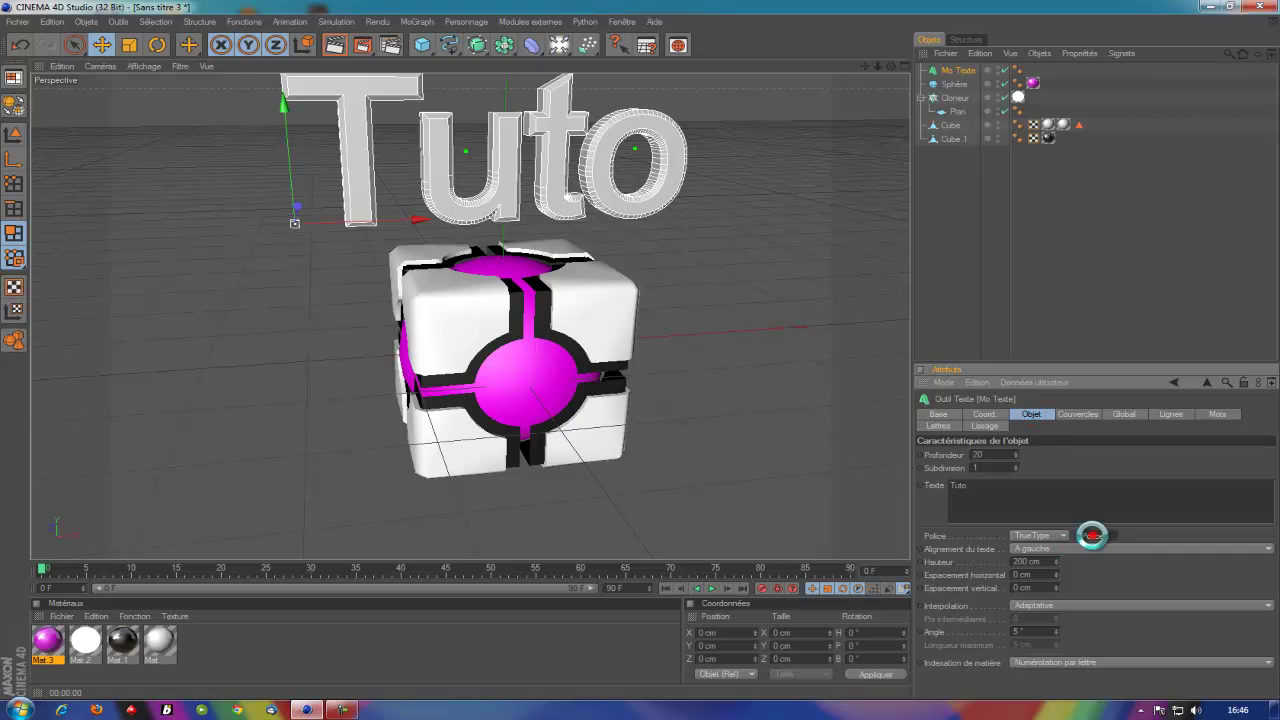
pyautogui.click(1091, 535)
# Choose the Slant font for the text and change its depth from 20 to 10
pyautogui.write('s')
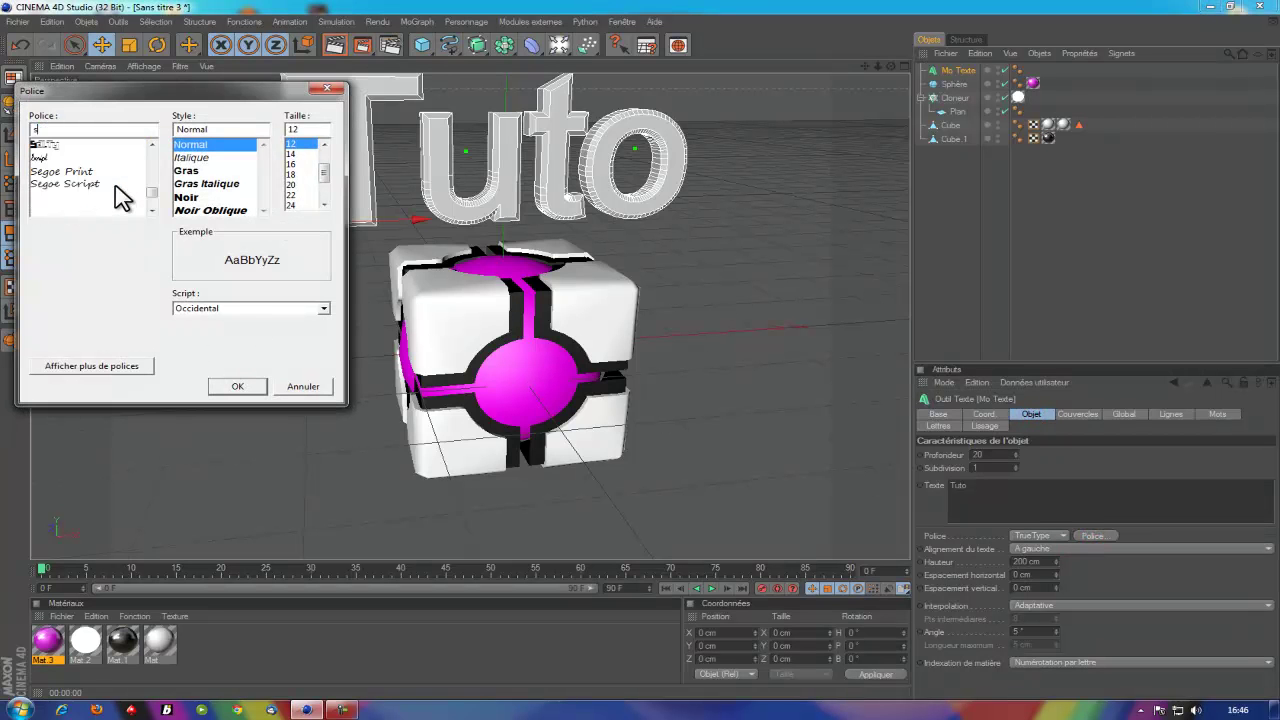
pyautogui.scroll(1, 100, 198)
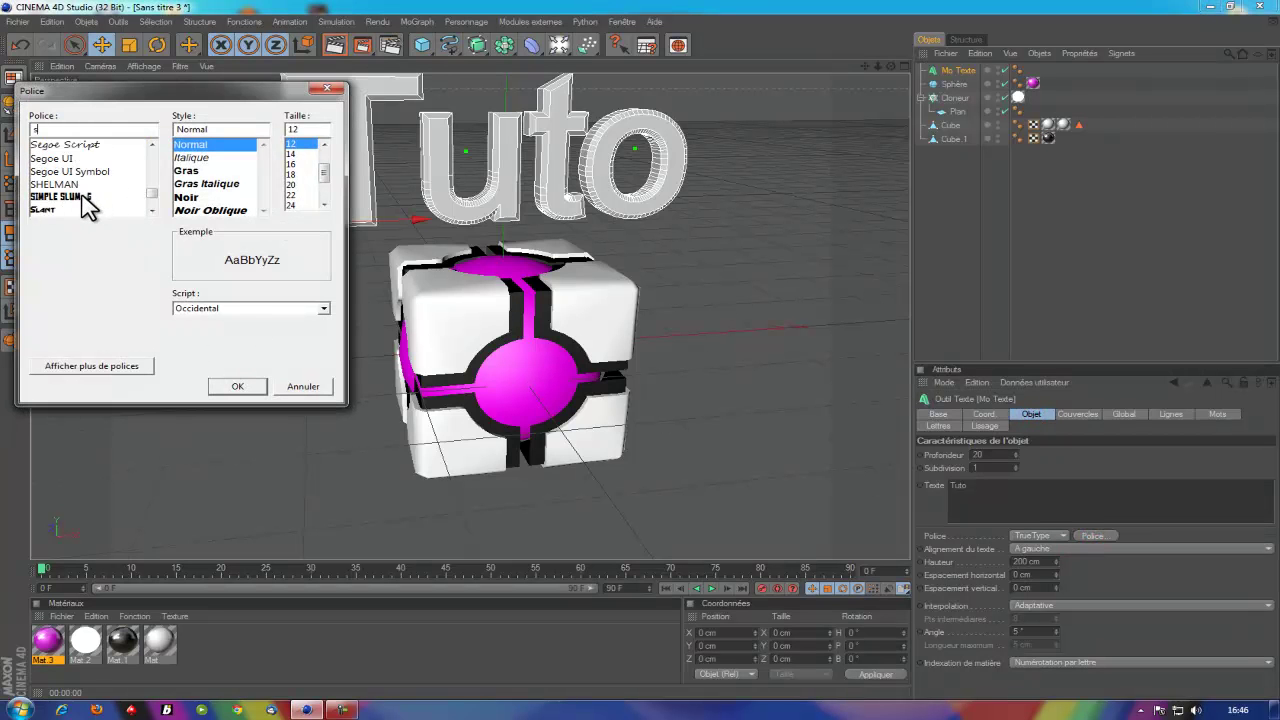
pyautogui.click(60, 210)
pyautogui.click(240, 386)
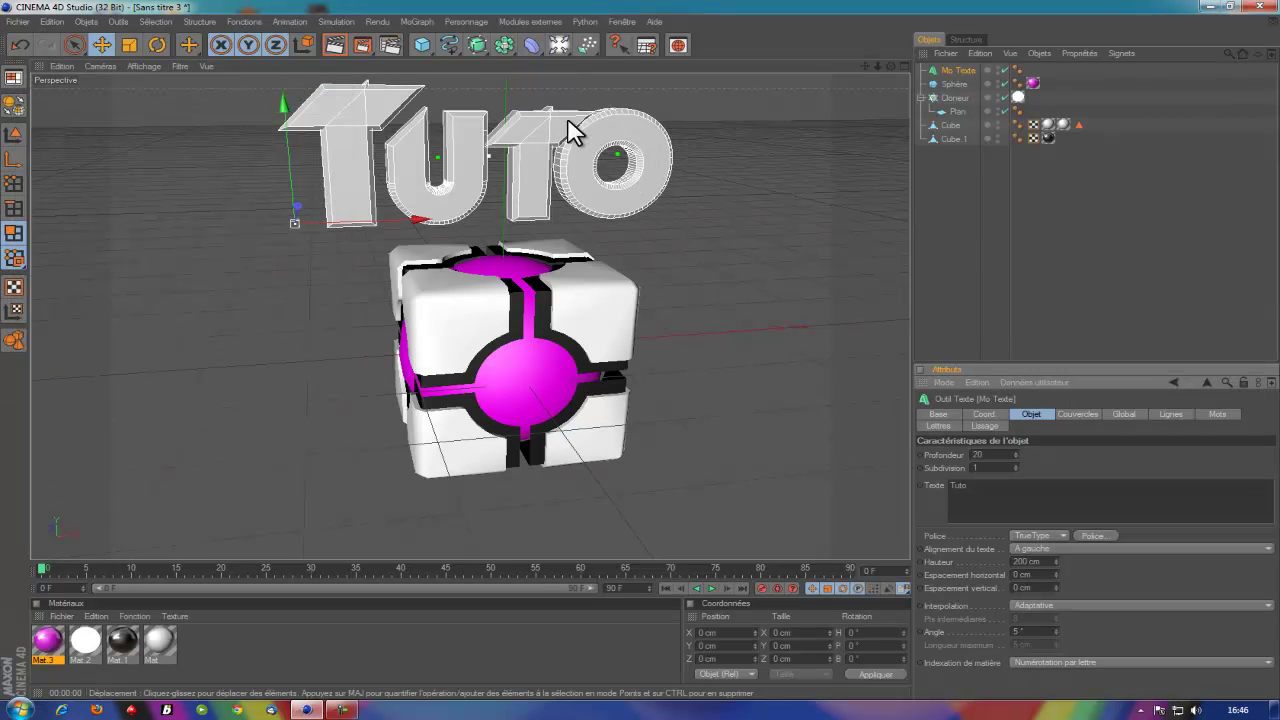
pyautogui.click(1000, 455)
pyautogui.write('10')
pyautogui.click(1060, 455)
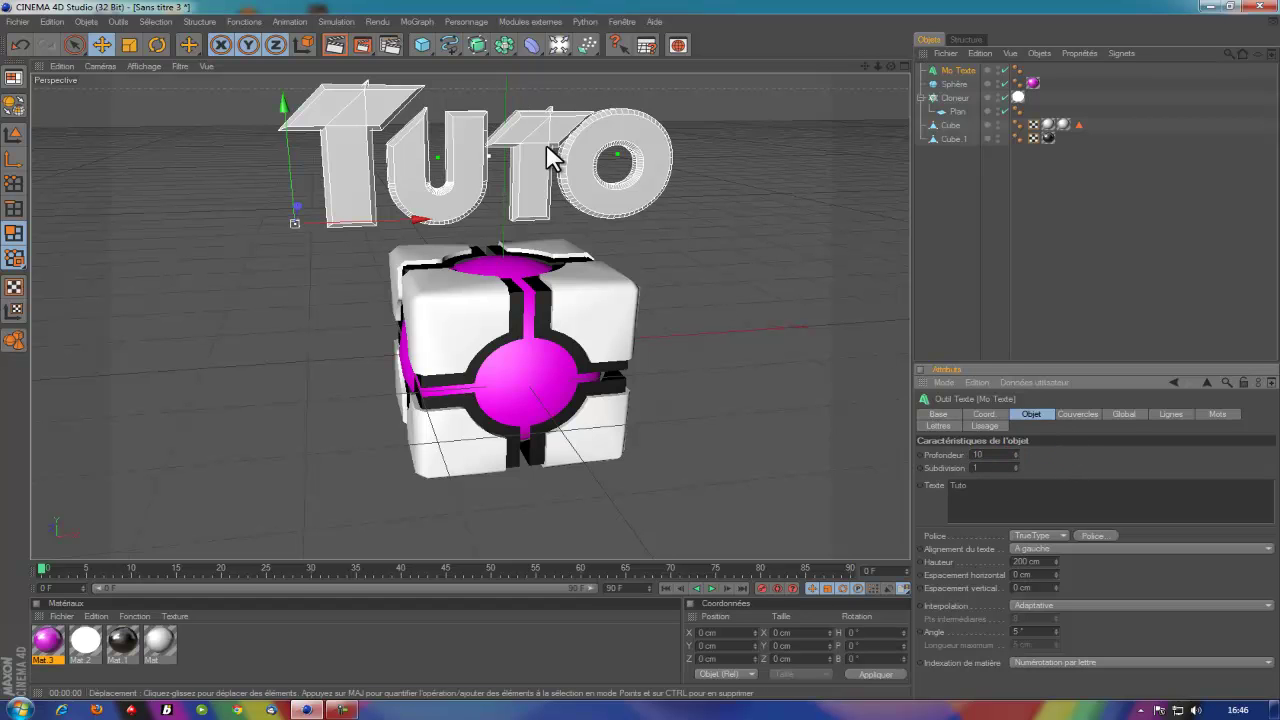
# Create Mat 4 with a purple colour (R96 V46 B189)
pyautogui.doubleClick(266, 672)
pyautogui.doubleClick(50, 645)
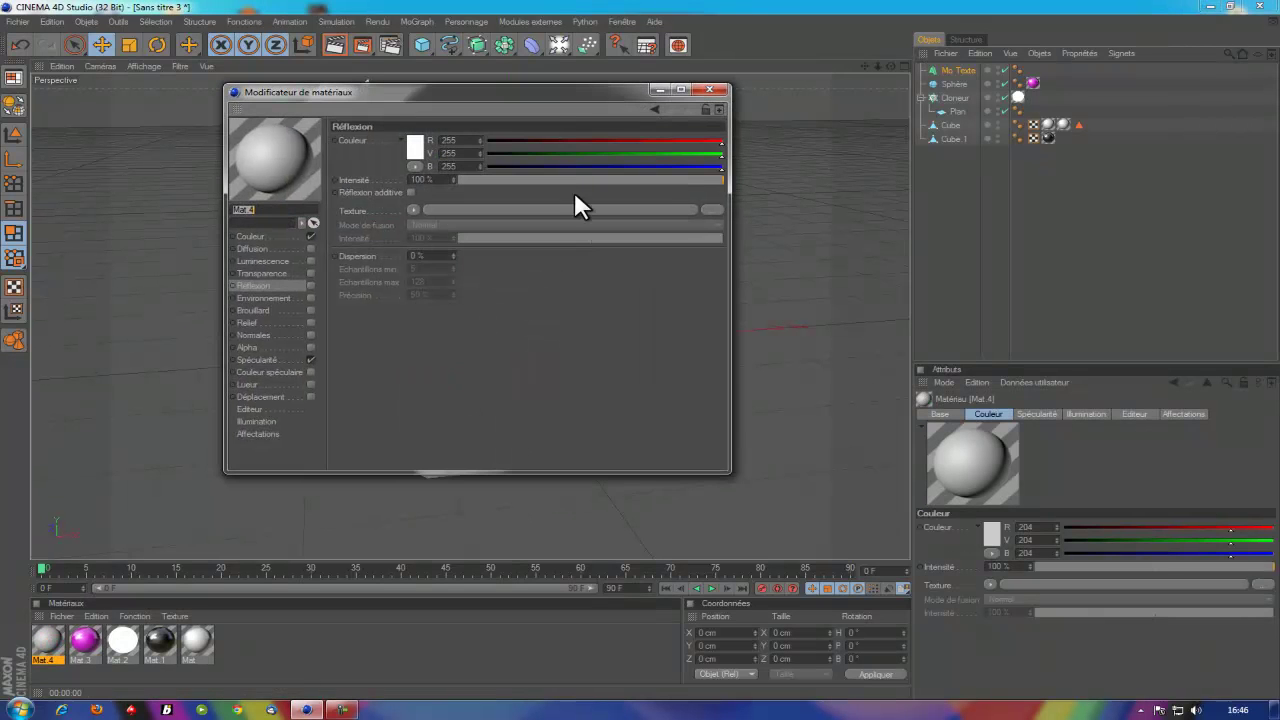
pyautogui.click(287, 236)
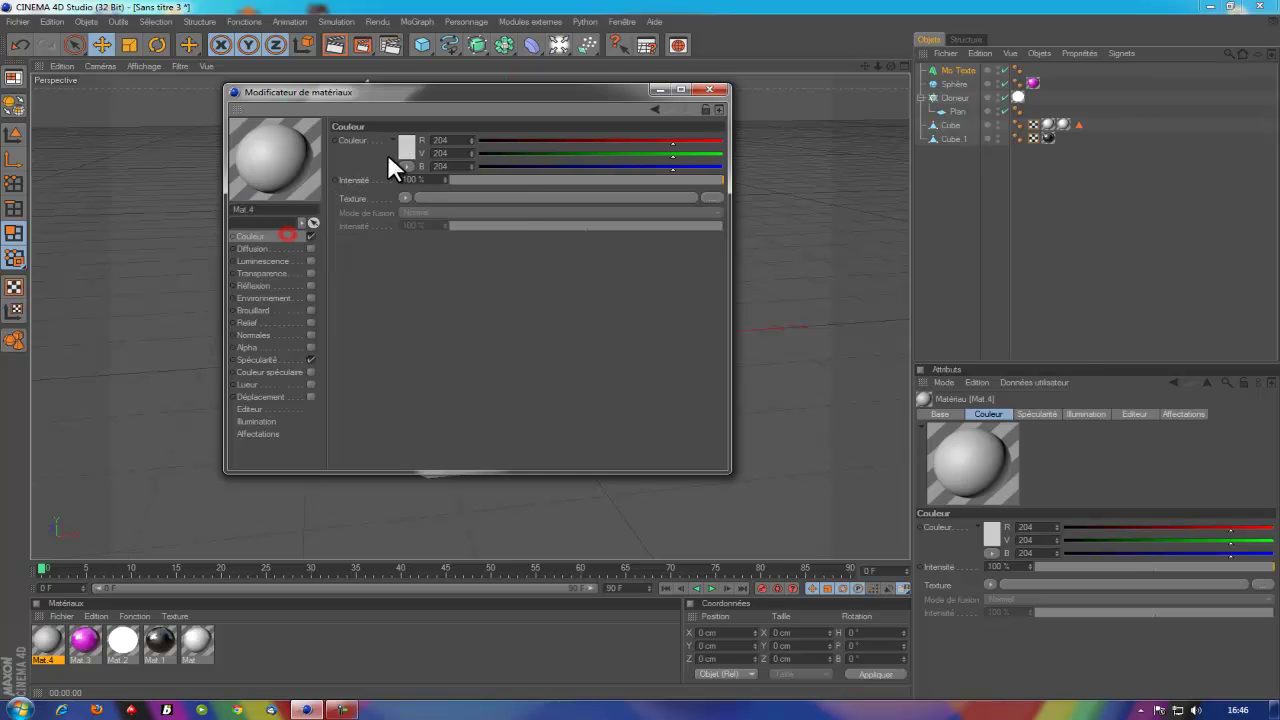
pyautogui.click(408, 145)
pyautogui.moveTo(457, 88); pyautogui.dragTo(473, 88)
pyautogui.click(396, 120)
pyautogui.moveTo(393, 115); pyautogui.dragTo(392, 109)
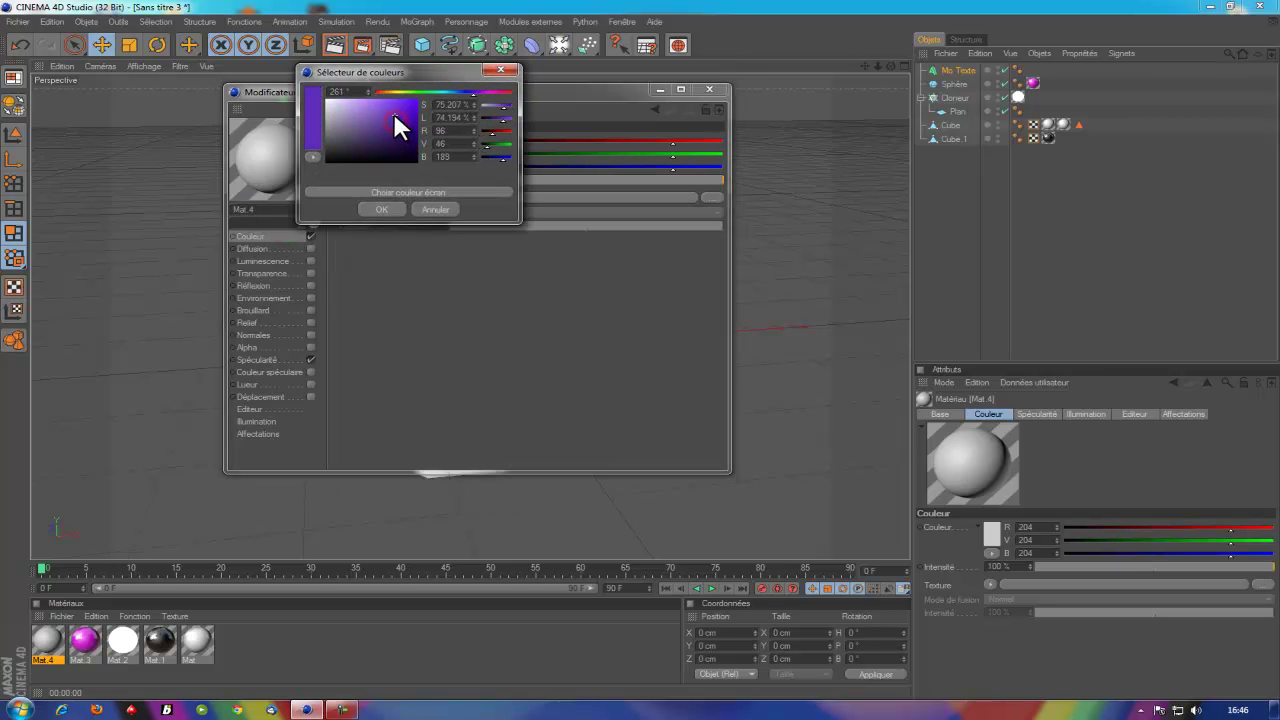
pyautogui.click(381, 209)
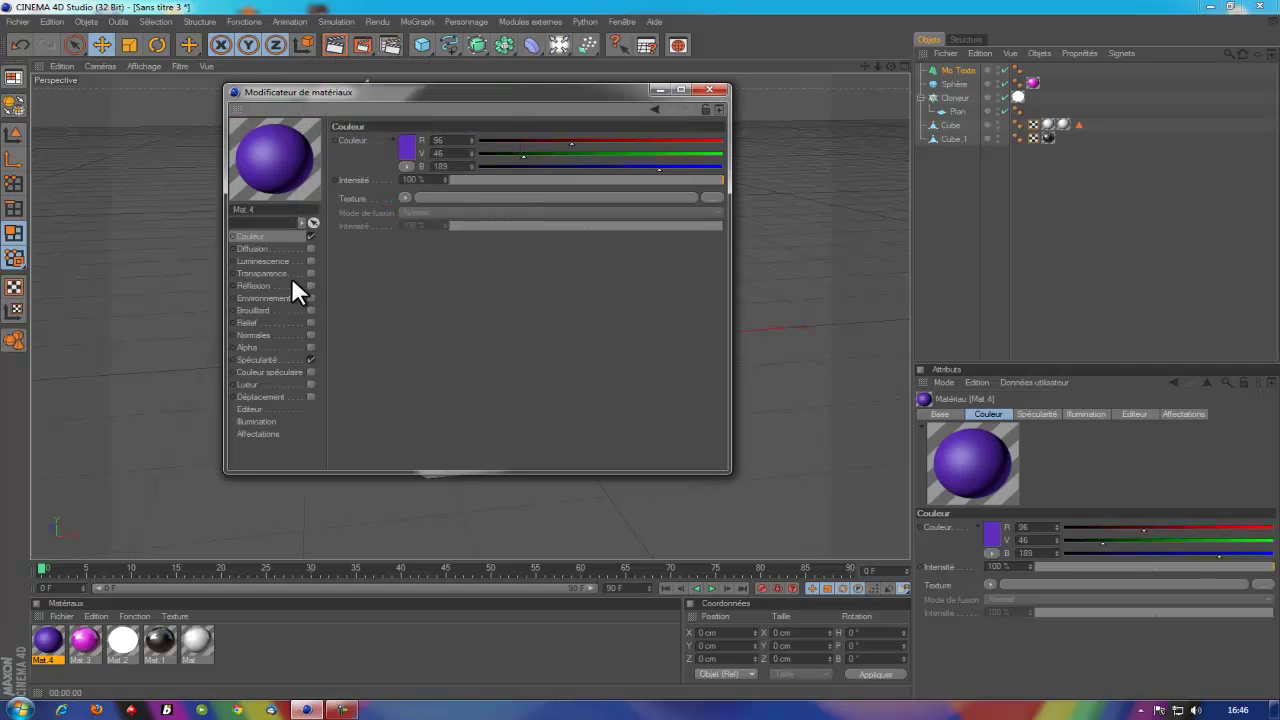
# Enable glow on Mat 4 with reflection off, and apply it to the Tuto text
pyautogui.click(311, 285)
pyautogui.click(420, 179)
pyautogui.click(311, 285)
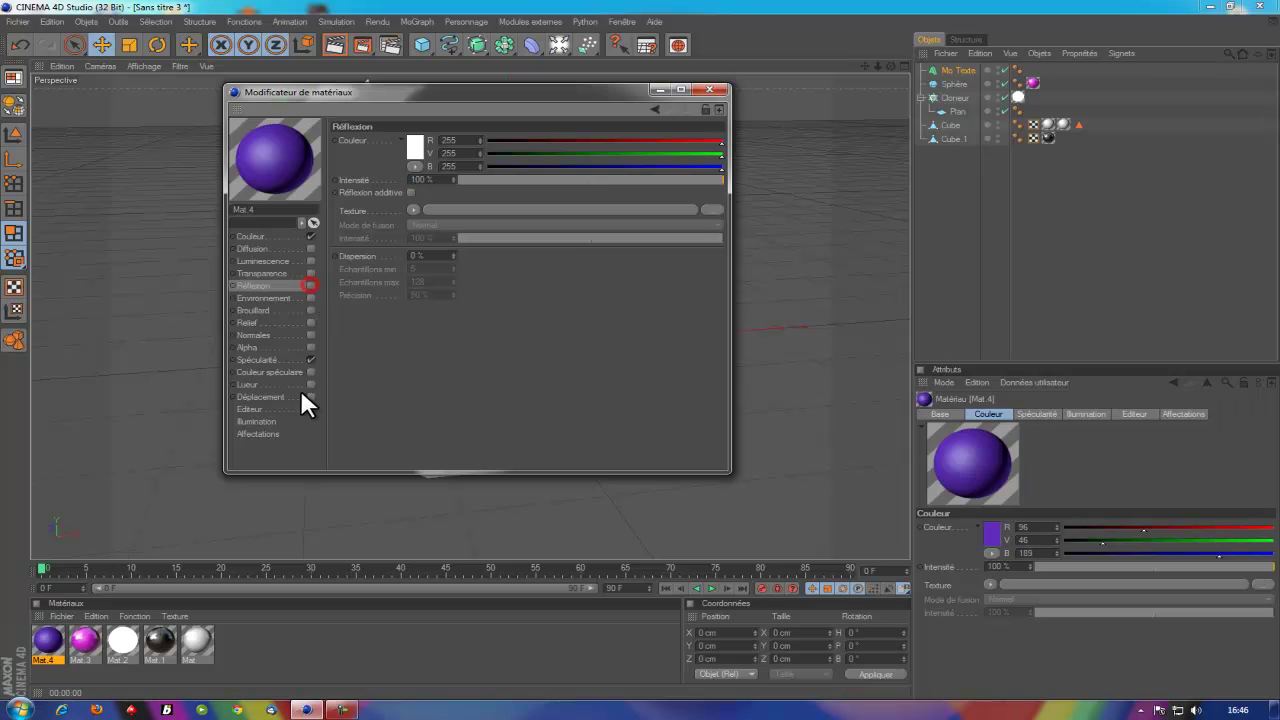
pyautogui.click(311, 384)
pyautogui.click(709, 89)
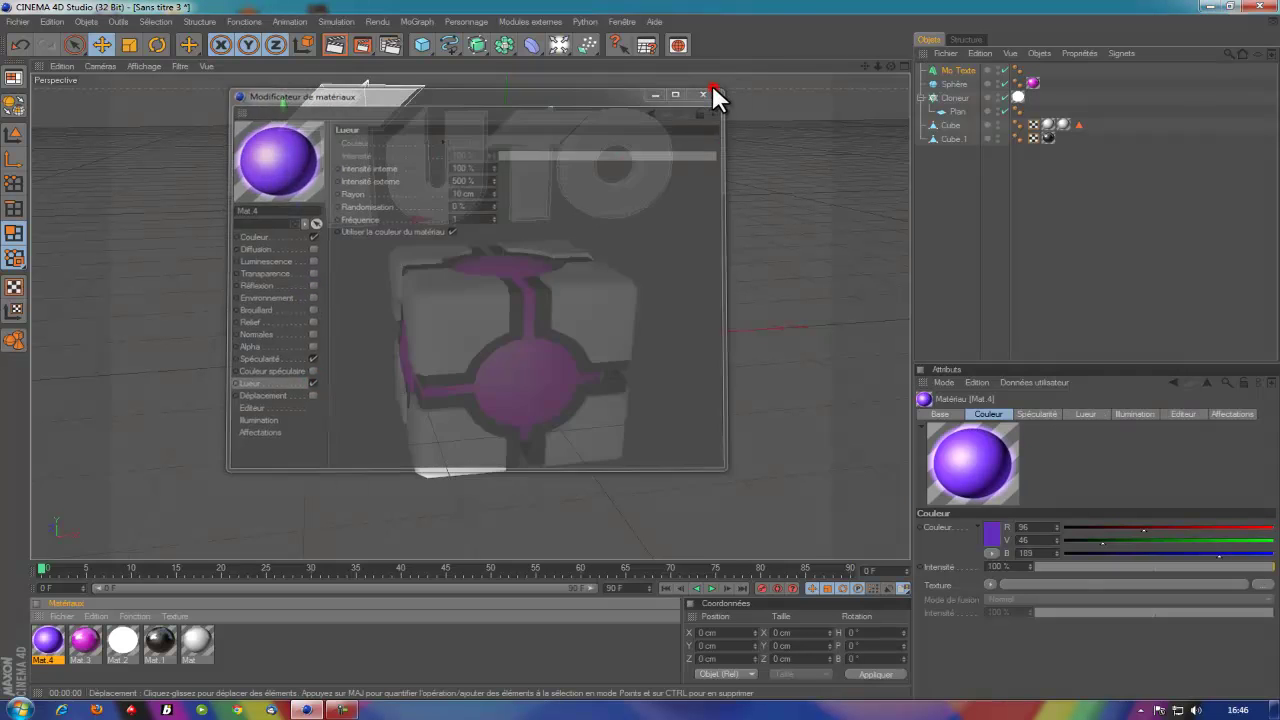
pyautogui.moveTo(47, 640); pyautogui.dragTo(360, 200)
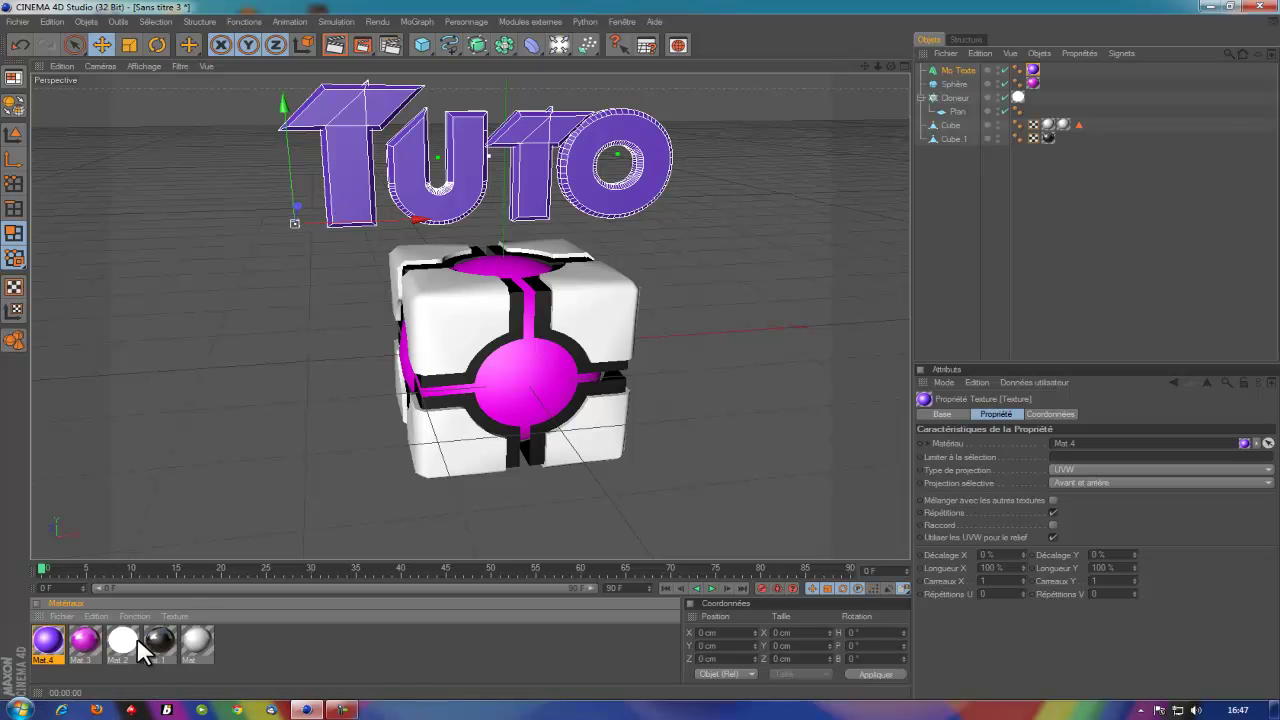
# Add the black Mat 1 to the Tuto text and reorder its texture tags
pyautogui.moveTo(155, 640); pyautogui.dragTo(457, 155)
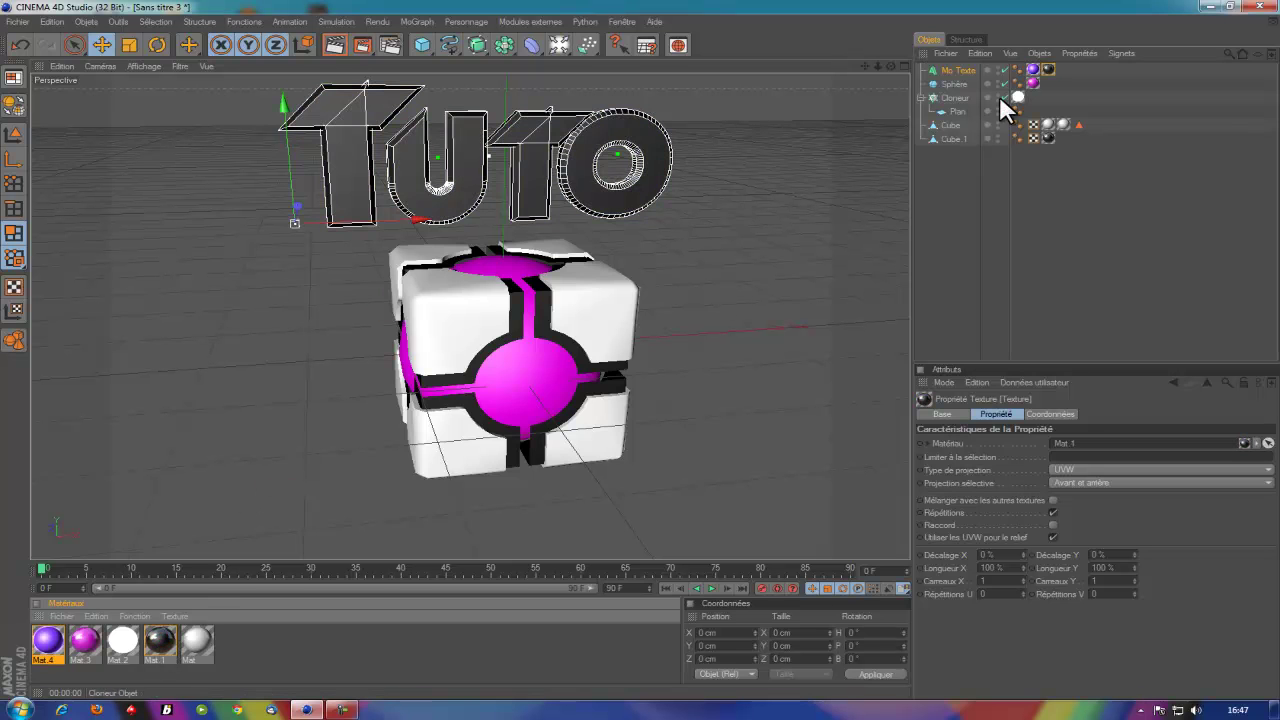
pyautogui.moveTo(1033, 69); pyautogui.dragTo(1116, 66)
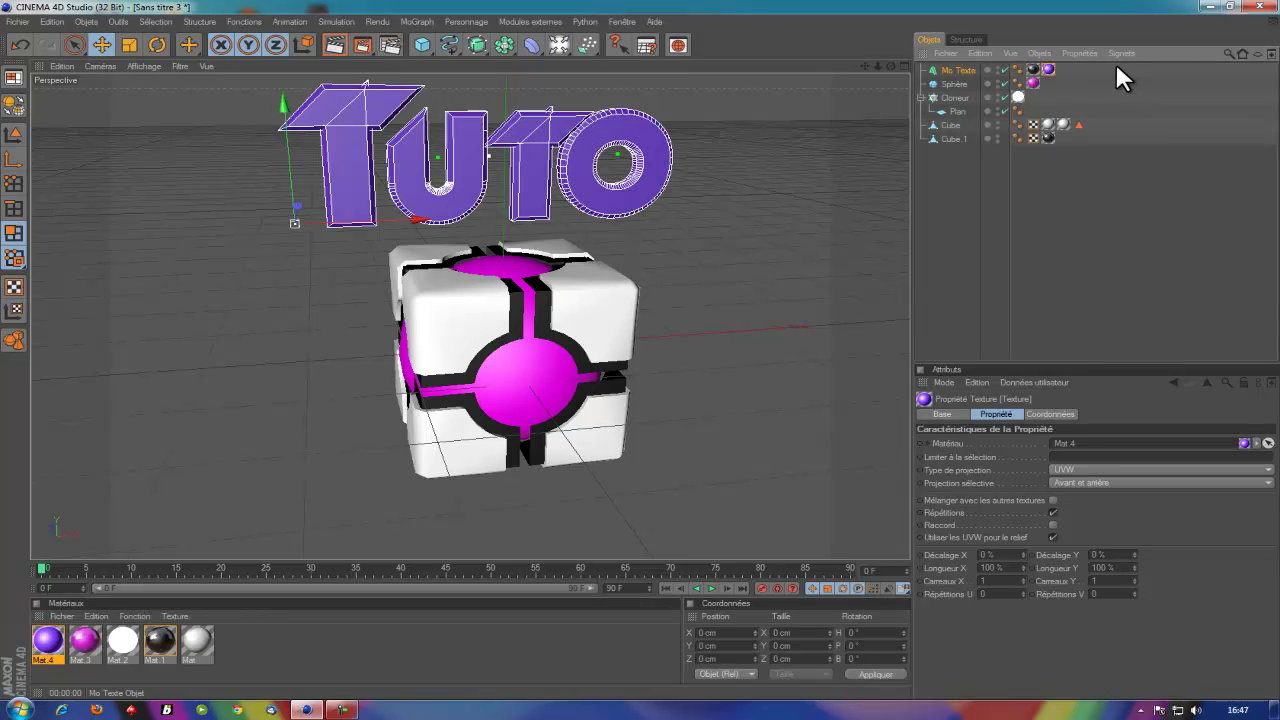
pyautogui.click(1033, 70)
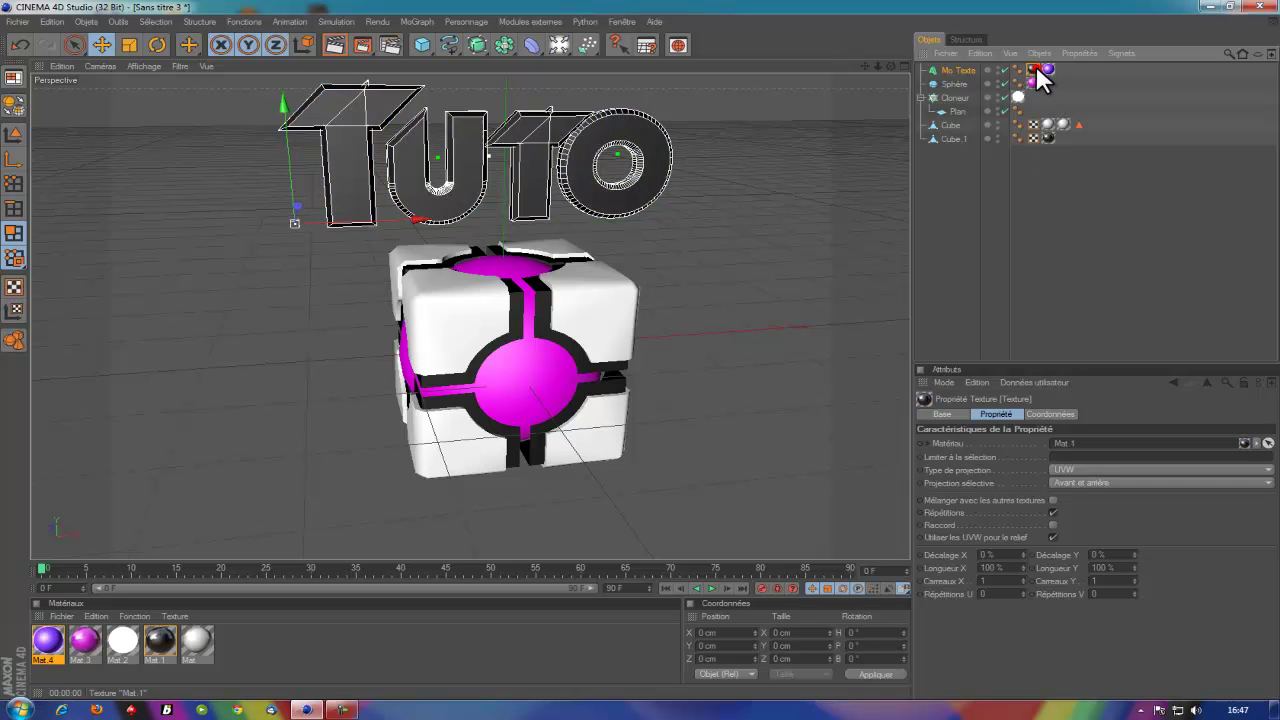
pyautogui.click(1047, 71)
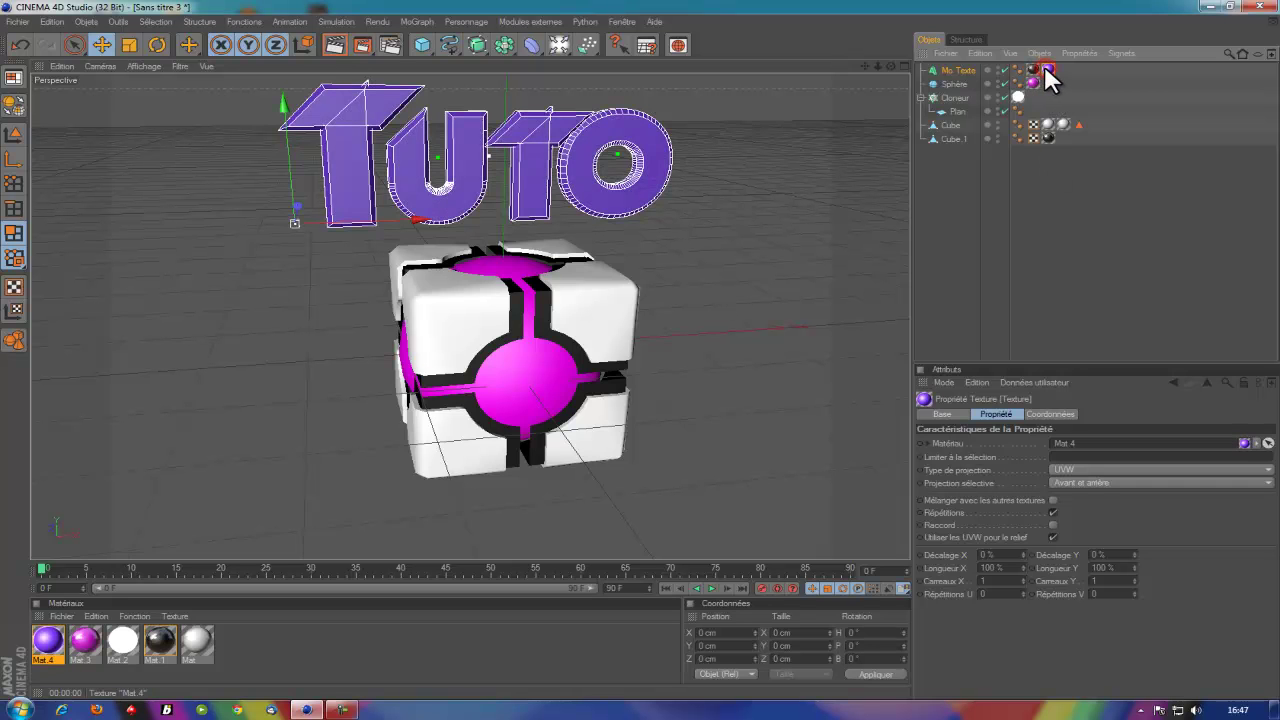
pyautogui.click(1056, 457)
pyautogui.write('C')
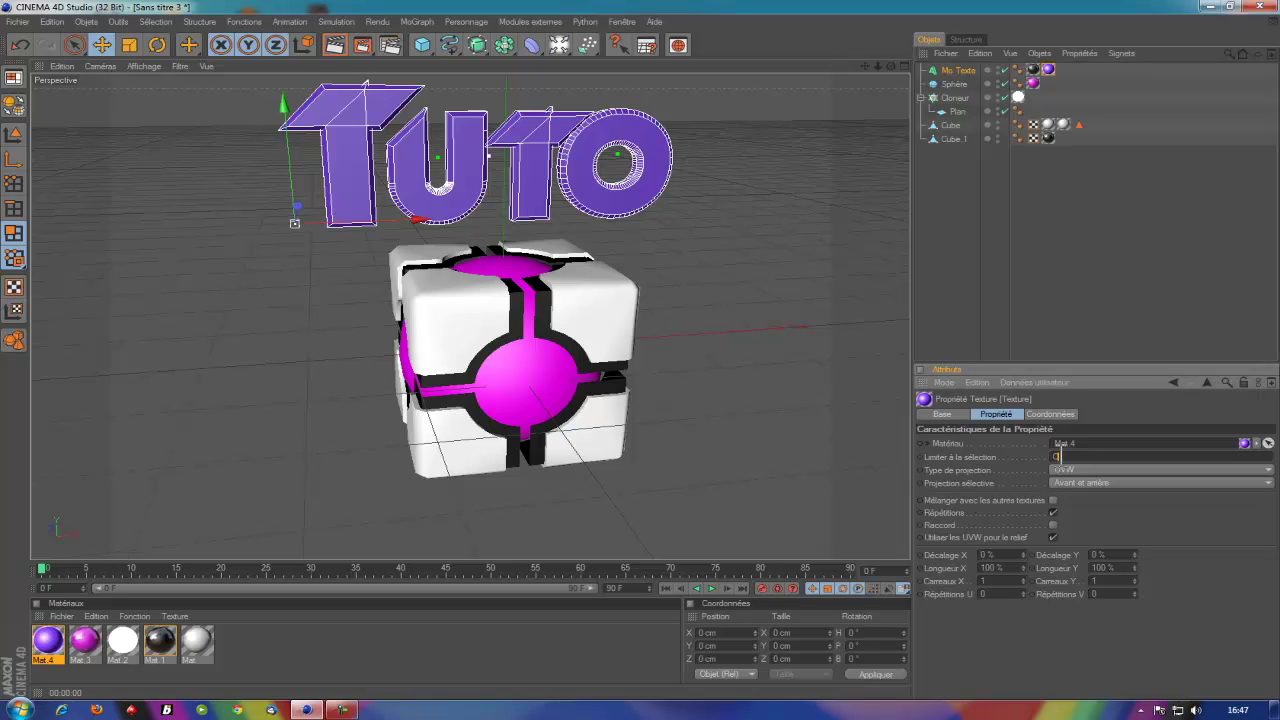
# Deselect everything, preview a render, and return to the editor view
pyautogui.click(925, 224)
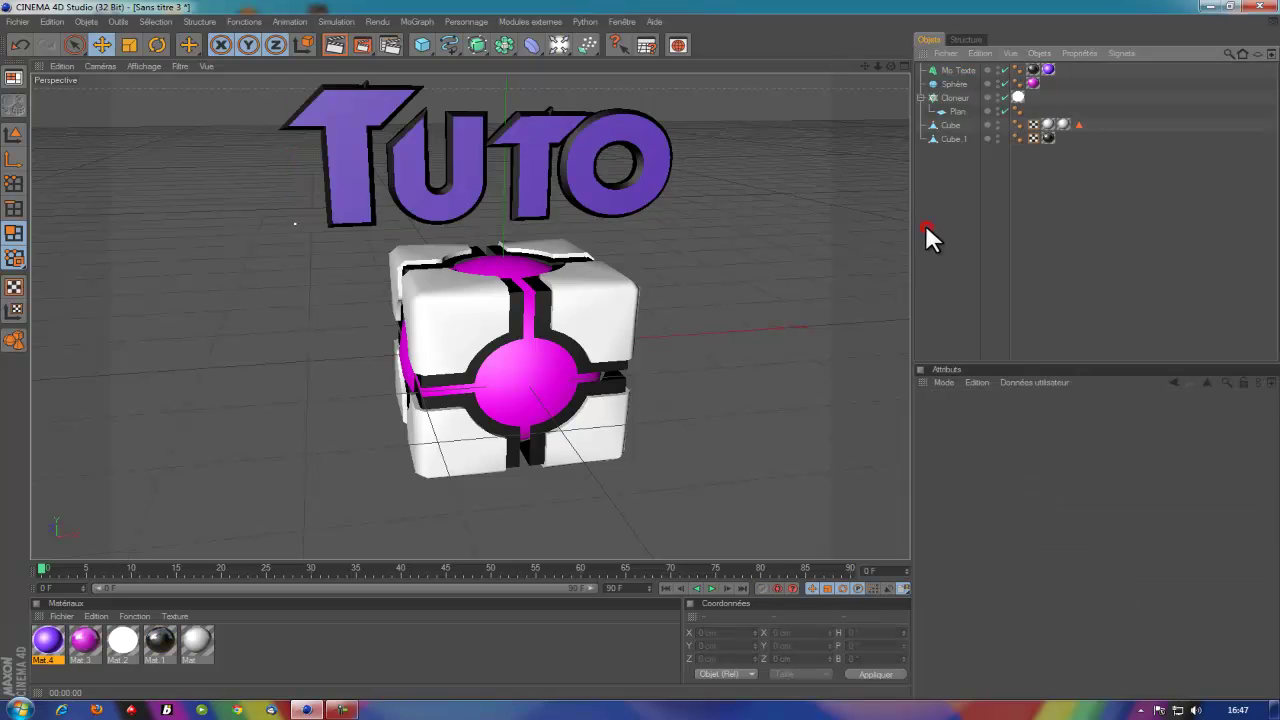
pyautogui.click(334, 44)
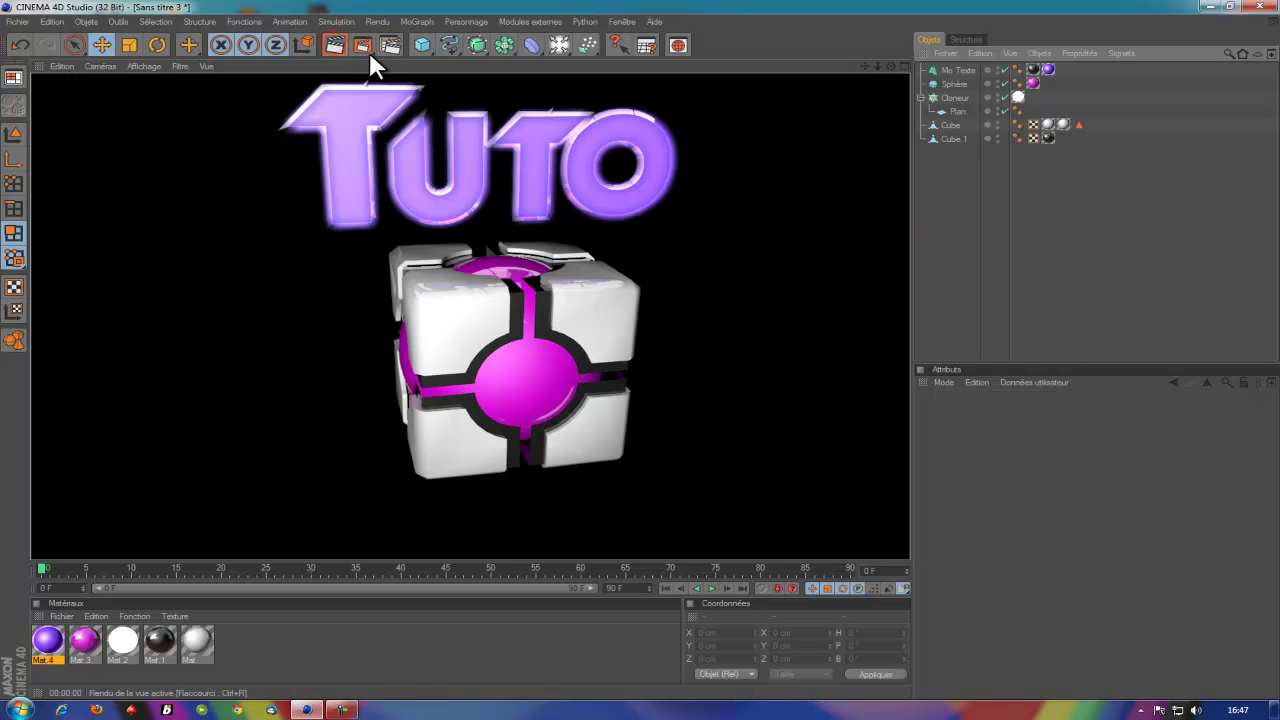
pyautogui.click(947, 228)
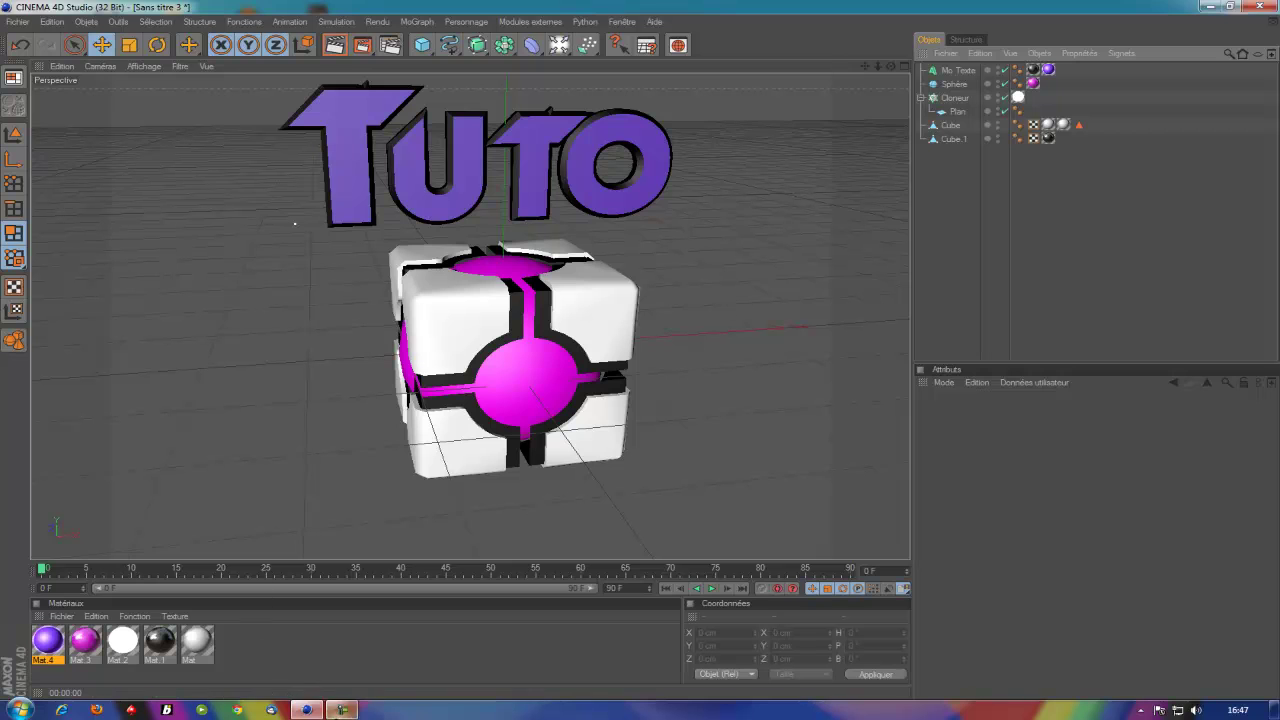
pyautogui.click(341, 710)
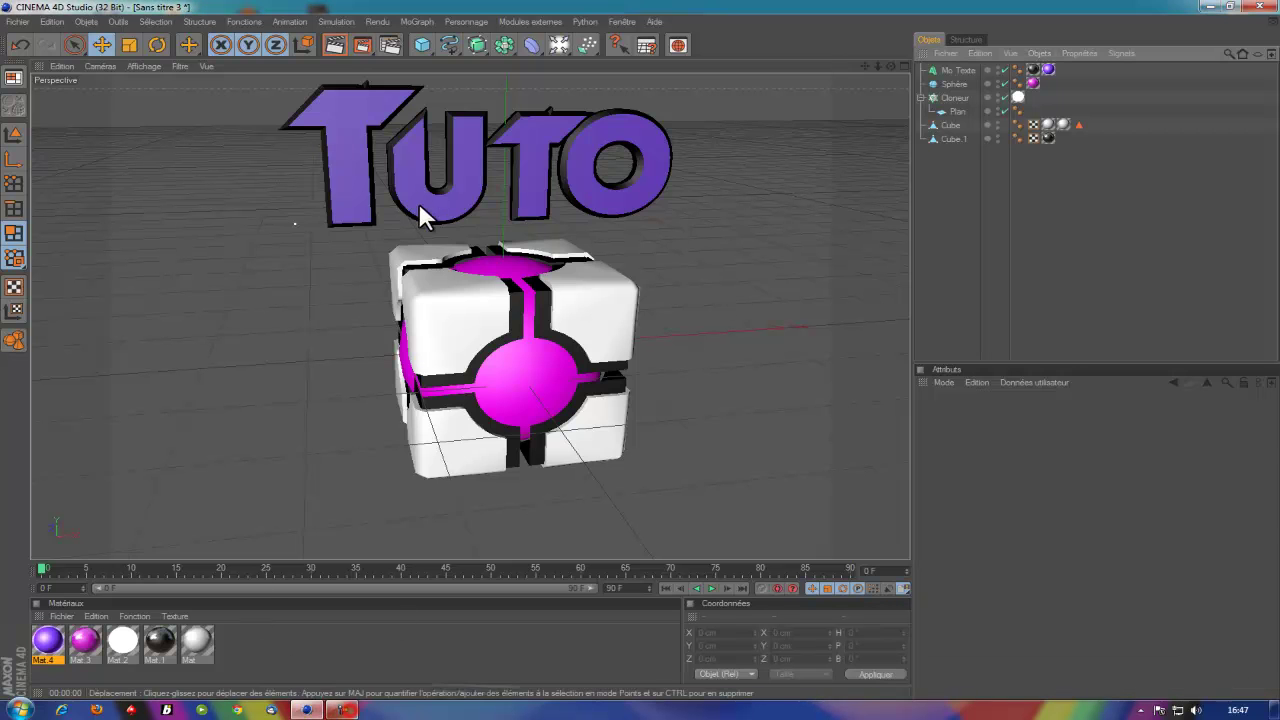
# Scale the Tuto text down and move it toward the cube's front
pyautogui.click(362, 119)
pyautogui.click(129, 45)
pyautogui.moveTo(276, 162)
pyautogui.mouseDown()
pyautogui.moveTo(520, 344)
pyautogui.moveTo(336, 144)
pyautogui.mouseUp()
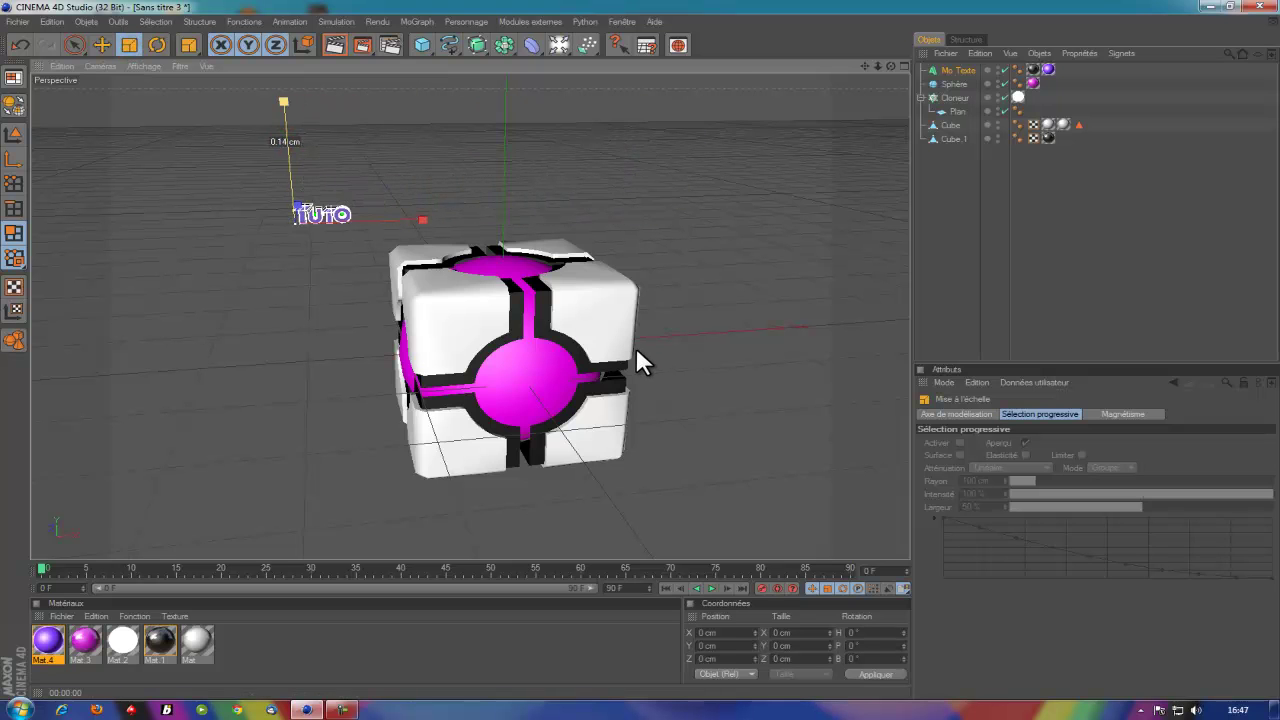
pyautogui.click(92, 44)
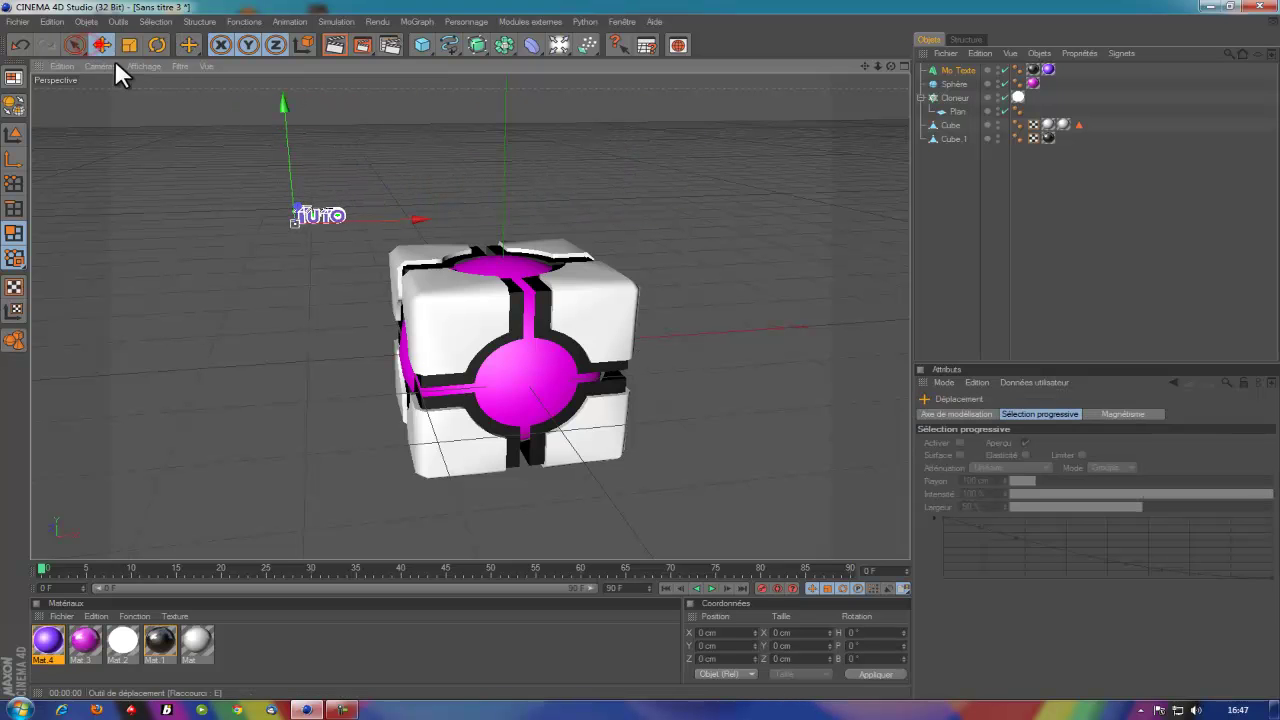
pyautogui.moveTo(290, 220)
pyautogui.mouseDown()
pyautogui.moveTo(657, 375)
pyautogui.moveTo(640, 360)
pyautogui.mouseUp()
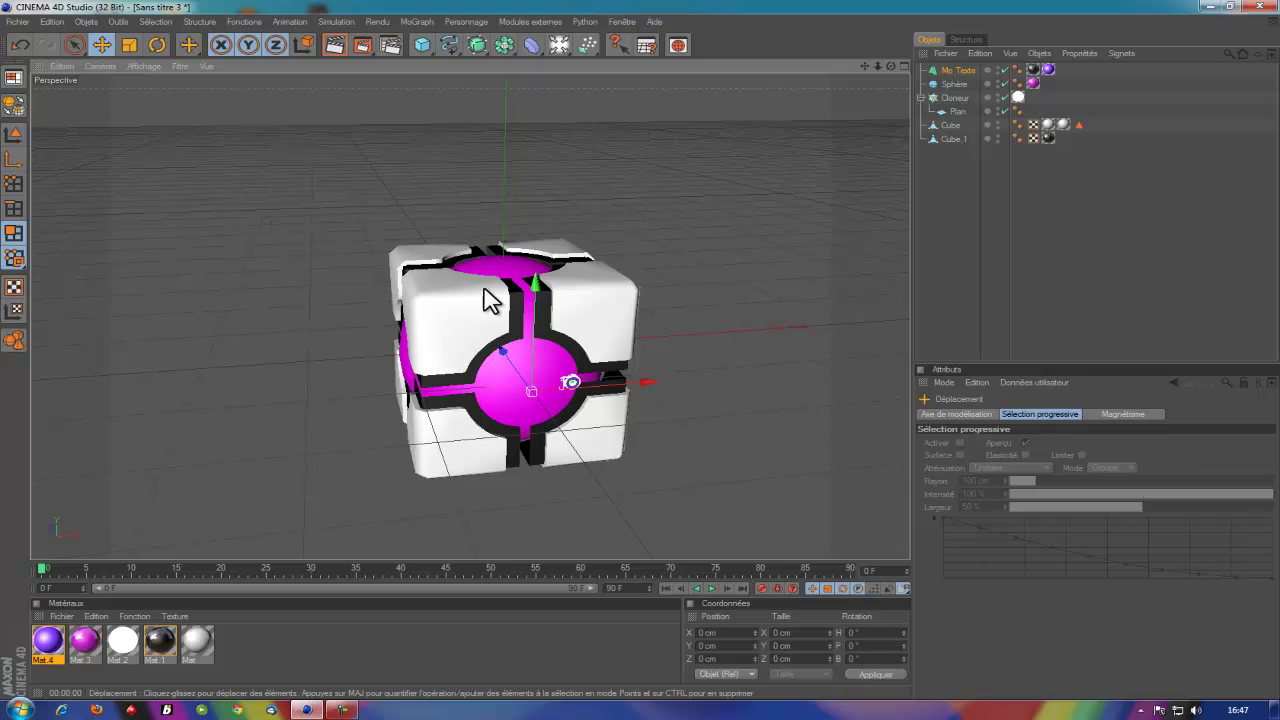
pyautogui.moveTo(510, 358)
pyautogui.mouseDown()
pyautogui.moveTo(642, 352)
pyautogui.moveTo(641, 400)
pyautogui.moveTo(530, 392)
pyautogui.mouseUp()
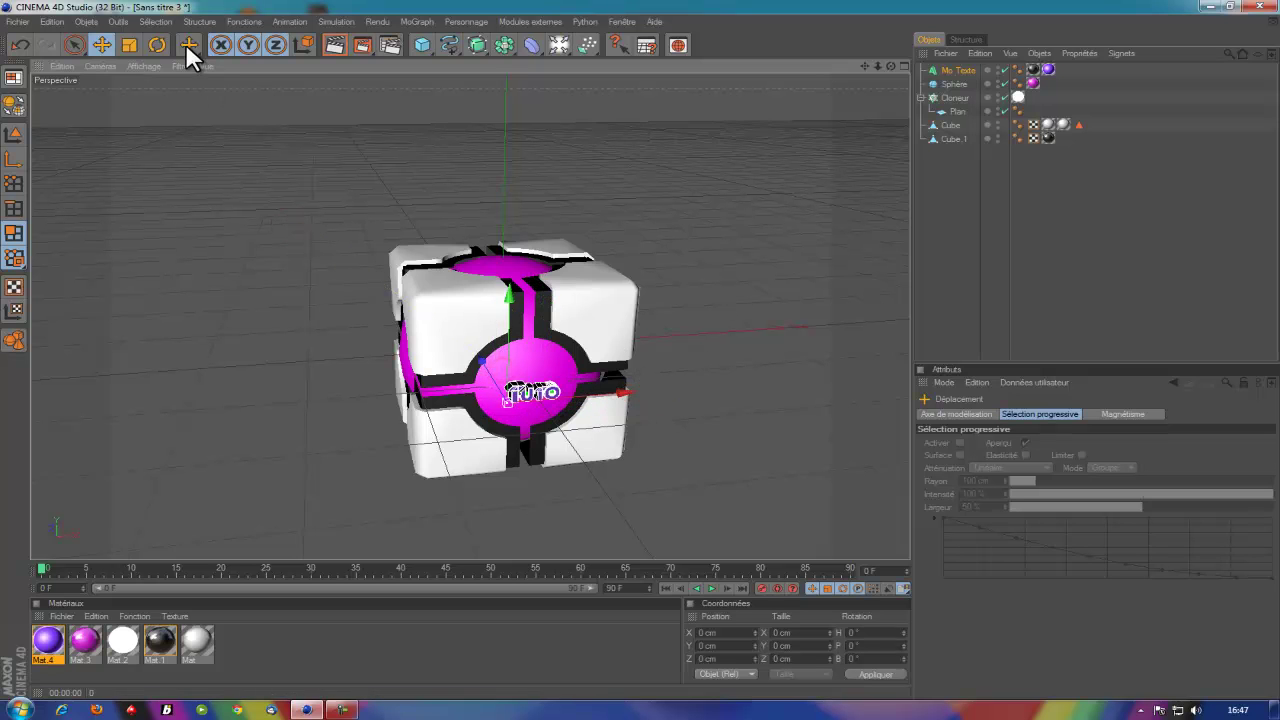
# From a front view, push the Tuto text forward onto the magenta sphere
pyautogui.scroll(3, 609, 406)
pyautogui.scroll(5, 609, 406)
pyautogui.moveTo(891, 66)
pyautogui.mouseDown()
pyautogui.moveTo(633, 340)
pyautogui.moveTo(643, 363)
pyautogui.mouseUp()
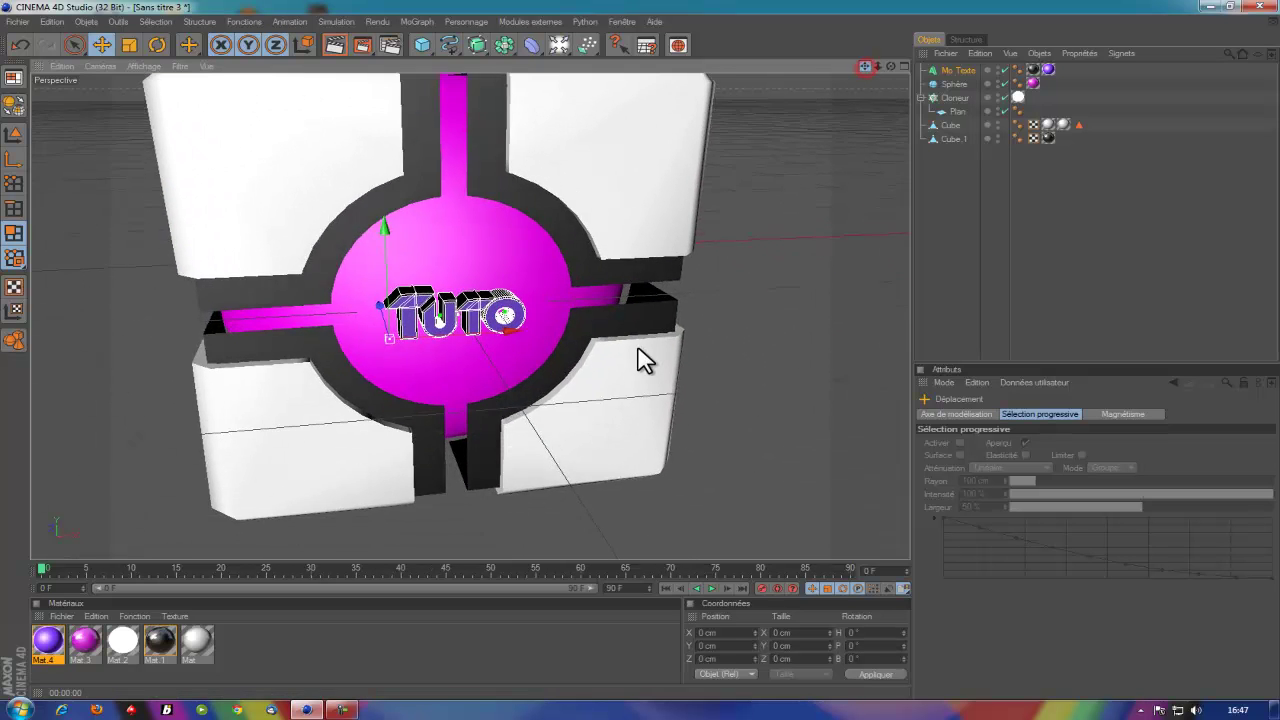
pyautogui.moveTo(877, 66); pyautogui.dragTo(645, 362)
pyautogui.moveTo(891, 66)
pyautogui.mouseDown()
pyautogui.moveTo(646, 360)
pyautogui.moveTo(884, 65)
pyautogui.moveTo(605, 349)
pyautogui.moveTo(637, 347)
pyautogui.mouseUp()
pyautogui.moveTo(269, 329); pyautogui.dragTo(639, 347)
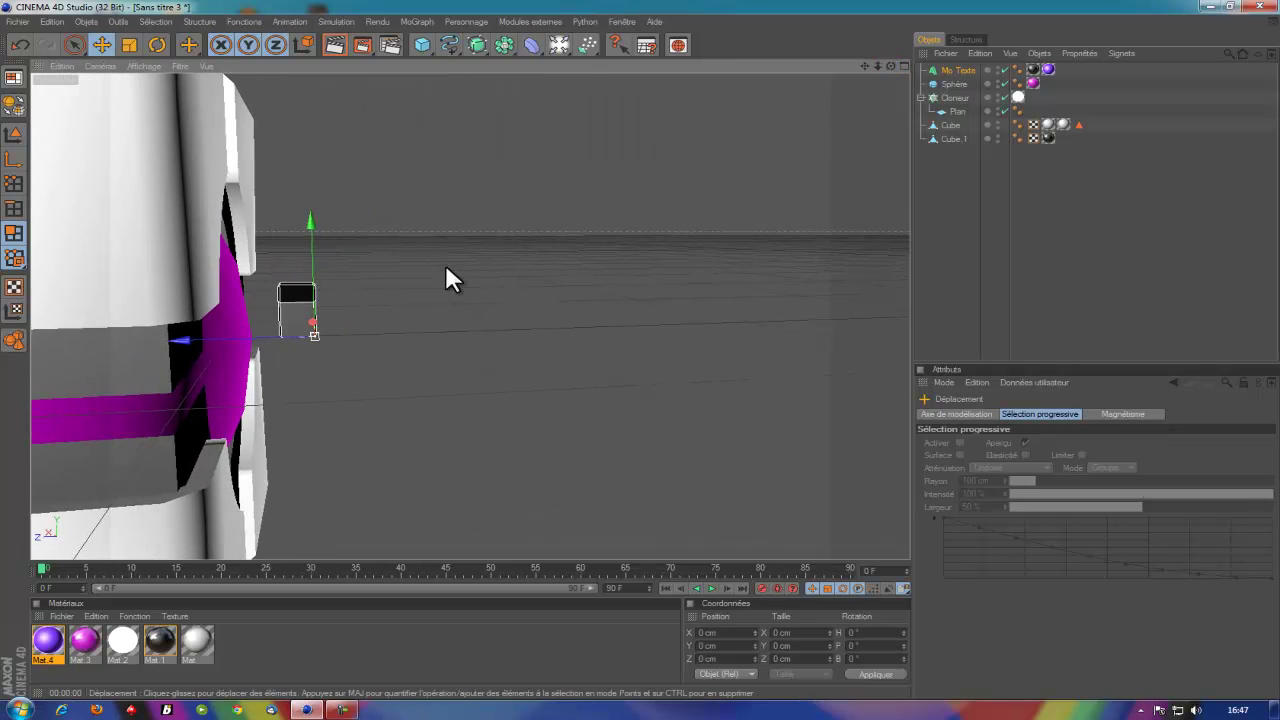
pyautogui.moveTo(277, 338); pyautogui.dragTo(639, 347)
pyautogui.moveTo(893, 68); pyautogui.dragTo(633, 345)
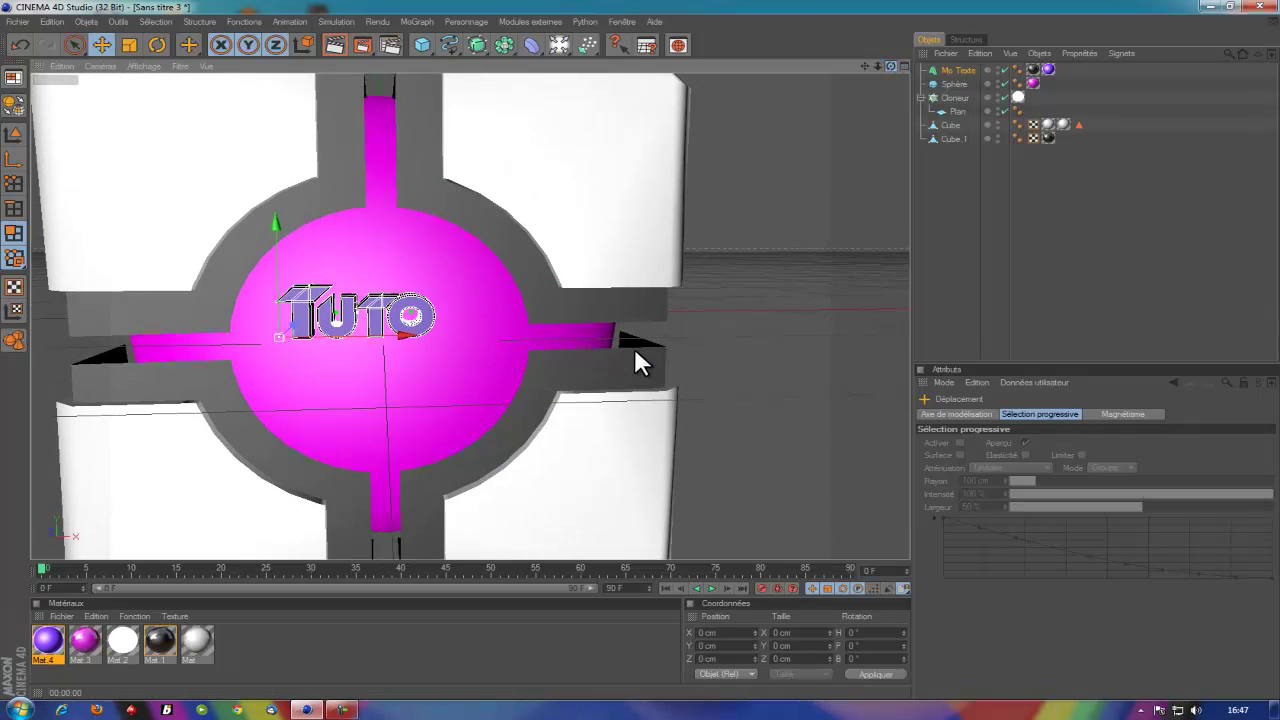
pyautogui.moveTo(378, 332); pyautogui.dragTo(638, 345)
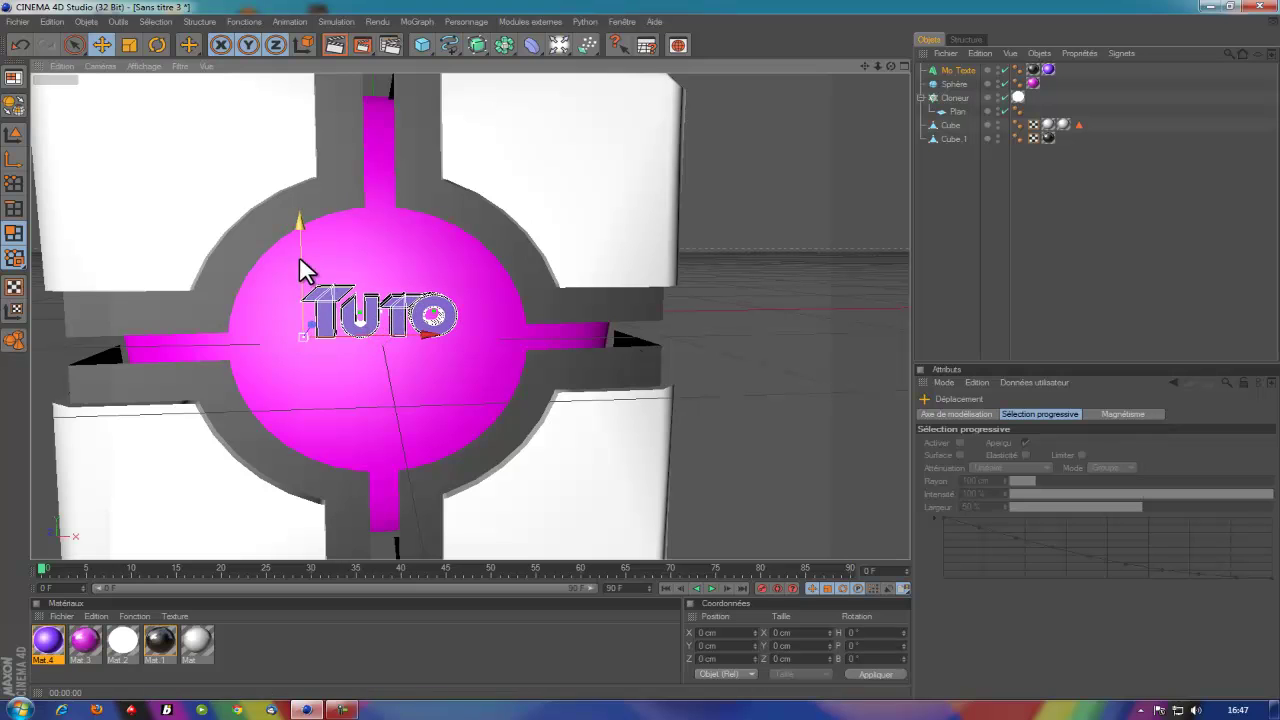
# Enlarge the Tuto text slightly and centre it on the sphere
pyautogui.click(129, 44)
pyautogui.moveTo(294, 234); pyautogui.dragTo(648, 358)
pyautogui.click(101, 44)
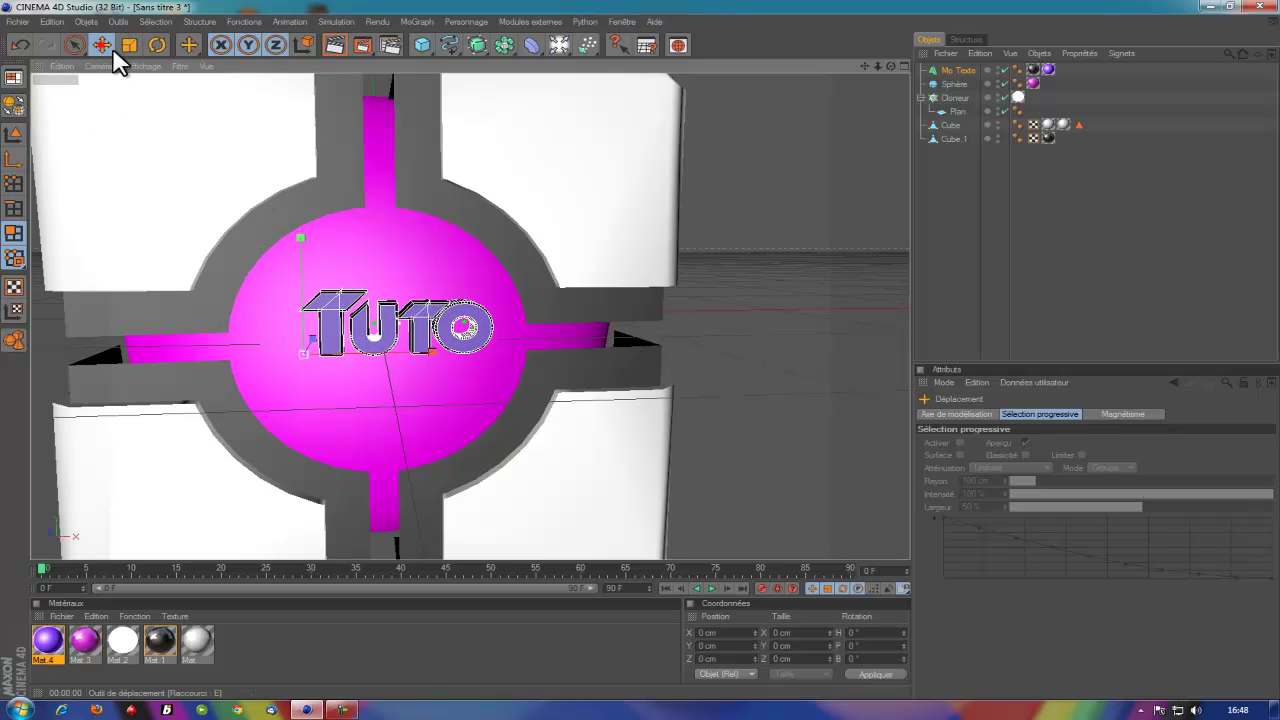
pyautogui.moveTo(391, 357); pyautogui.dragTo(640, 360)
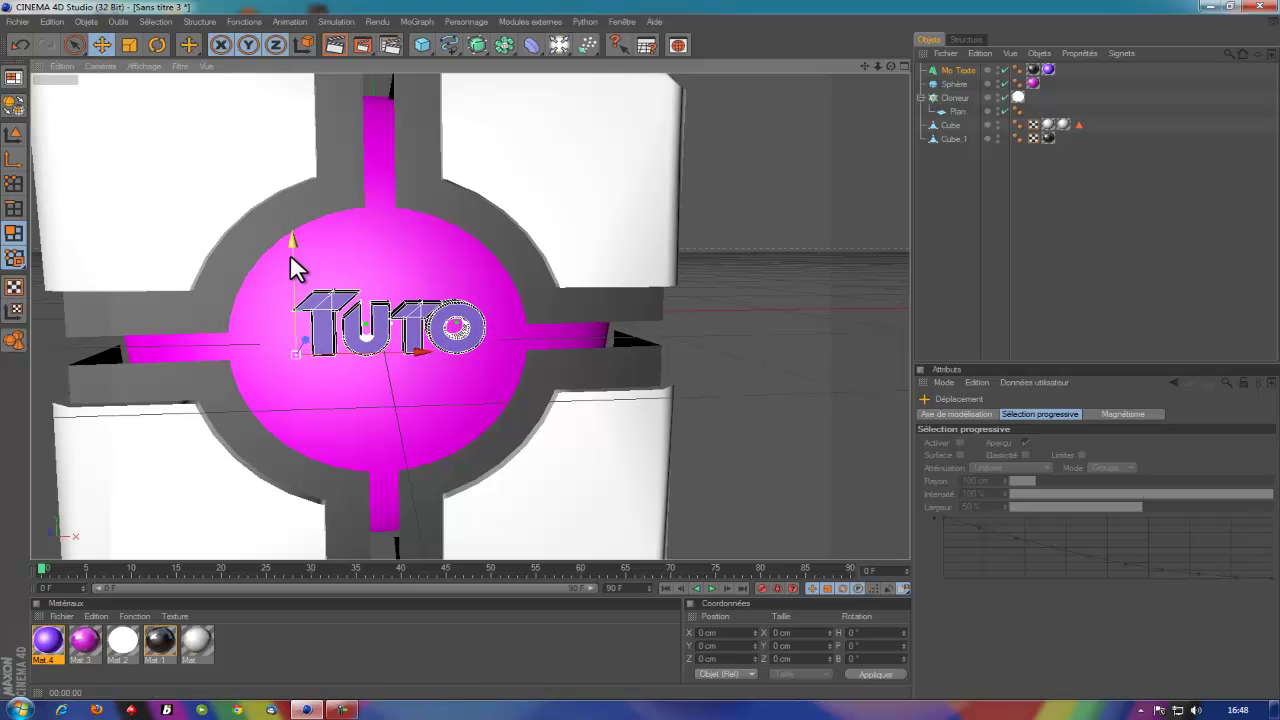
pyautogui.click(415, 22)
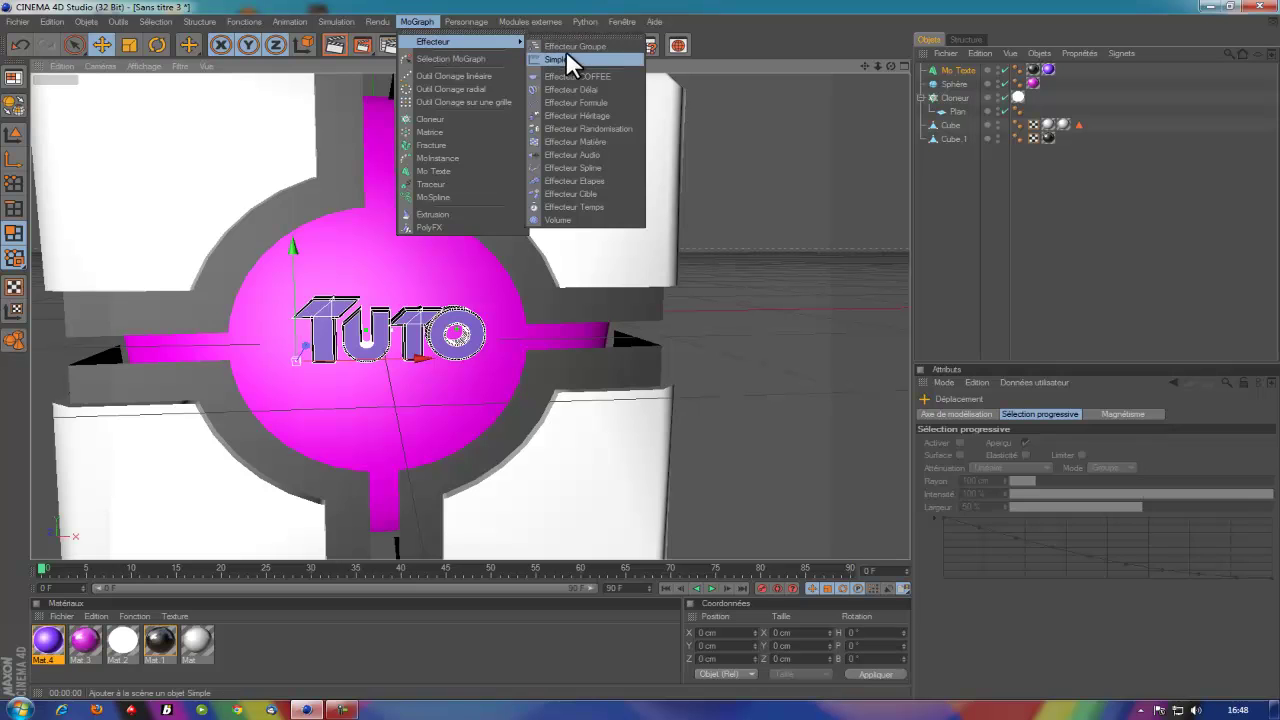
# Add a Simple effector, parent Mo Texte under it, and lower the TUTO text onto the sphere's centre
pyautogui.moveTo(460, 42)
pyautogui.click(566, 51)
pyautogui.scroll(-3, 651, 194)
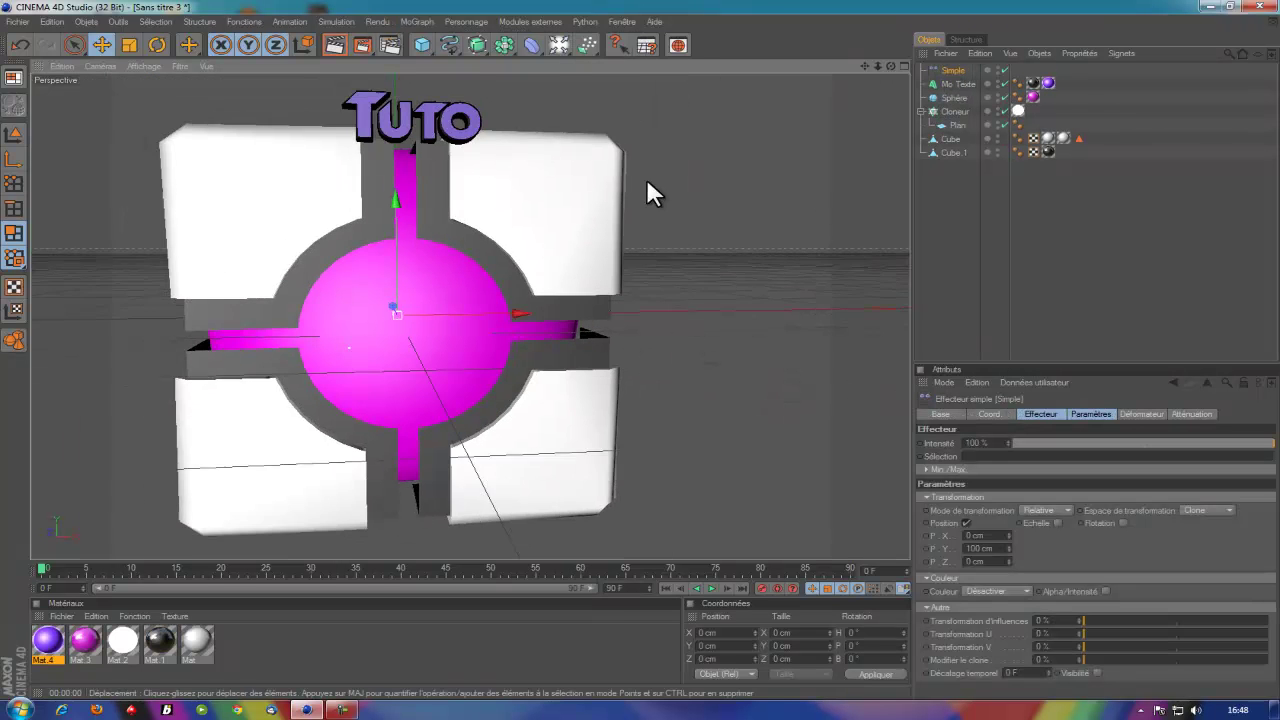
pyautogui.scroll(-2, 534, 134)
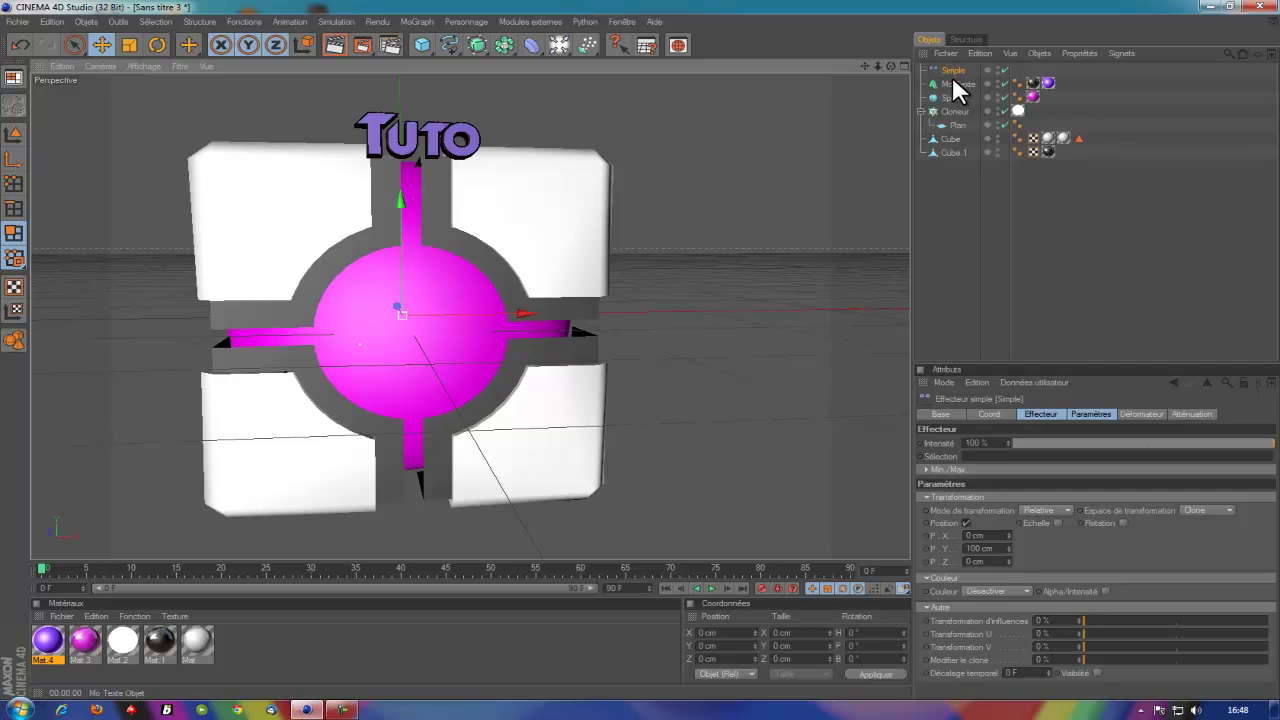
pyautogui.moveTo(953, 81); pyautogui.dragTo(953, 66)
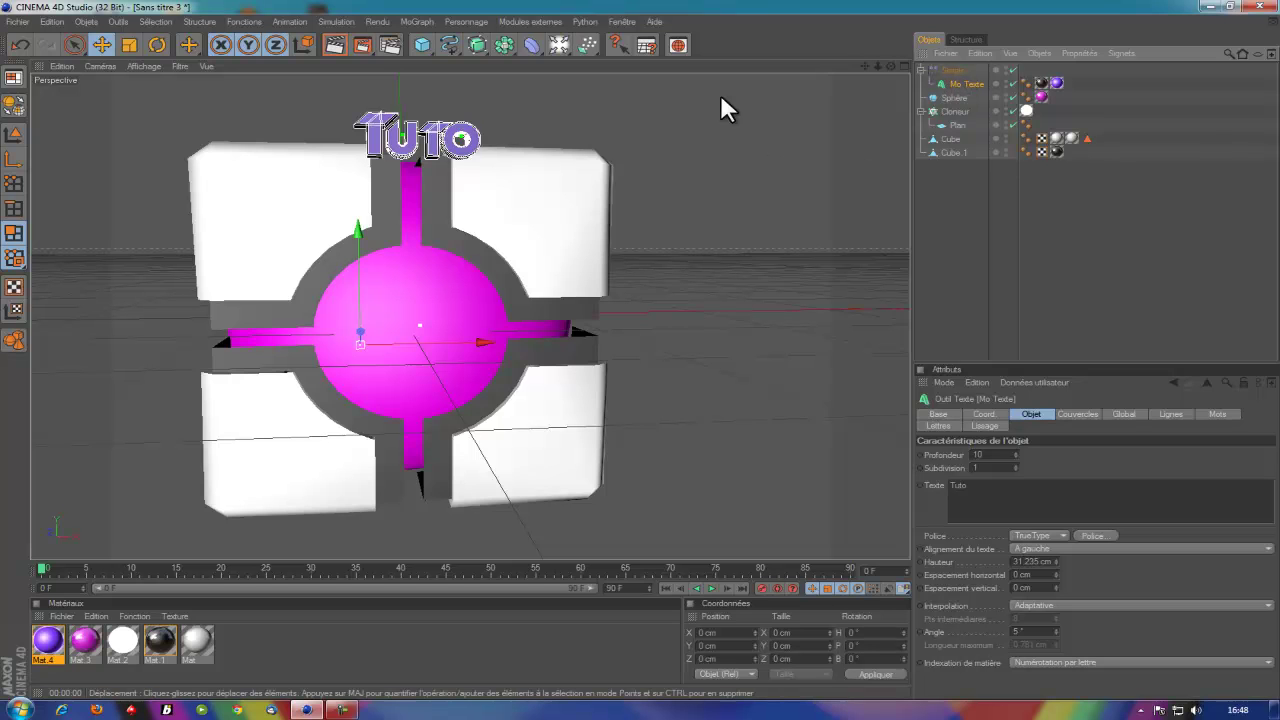
pyautogui.moveTo(357, 222); pyautogui.dragTo(638, 347)
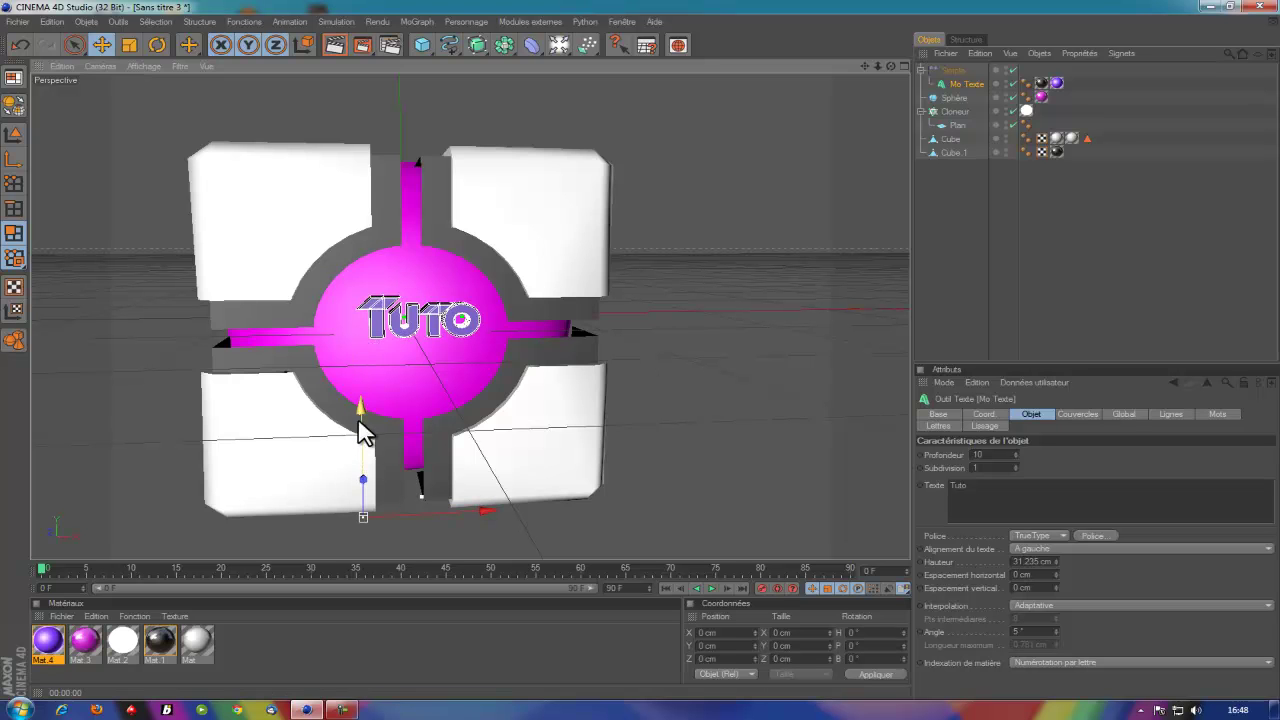
pyautogui.moveTo(360, 406); pyautogui.dragTo(364, 416)
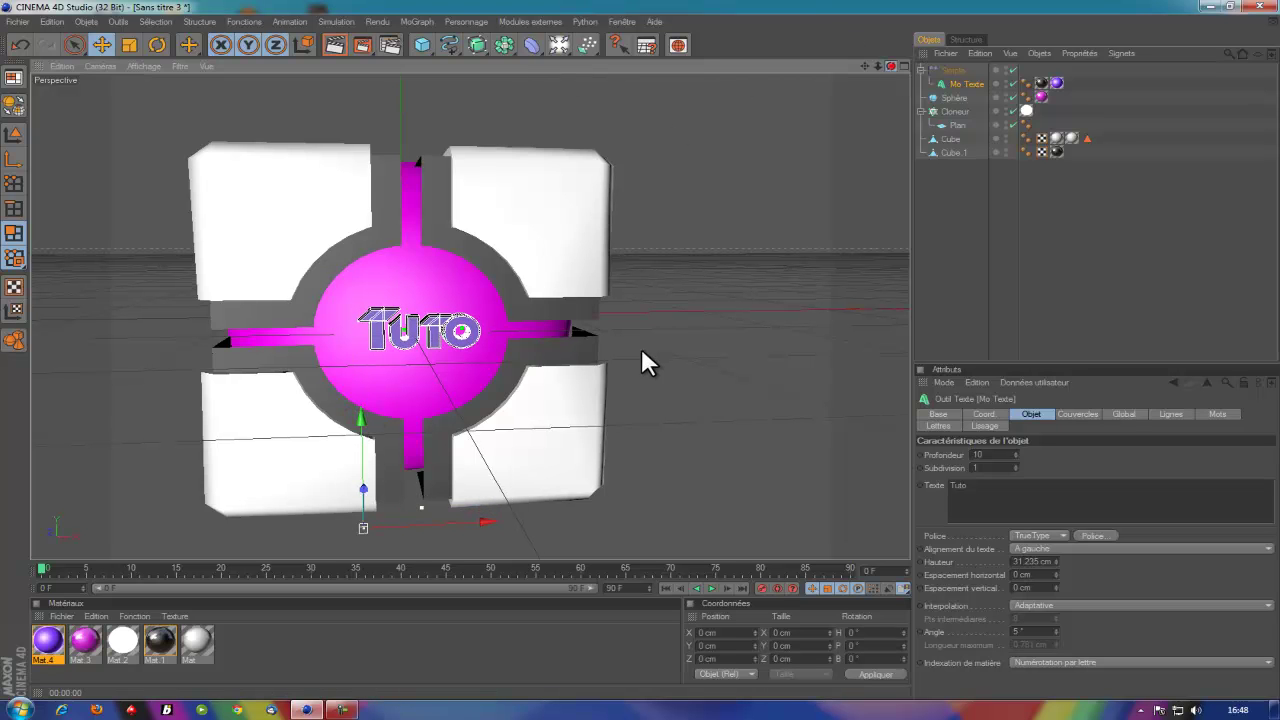
pyautogui.hotkey('ctrl', 'shift', 'z')
pyautogui.moveTo(488, 521); pyautogui.dragTo(483, 521)
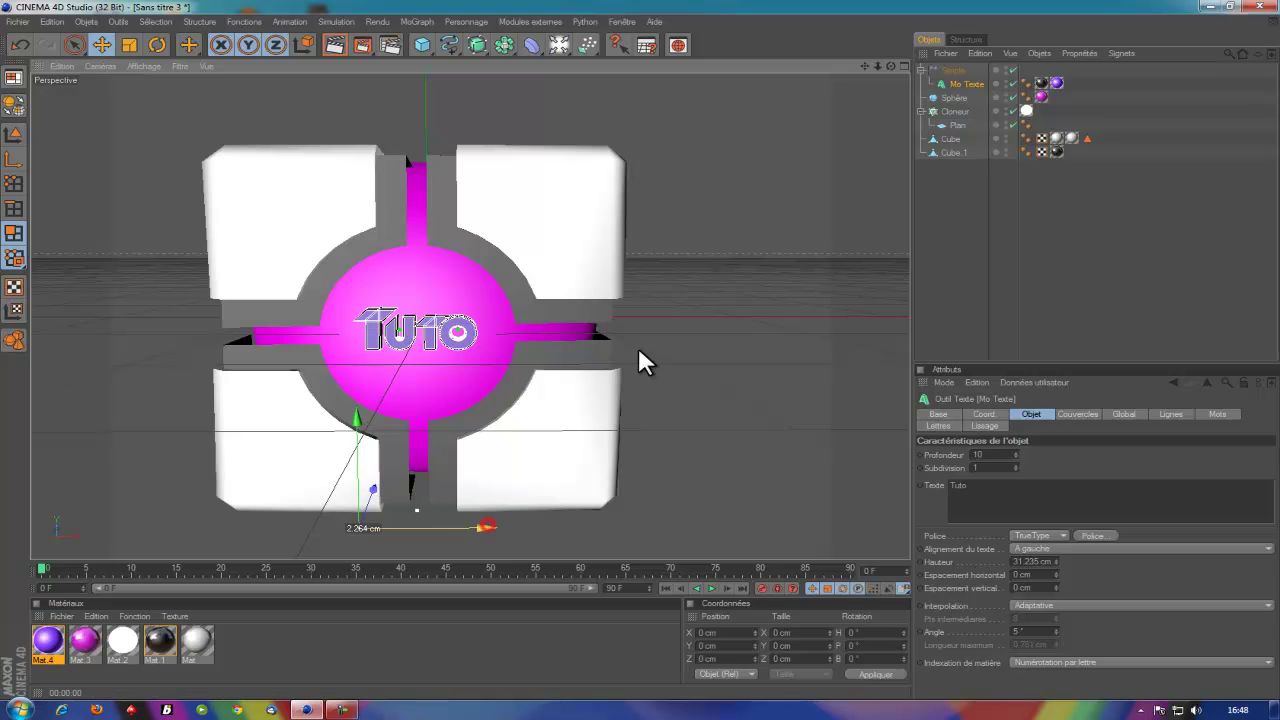
# Add a cylindrical Enveloppe deformer (400 × 400 cm, radius 200 cm, 180°–360°) and shift it right
pyautogui.click(530, 44)
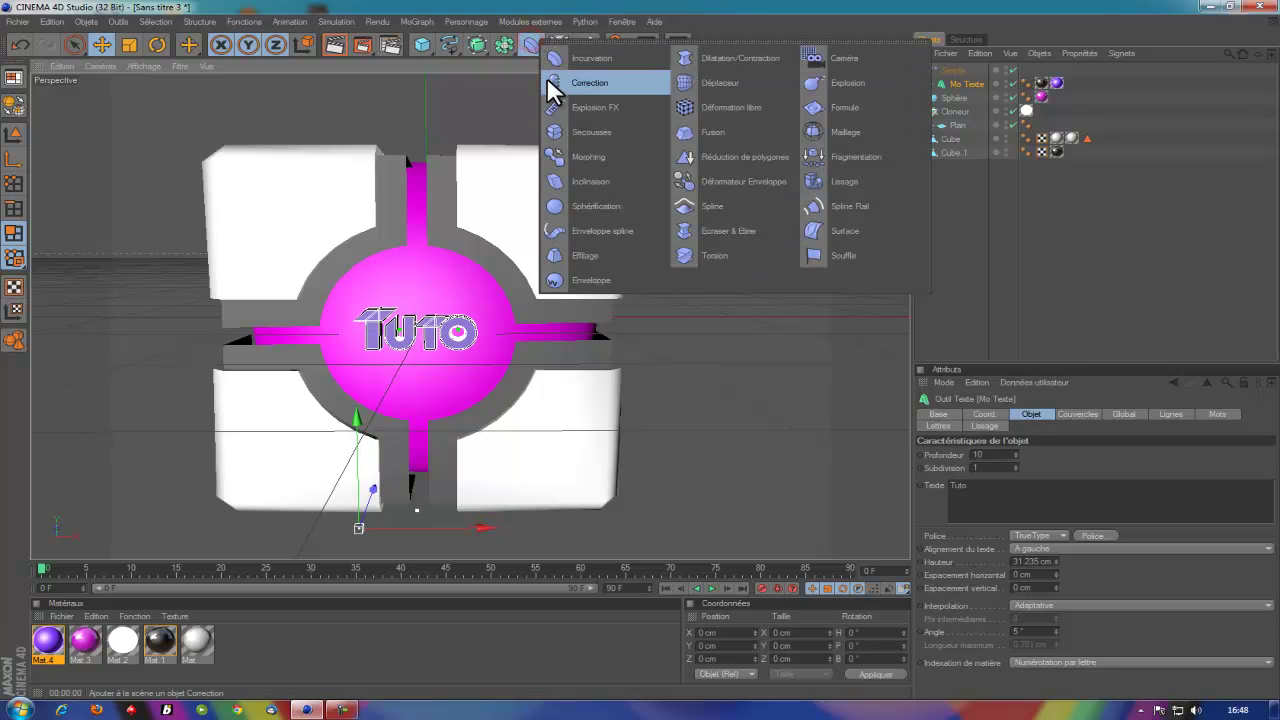
pyautogui.click(594, 278)
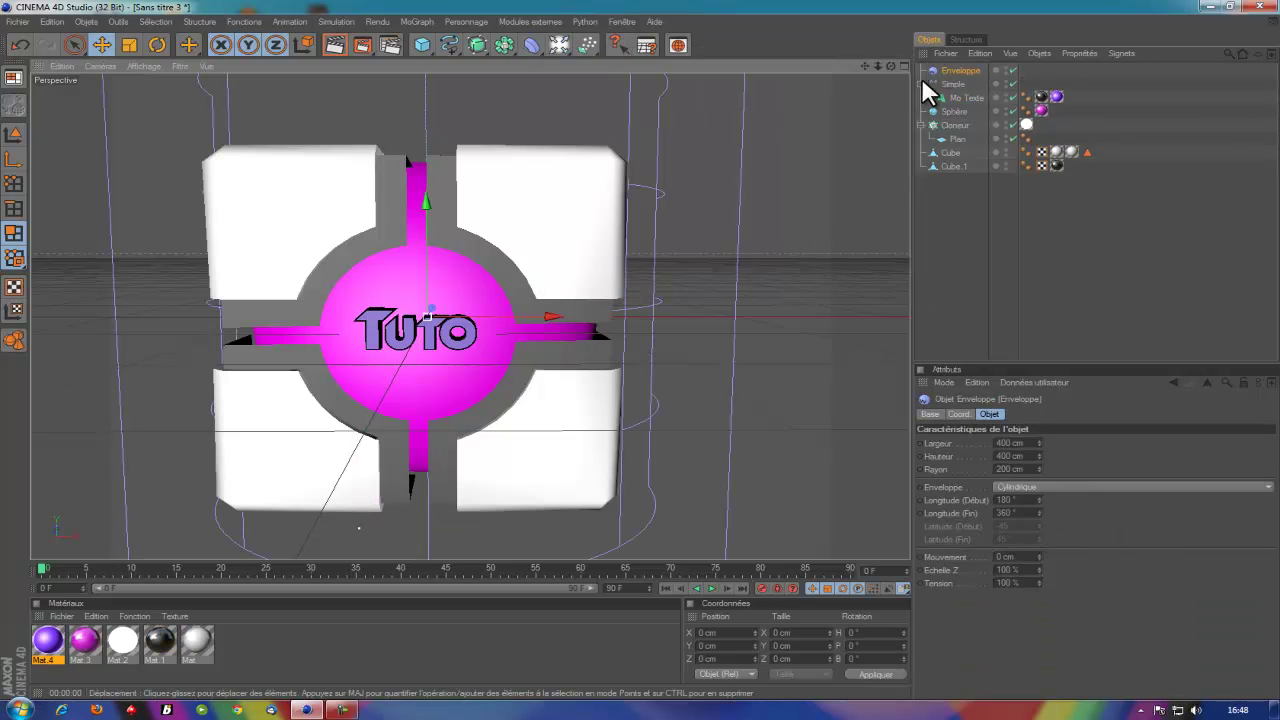
pyautogui.moveTo(891, 66)
pyautogui.mouseDown()
pyautogui.moveTo(877, 64)
pyautogui.moveTo(644, 287)
pyautogui.mouseUp()
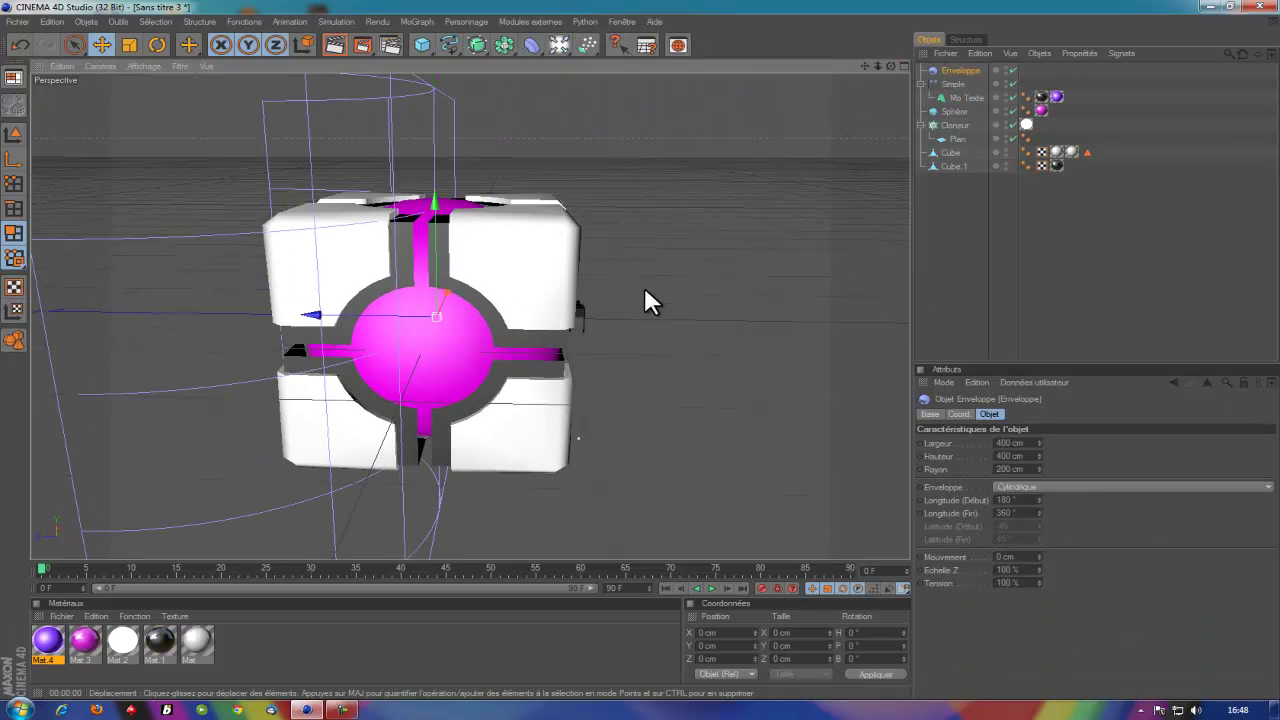
pyautogui.moveTo(322, 314); pyautogui.dragTo(352, 308)
pyautogui.moveTo(891, 66)
pyautogui.mouseDown()
pyautogui.moveTo(863, 74)
pyautogui.moveTo(636, 345)
pyautogui.mouseUp()
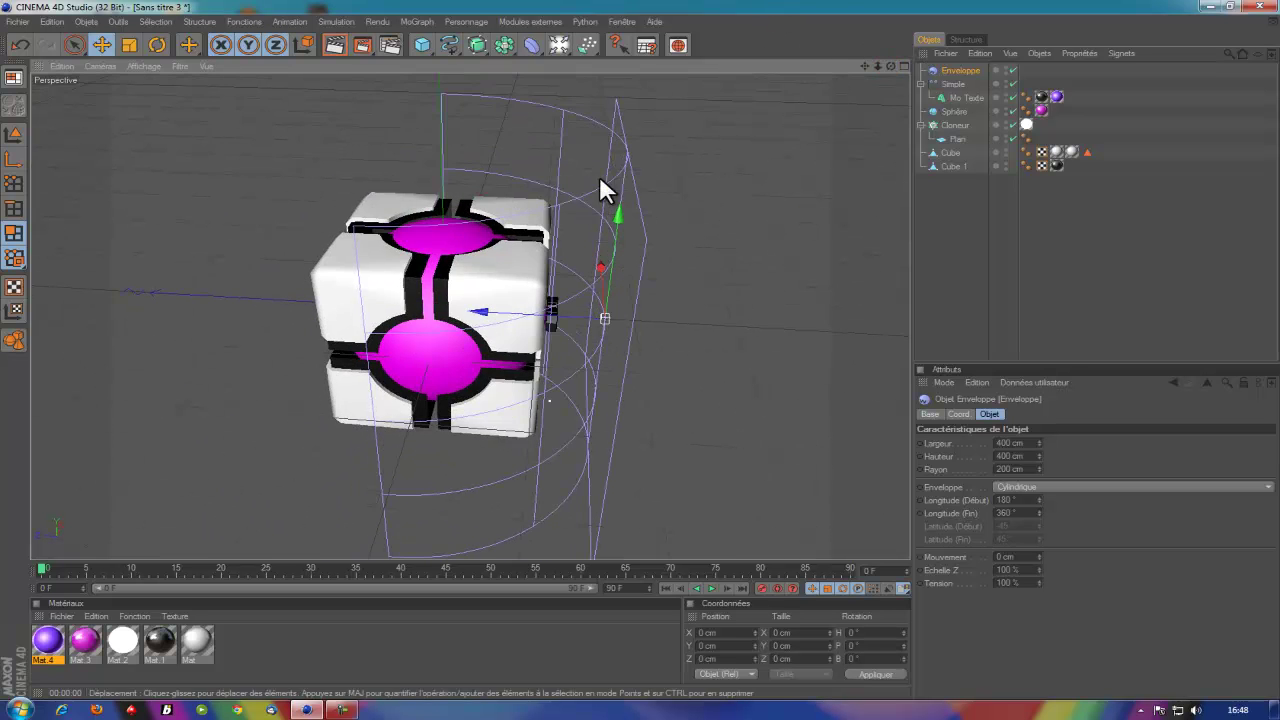
pyautogui.moveTo(893, 66)
pyautogui.mouseDown()
pyautogui.moveTo(639, 348)
pyautogui.moveTo(697, 229)
pyautogui.moveTo(680, 300)
pyautogui.moveTo(640, 350)
pyautogui.mouseUp()
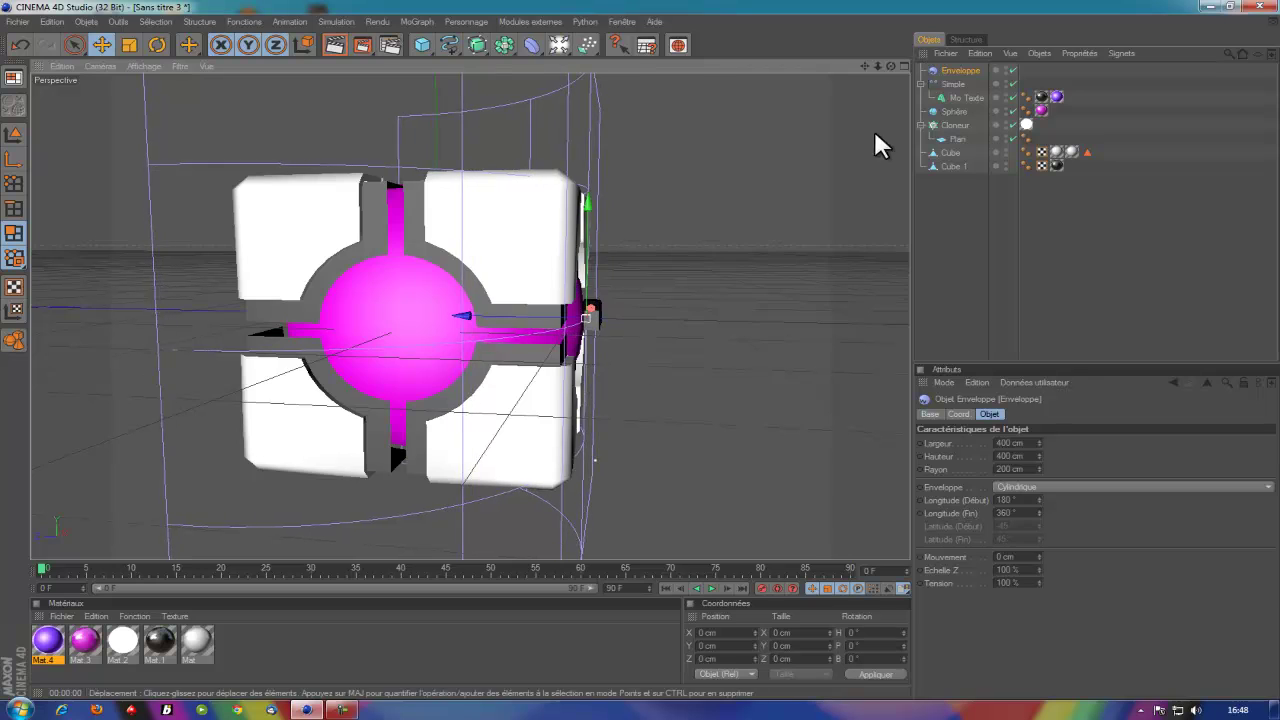
pyautogui.moveTo(878, 66)
pyautogui.mouseDown()
pyautogui.moveTo(637, 347)
pyautogui.moveTo(691, 347)
pyautogui.moveTo(646, 363)
pyautogui.mouseUp()
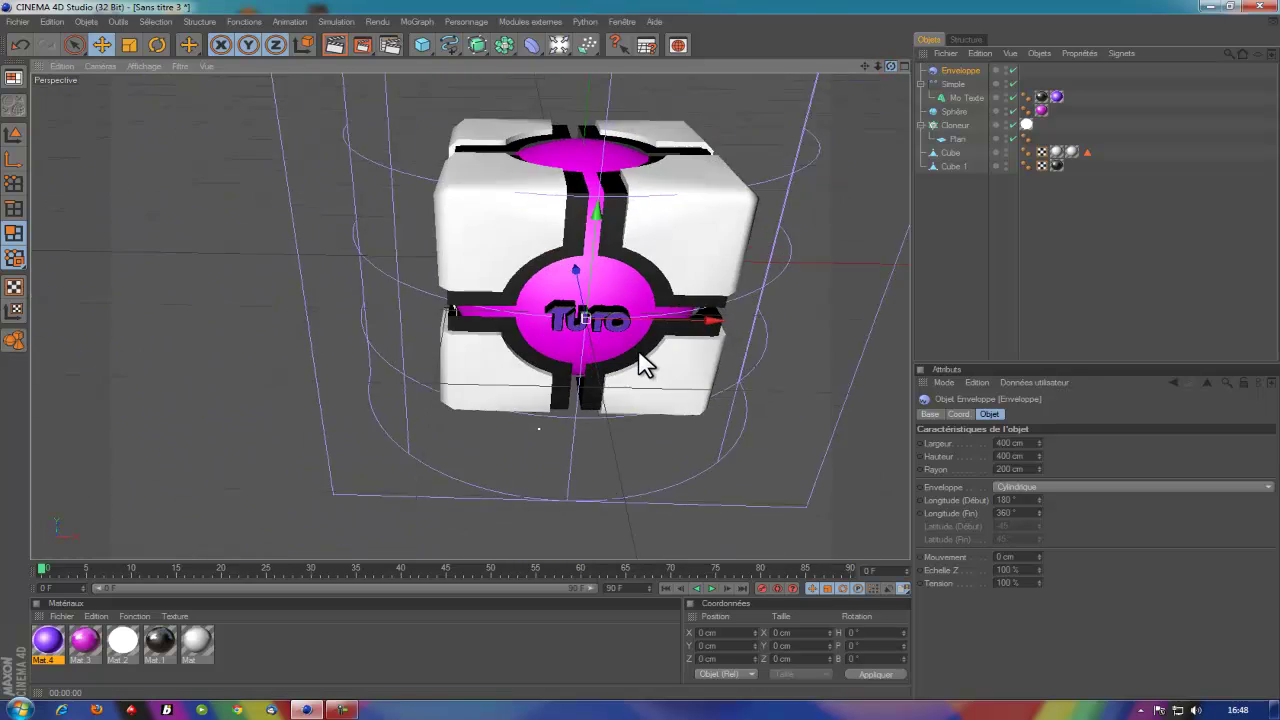
pyautogui.moveTo(873, 63); pyautogui.dragTo(638, 360)
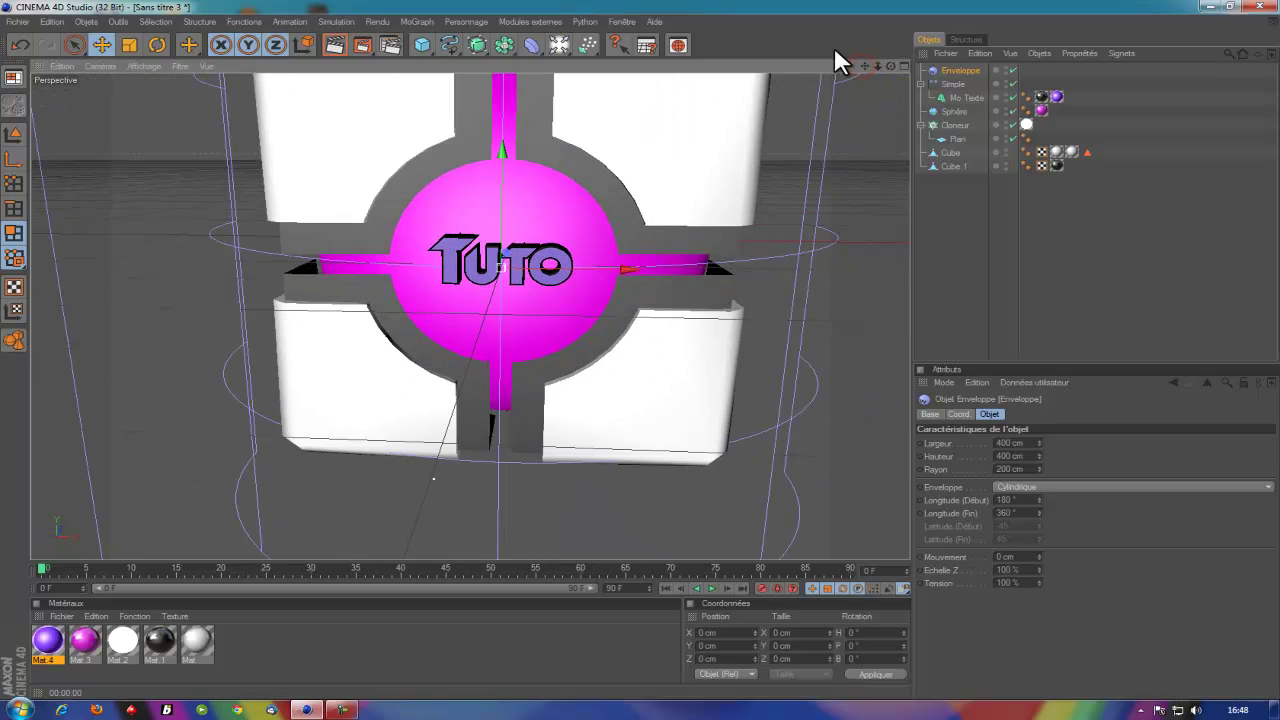
pyautogui.moveTo(638, 360); pyautogui.dragTo(864, 136)
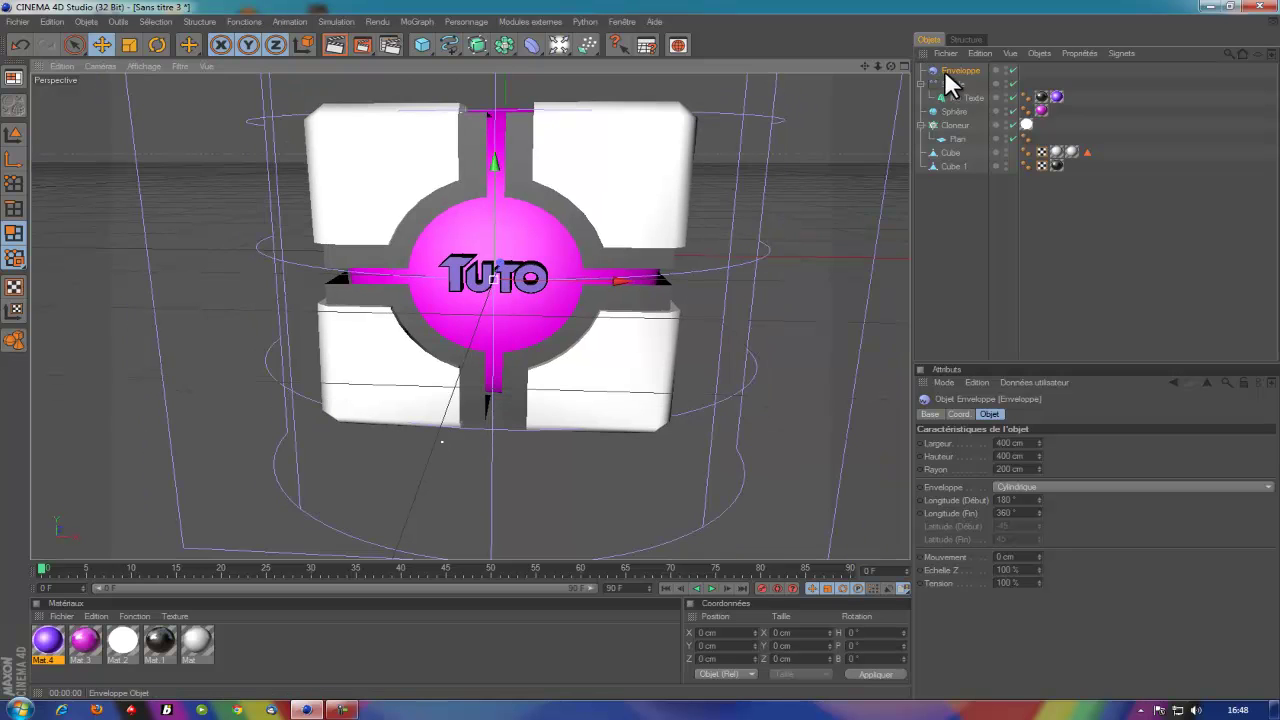
# Parent the Enveloppe deformer under the Simple effector so the TUTO text bends around the sphere
pyautogui.moveTo(961, 70)
pyautogui.mouseDown()
pyautogui.moveTo(633, 336)
pyautogui.moveTo(647, 352)
pyautogui.mouseUp()
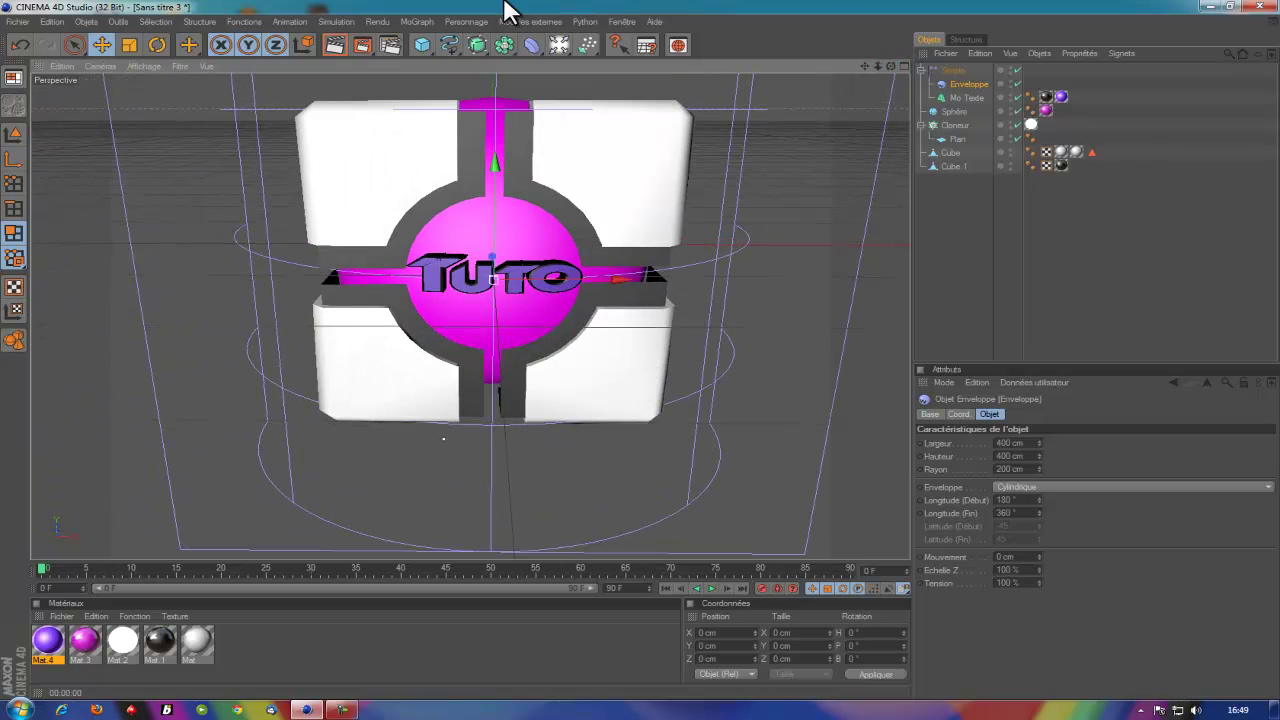
pyautogui.click(126, 44)
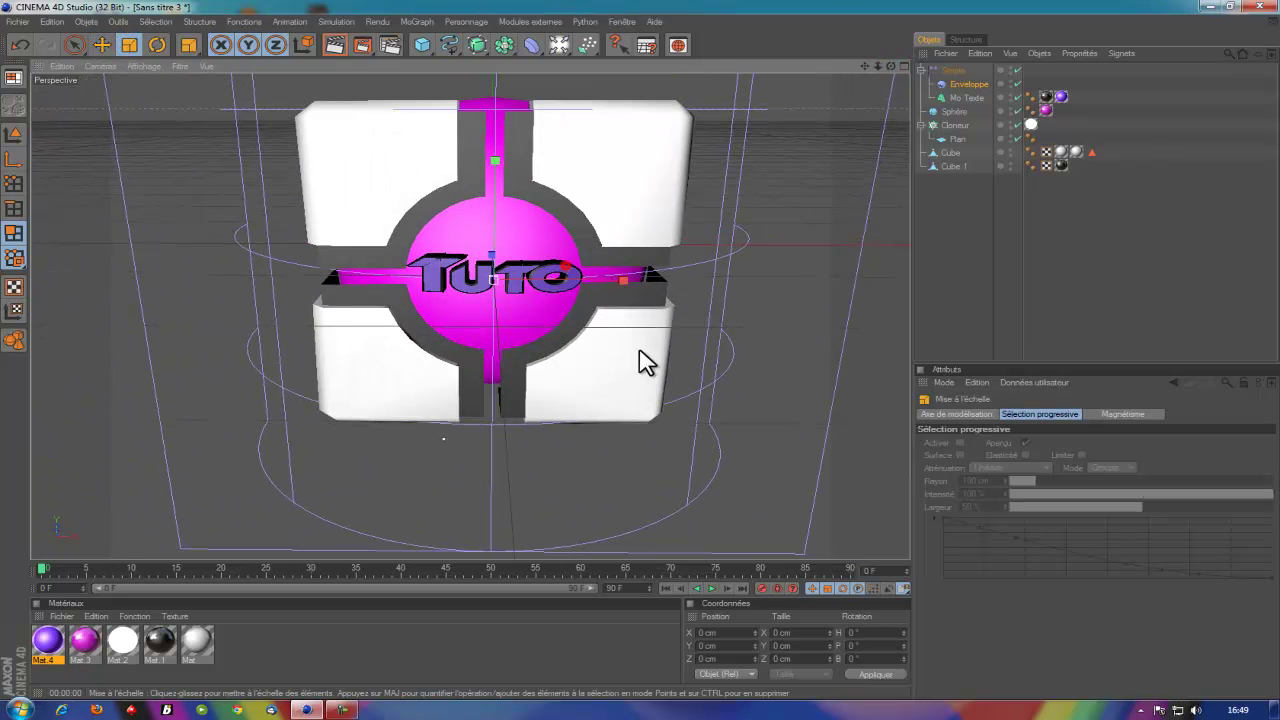
pyautogui.click(965, 97)
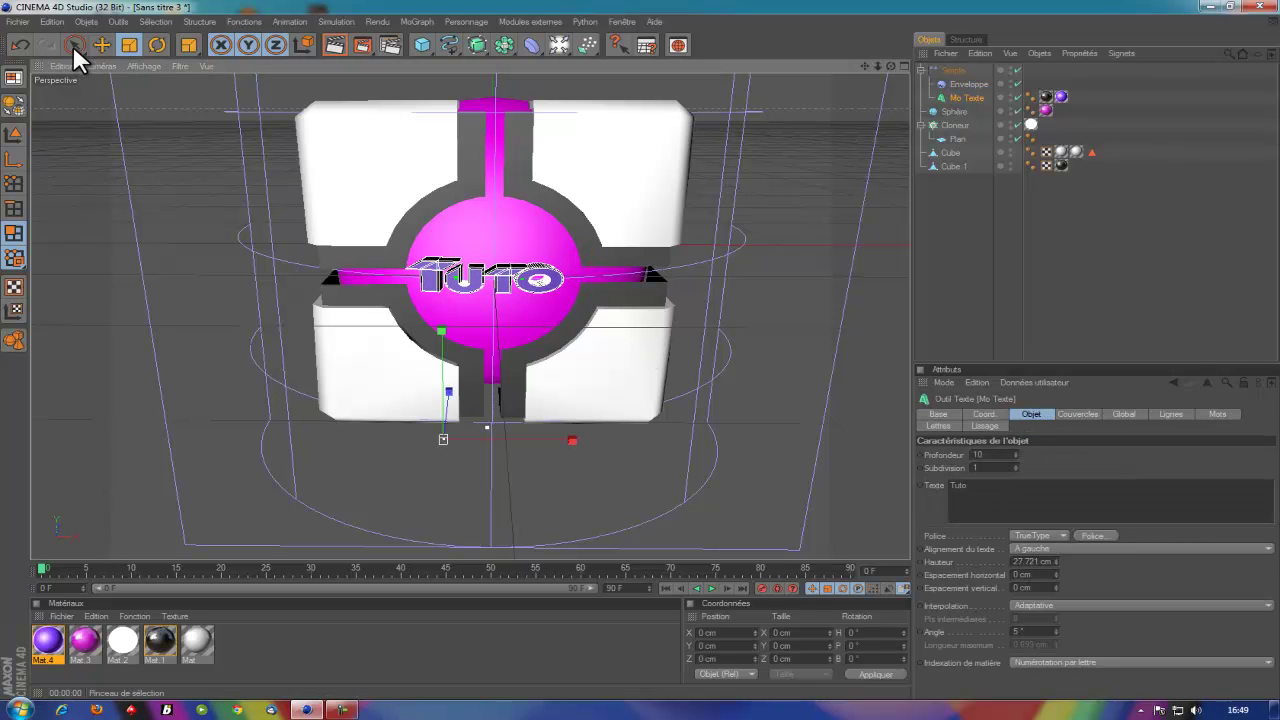
pyautogui.click(101, 44)
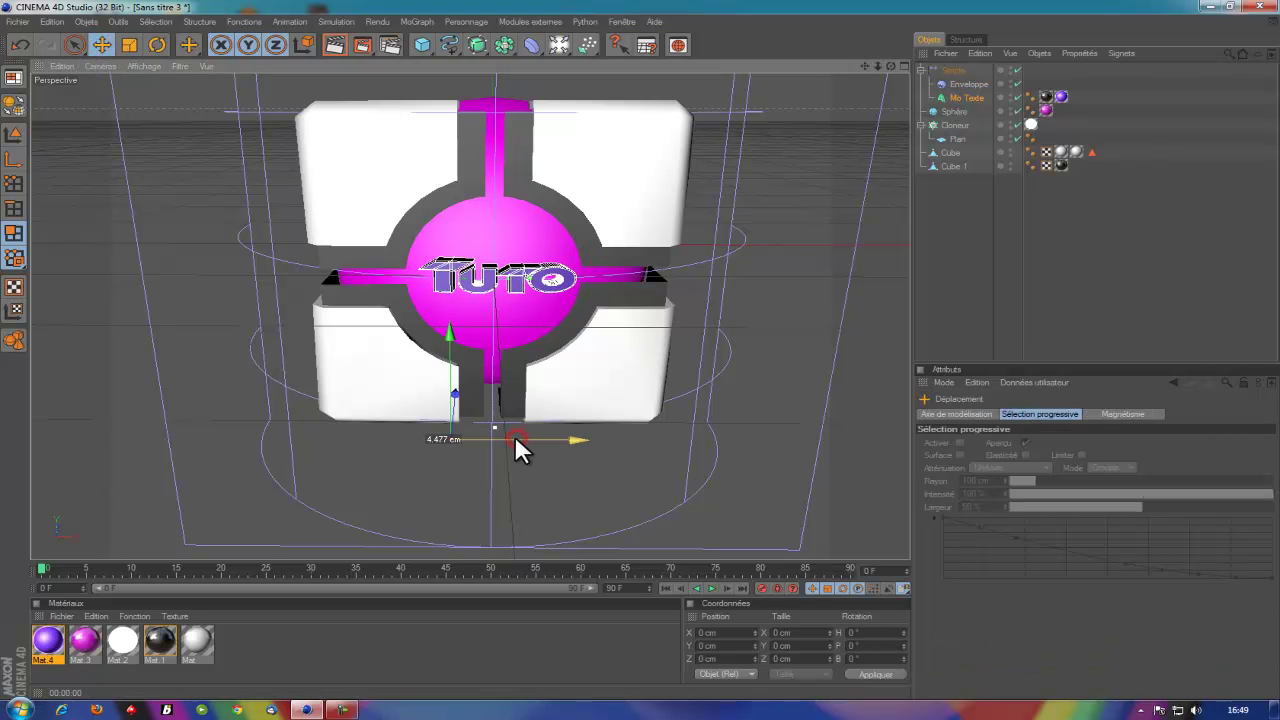
pyautogui.click(977, 240)
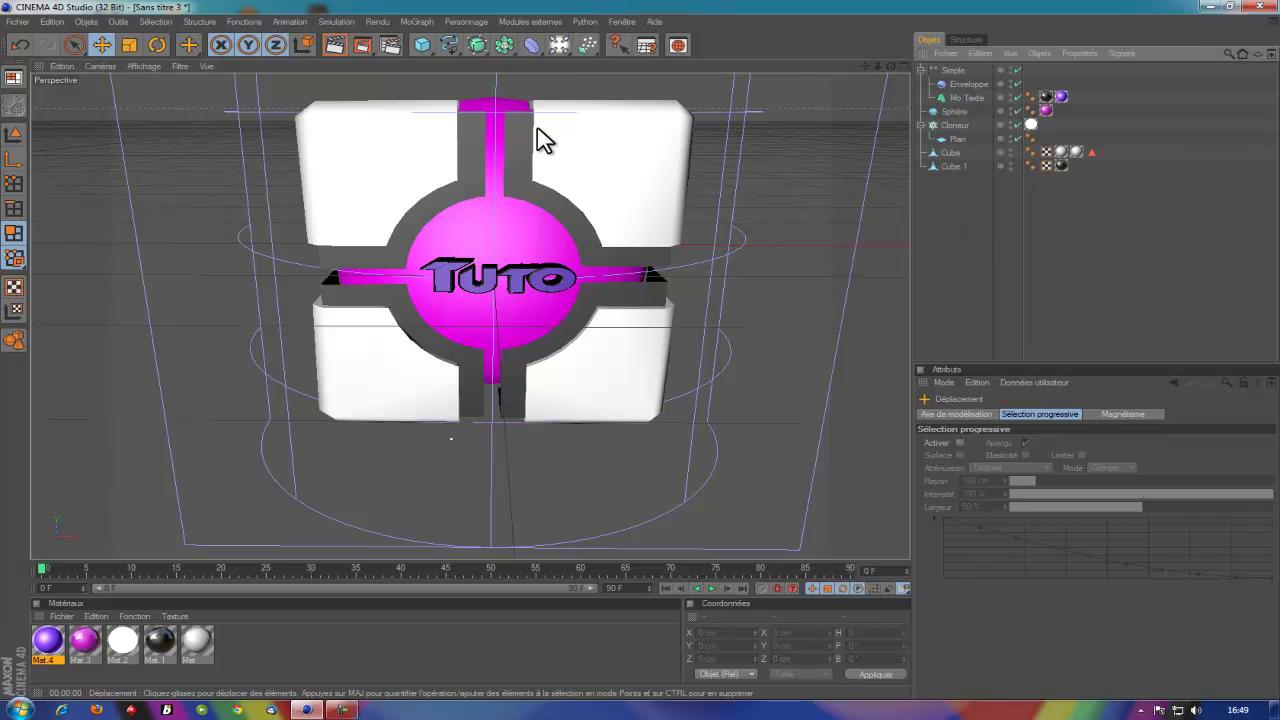
# Orbit around the cube and run two quick test renders of the active view
pyautogui.moveTo(892, 64)
pyautogui.mouseDown()
pyautogui.moveTo(641, 355)
pyautogui.moveTo(602, 438)
pyautogui.mouseUp()
pyautogui.moveTo(883, 63)
pyautogui.mouseDown()
pyautogui.moveTo(640, 350)
pyautogui.moveTo(643, 364)
pyautogui.mouseUp()
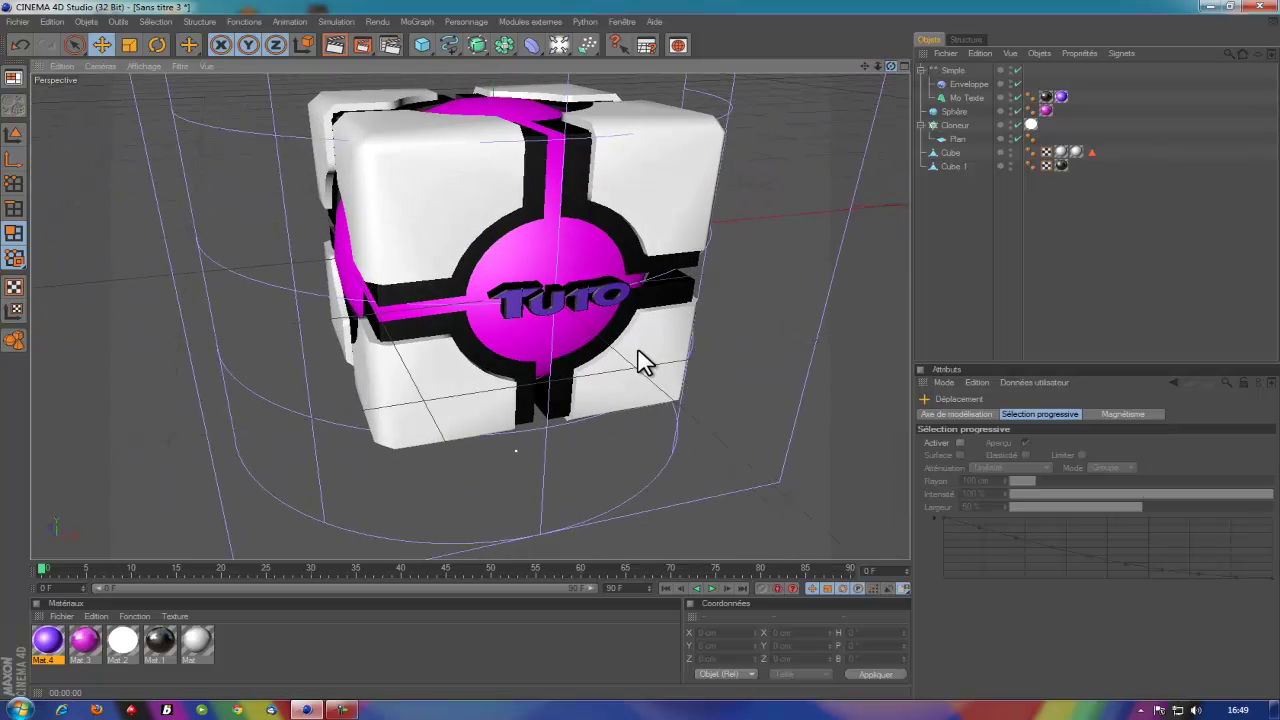
pyautogui.moveTo(860, 62); pyautogui.dragTo(648, 363)
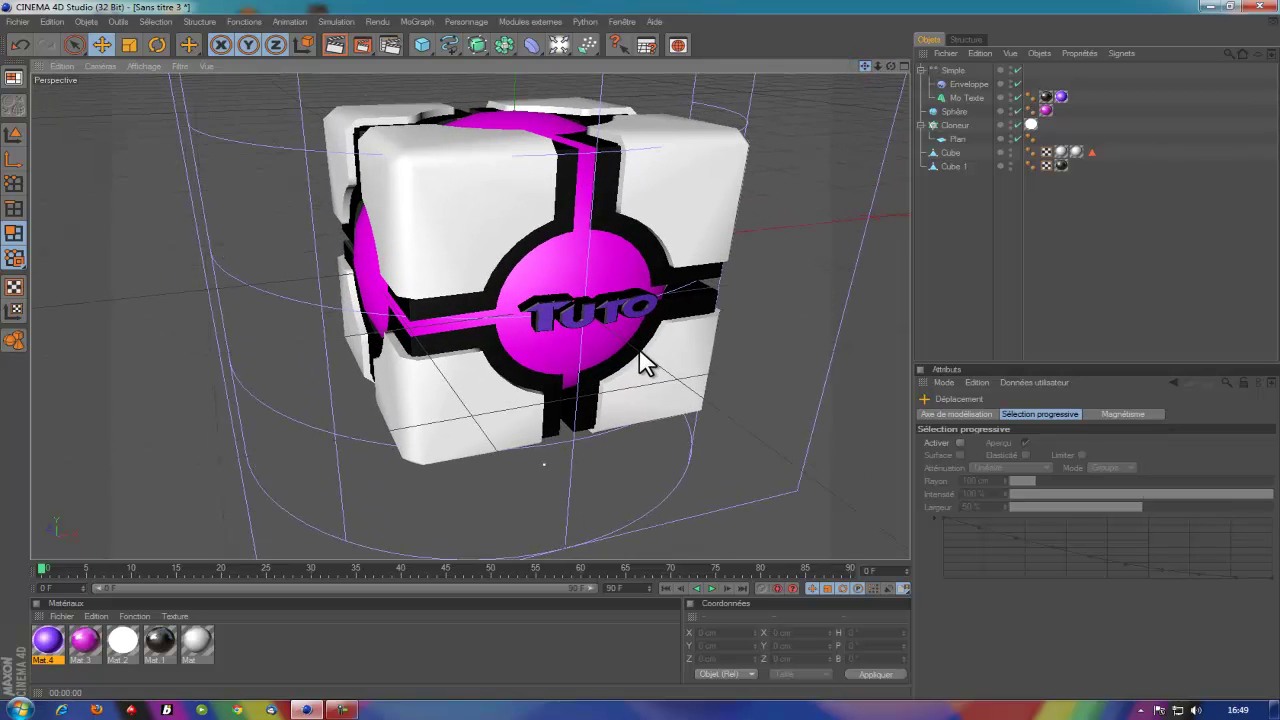
pyautogui.click(335, 45)
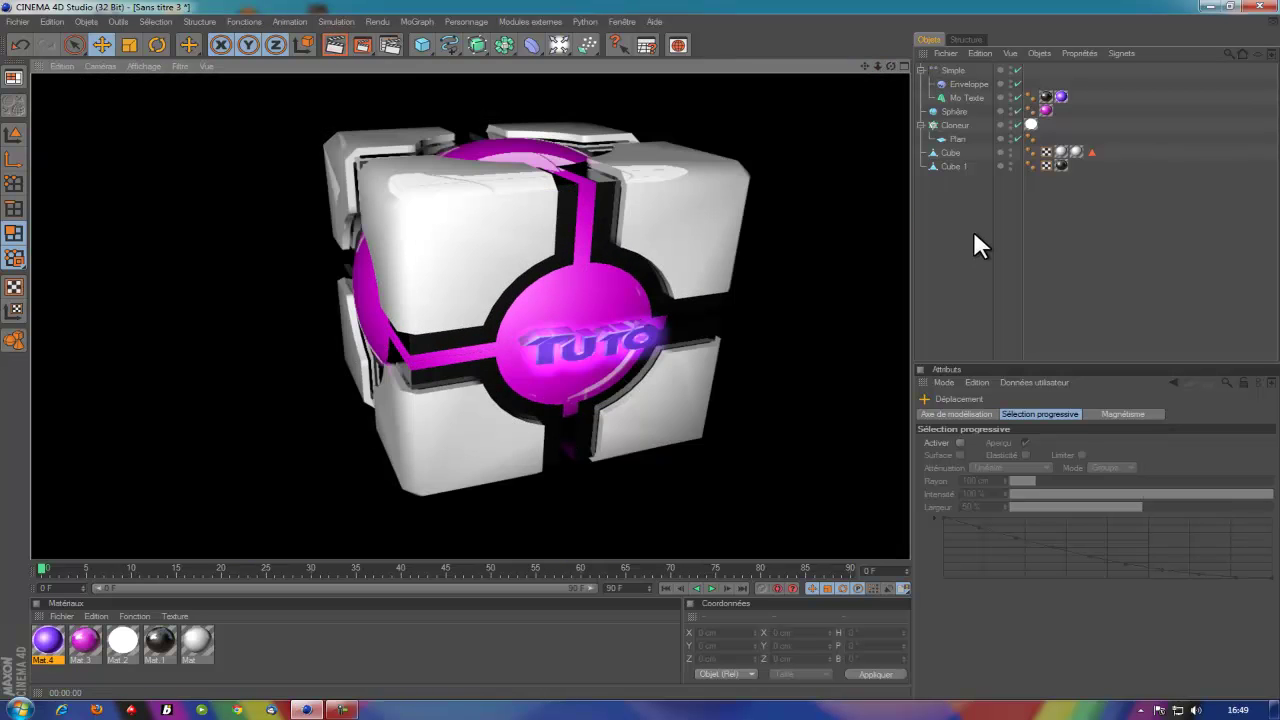
pyautogui.click(940, 242)
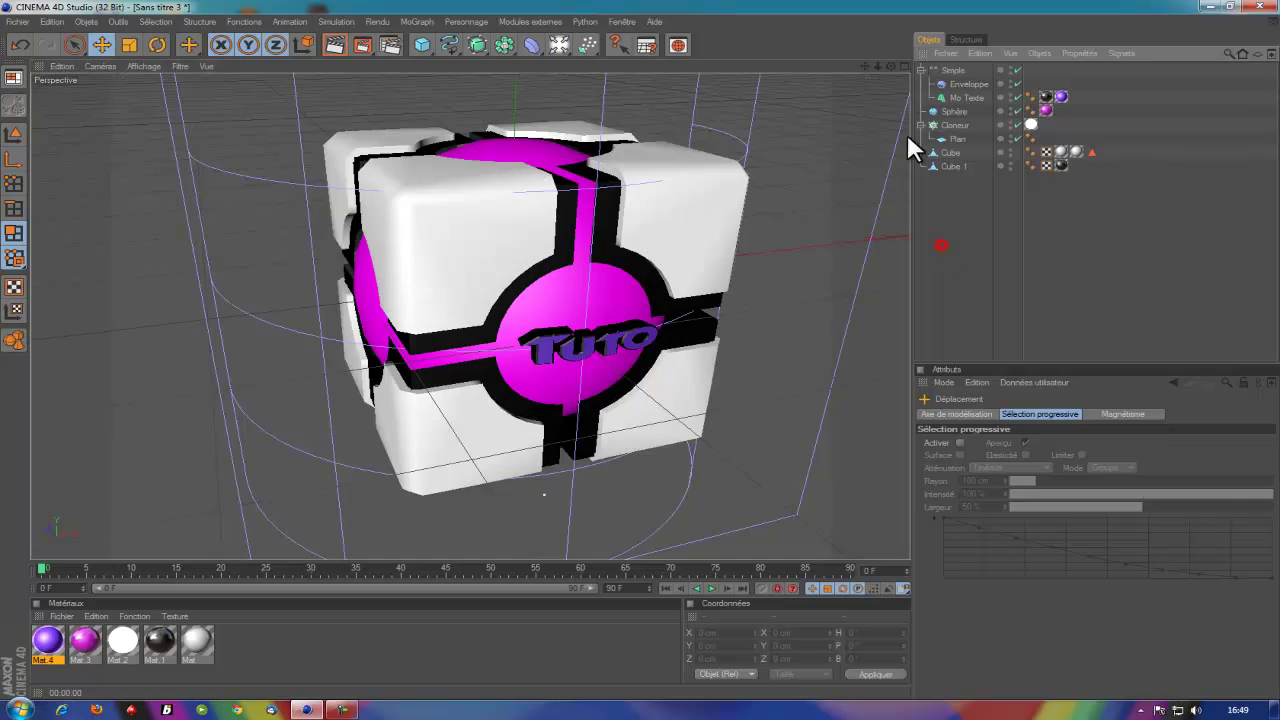
pyautogui.moveTo(890, 67)
pyautogui.mouseDown()
pyautogui.moveTo(643, 363)
pyautogui.moveTo(674, 77)
pyautogui.mouseUp()
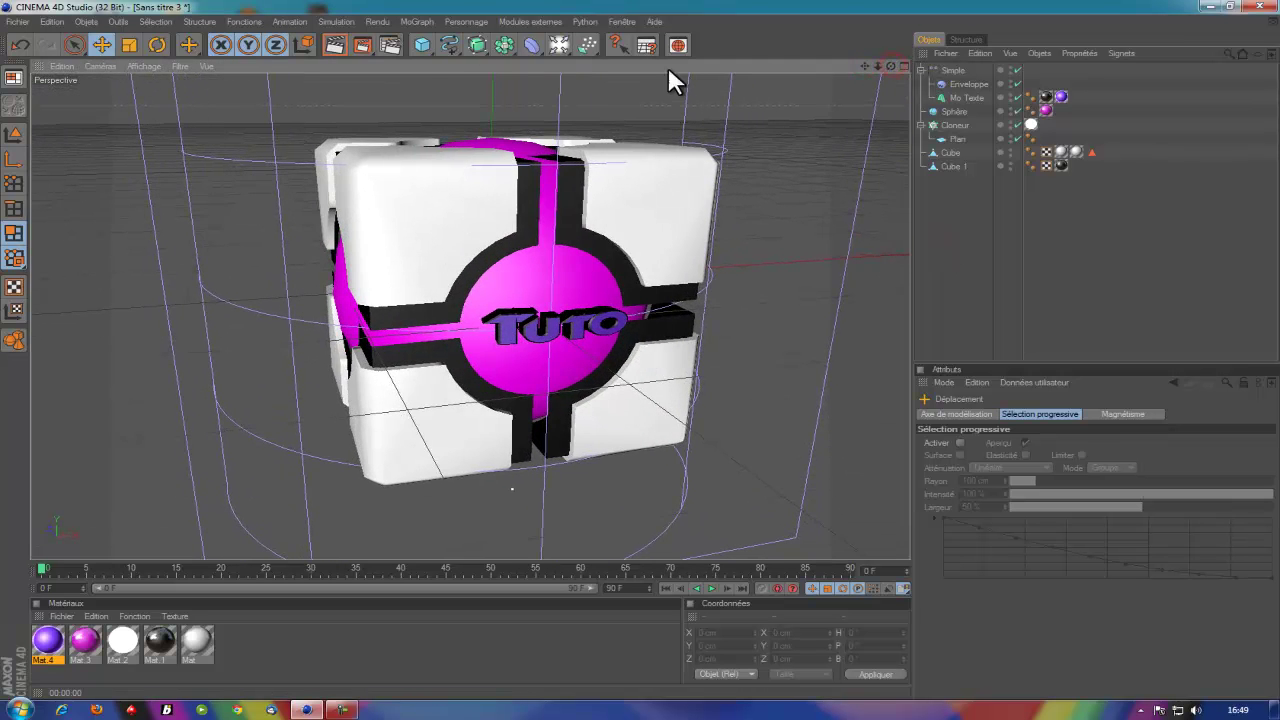
pyautogui.click(334, 45)
pyautogui.click(901, 218)
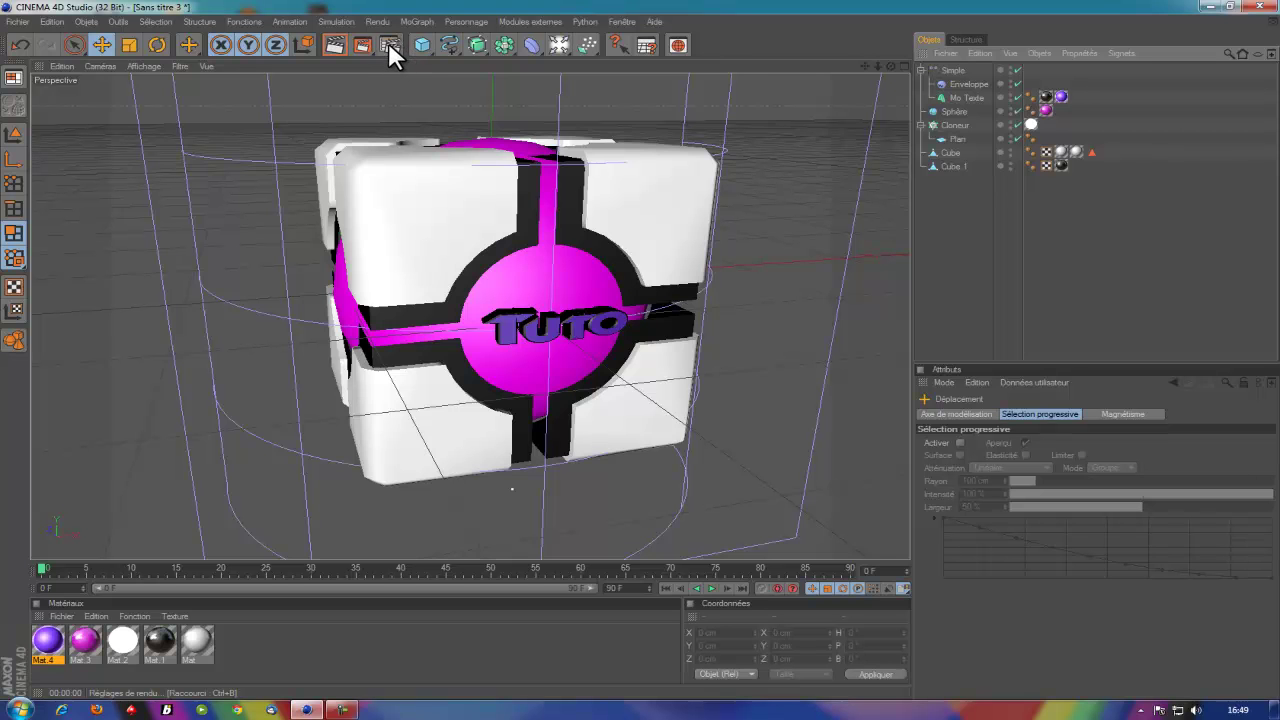
# Set the render output to 1080 × 720 pixels, rendering only the current frame (Image courante)
pyautogui.click(389, 45)
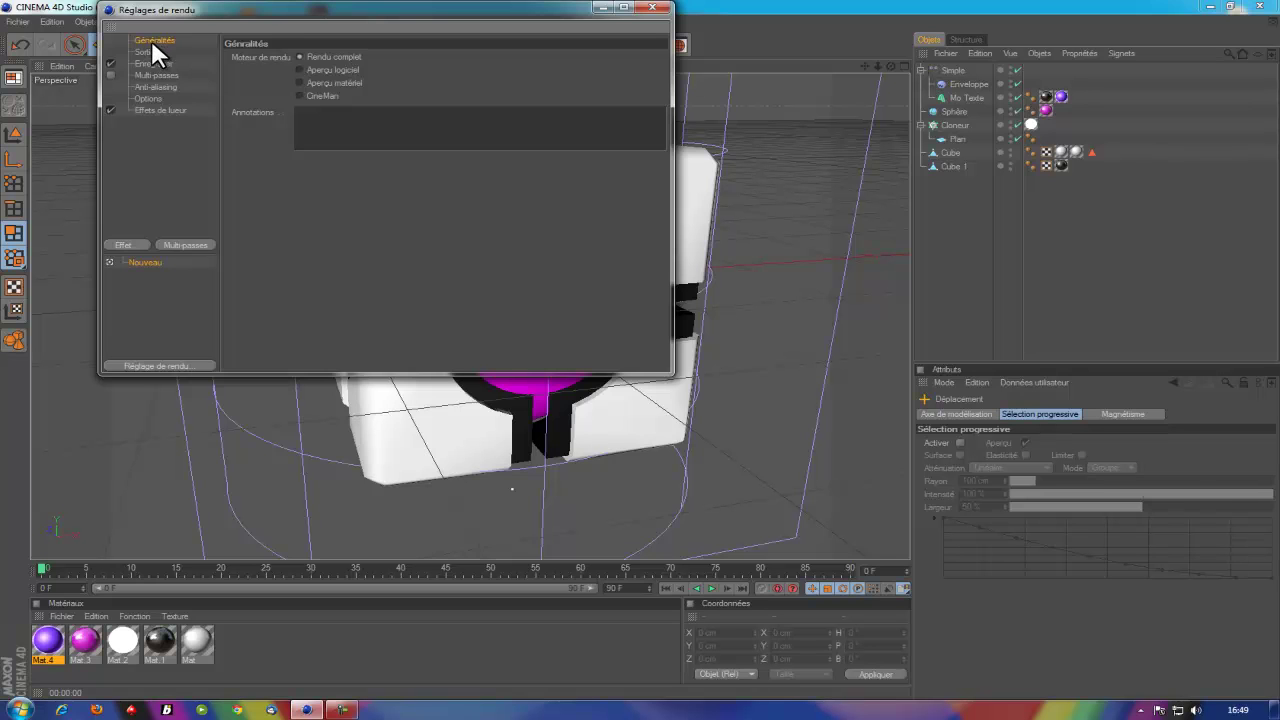
pyautogui.click(151, 50)
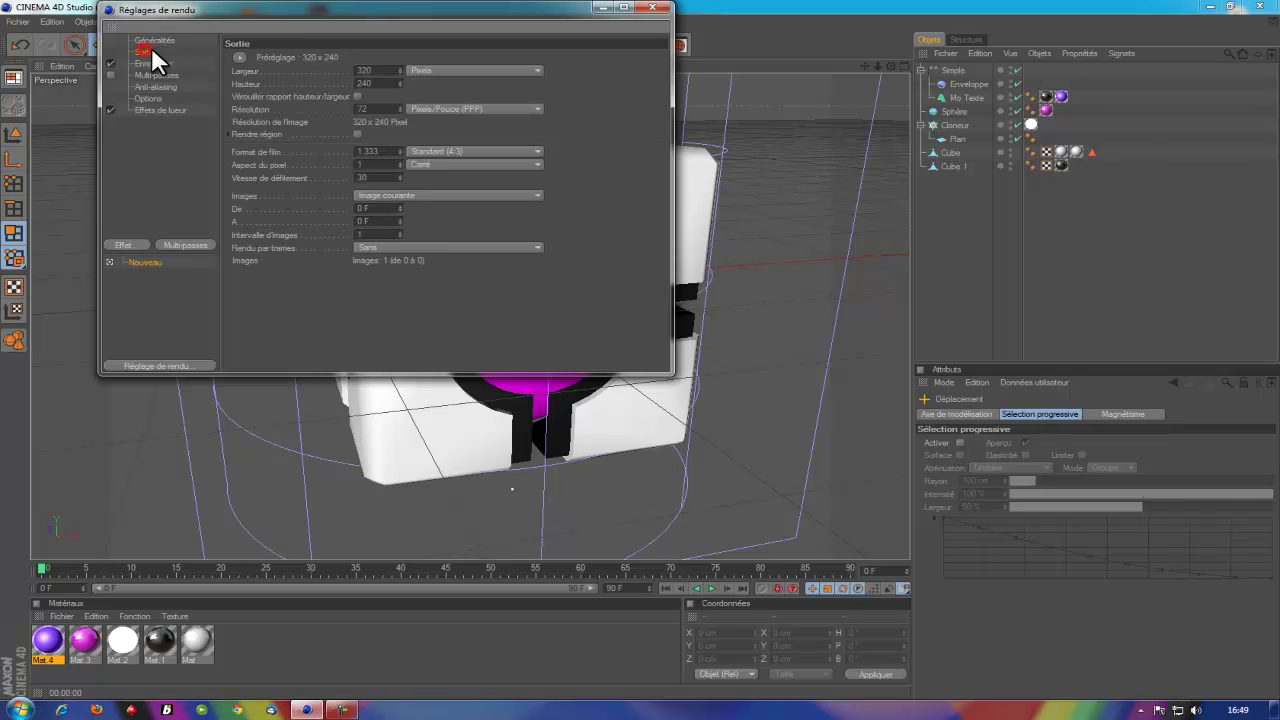
pyautogui.doubleClick(384, 70)
pyautogui.write('1080')
pyautogui.doubleClick(380, 83)
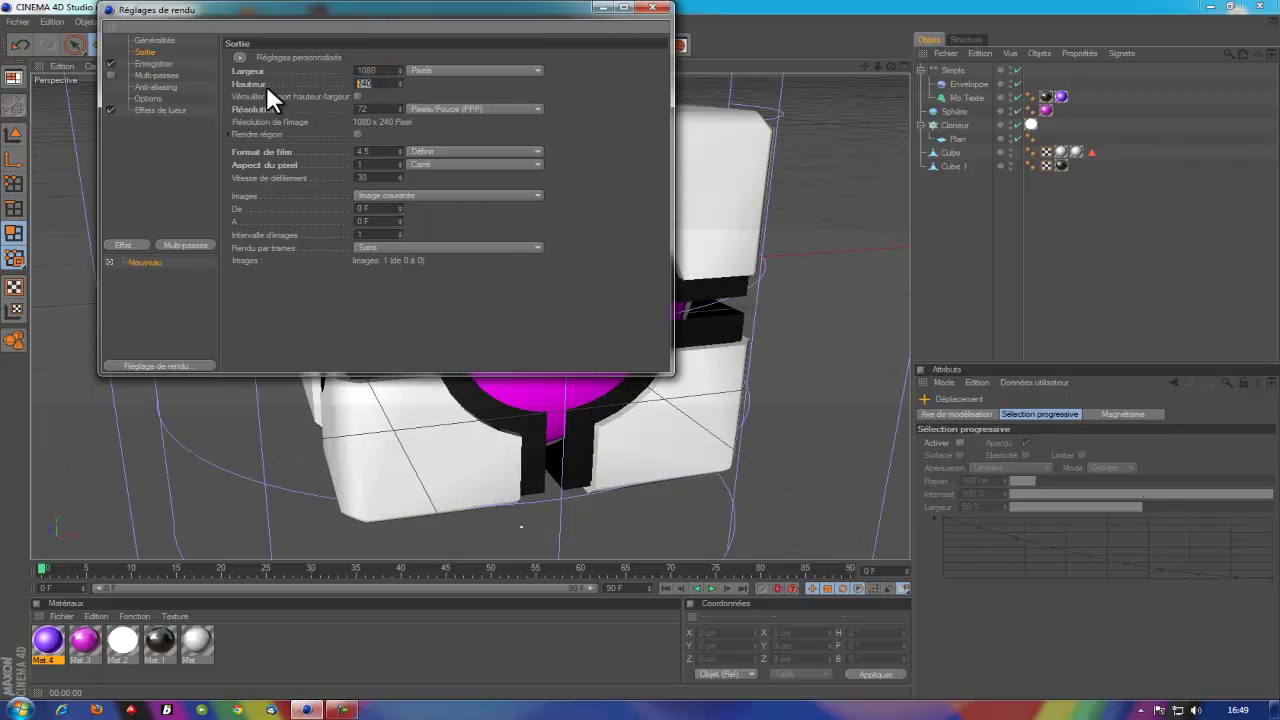
pyautogui.write('720')
pyautogui.click(596, 210)
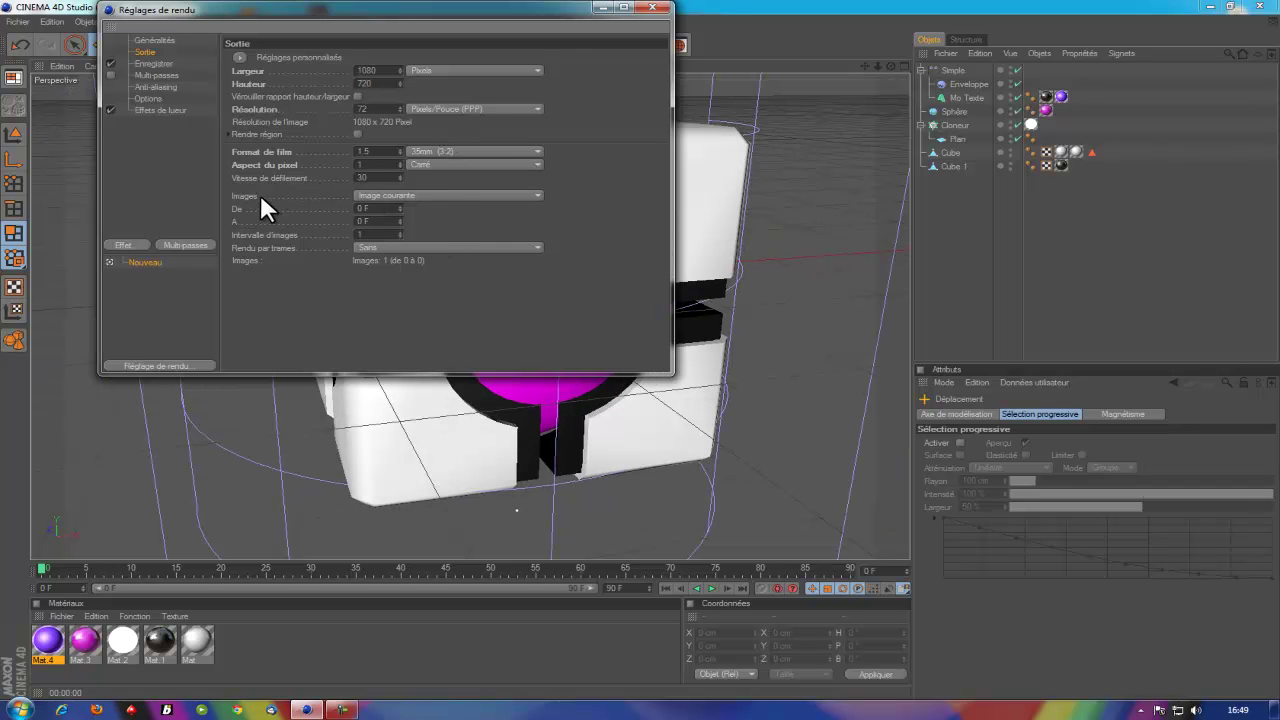
pyautogui.click(382, 194)
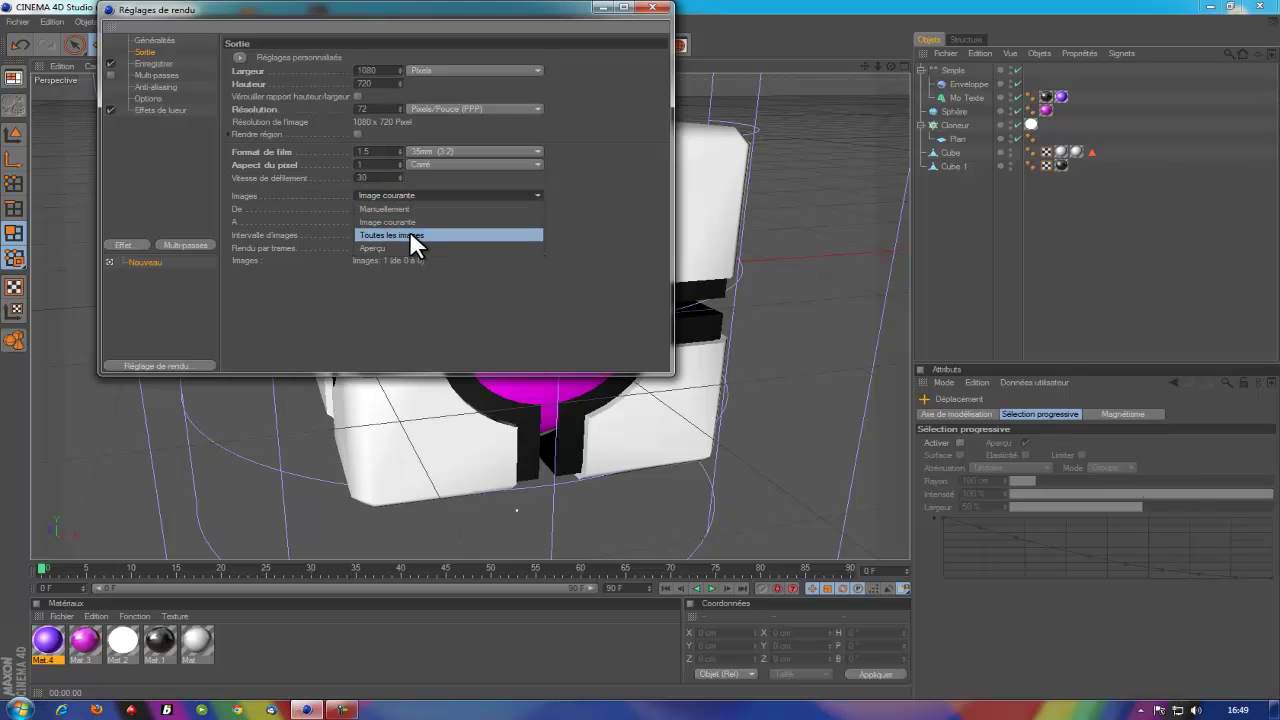
pyautogui.click(399, 222)
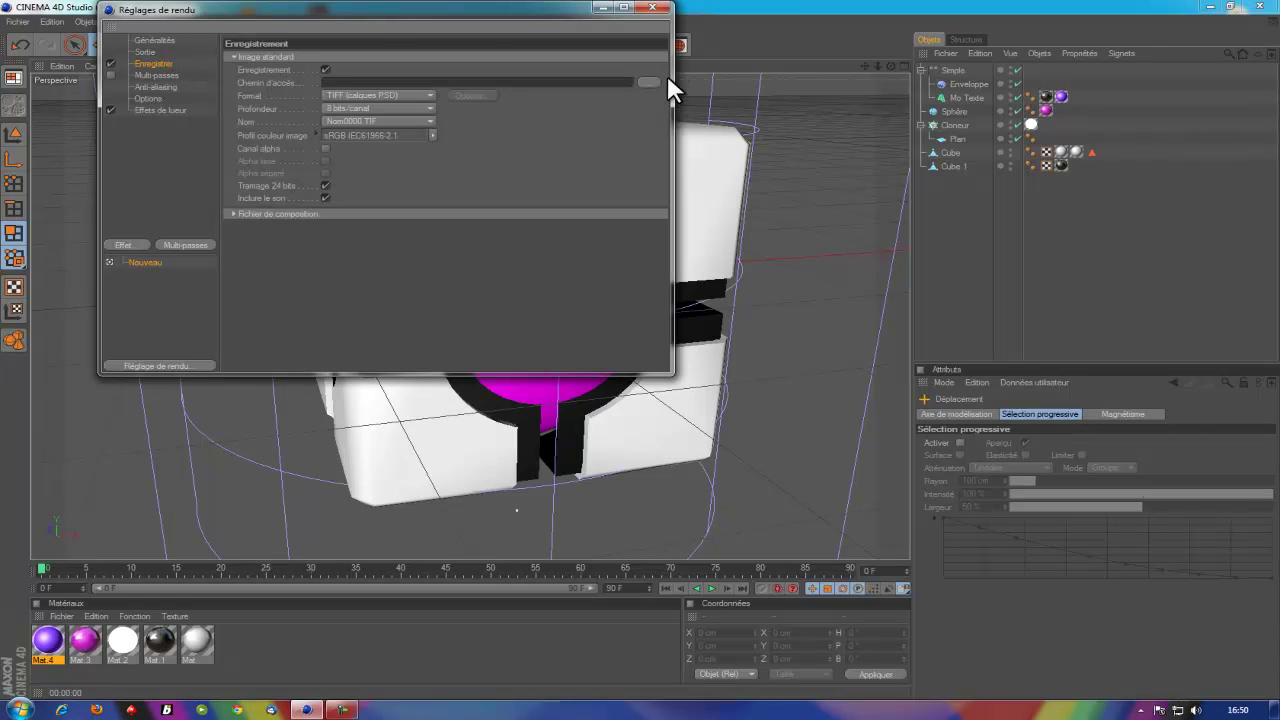
# Save renders as JPEG file 'ruto' in the video clarence folder
pyautogui.click(650, 81)
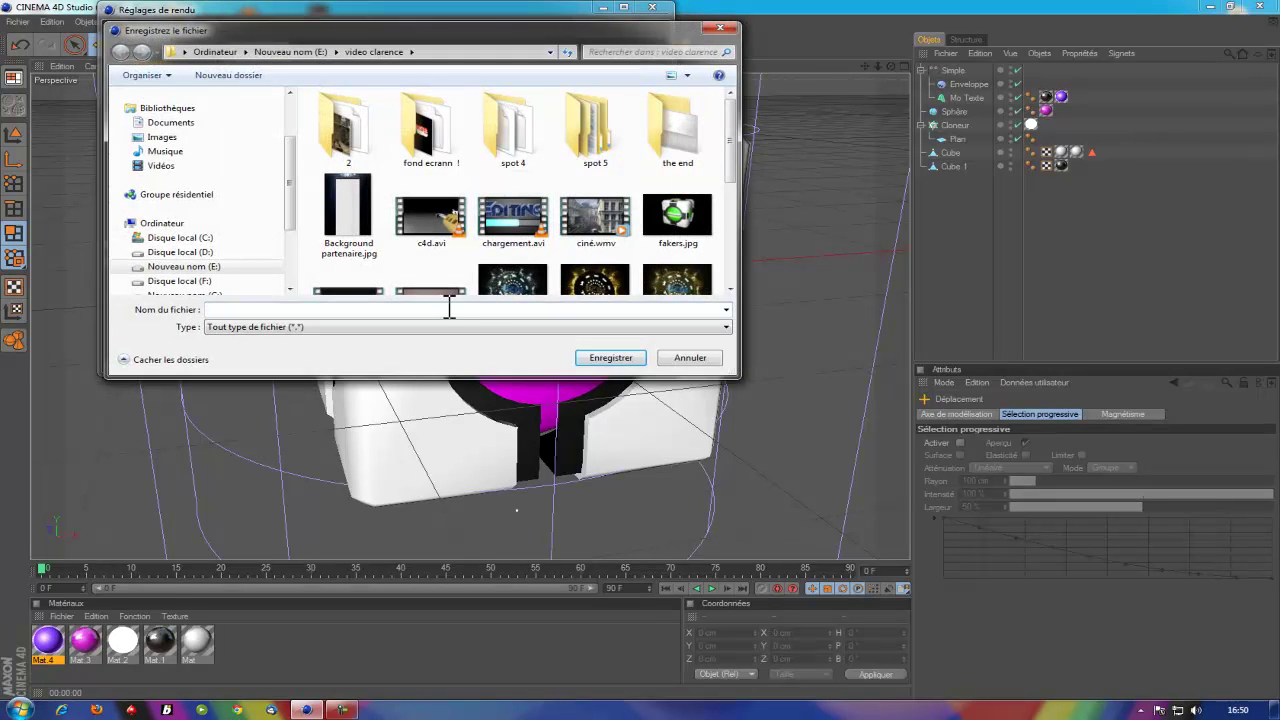
pyautogui.write('tuto')
pyautogui.click(607, 357)
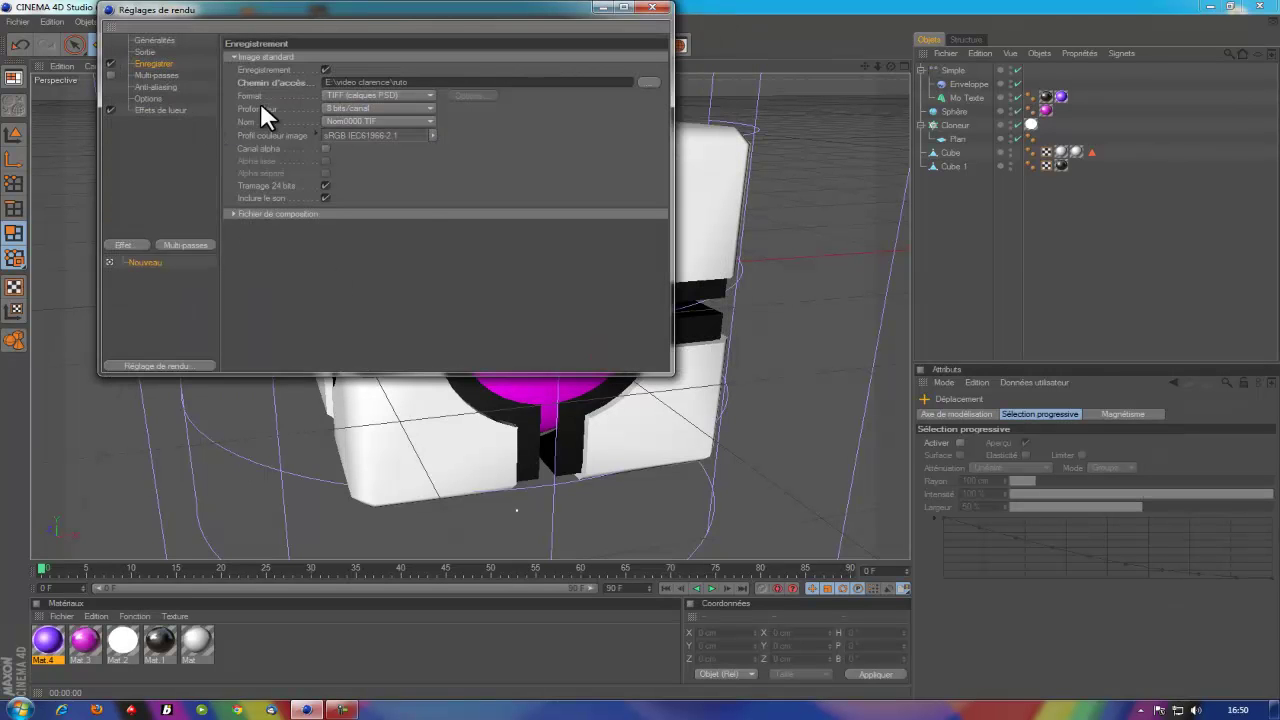
pyautogui.click(342, 95)
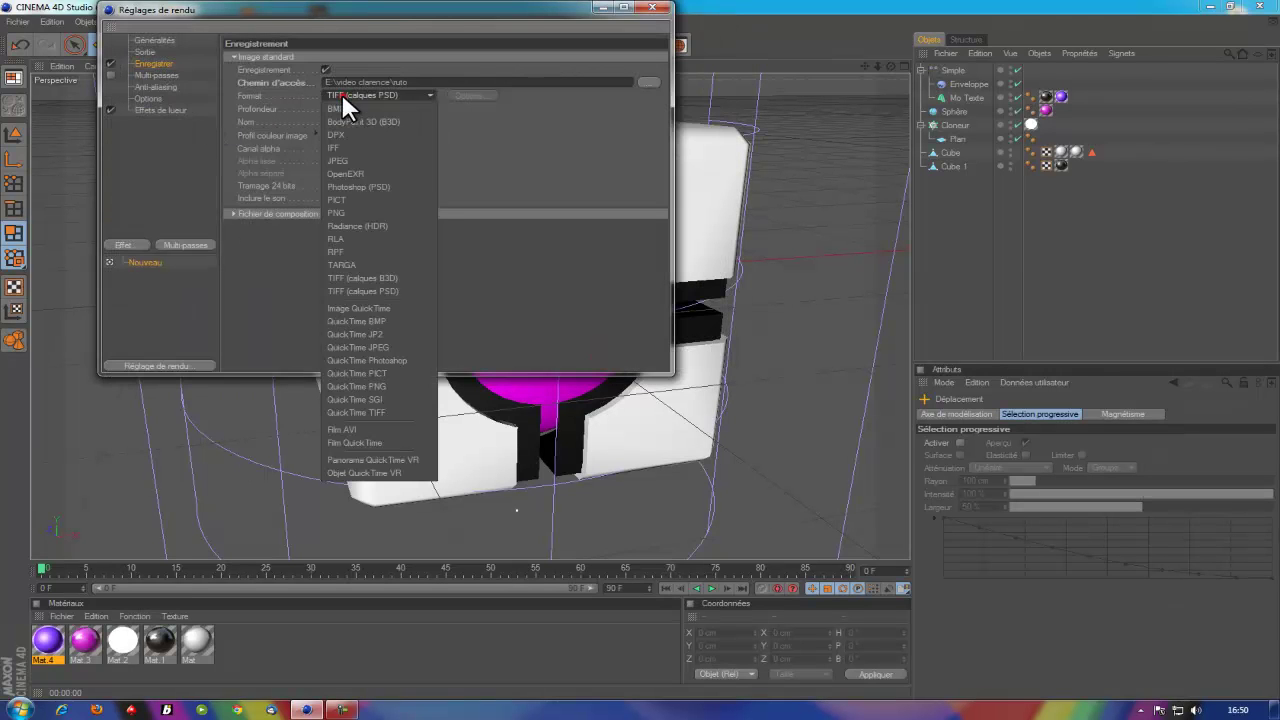
pyautogui.click(353, 160)
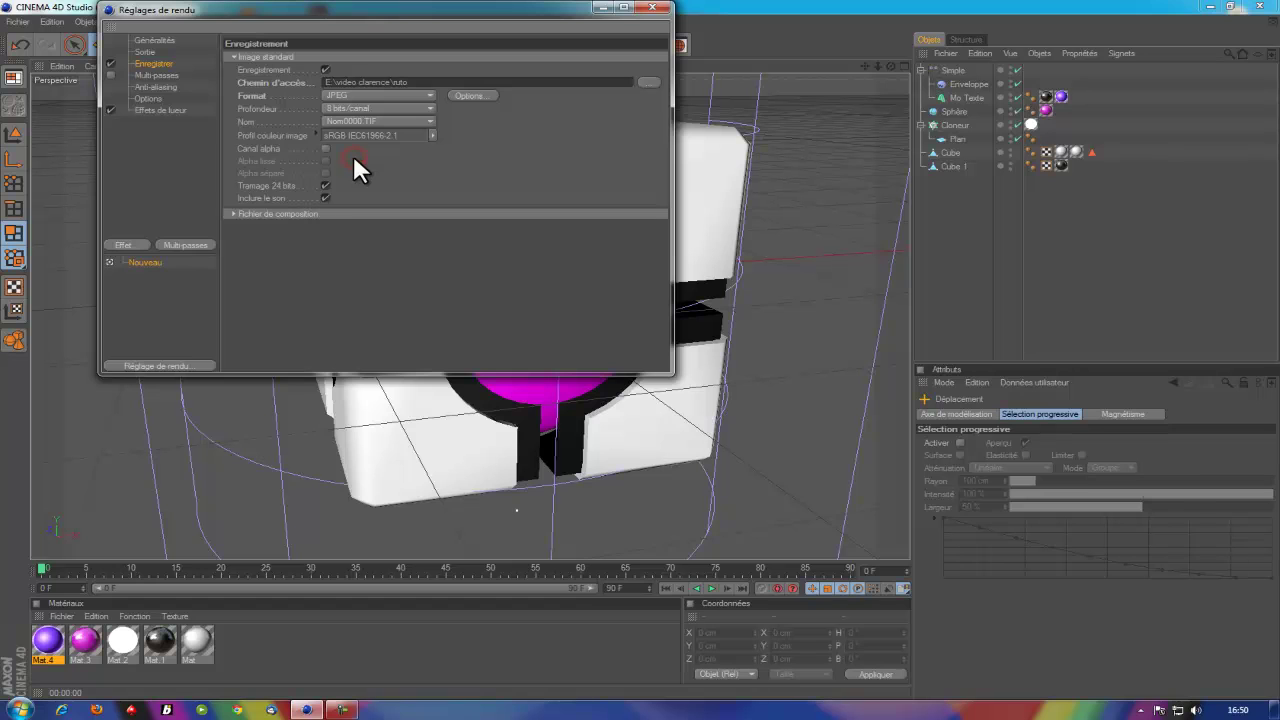
# Set anti-aliasing to Au mieux with minimum level 2x2, then close Render Settings
pyautogui.click(158, 75)
pyautogui.click(158, 87)
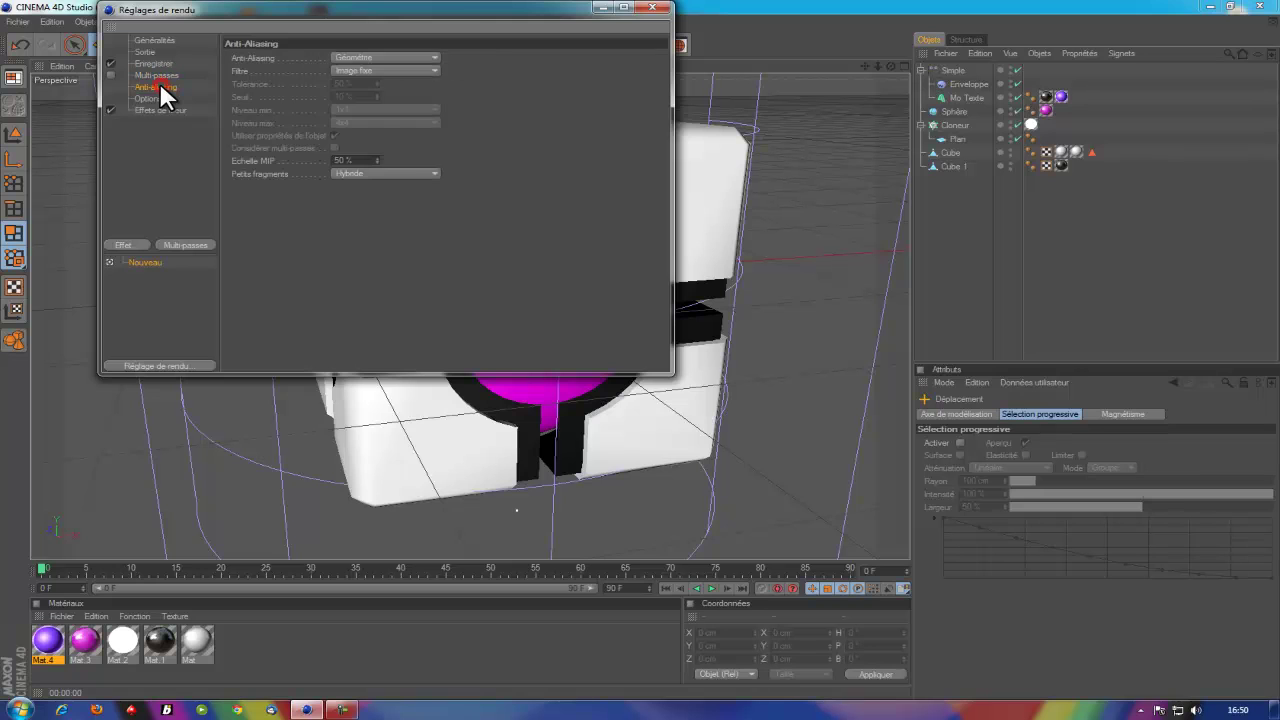
pyautogui.click(350, 57)
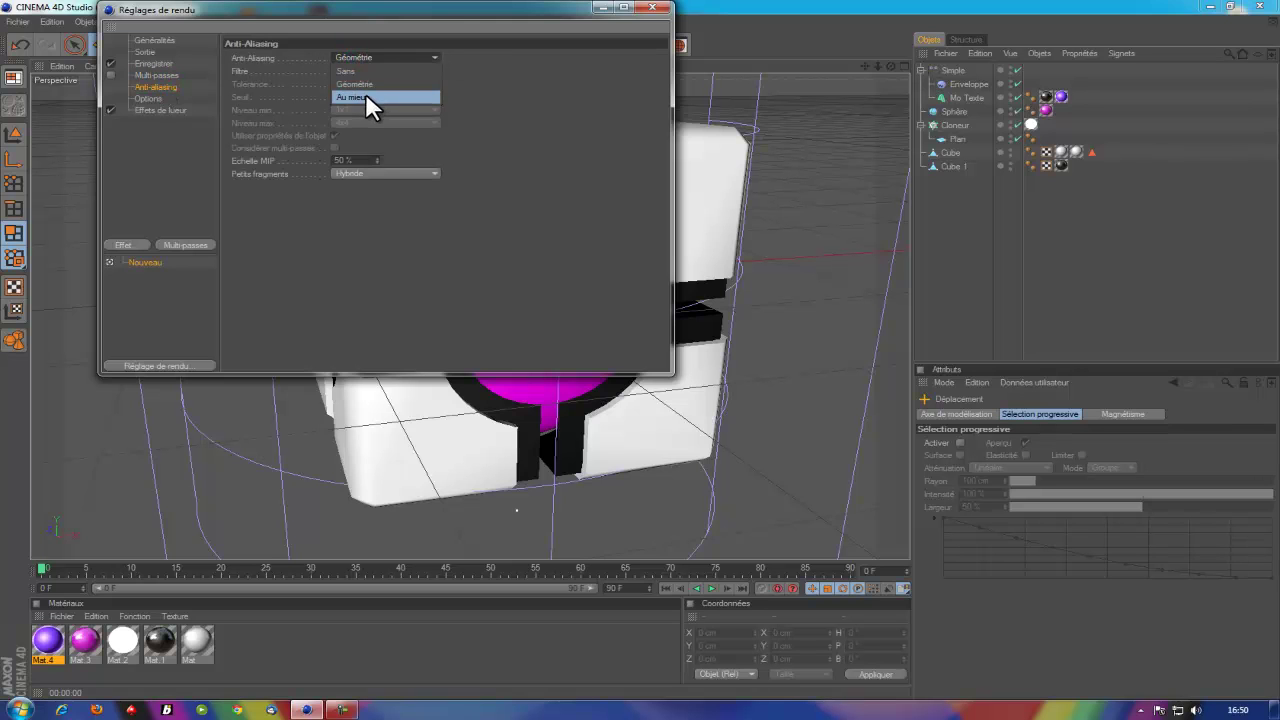
pyautogui.click(366, 93)
pyautogui.click(358, 109)
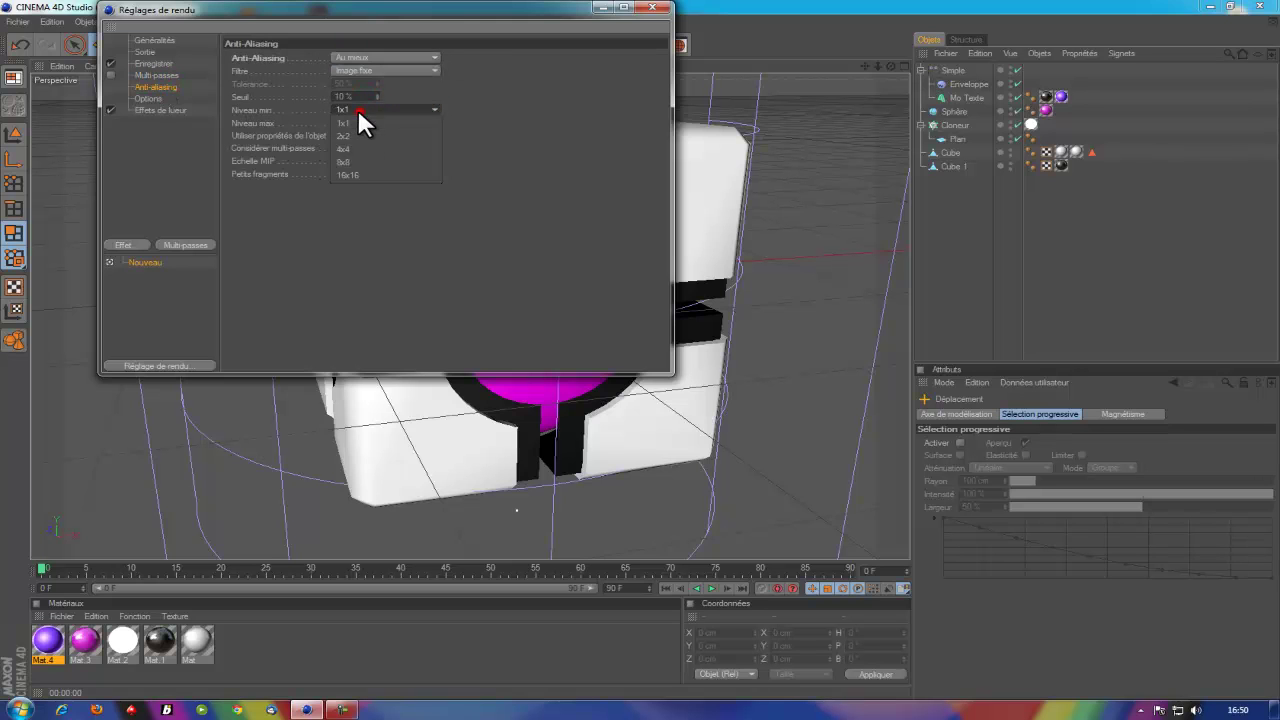
pyautogui.click(352, 130)
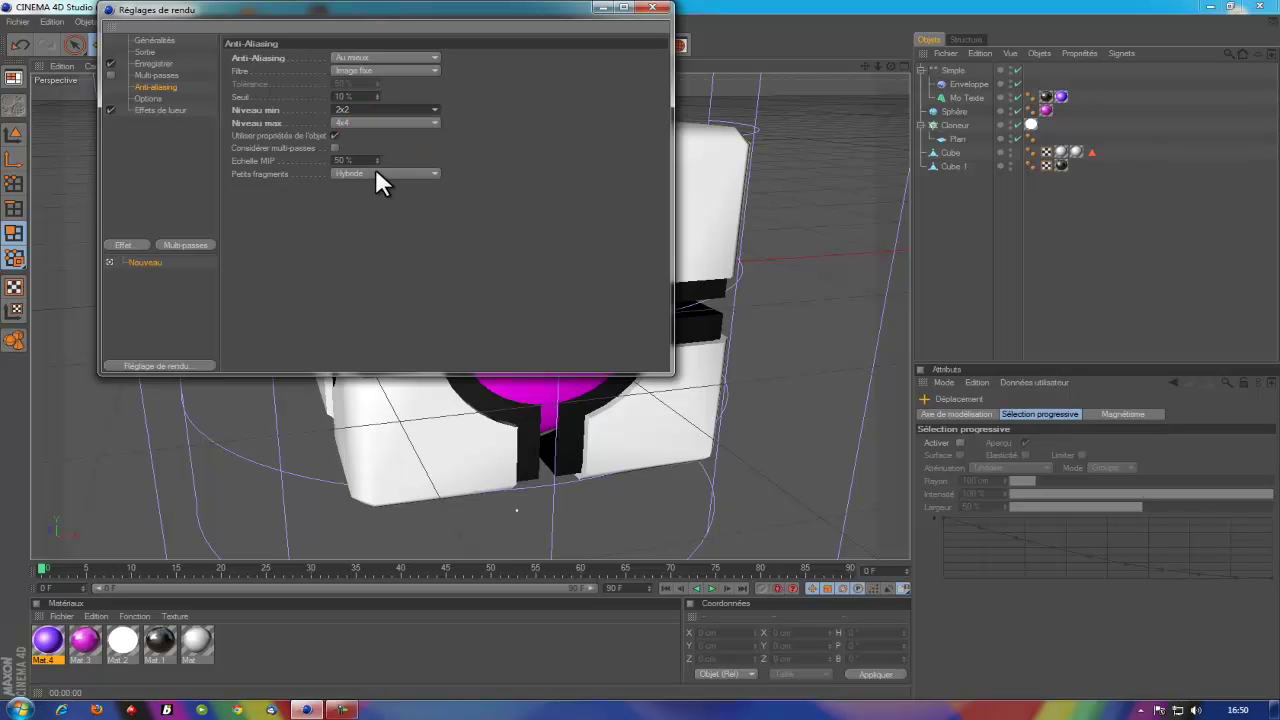
pyautogui.click(142, 98)
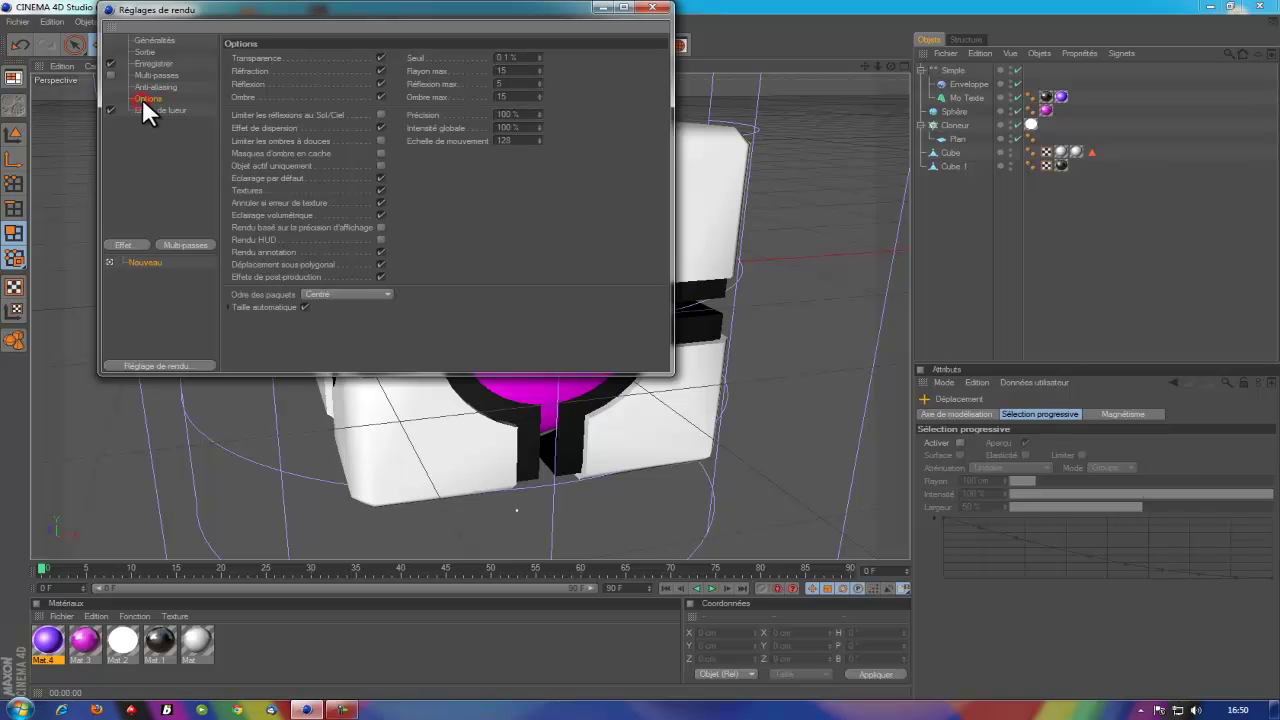
pyautogui.click(152, 40)
pyautogui.click(651, 9)
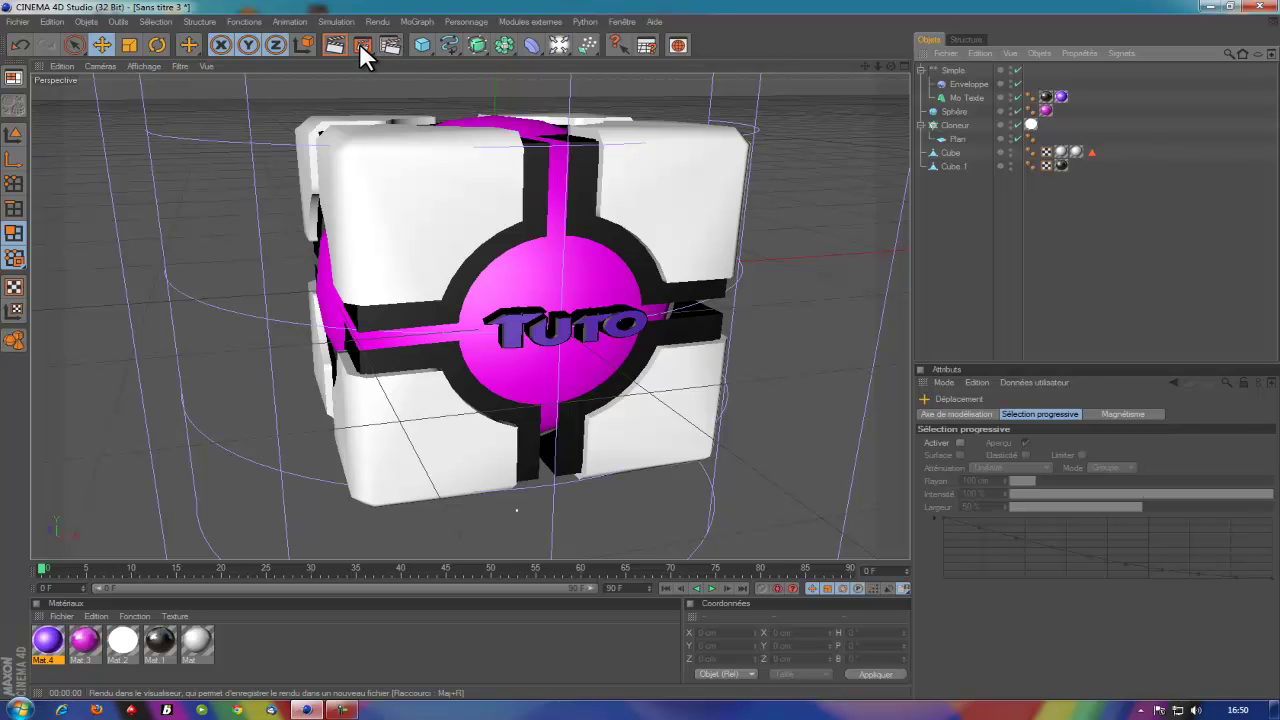
# Render to the Picture Viewer, then quit, saving Sans titre 3.c4d and Sans titre 2.c4d to the Desktop
pyautogui.click(360, 43)
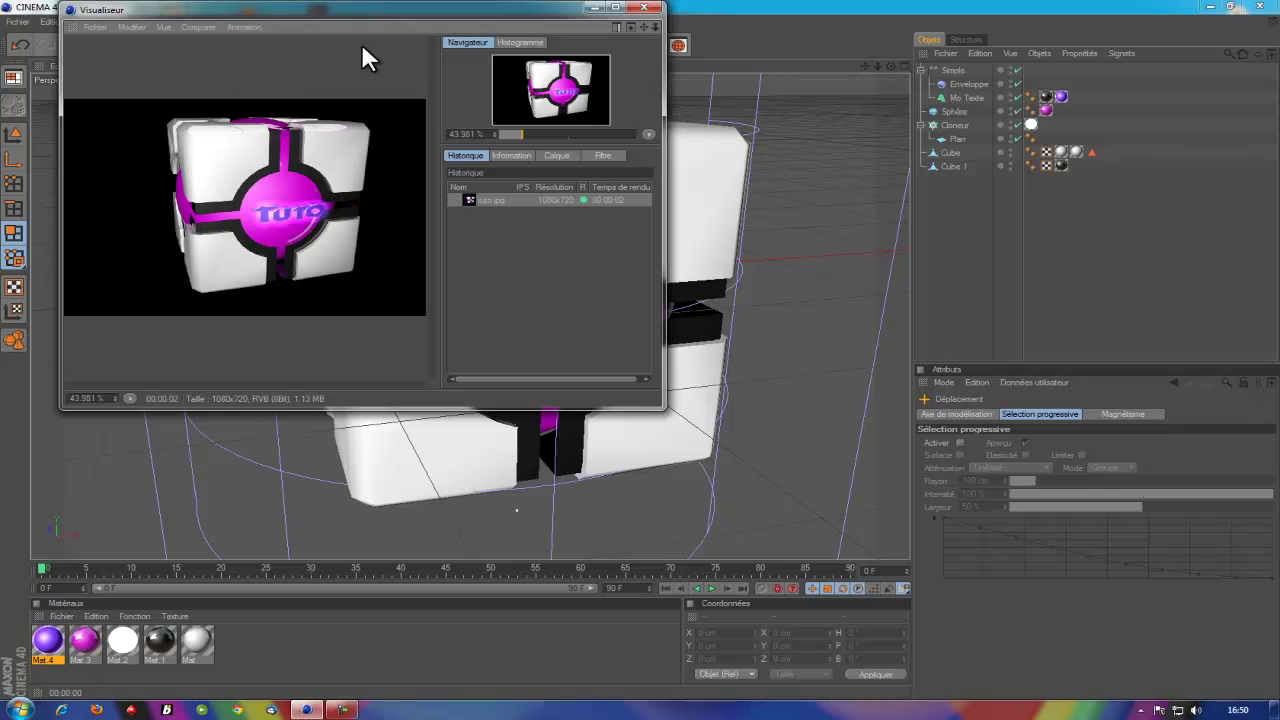
pyautogui.click(643, 9)
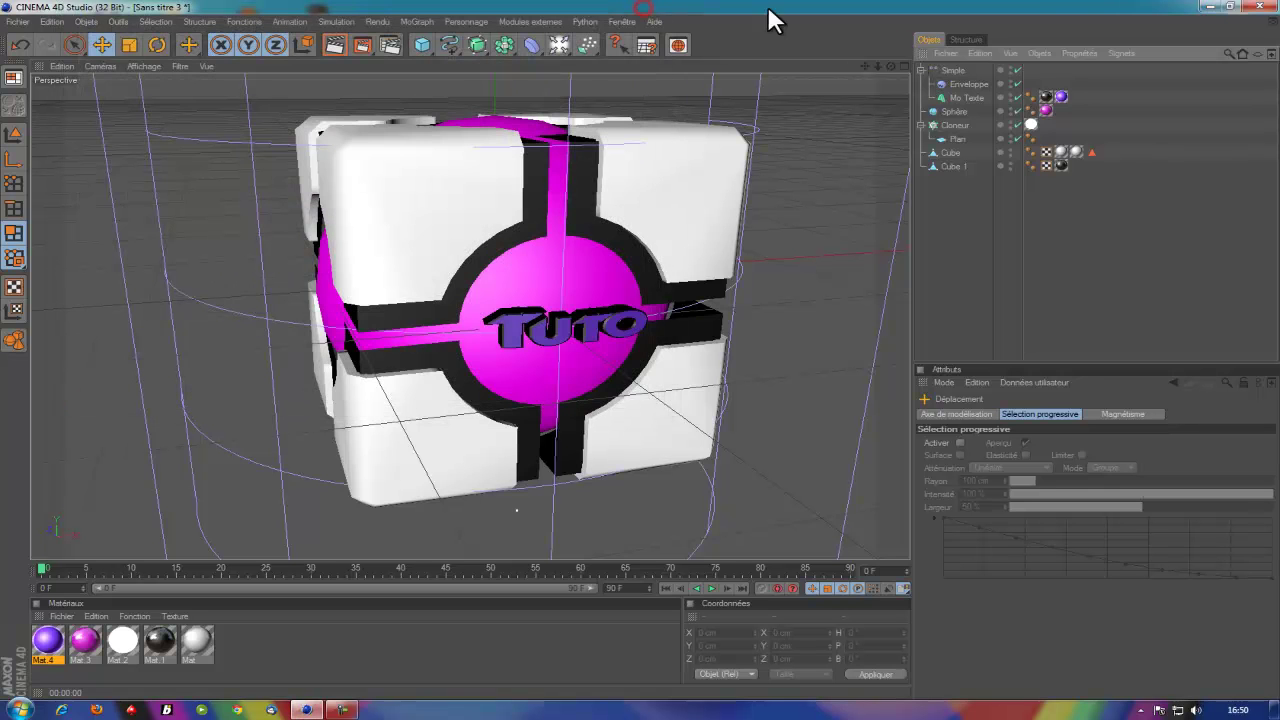
pyautogui.click(1262, 8)
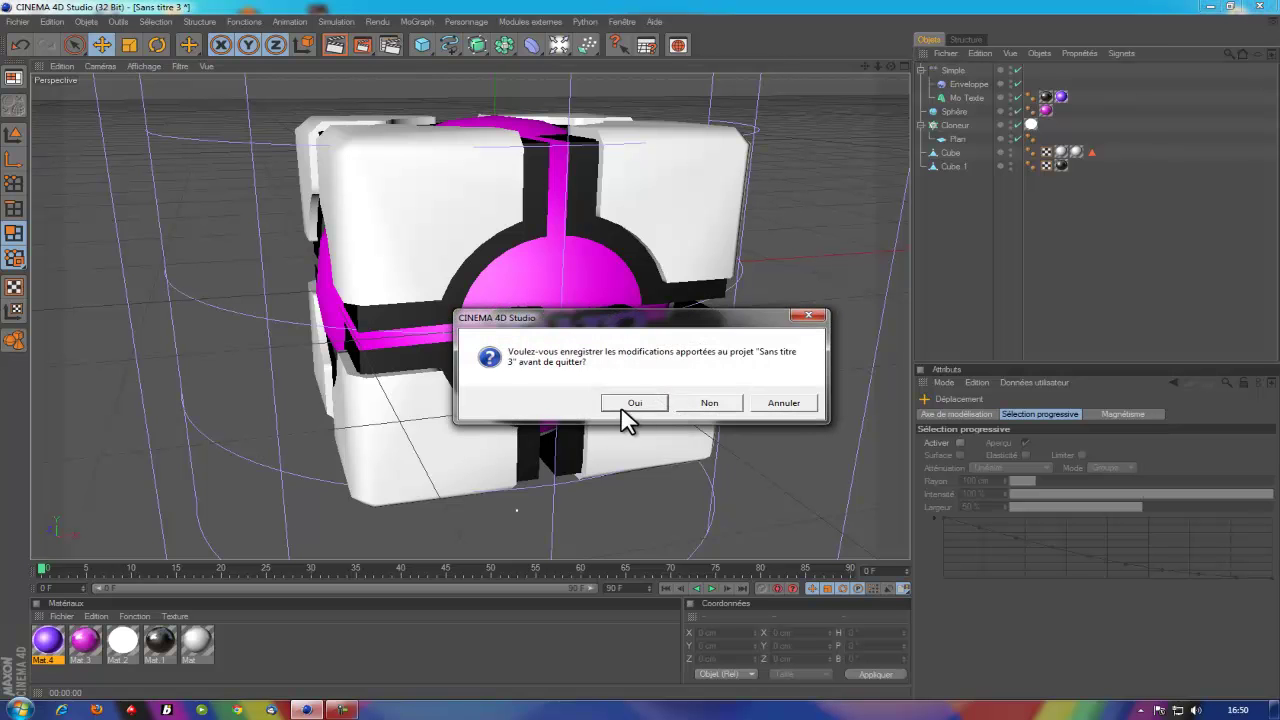
pyautogui.click(629, 402)
pyautogui.click(58, 137)
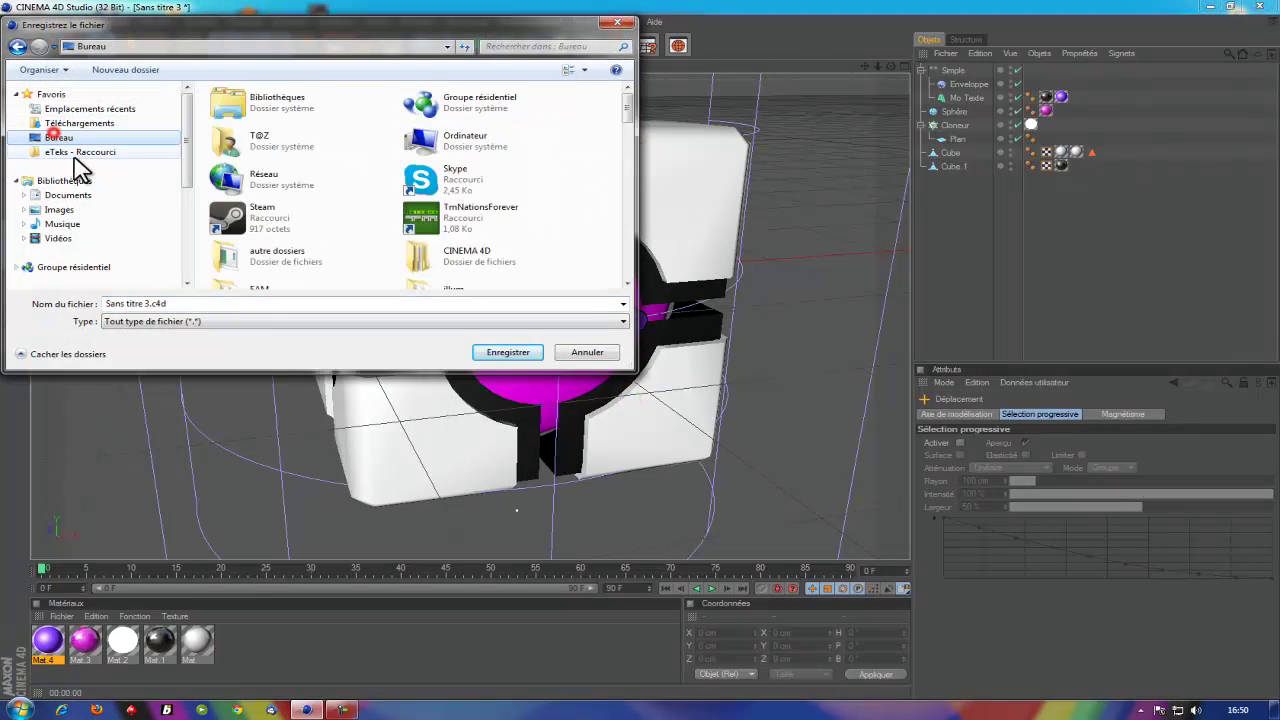
pyautogui.click(492, 356)
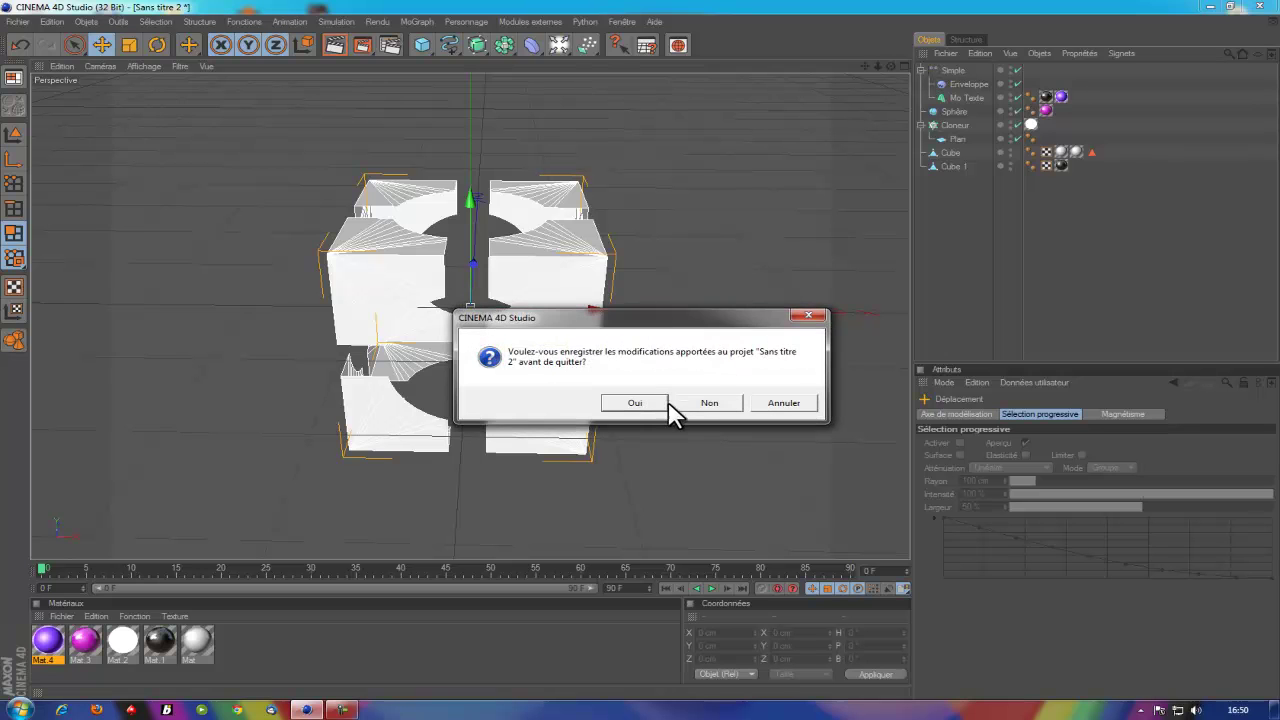
pyautogui.click(646, 402)
pyautogui.click(500, 353)
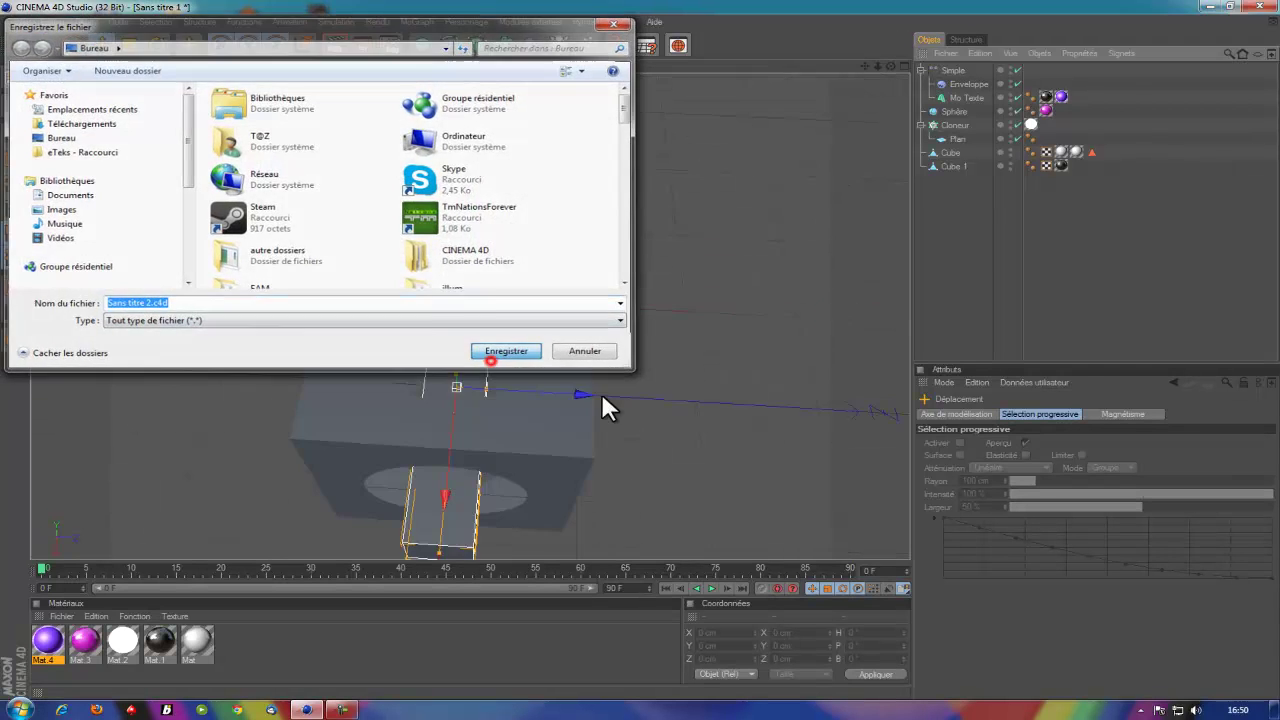
pyautogui.click(700, 403)
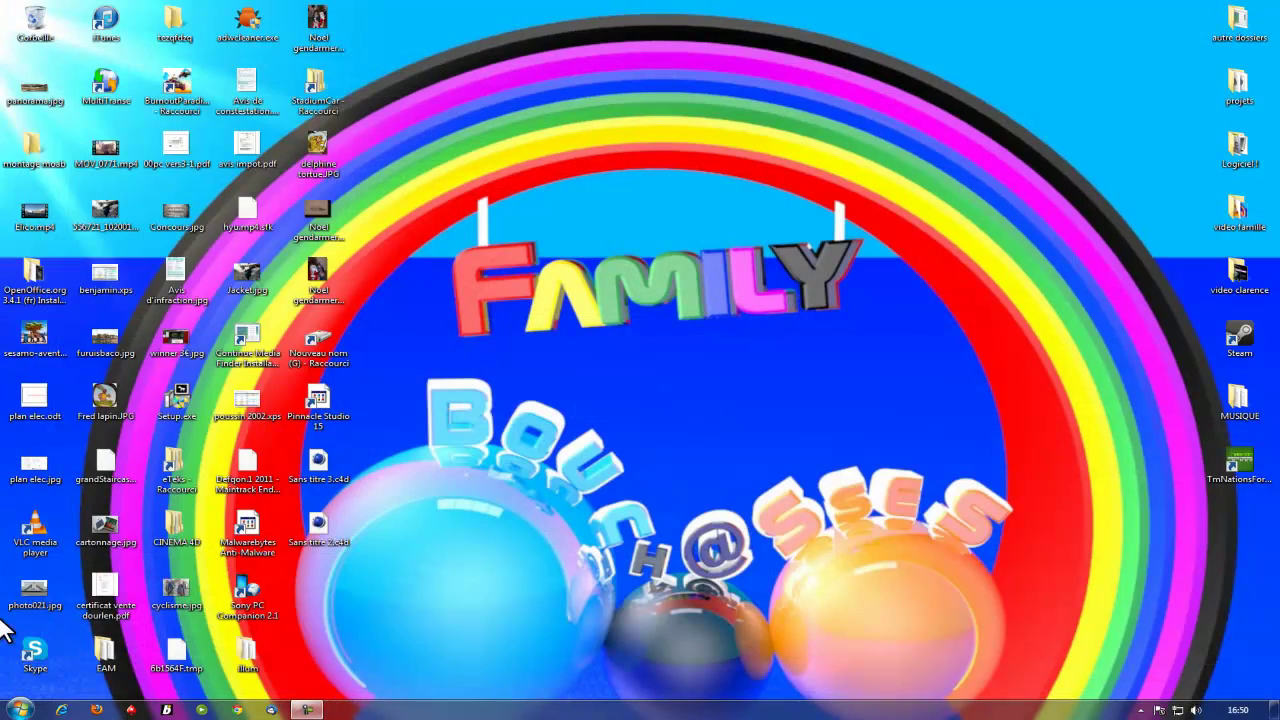
# Browse via Ordinateur to Nouveau nom (E:)\video clarence and open ruto.jpg in Windows Photo Viewer
pyautogui.click(20, 709)
pyautogui.click(344, 246)
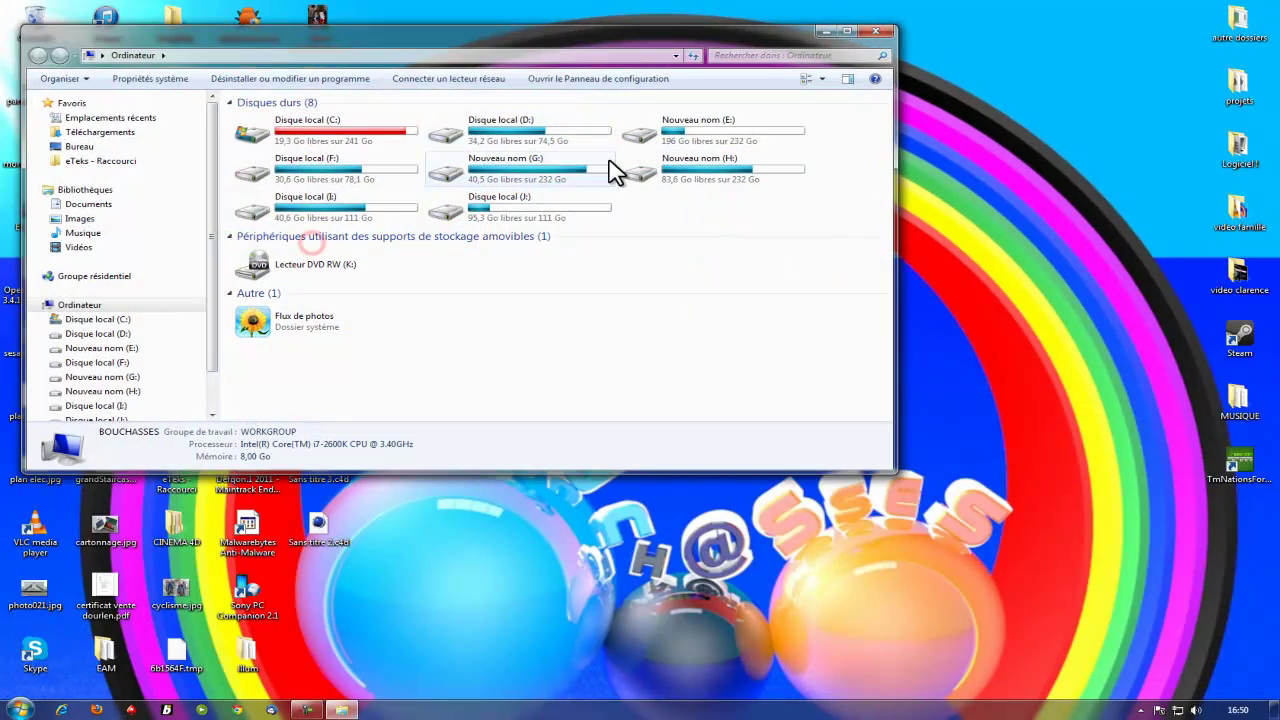
pyautogui.doubleClick(694, 134)
pyautogui.scroll(-1, 320, 337)
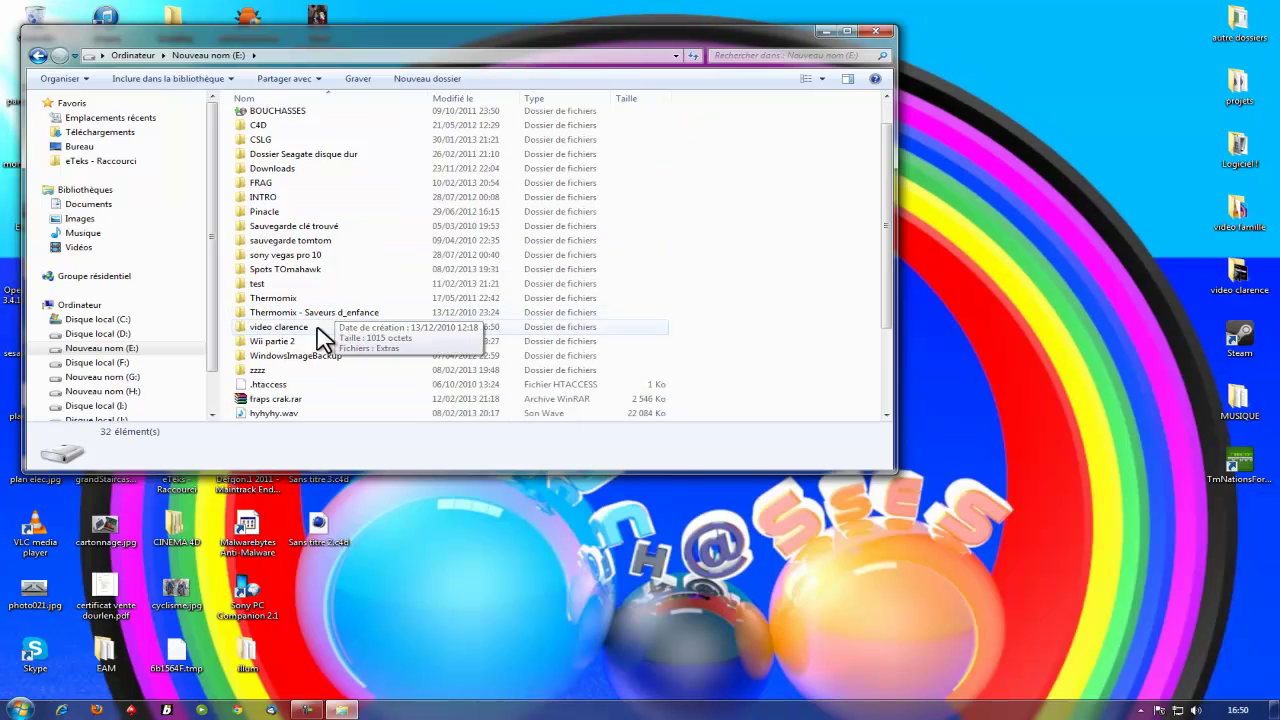
pyautogui.doubleClick(298, 330)
pyautogui.click(824, 334)
pyautogui.doubleClick(824, 334)
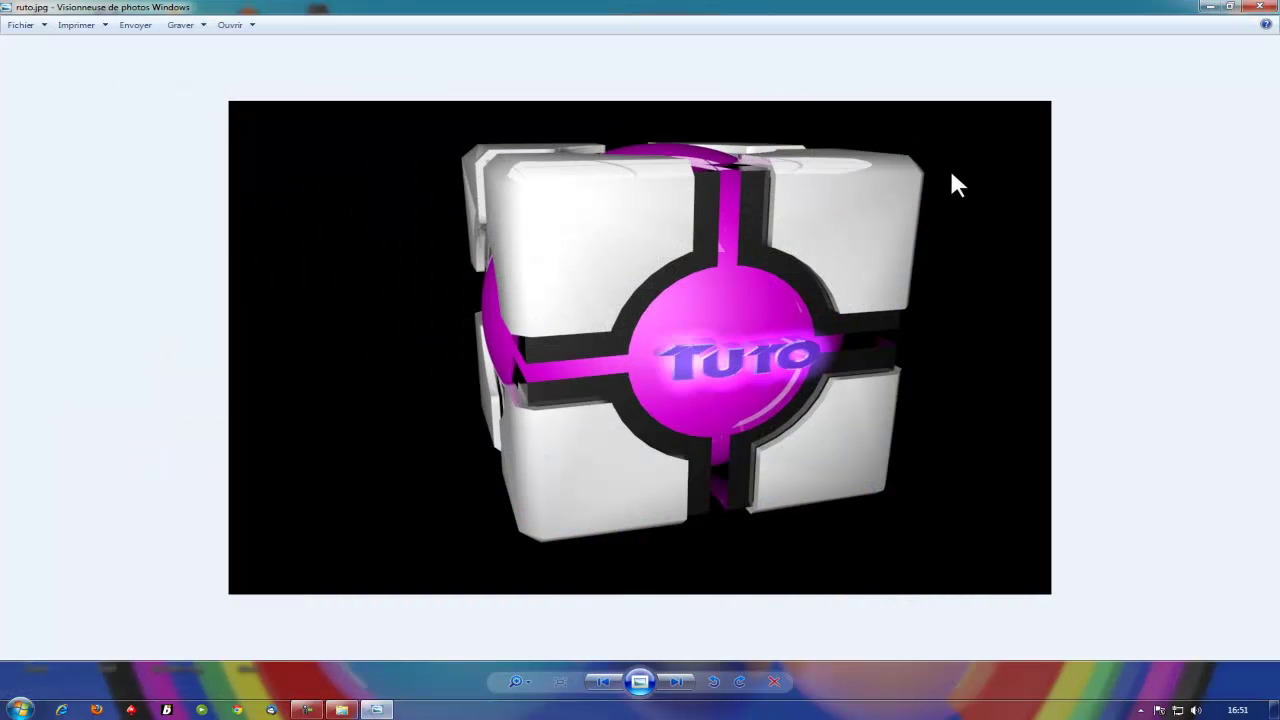
pyautogui.moveTo(307, 710)
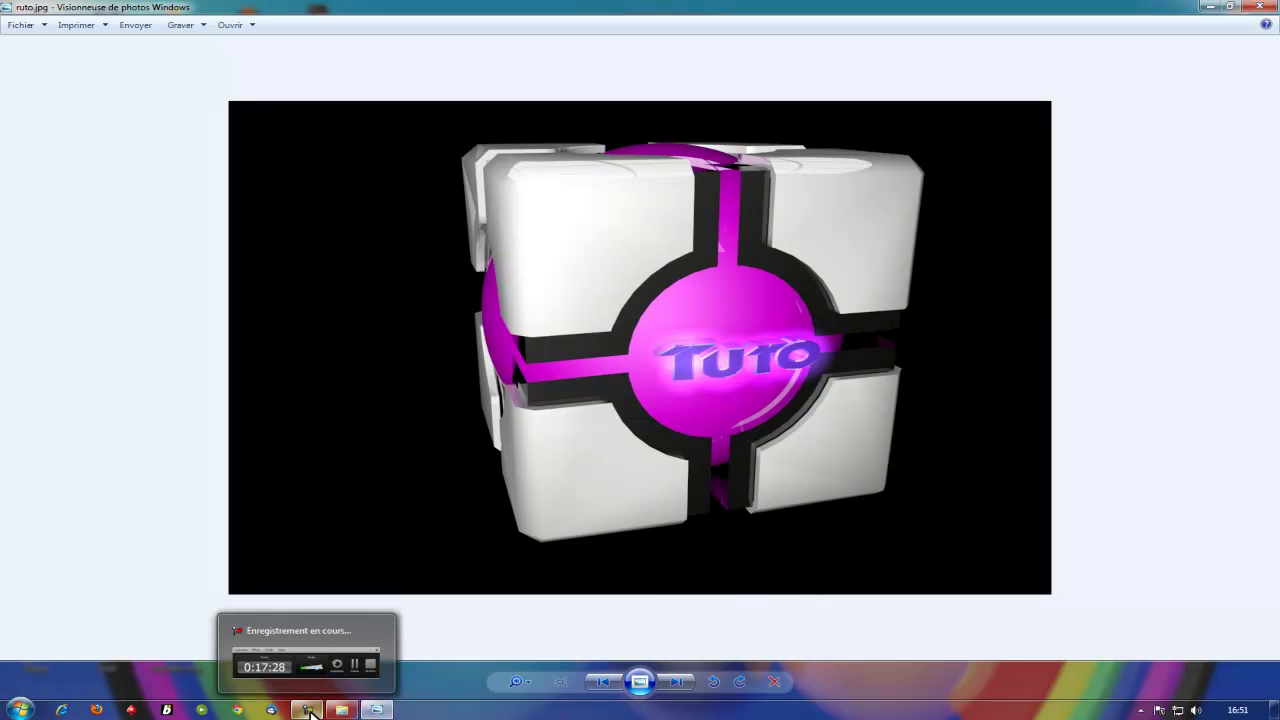
pyautogui.click(310, 710)
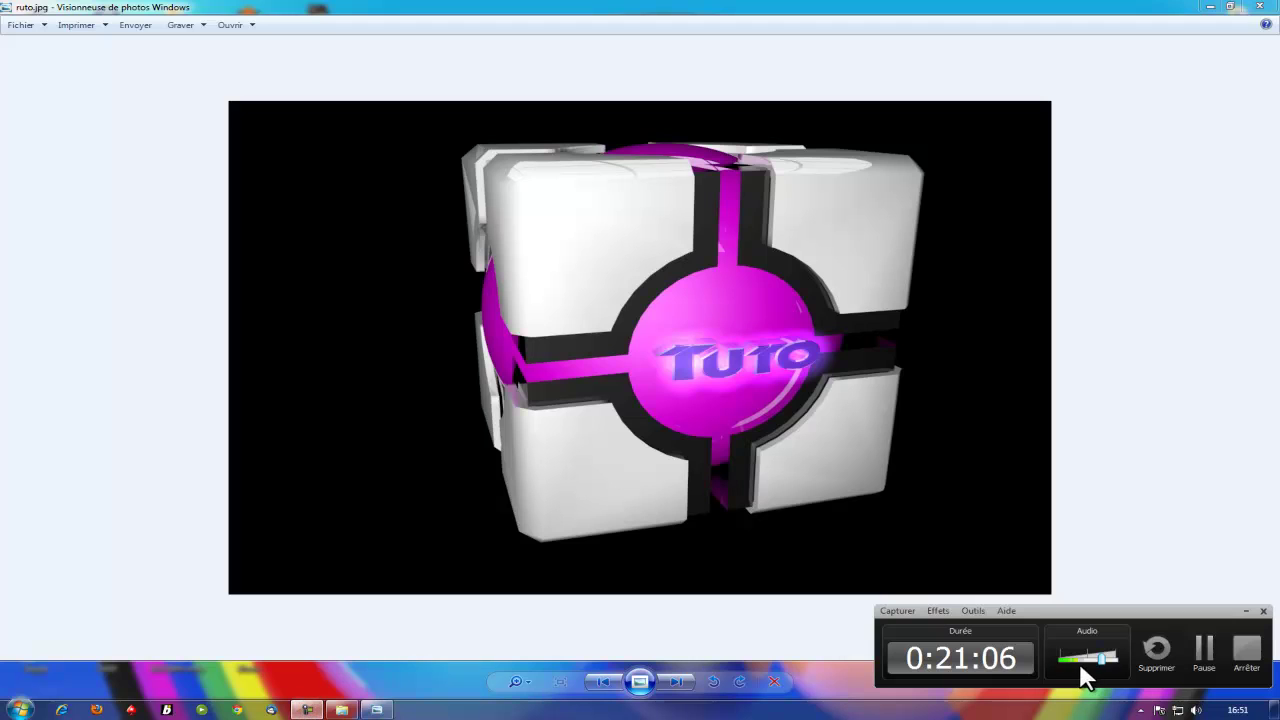